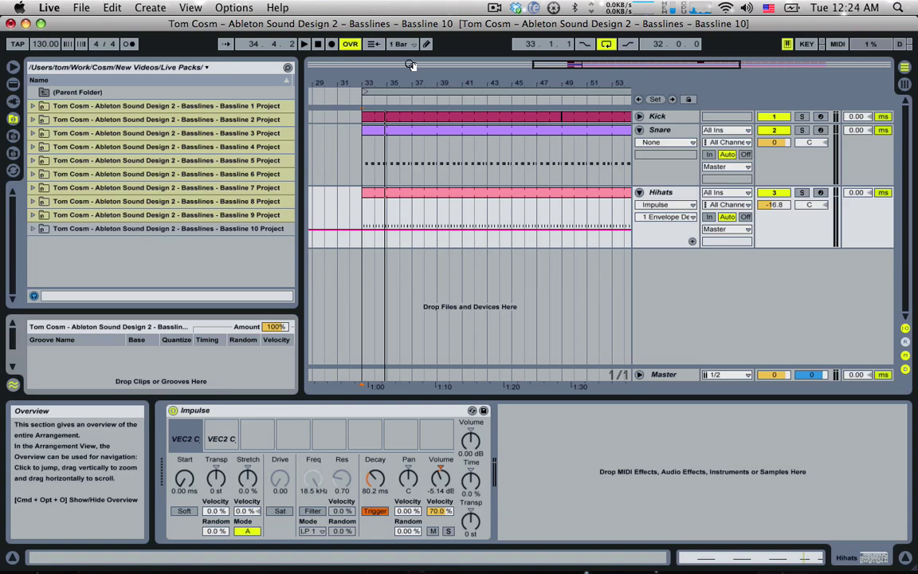
# Look over the whole drum loop in the arrangement and the Kick, Snare and Hihats tracks, playing it from bar 33
pyautogui.moveTo(552, 66); pyautogui.dragTo(535, 37)
pyautogui.click(157, 256)
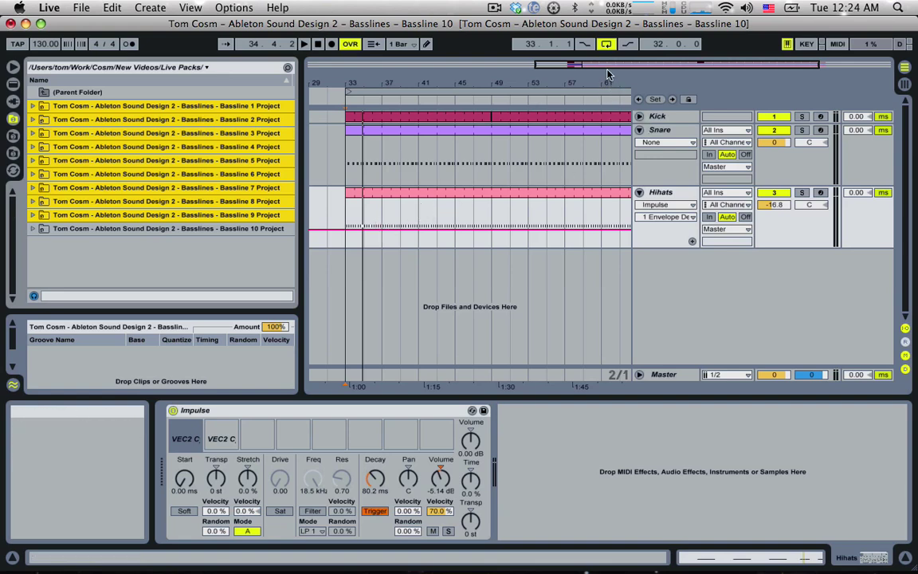
pyautogui.moveTo(608, 73); pyautogui.dragTo(560, 44)
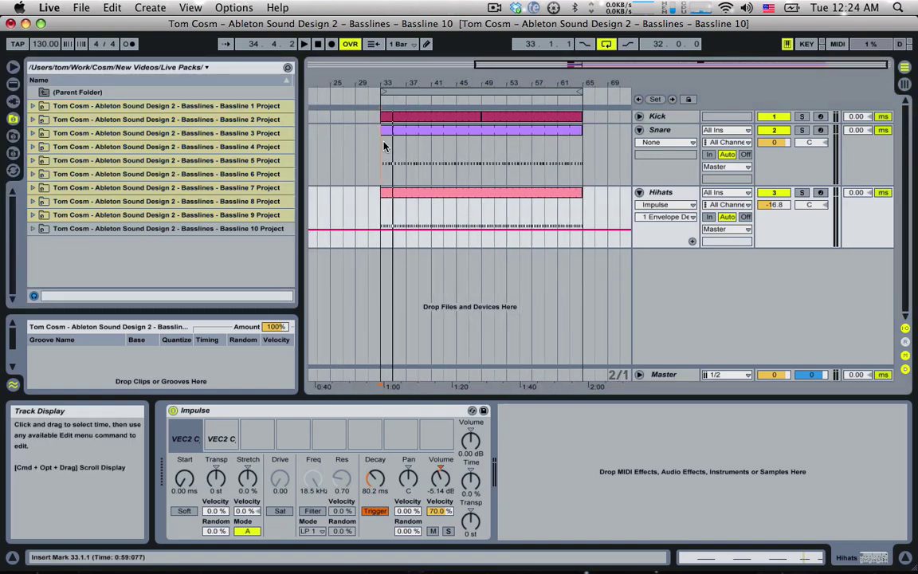
pyautogui.click(383, 145)
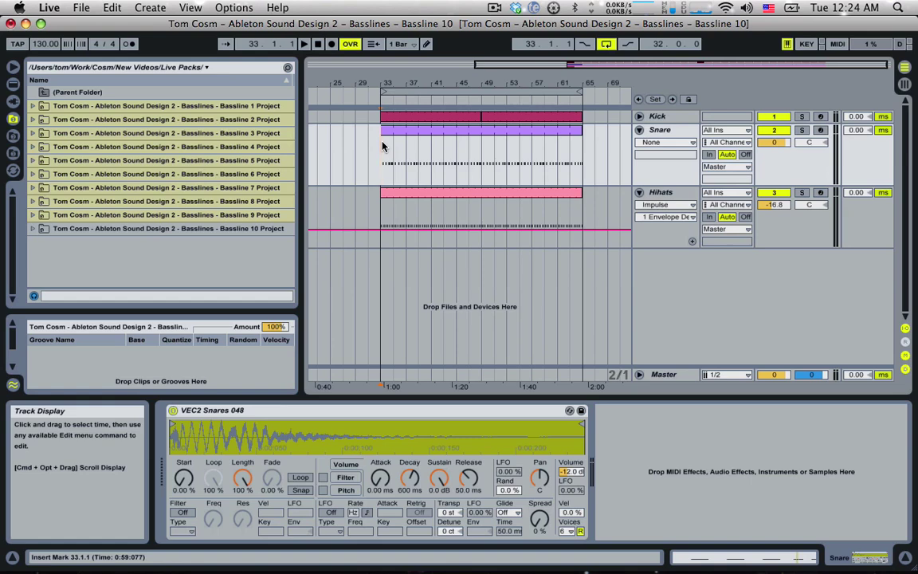
pyautogui.click(657, 116)
pyautogui.click(659, 130)
pyautogui.click(667, 194)
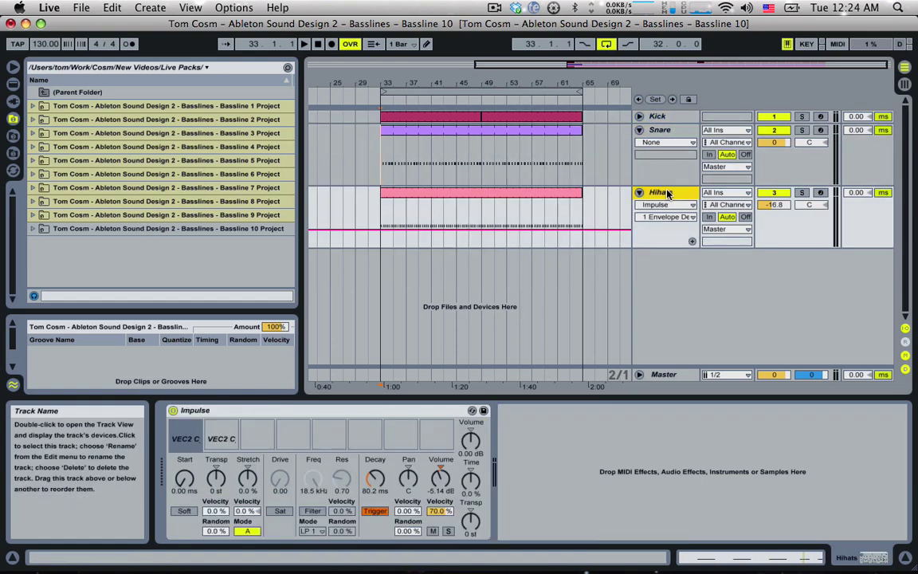
pyautogui.press('space')
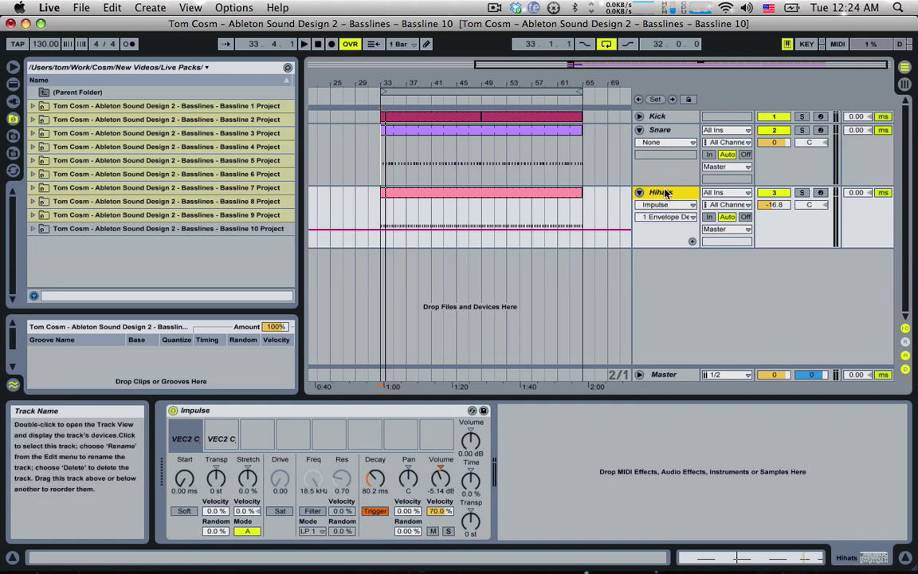
# Add a MIDI track named "Bass" below Hihats and load an empty Instrument Rack onto it
pyautogui.press('super+shift+t')
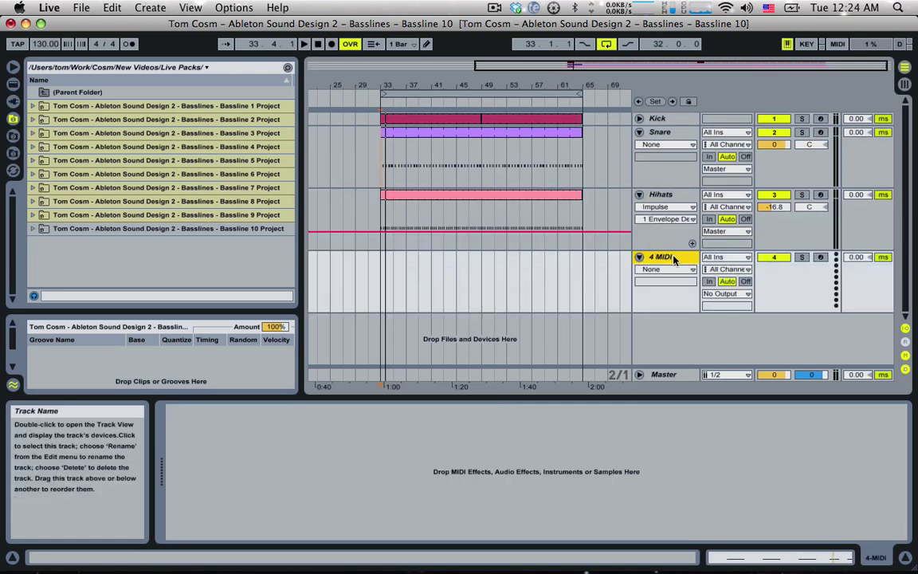
pyautogui.write('Bass')
pyautogui.press('Return')
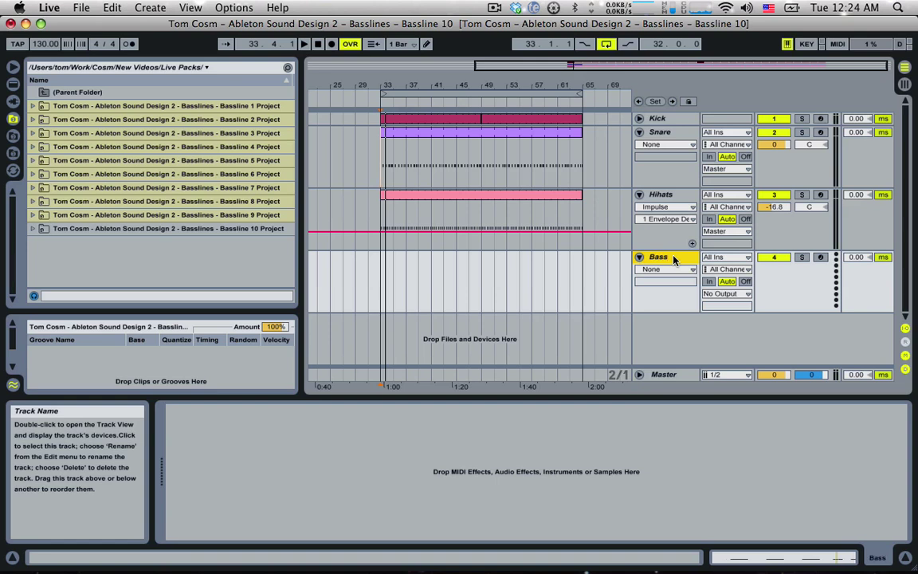
pyautogui.click(13, 83)
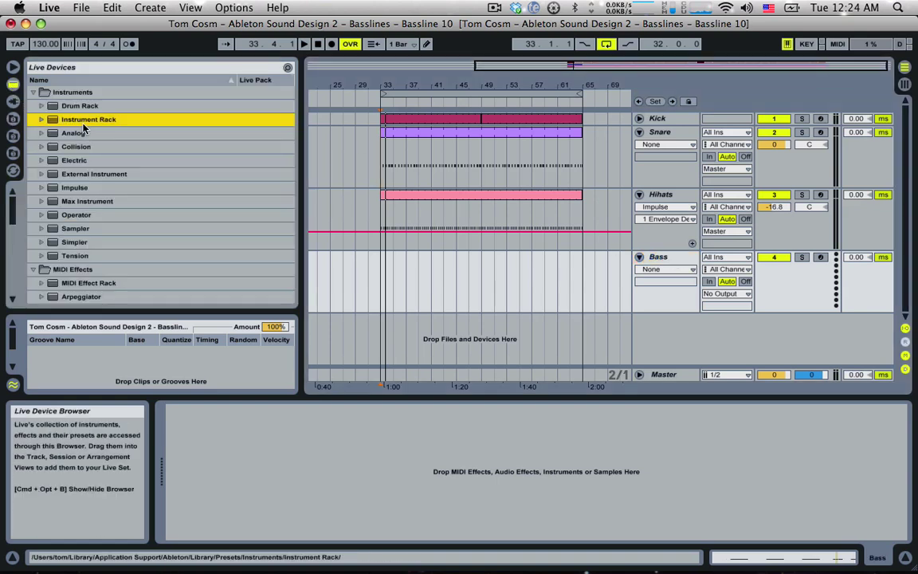
pyautogui.doubleClick(83, 124)
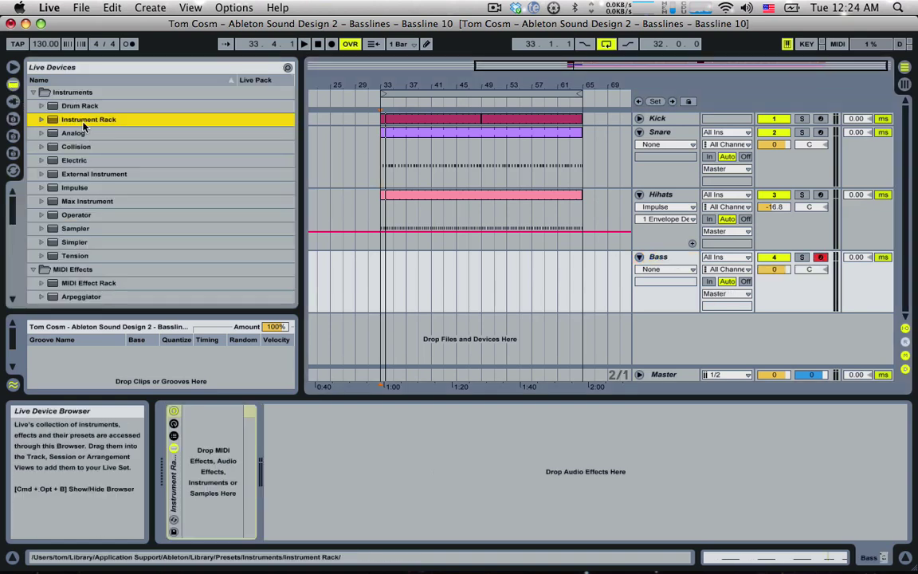
# In the Live Packs folder, expand the Bassline 1 project and its Bassline 1.als set to list the set's tracks
pyautogui.click(13, 118)
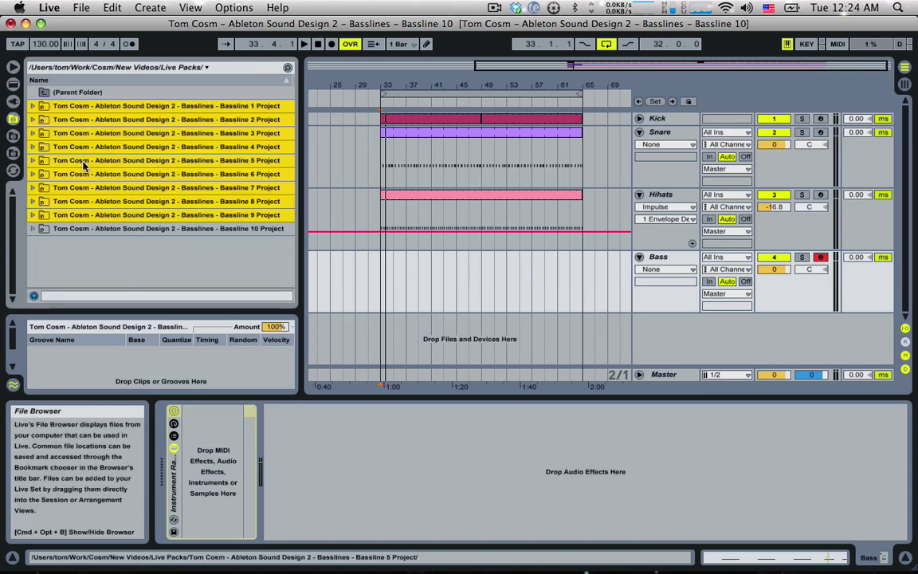
pyautogui.click(68, 229)
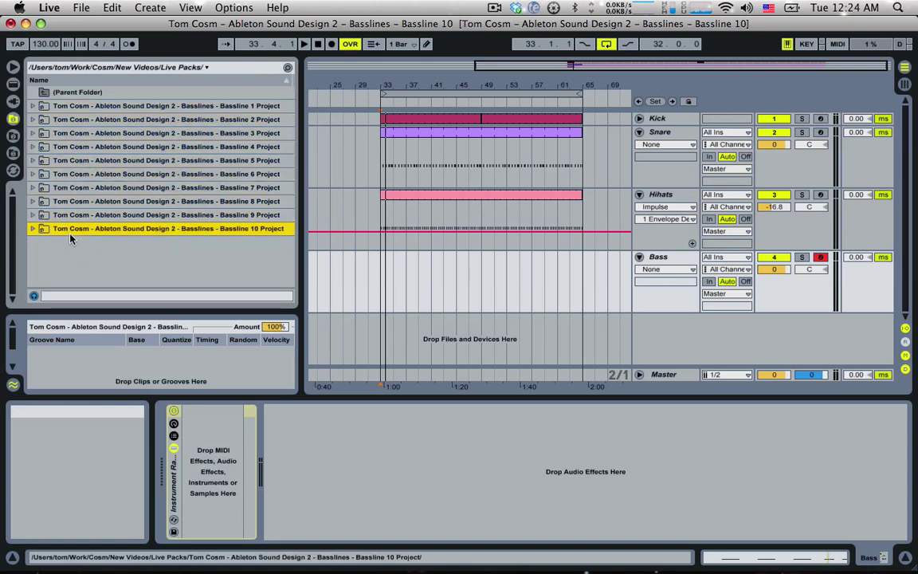
pyautogui.click(60, 106)
pyautogui.click(58, 124)
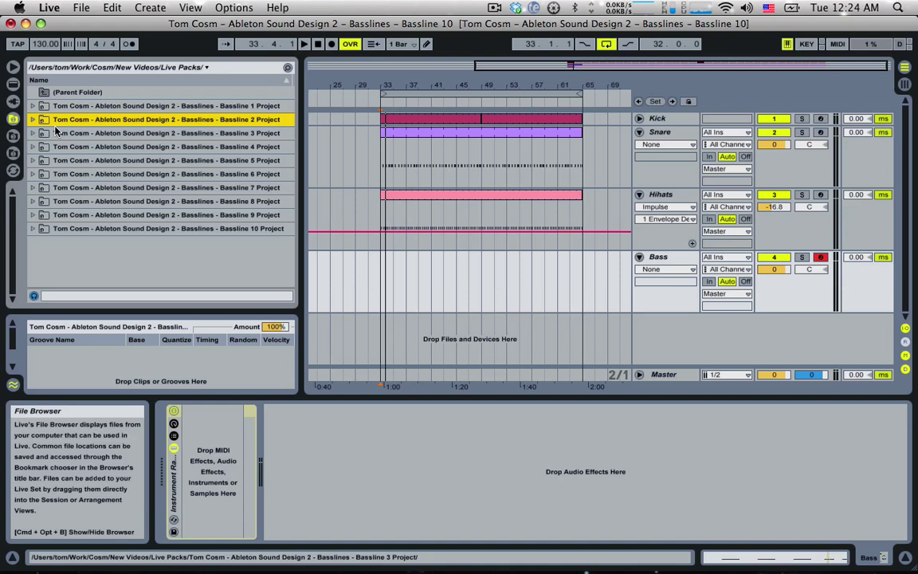
pyautogui.click(33, 105)
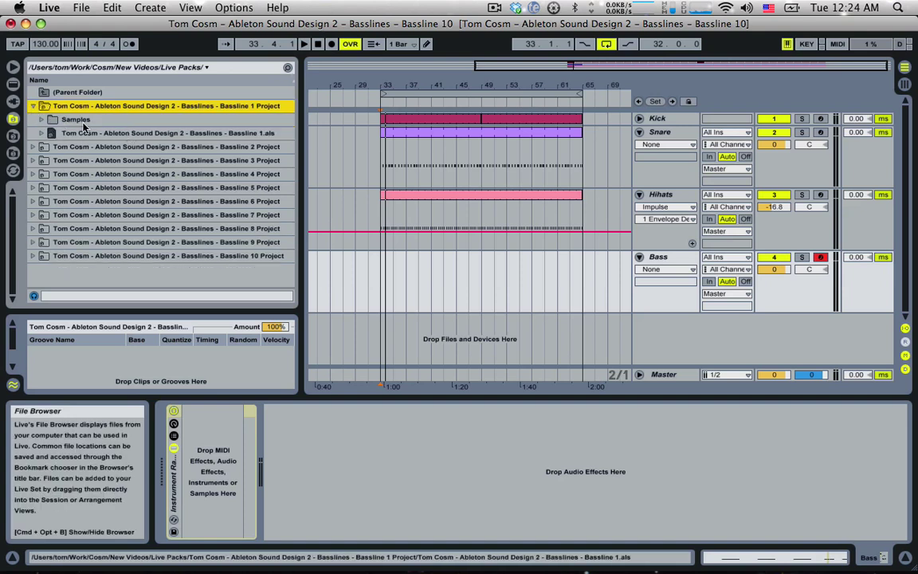
pyautogui.click(41, 133)
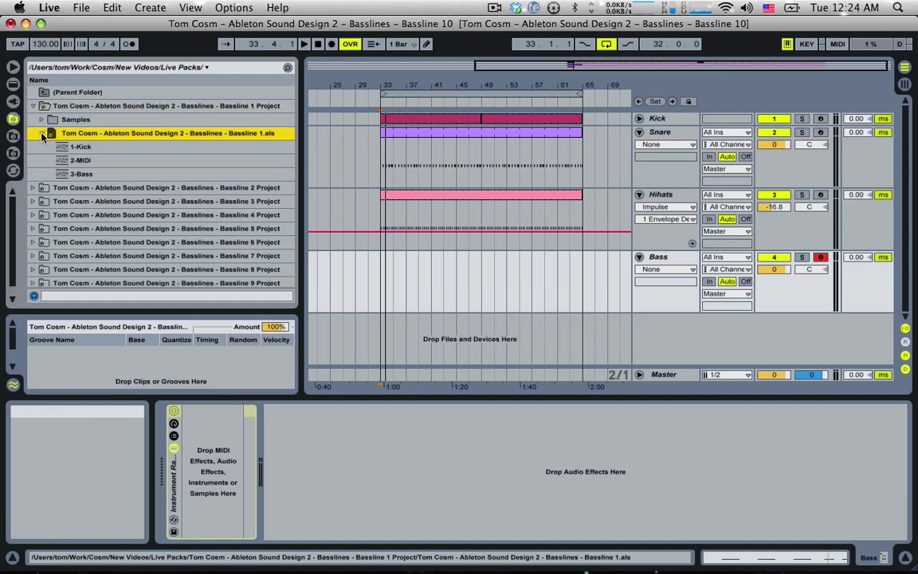
# Import the 3-Bass track from the Bassline 1.als set into the arrangement below the empty Bass track
pyautogui.click(77, 174)
pyautogui.click(81, 160)
pyautogui.click(79, 147)
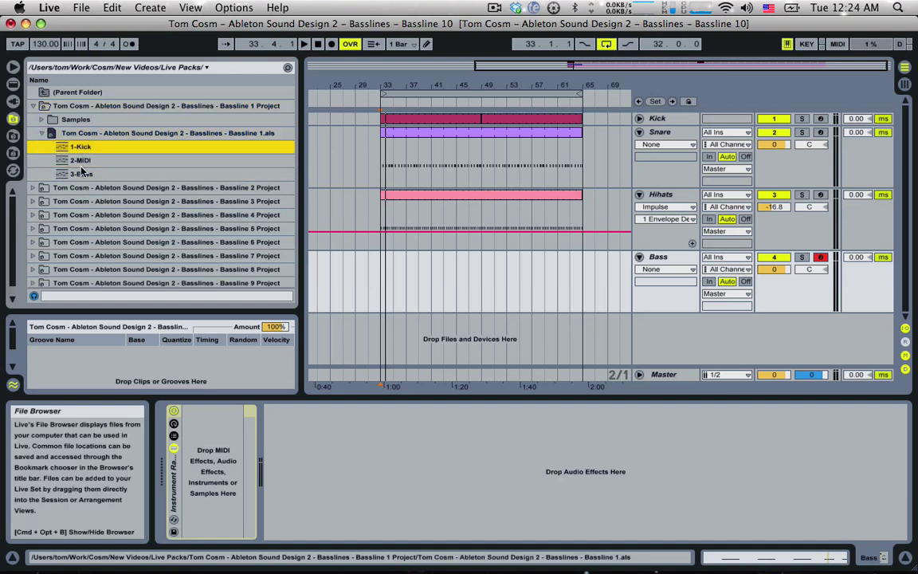
pyautogui.click(78, 173)
pyautogui.click(81, 160)
pyautogui.click(79, 147)
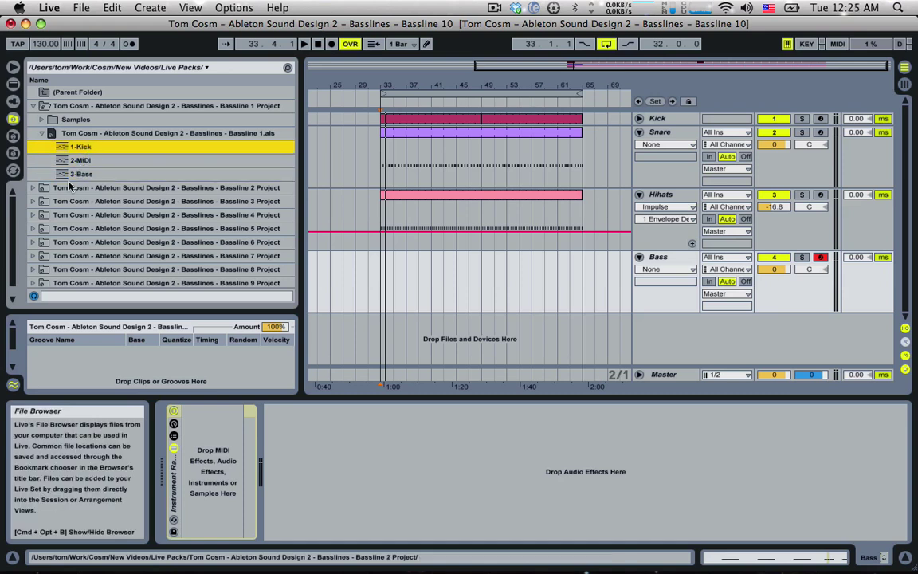
pyautogui.click(73, 176)
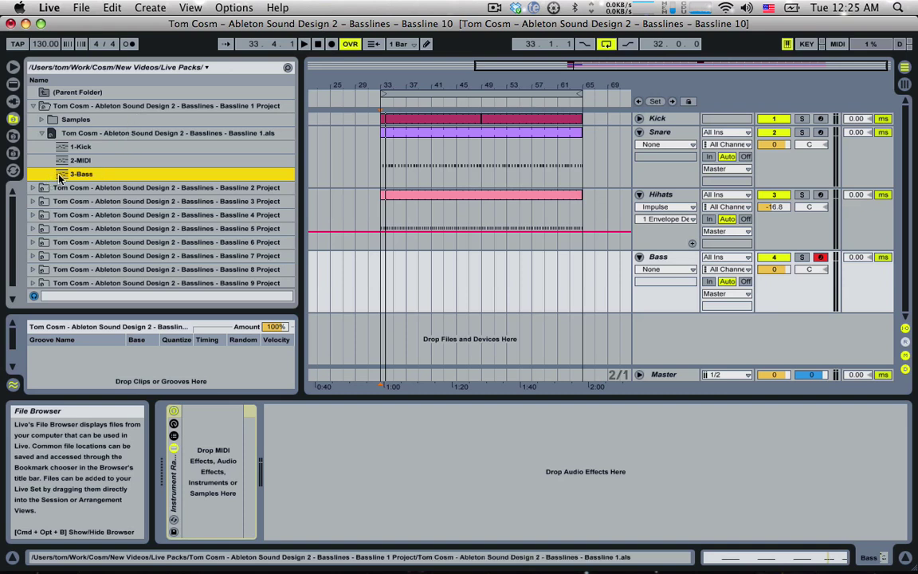
pyautogui.moveTo(59, 177); pyautogui.dragTo(611, 313)
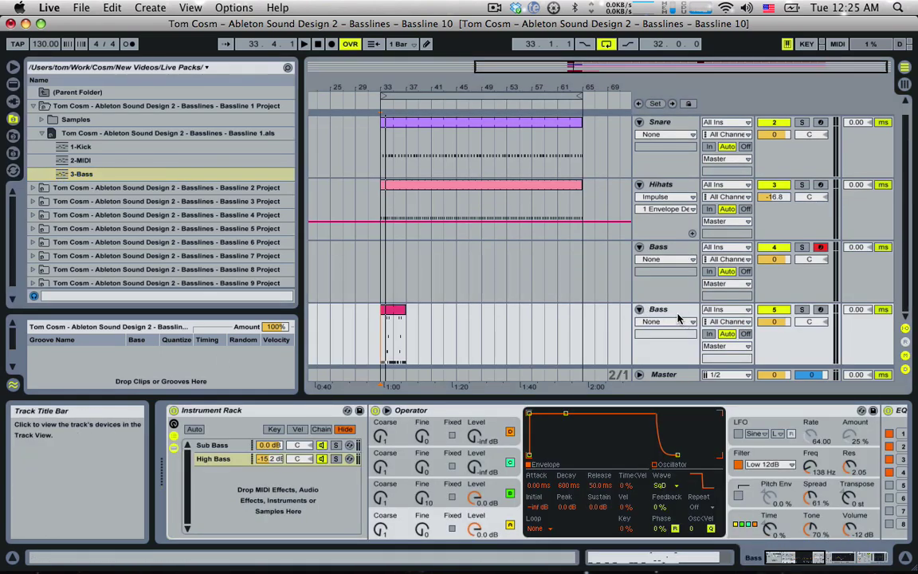
# Solo the imported Bass track and audition its clip from bar 33
pyautogui.click(377, 330)
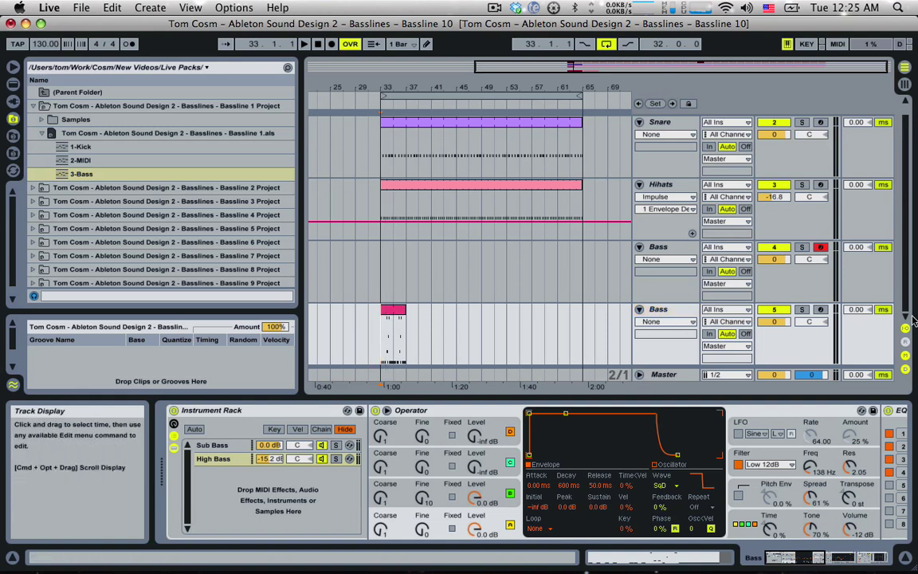
pyautogui.click(804, 312)
pyautogui.press('space')
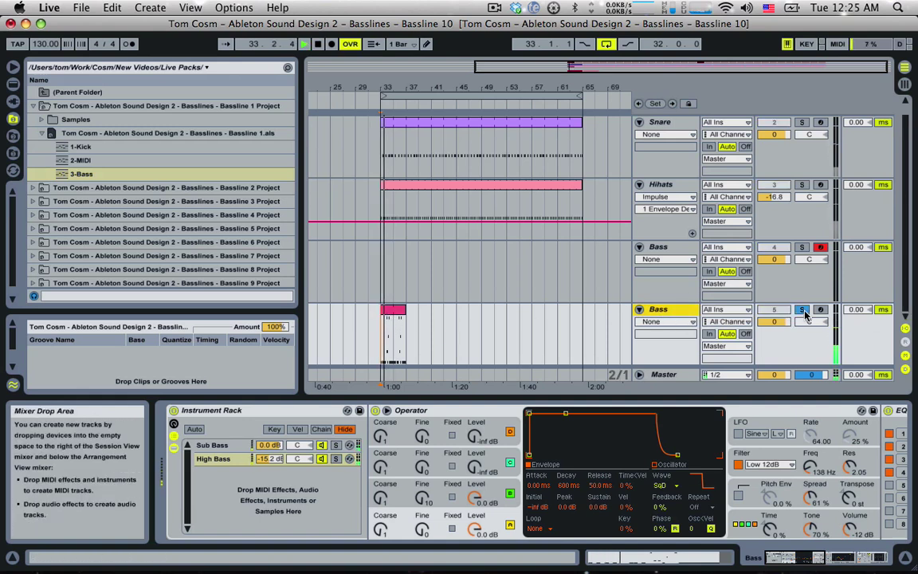
pyautogui.press('space')
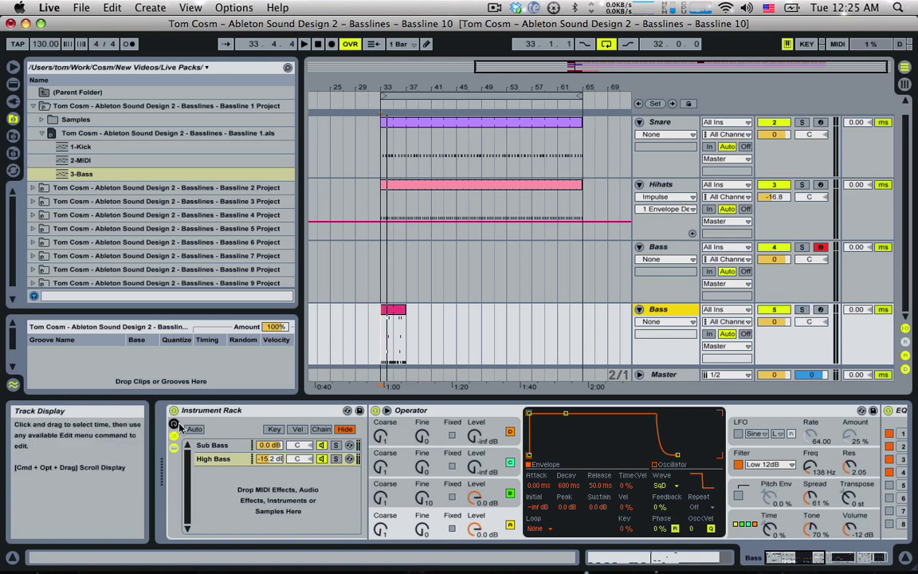
# Move the imported Bass track's Instrument Rack into the empty rack on the first Bass track and show the outer rack's chain list
pyautogui.click(229, 409)
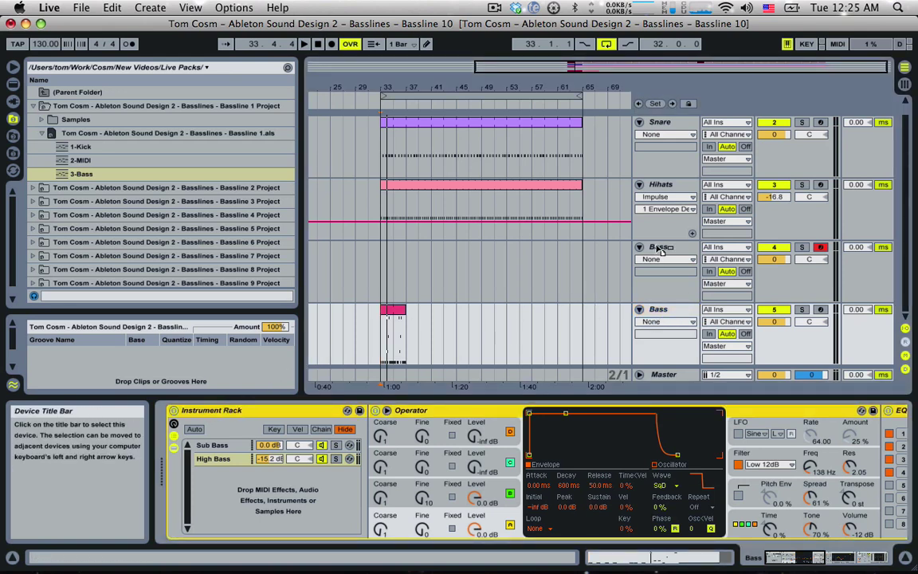
pyautogui.click(660, 249)
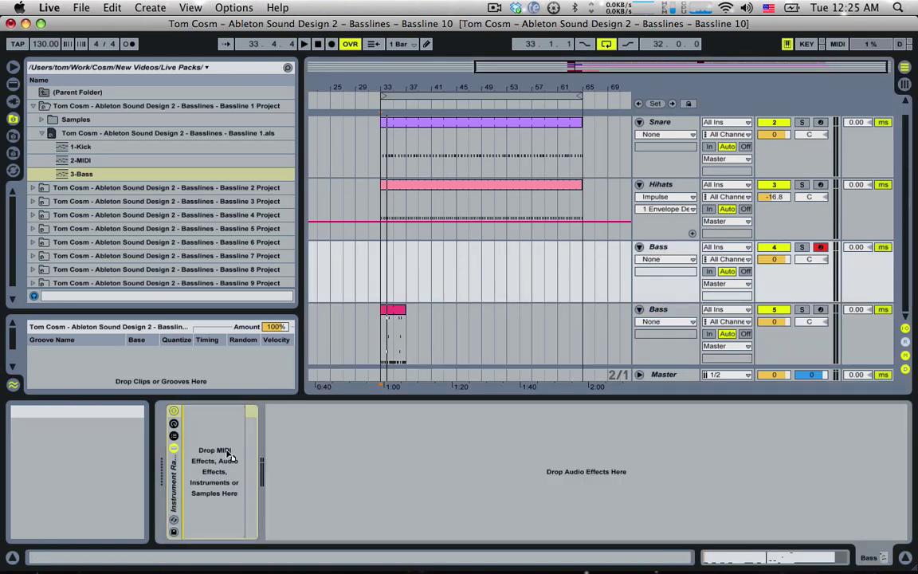
pyautogui.moveTo(228, 454); pyautogui.dragTo(229, 450)
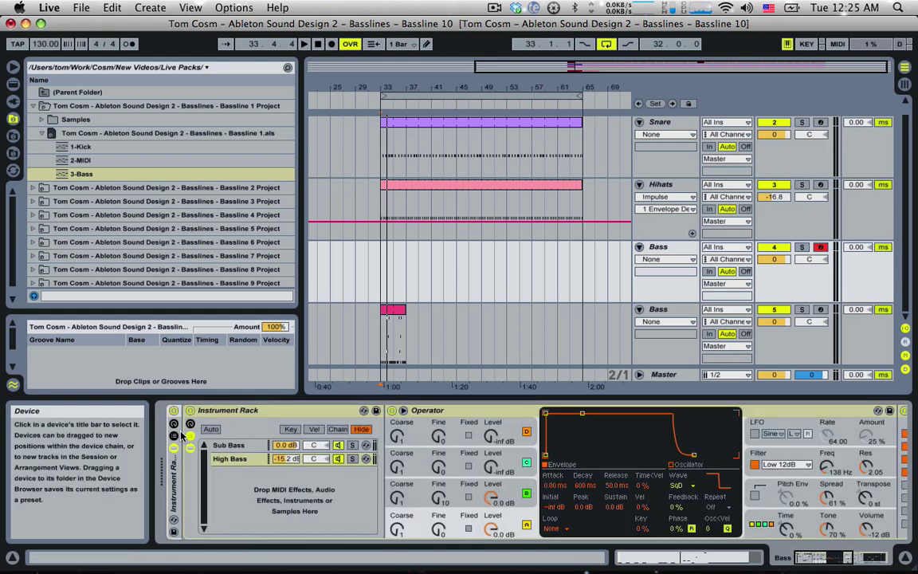
pyautogui.press('super+g')
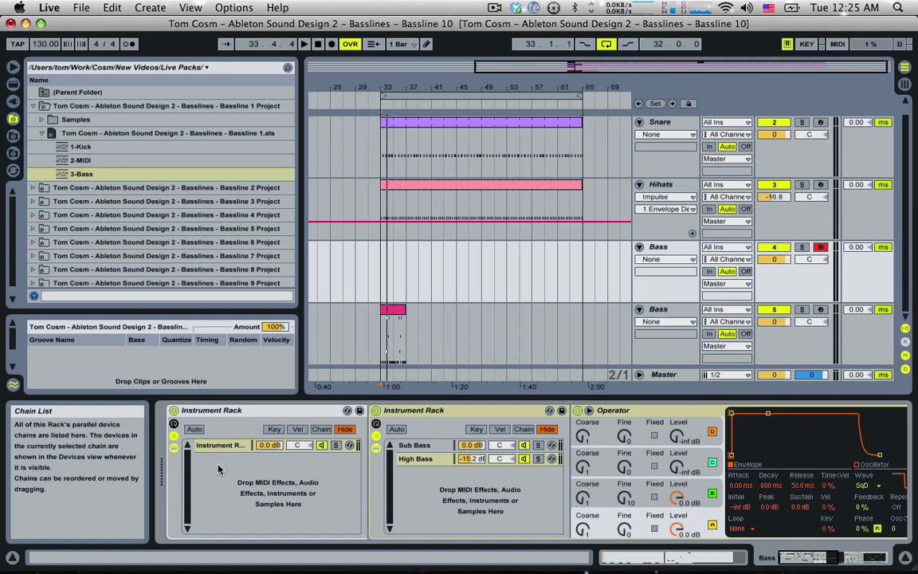
# Rename the outer rack's chain "Bass 1" and delete the leftover imported Bass track
pyautogui.click(219, 446)
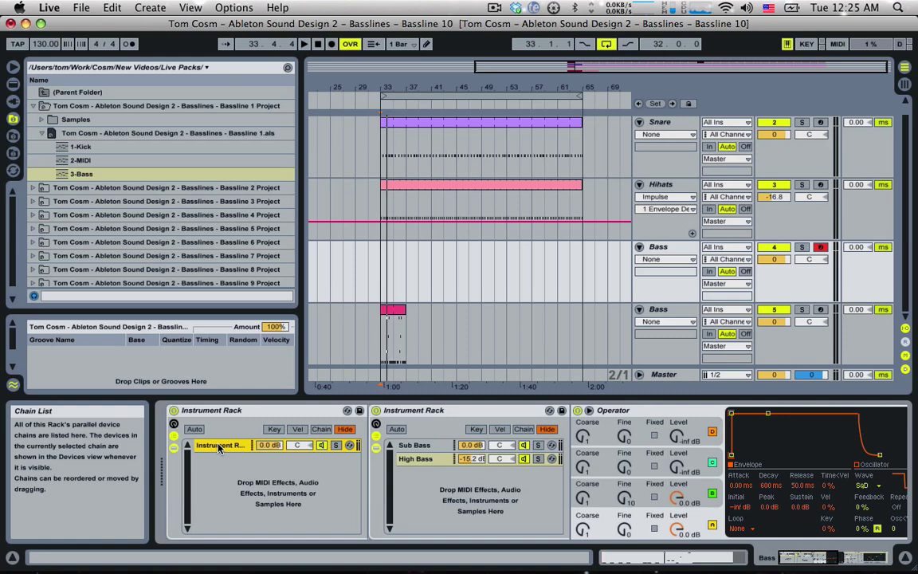
pyautogui.press('super+r')
pyautogui.write('Bas')
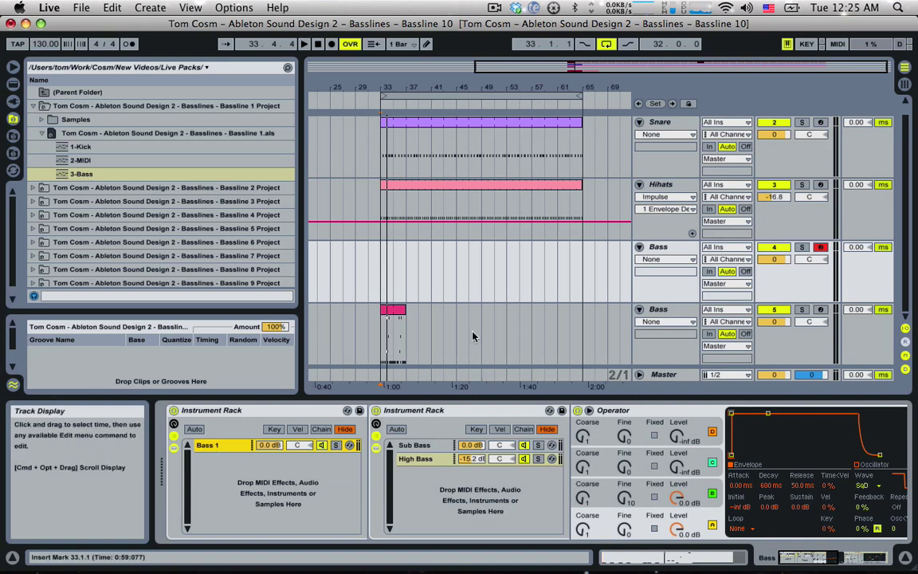
pyautogui.click(660, 310)
pyautogui.press('Delete')
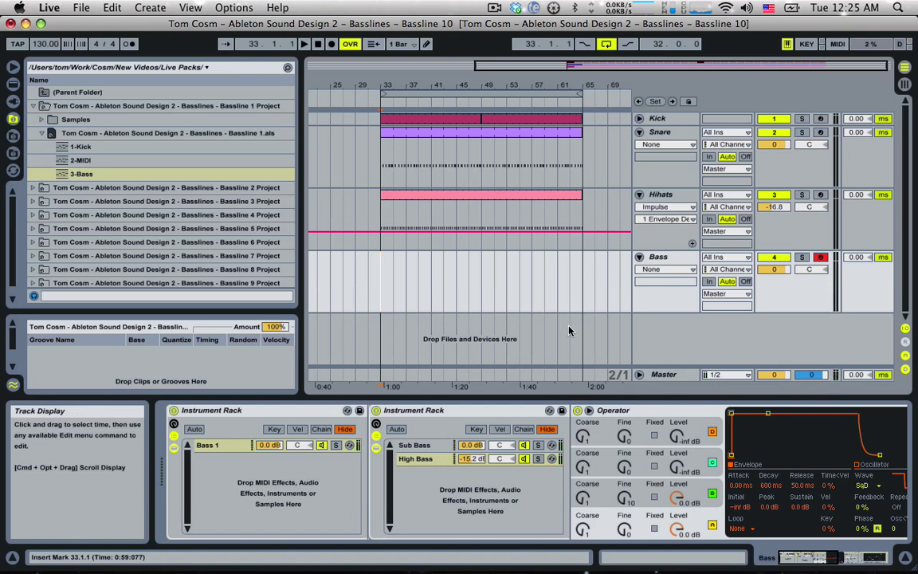
# Insert an audio track directly below the Bass track and name it "Bass Rvb"
pyautogui.click(659, 256)
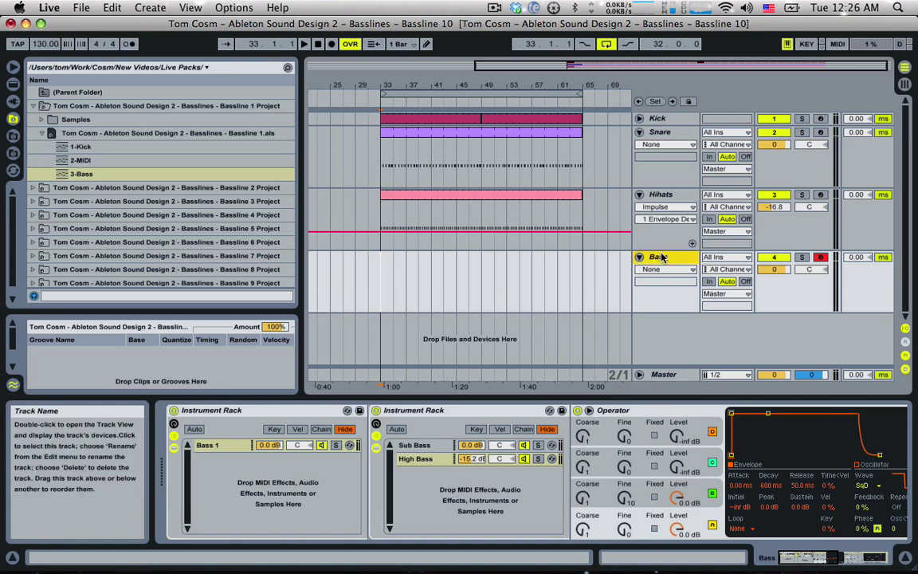
pyautogui.press('super+r')
pyautogui.press('super+t')
pyautogui.press('super+r')
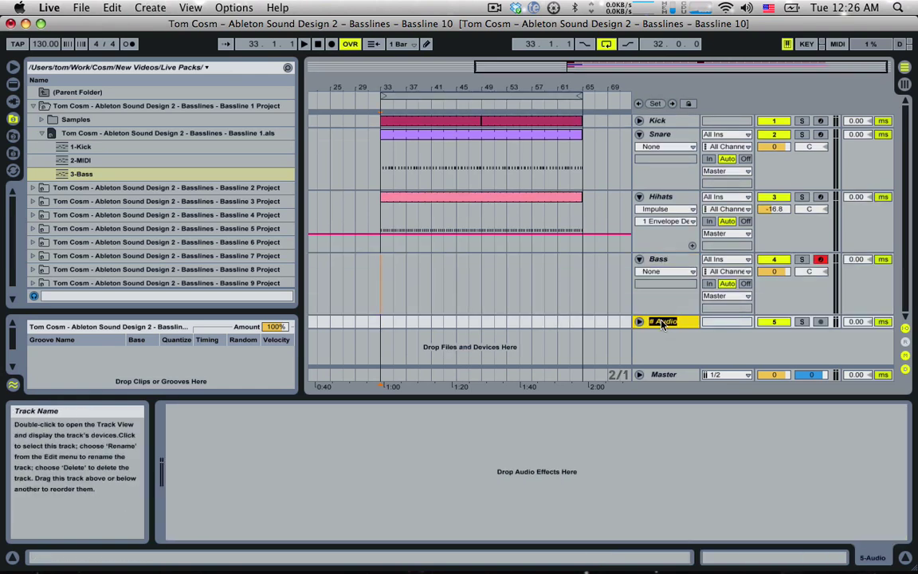
pyautogui.write('Bass Rvb')
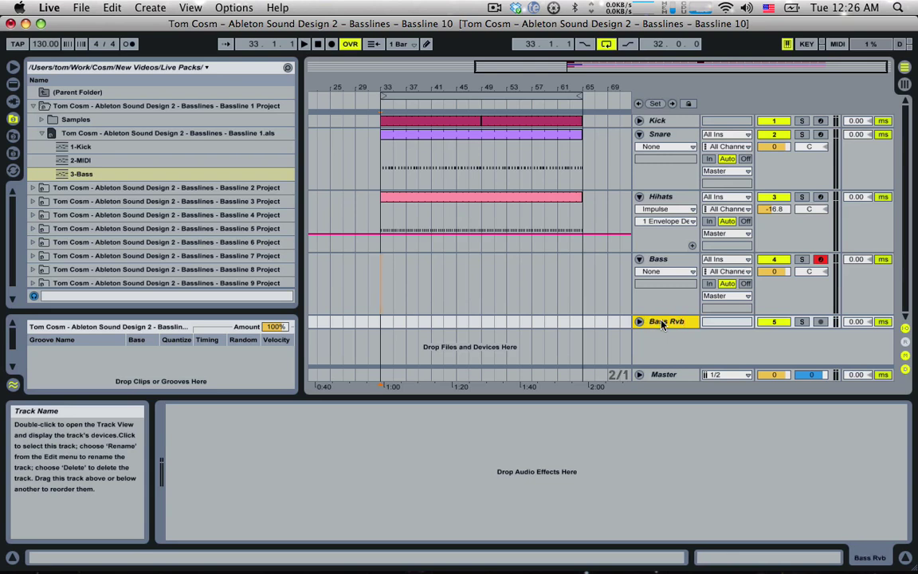
# Unfold the Bass Rvb track and set its audio input to Bass, taken from Instrument Rack | Bass 1 | Post Mixer
pyautogui.click(639, 321)
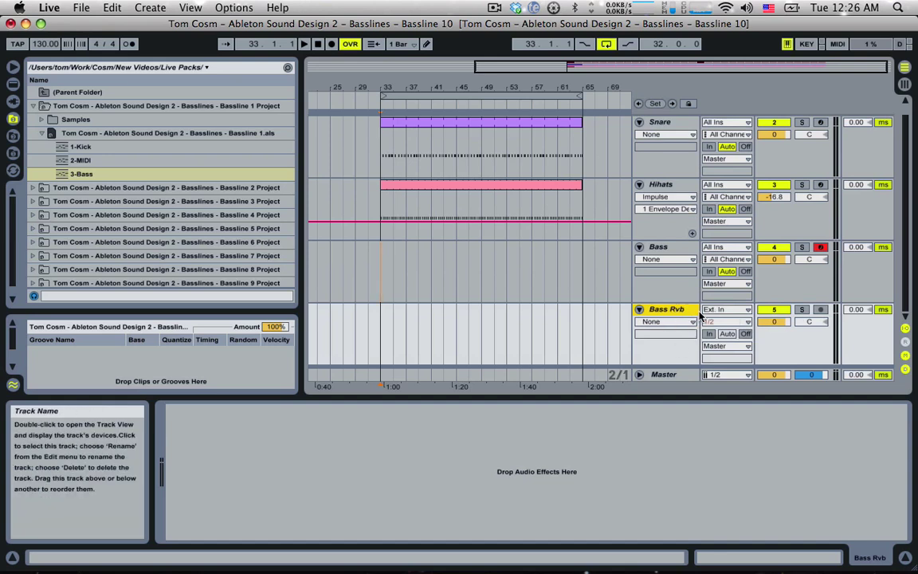
pyautogui.click(729, 309)
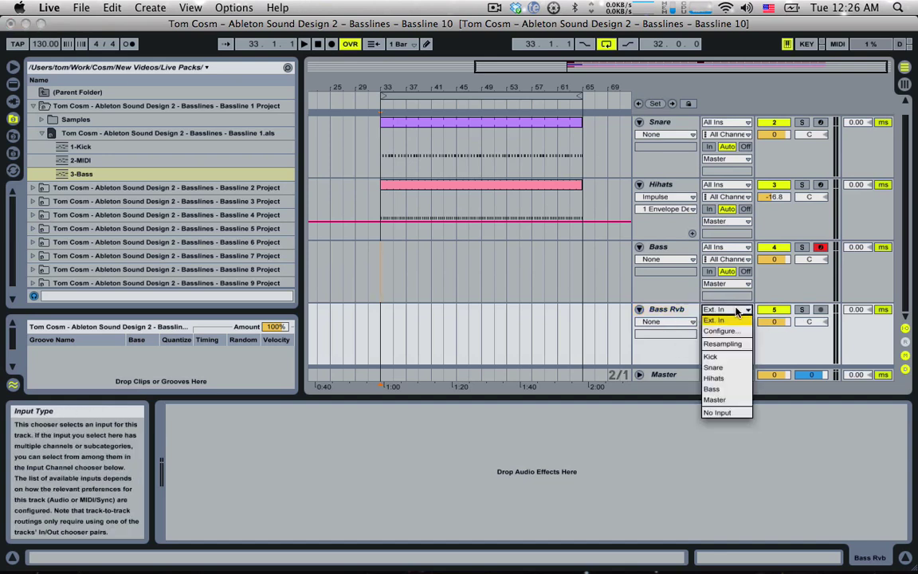
pyautogui.click(709, 389)
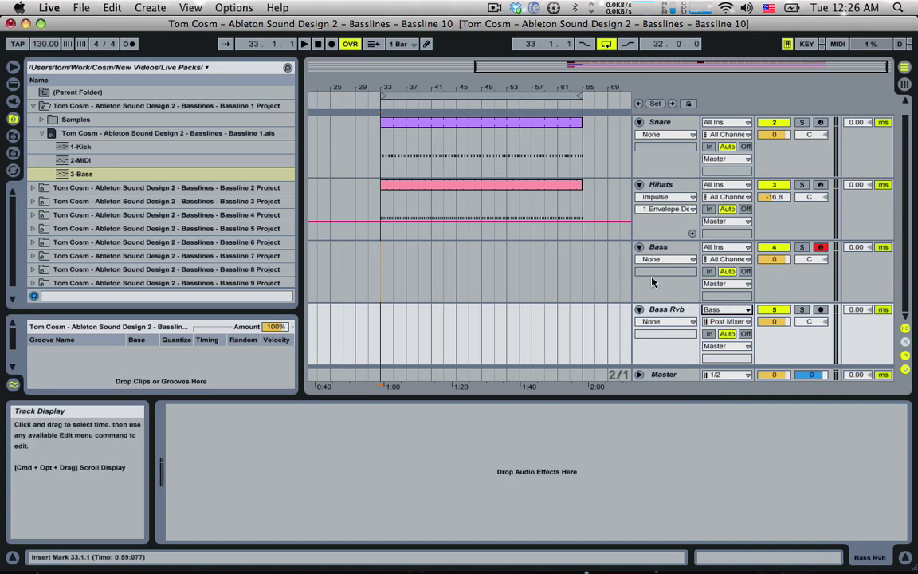
pyautogui.click(725, 321)
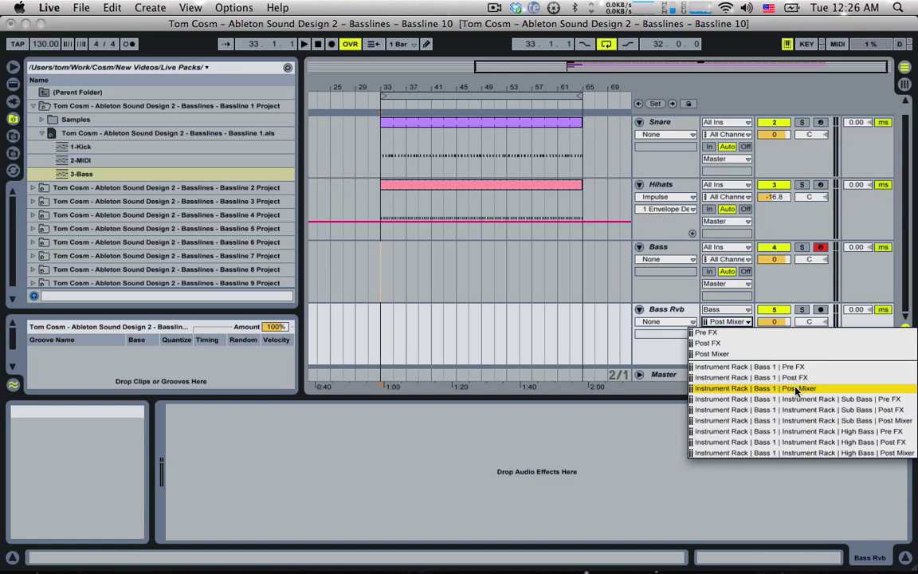
pyautogui.click(795, 388)
# Load the Reverb audio effect on the Bass Rvb track and set the track's monitoring to In
pyautogui.click(666, 310)
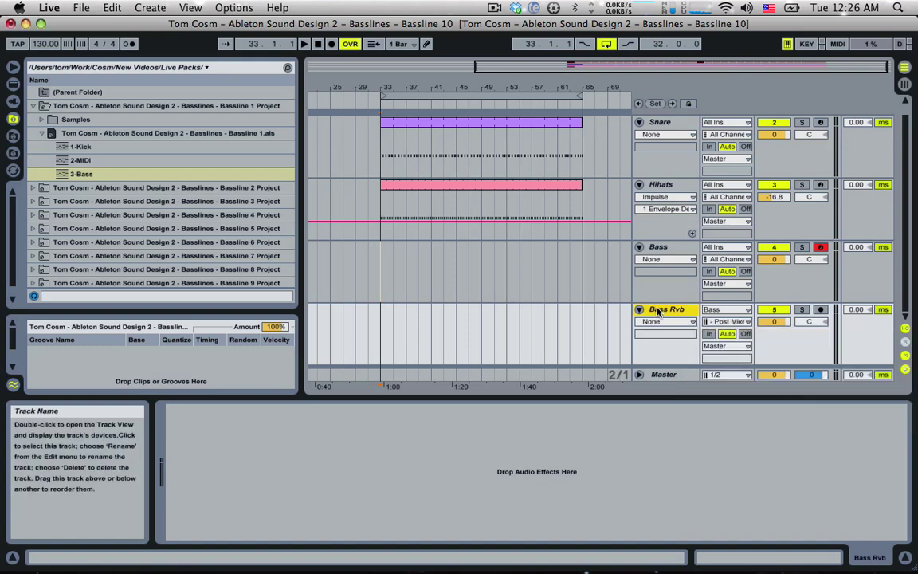
pyautogui.click(12, 84)
pyautogui.scroll(-15, 116, 222)
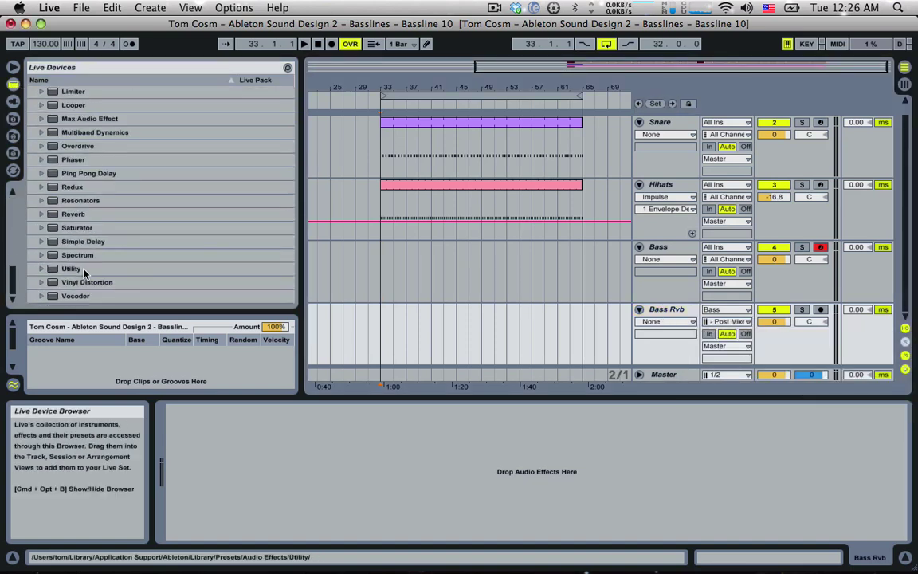
pyautogui.doubleClick(71, 214)
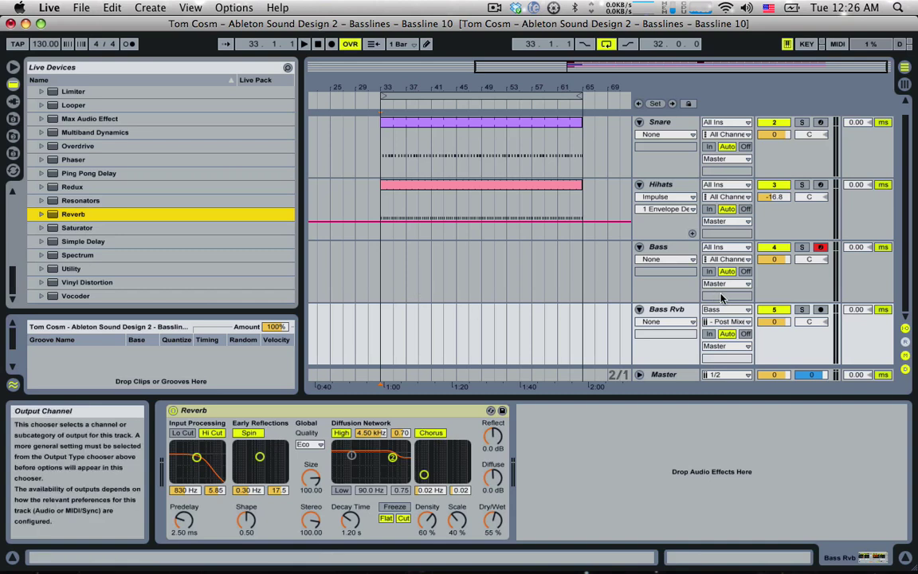
pyautogui.click(709, 334)
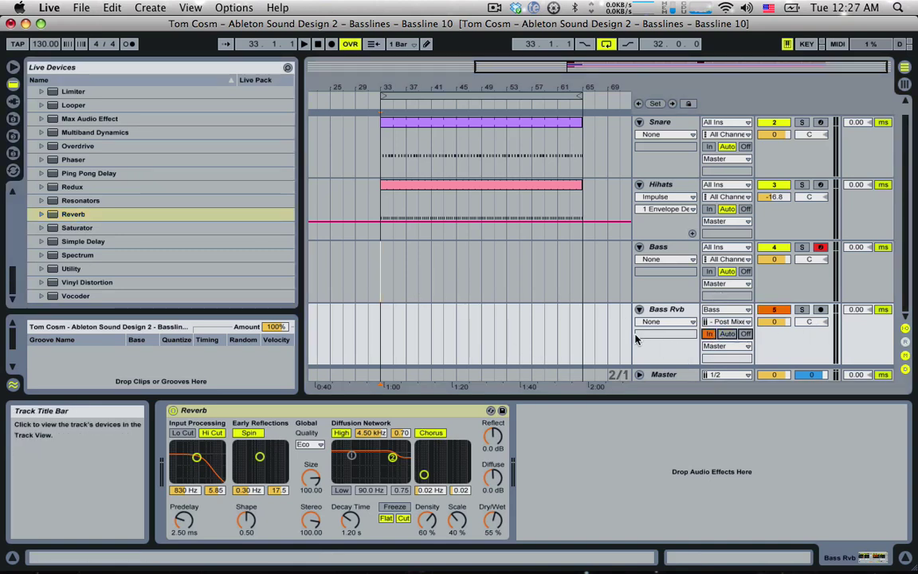
# Audition the Bass track together with its reverb from bar 33 and show the Bass Rvb track's devices
pyautogui.press('space')
pyautogui.press('space')
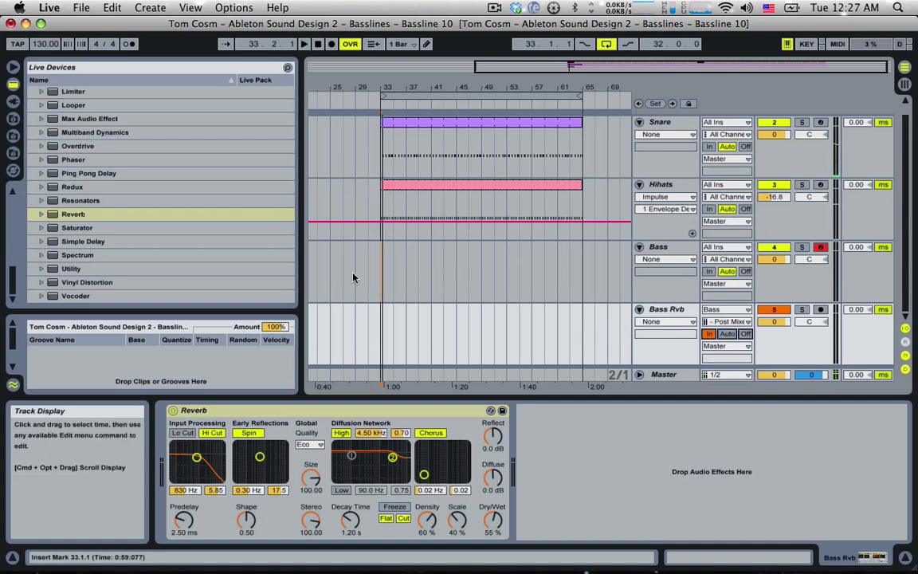
pyautogui.click(381, 273)
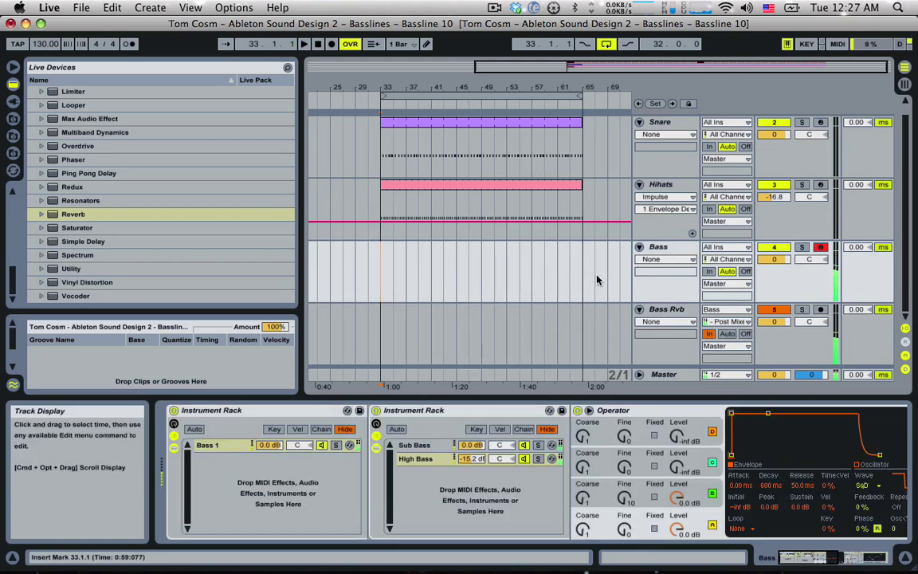
pyautogui.click(663, 310)
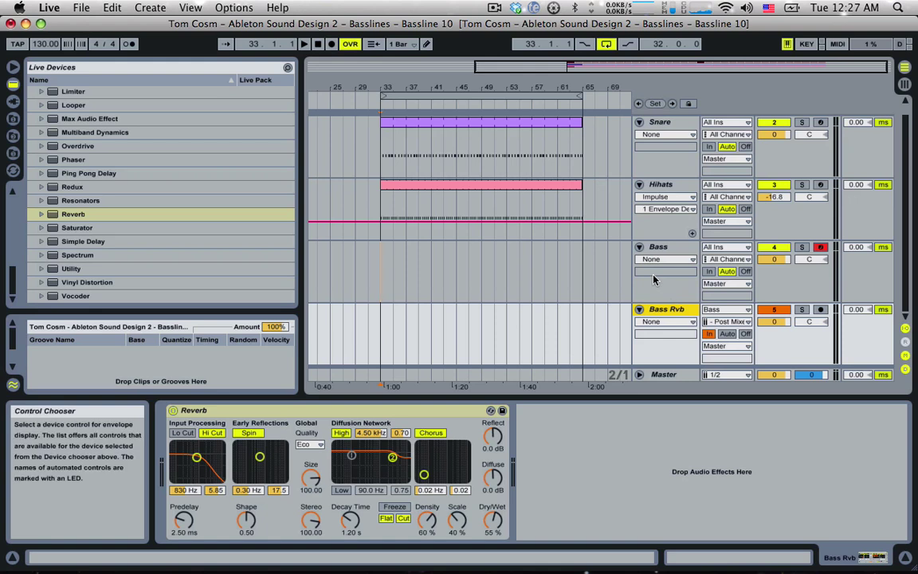
# Group the Bass track and name the group "Bass G"
pyautogui.click(673, 250)
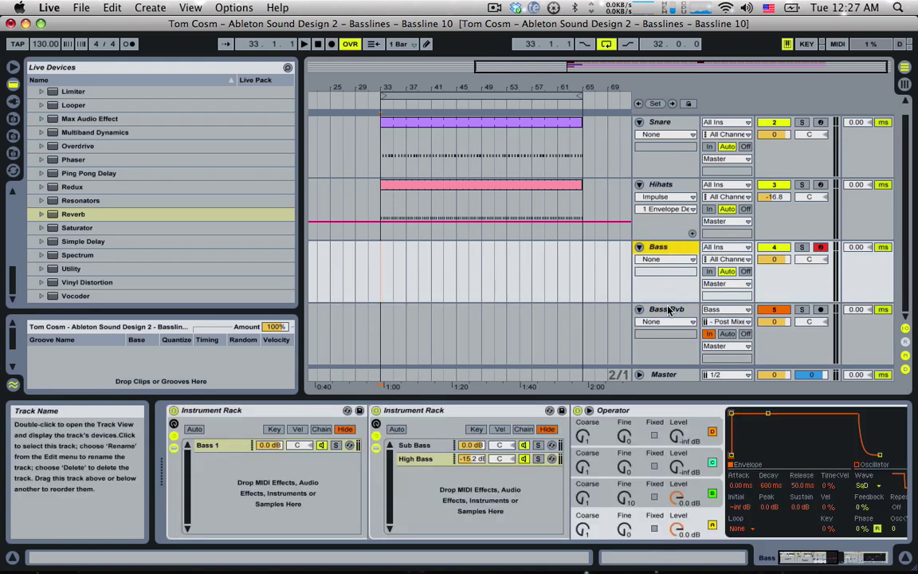
pyautogui.rightClick(665, 250)
pyautogui.click(699, 384)
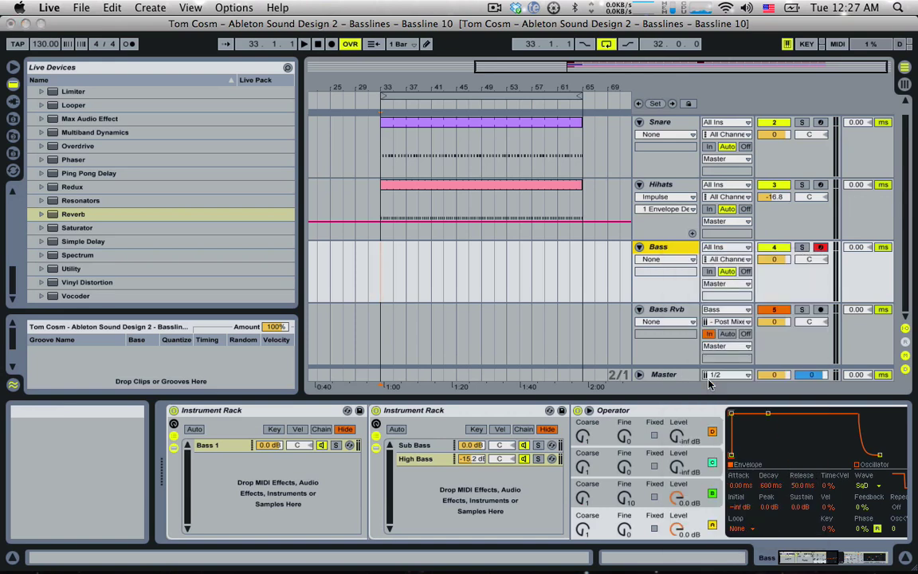
pyautogui.press('super+r')
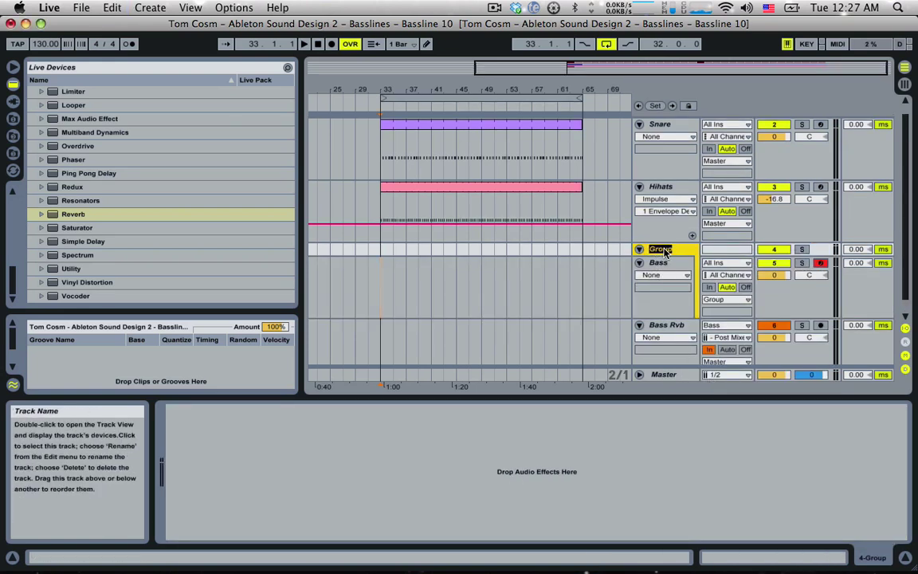
pyautogui.write('Bass G')
pyautogui.press('Return')
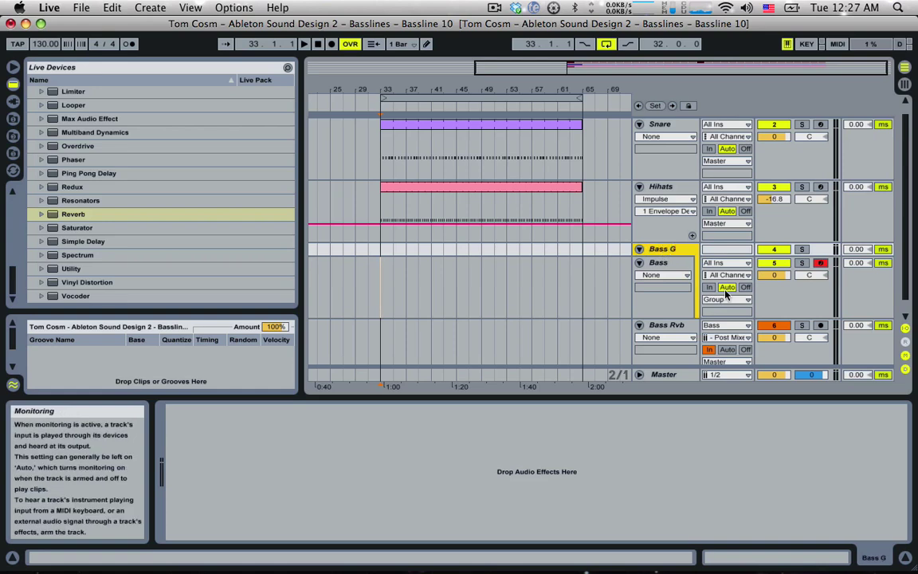
# Select the Bass track and expand the Bassline 2 project's Live Set in the file browser to list its tracks
pyautogui.scroll(-2, 734, 299)
pyautogui.click(664, 309)
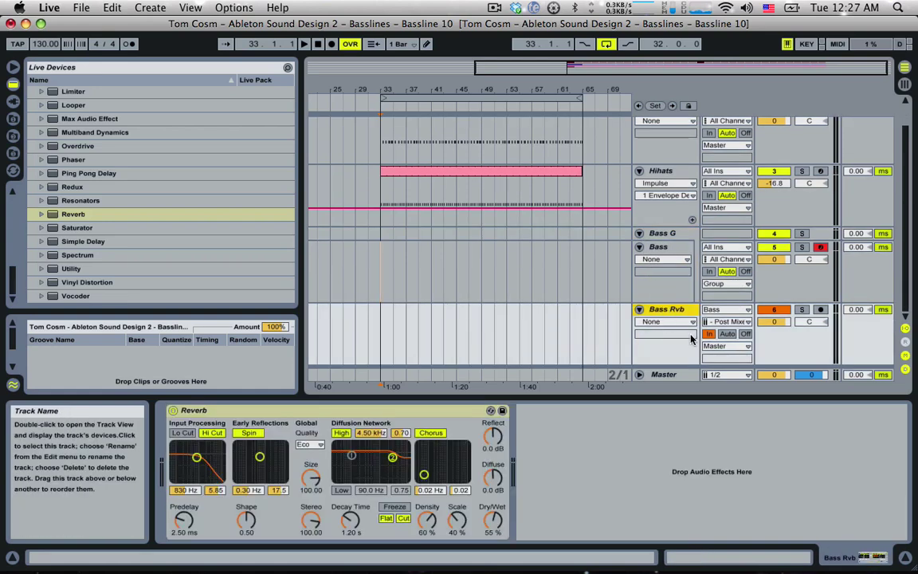
pyautogui.click(670, 250)
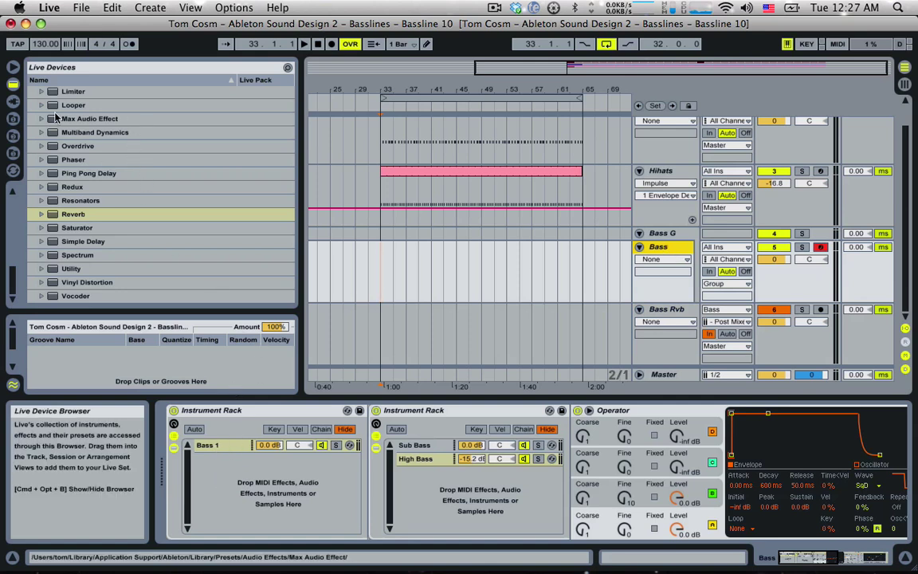
pyautogui.click(13, 118)
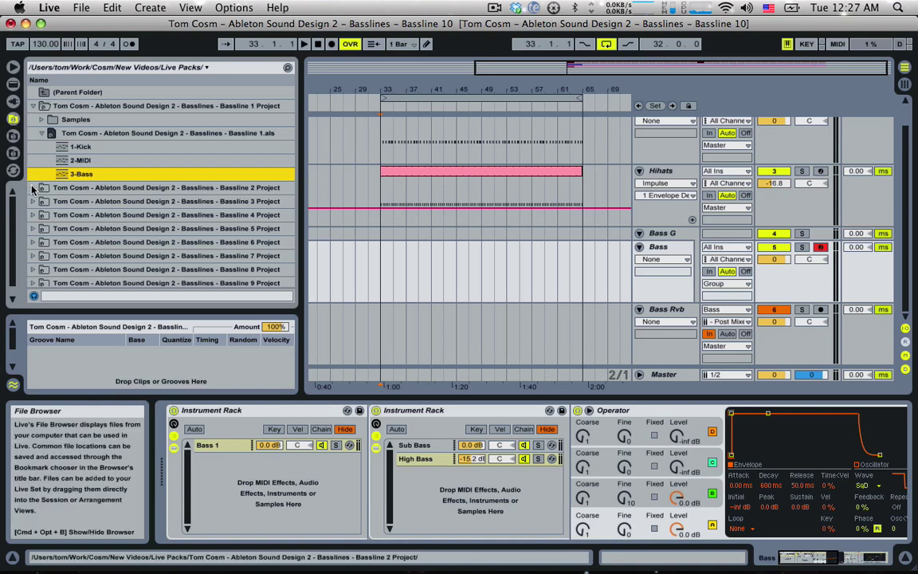
pyautogui.click(35, 187)
pyautogui.click(33, 187)
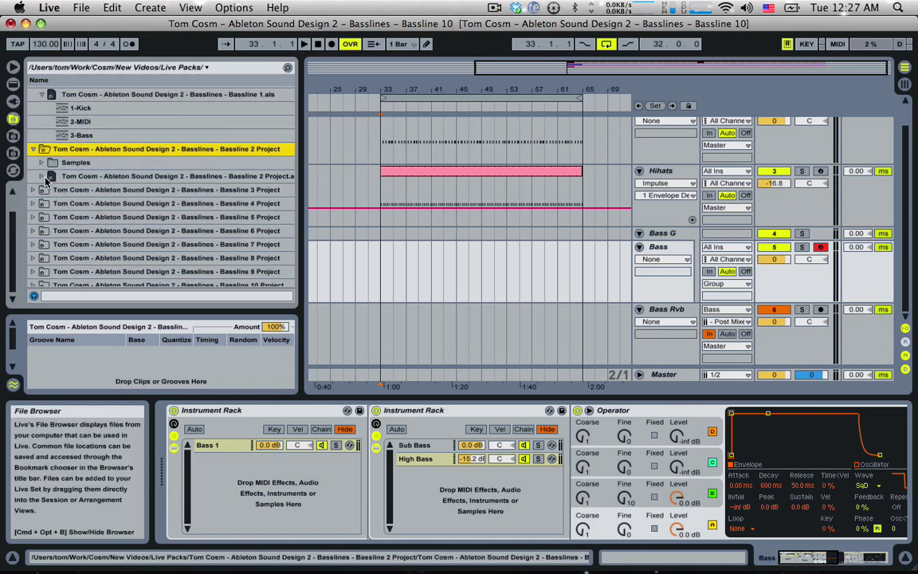
pyautogui.click(45, 178)
pyautogui.scroll(-1, 87, 188)
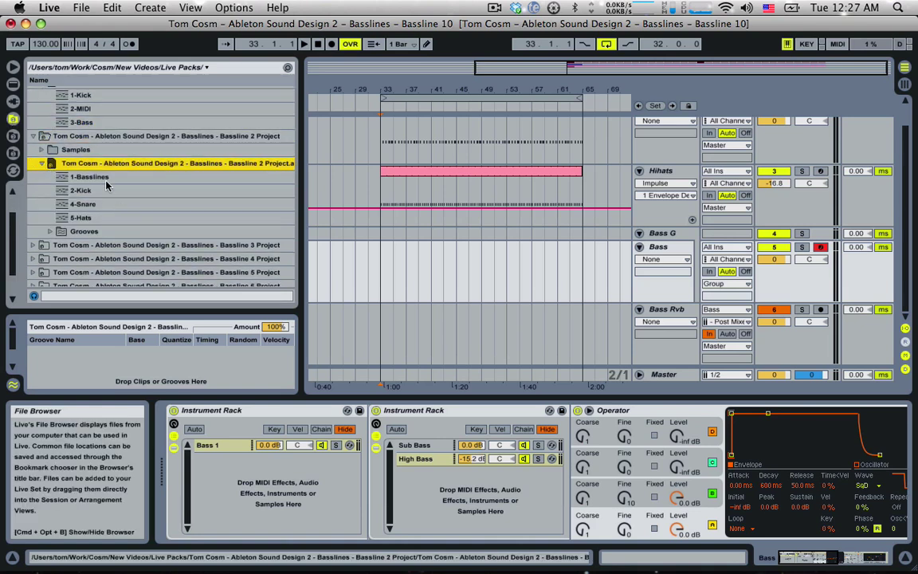
# Try to import the 1-Basslines track into the Bass G group, directly below the Bass track
pyautogui.click(104, 179)
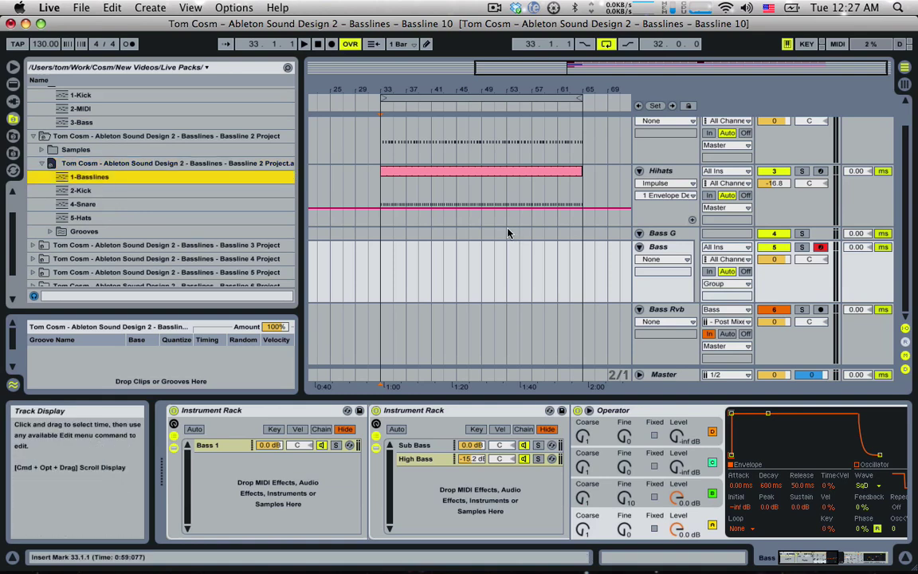
pyautogui.moveTo(90, 178); pyautogui.dragTo(590, 256)
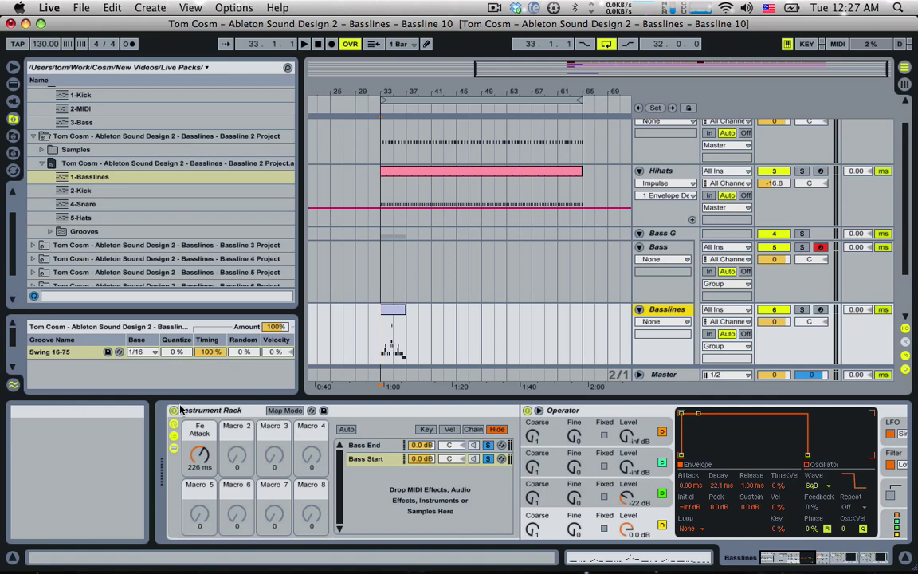
pyautogui.click(173, 435)
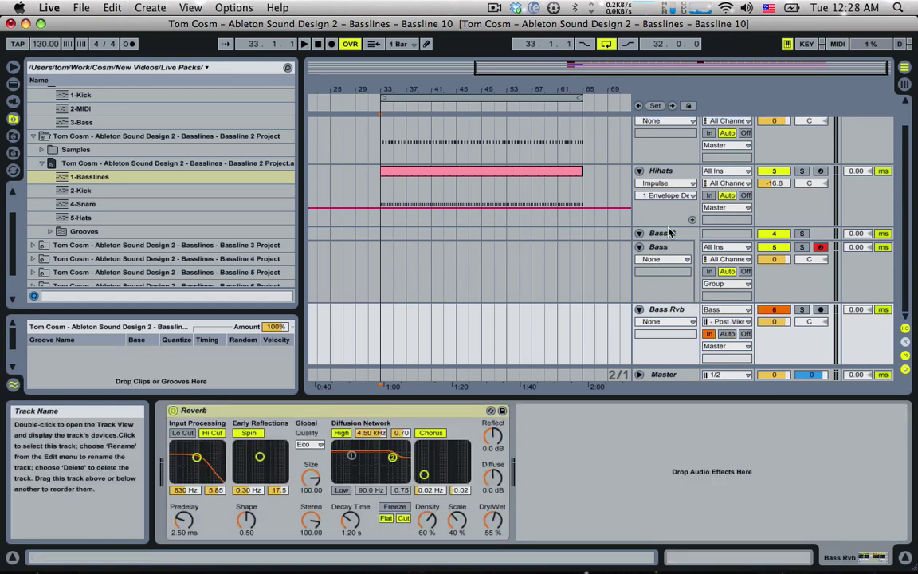
pyautogui.press('super+shift+t')
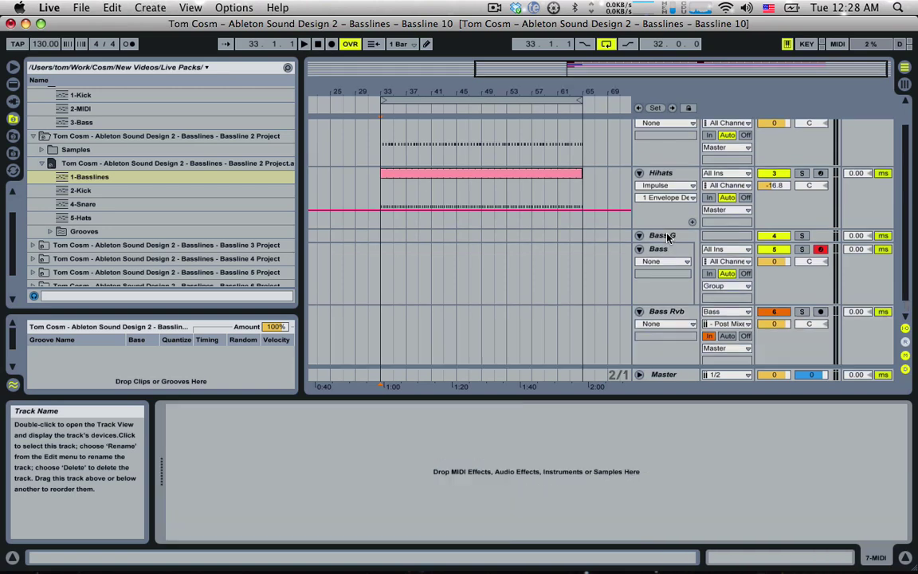
pyautogui.scroll(-2, 675, 315)
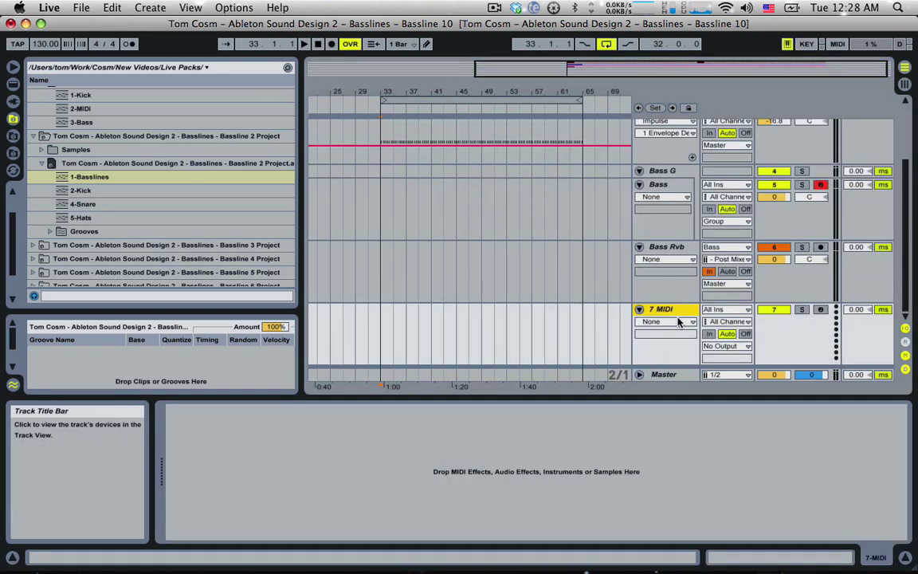
pyautogui.press('super+z')
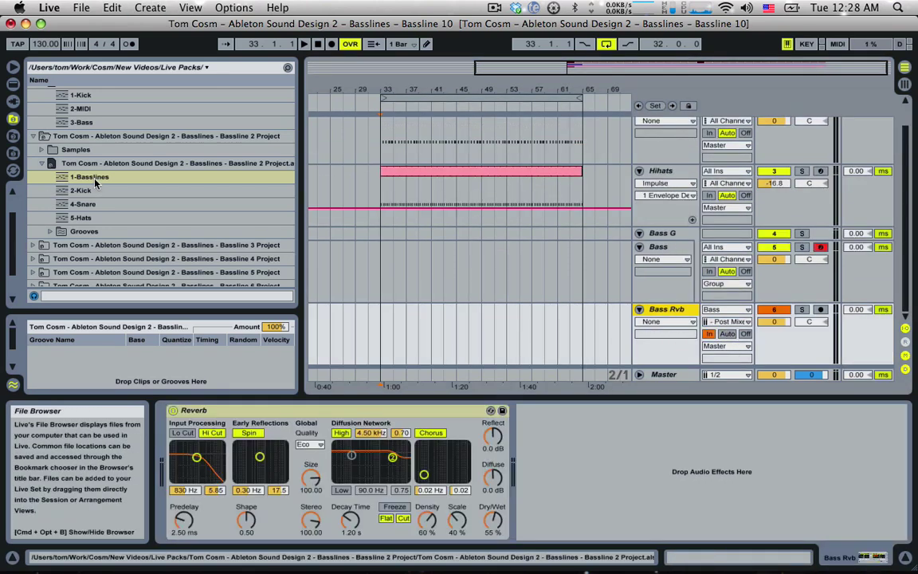
# Import 1-Basslines as a separate track below Bass Rvb and move its Instrument Rack into the Bass track's outer rack as a second chain
pyautogui.click(95, 183)
pyautogui.moveTo(661, 364); pyautogui.dragTo(663, 361)
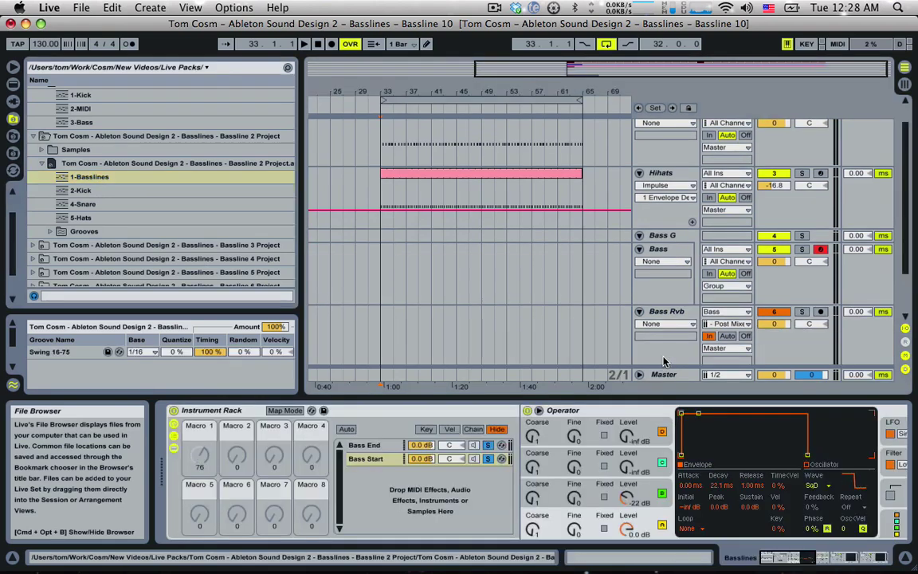
pyautogui.click(208, 412)
pyautogui.moveTo(194, 413); pyautogui.dragTo(666, 241)
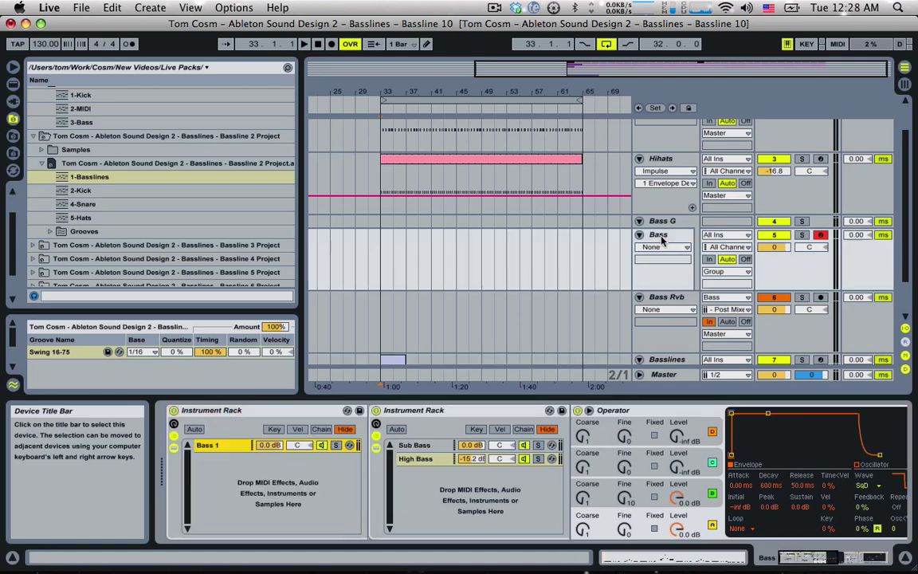
pyautogui.moveTo(214, 475); pyautogui.dragTo(214, 464)
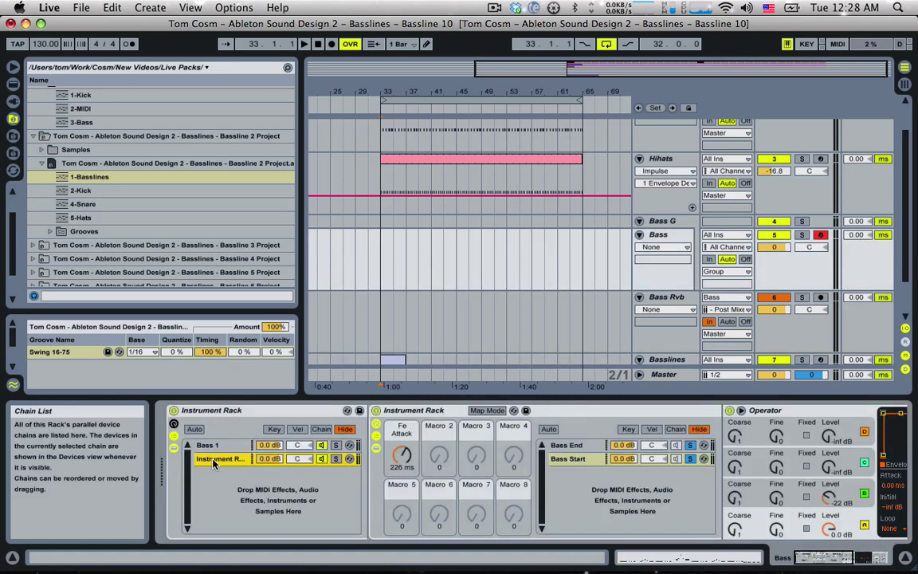
# Rename the new chain "Bass 2" and solo the Bass 1 chain for comparison
pyautogui.press('super+r')
pyautogui.write('B')
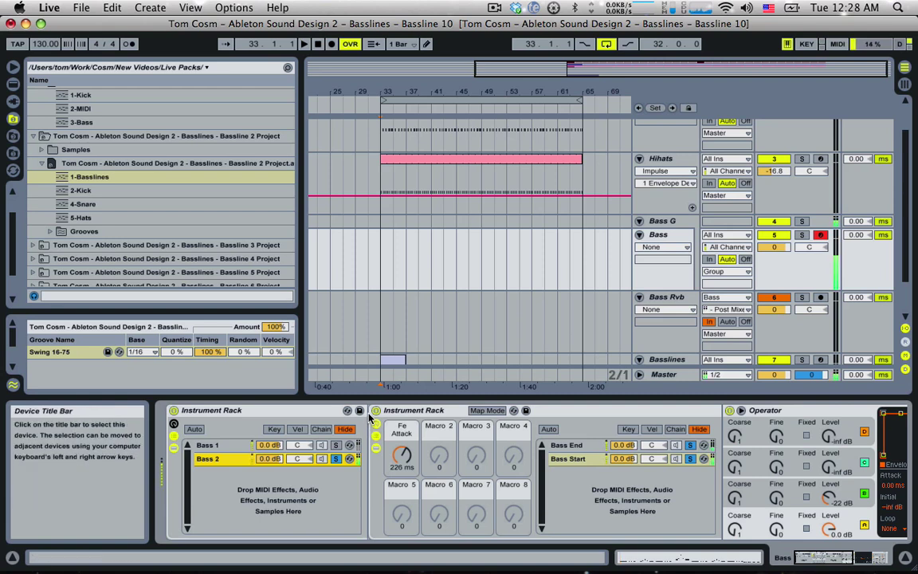
pyautogui.click(338, 446)
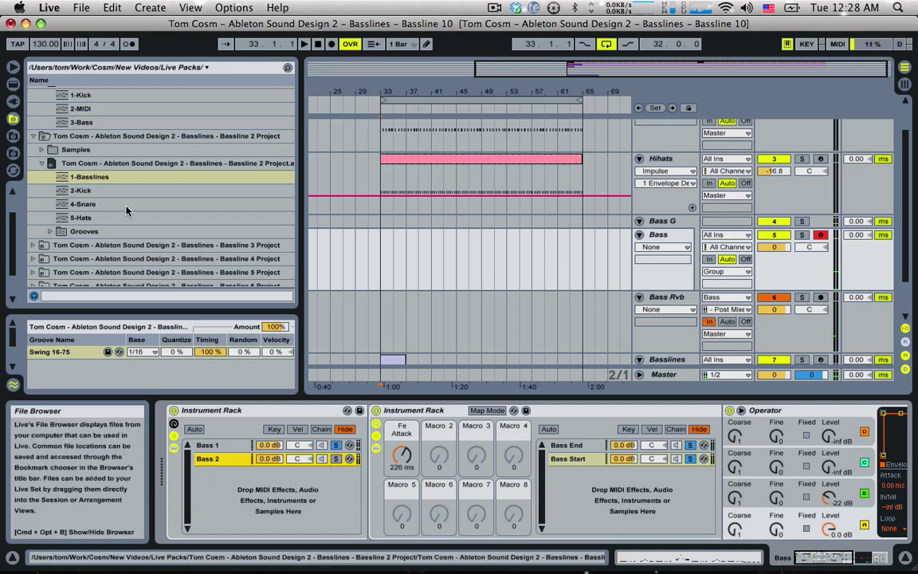
# Collapse the Bassline 2 project in the file browser and expand Bassline 3's Live Set to select its 4-Sampled track
pyautogui.click(33, 135)
pyautogui.click(32, 148)
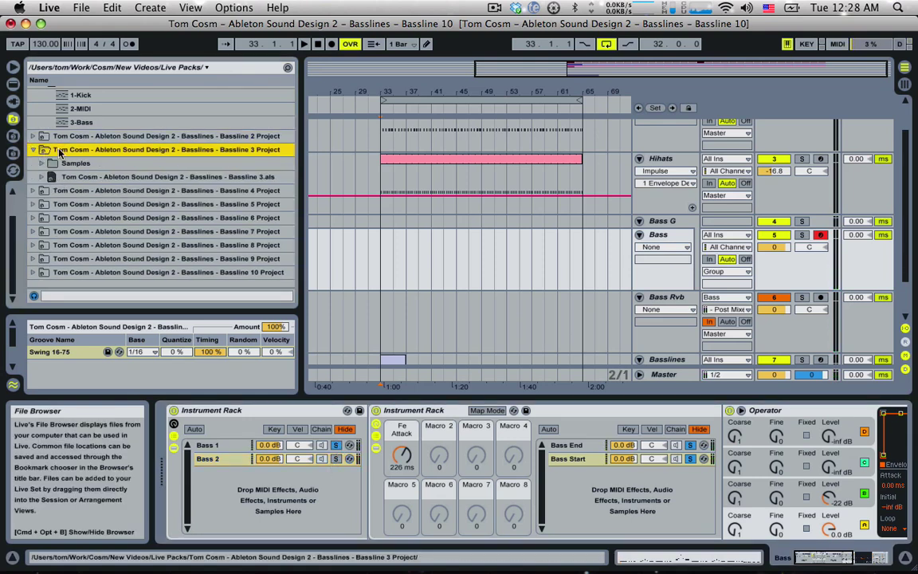
pyautogui.click(42, 177)
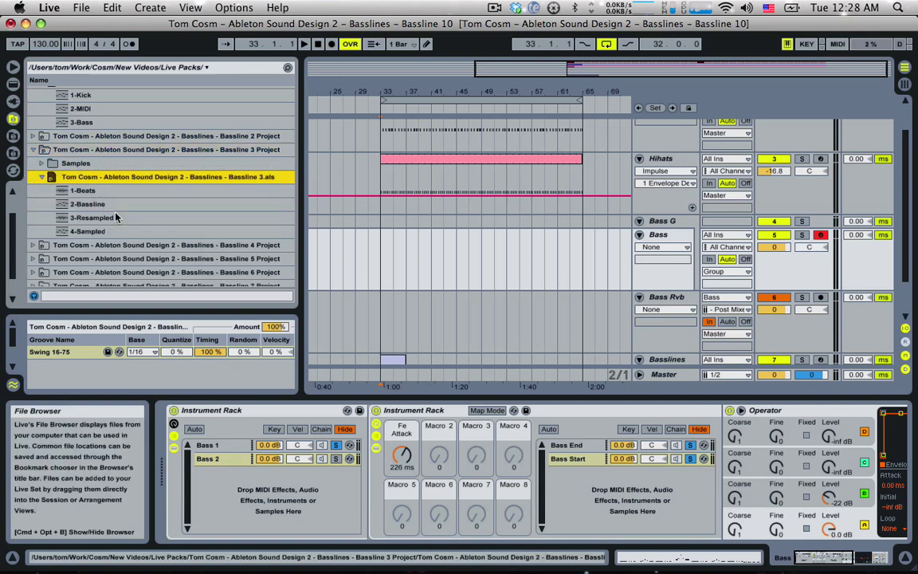
pyautogui.scroll(-2, 121, 213)
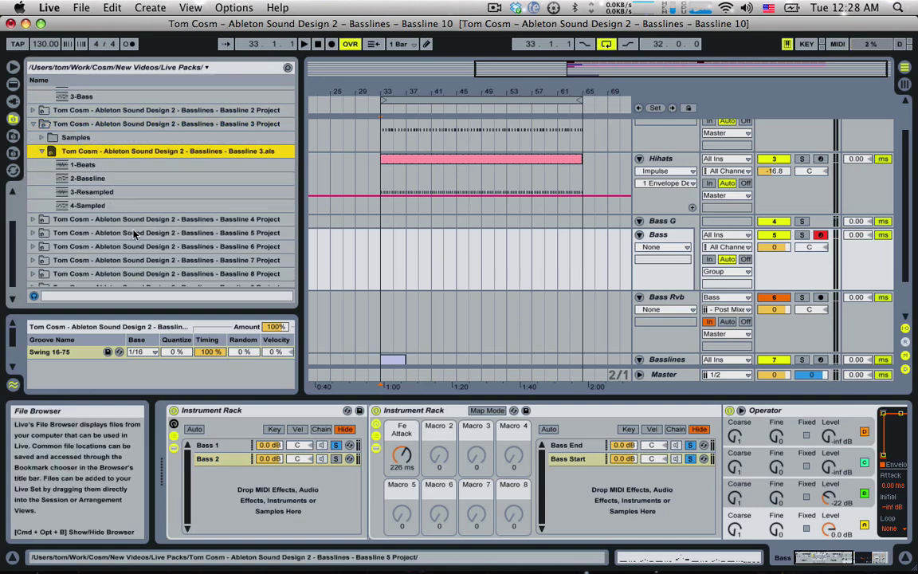
pyautogui.click(75, 206)
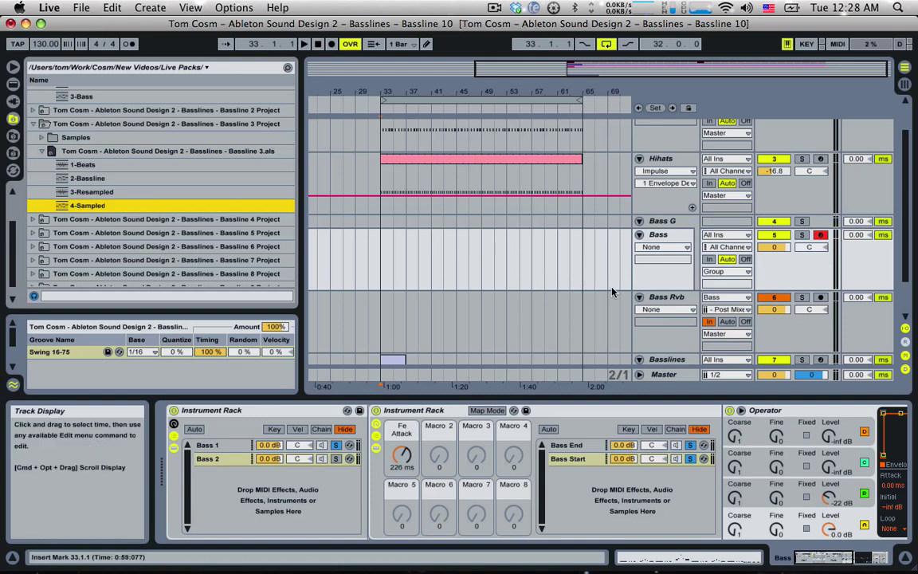
# Delete the leftover Basslines track below Bass Rvb
pyautogui.scroll(-3, 666, 305)
pyautogui.click(667, 308)
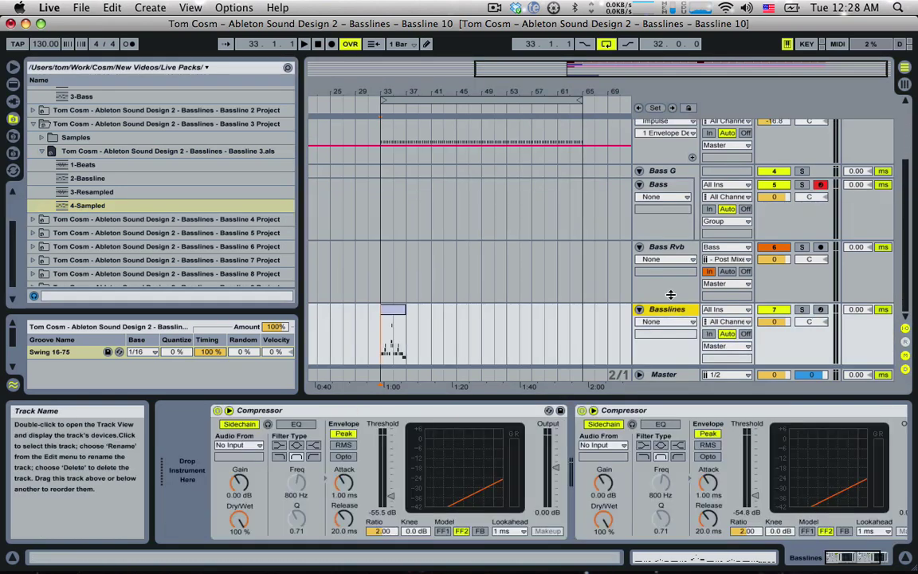
pyautogui.press('Delete')
# Try to import the 4-Sampled track between Bass and Bass Rvb, inside the Bass G group
pyautogui.moveTo(69, 206); pyautogui.dragTo(655, 304)
pyautogui.scroll(-2, 665, 300)
pyautogui.press('Delete')
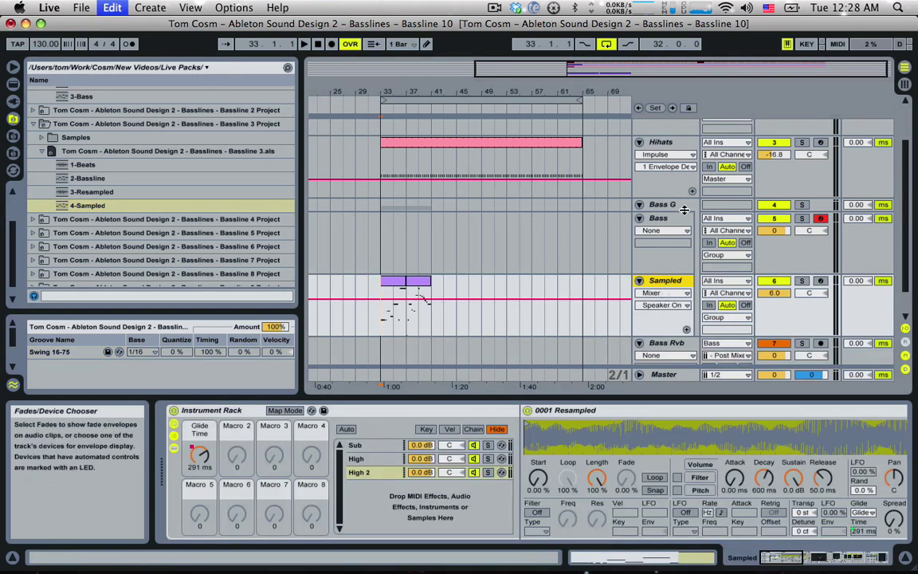
pyautogui.press('super+z')
# Import 4-Sampled as a separate track below Bass Rvb, arm it and play a note to audition its sound
pyautogui.click(89, 204)
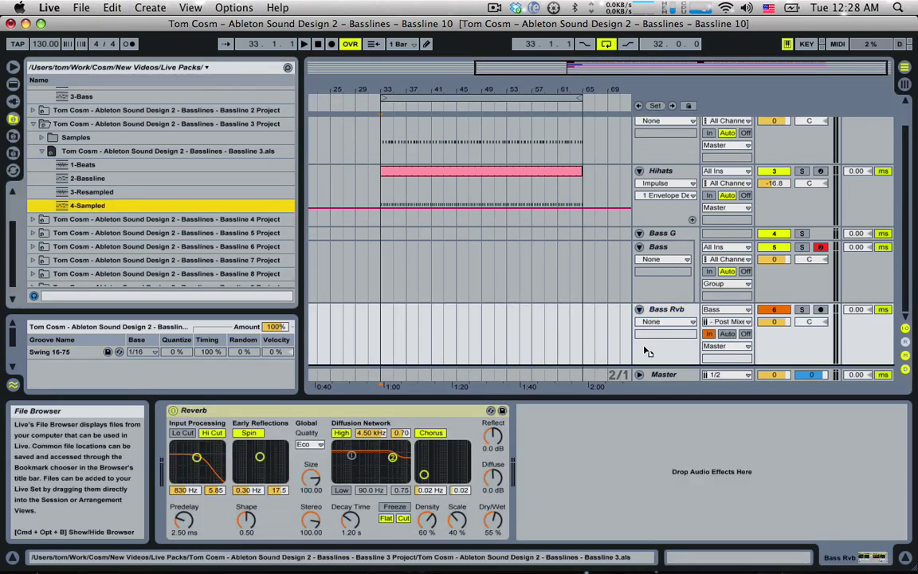
pyautogui.press('Return')
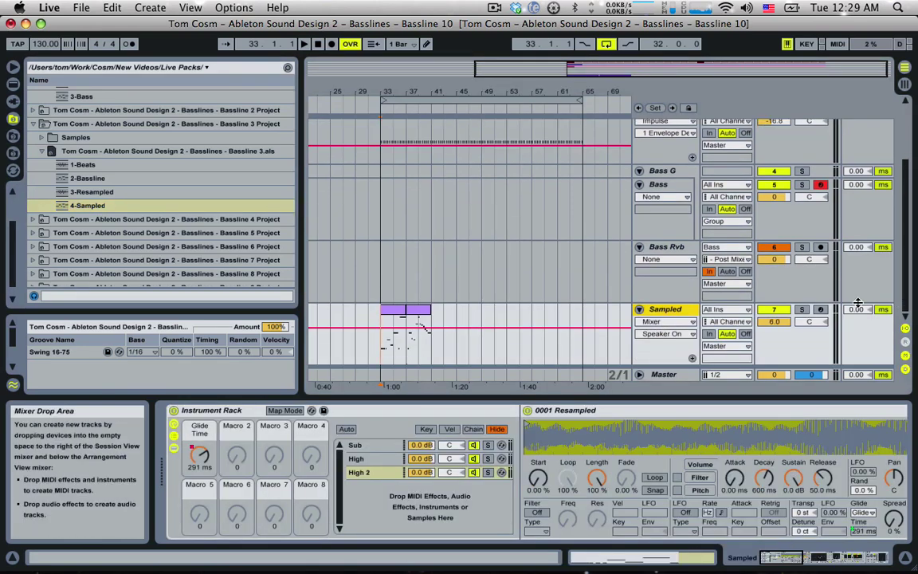
pyautogui.click(822, 310)
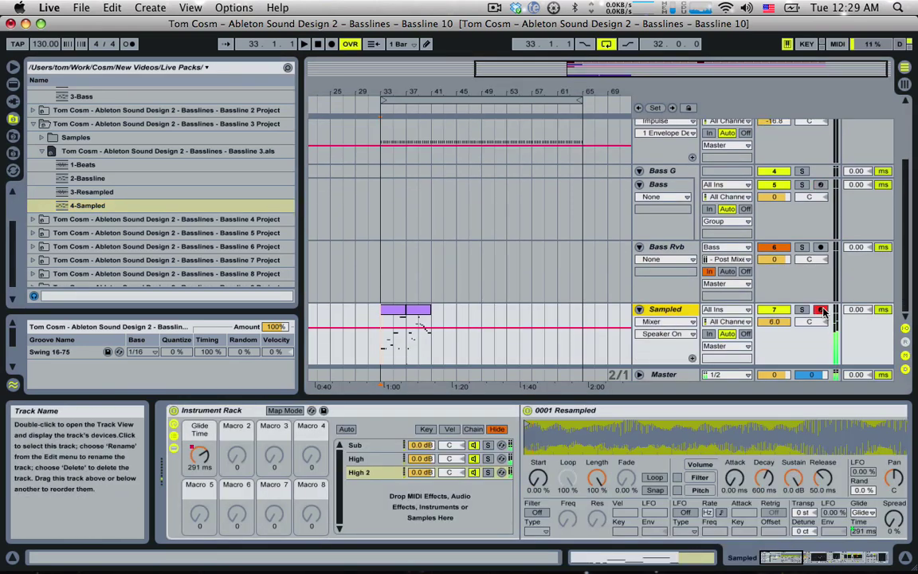
pyautogui.press('z')
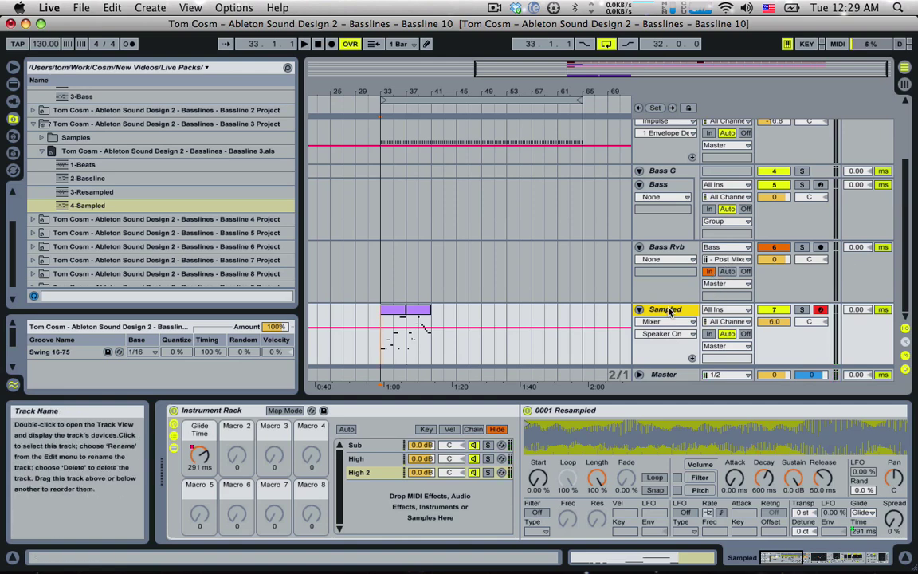
# Try to move the whole Sampled track into the Bass G group, above the Bass track
pyautogui.moveTo(669, 311); pyautogui.dragTo(668, 195)
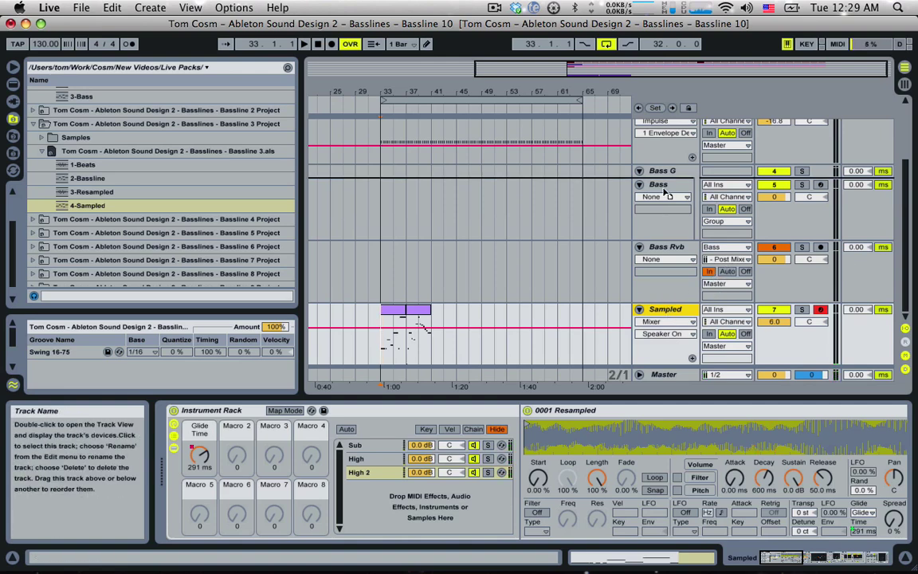
pyautogui.moveTo(658, 189); pyautogui.dragTo(659, 191)
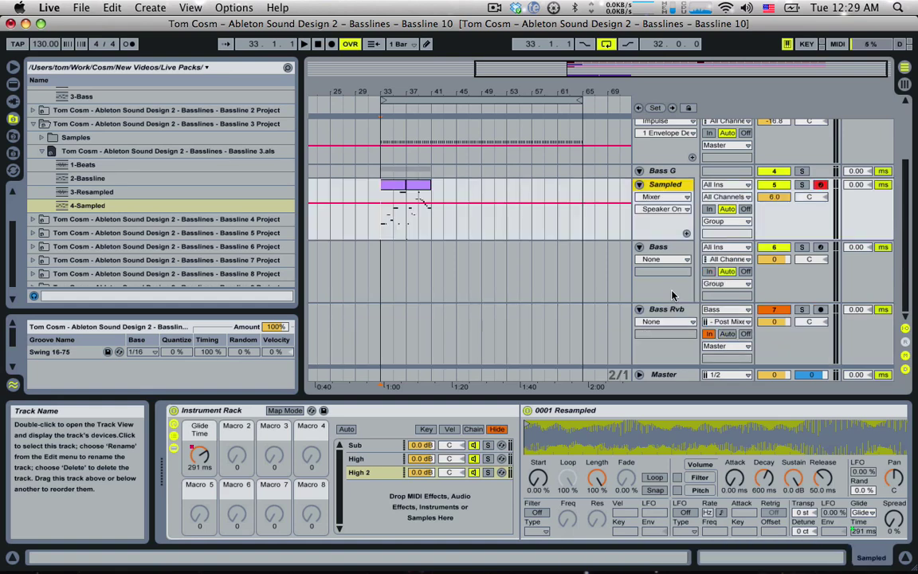
pyautogui.press('super+z')
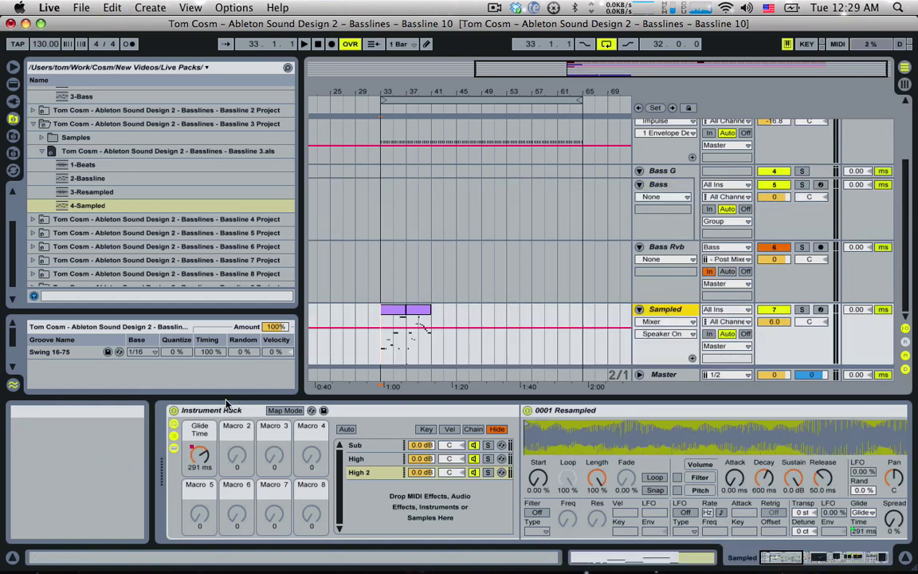
# Move the Sampled track's Instrument Rack into the Bass track's outer rack as a third chain named "Bass 3"
pyautogui.click(199, 410)
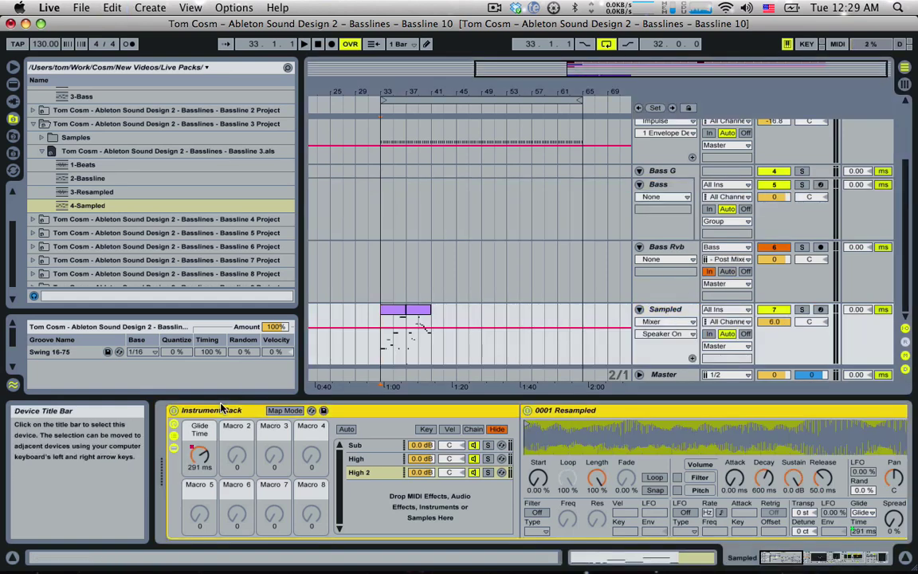
pyautogui.click(654, 189)
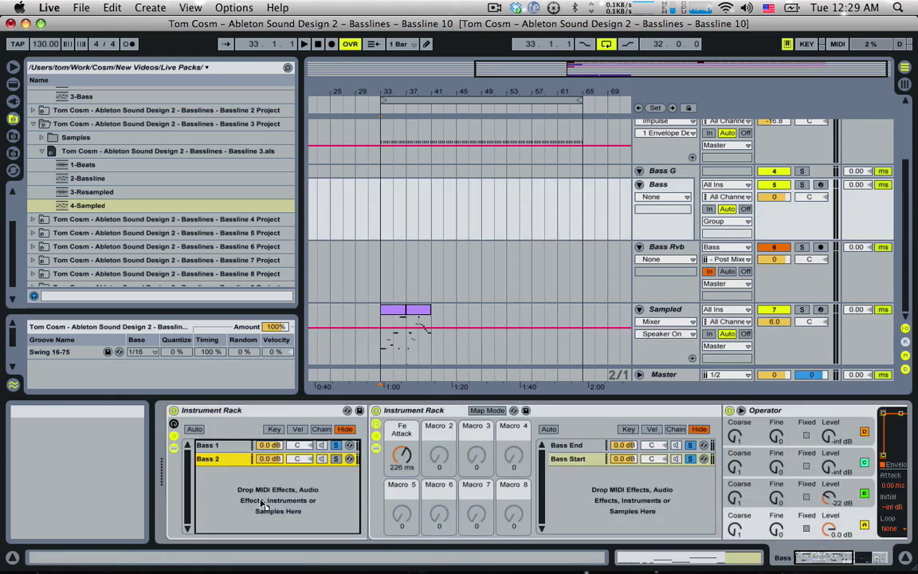
pyautogui.moveTo(261, 502); pyautogui.dragTo(209, 476)
pyautogui.press('super+r')
pyautogui.write('Bas')
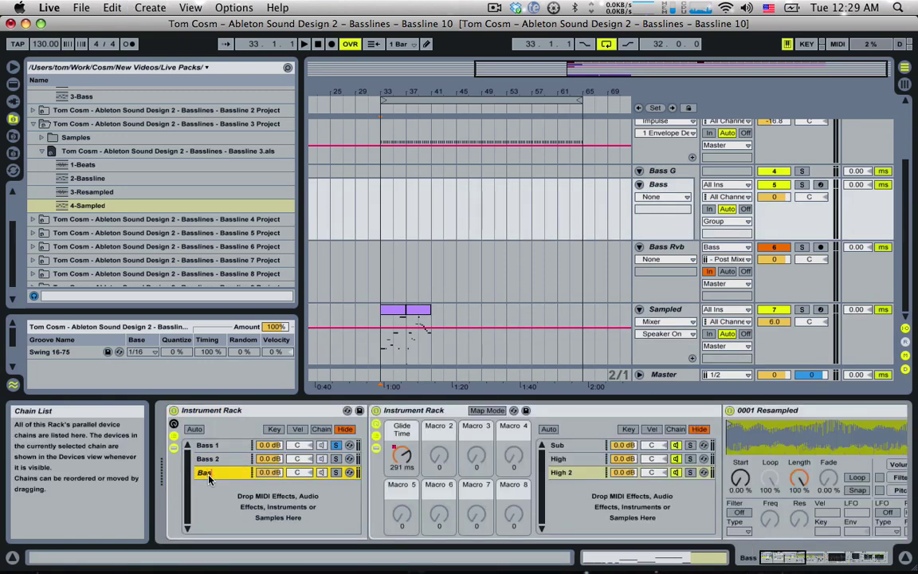
# Collapse the Bassline 3 project in the file browser and expand the Bassline 4 project's Live Set to list its tracks
pyautogui.click(34, 125)
pyautogui.click(34, 137)
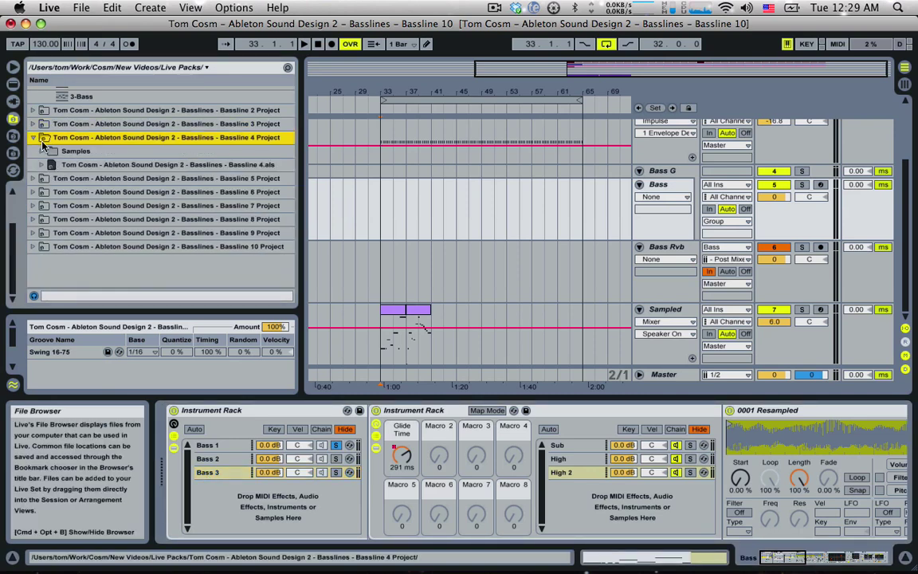
pyautogui.click(41, 163)
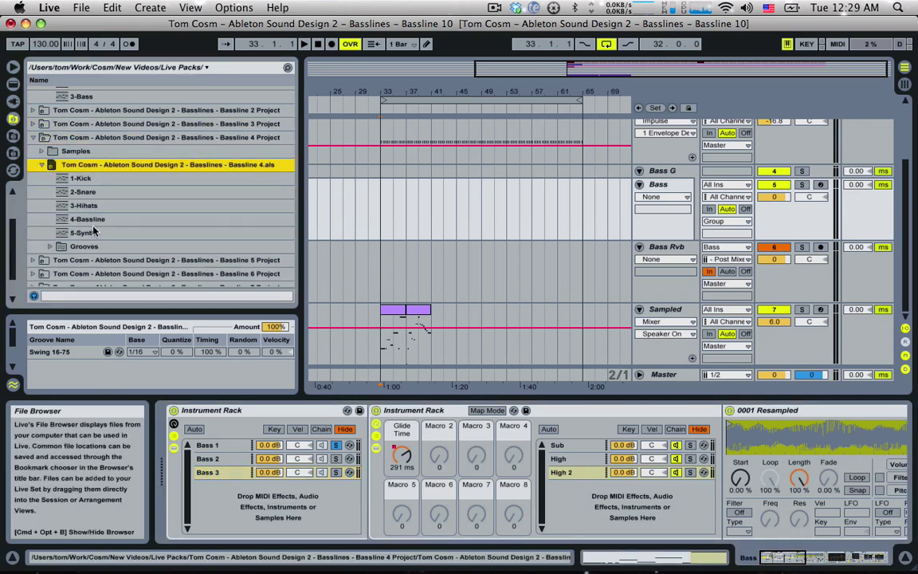
# Delete the leftover Sampled track below Bass Rvb
pyautogui.click(666, 310)
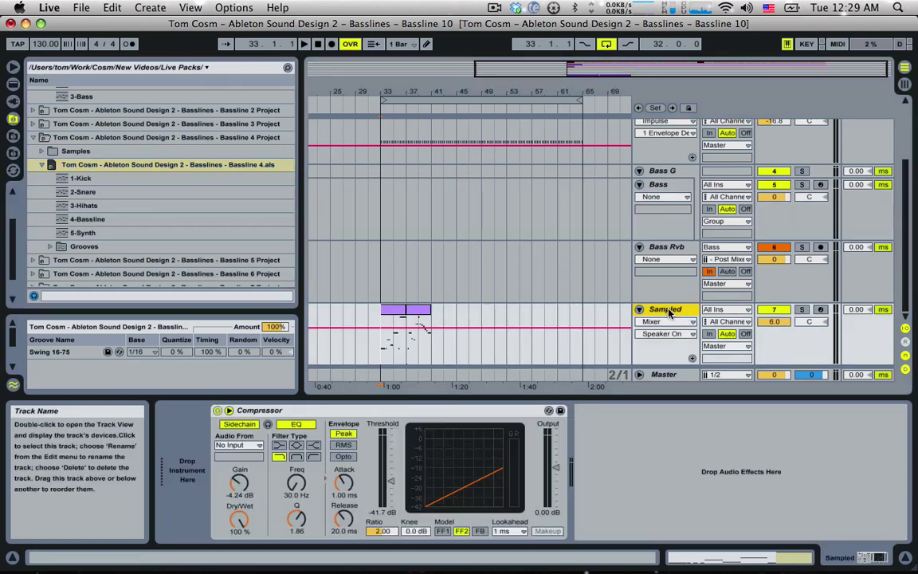
pyautogui.press('Delete')
pyautogui.scroll(-1, 62, 188)
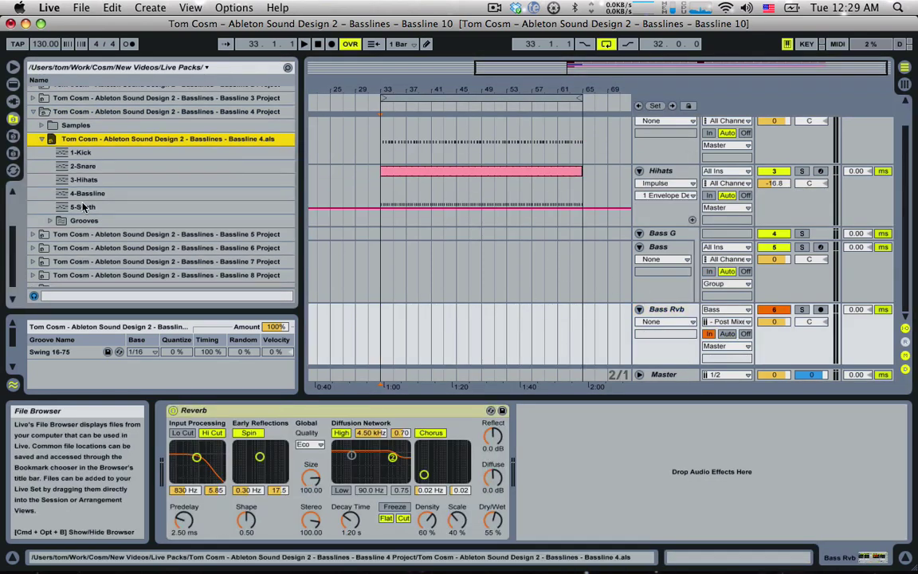
# Import Bassline 4's 4-Bassline track below Bass Rvb, arm it and play a note to audition its sound
pyautogui.moveTo(87, 193); pyautogui.dragTo(757, 329)
pyautogui.click(818, 313)
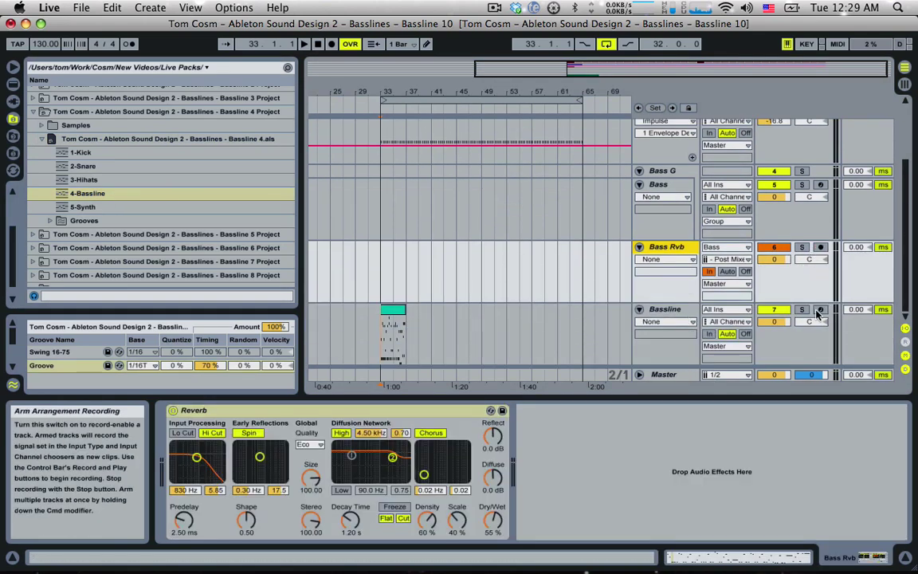
pyautogui.click(818, 311)
pyautogui.press('z')
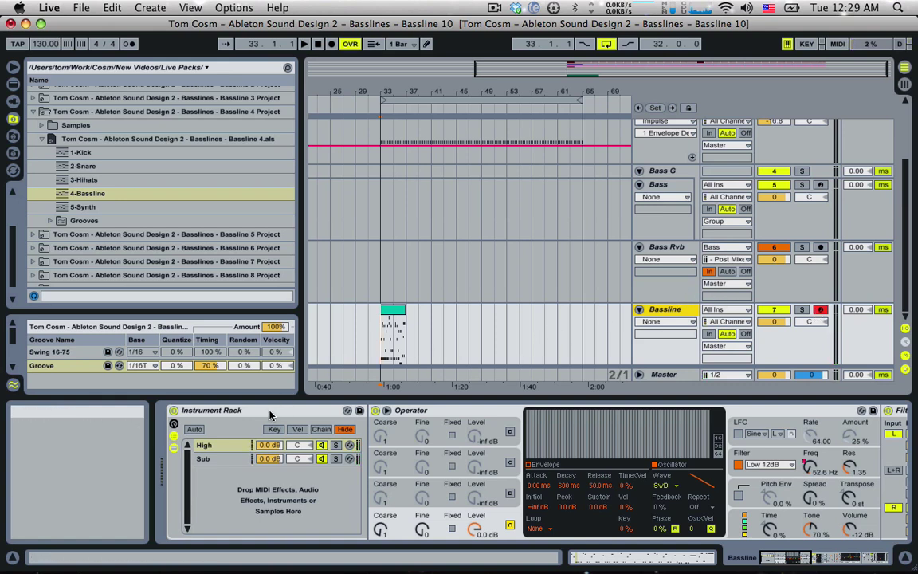
# Move the Bassline track's Instrument Rack into the Bass track's outer rack as a fourth chain named "Bass 4"
pyautogui.click(205, 411)
pyautogui.moveTo(195, 414); pyautogui.dragTo(666, 190)
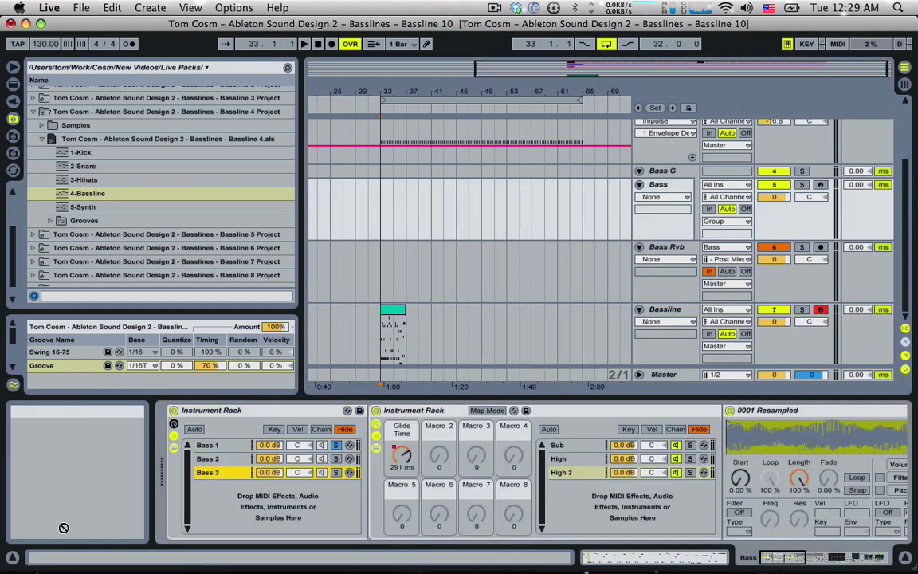
pyautogui.moveTo(220, 504); pyautogui.dragTo(219, 502)
pyautogui.press('super+r')
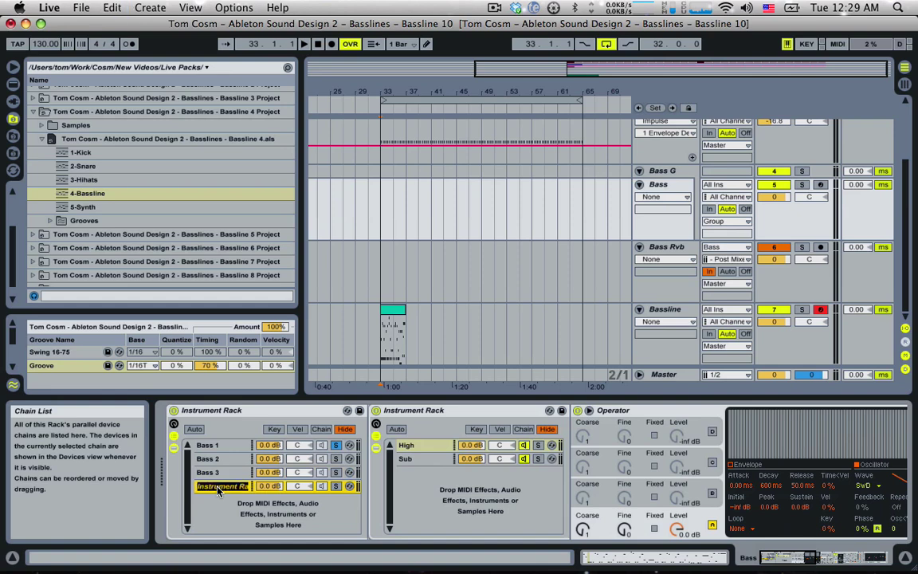
pyautogui.write('Bass 4')
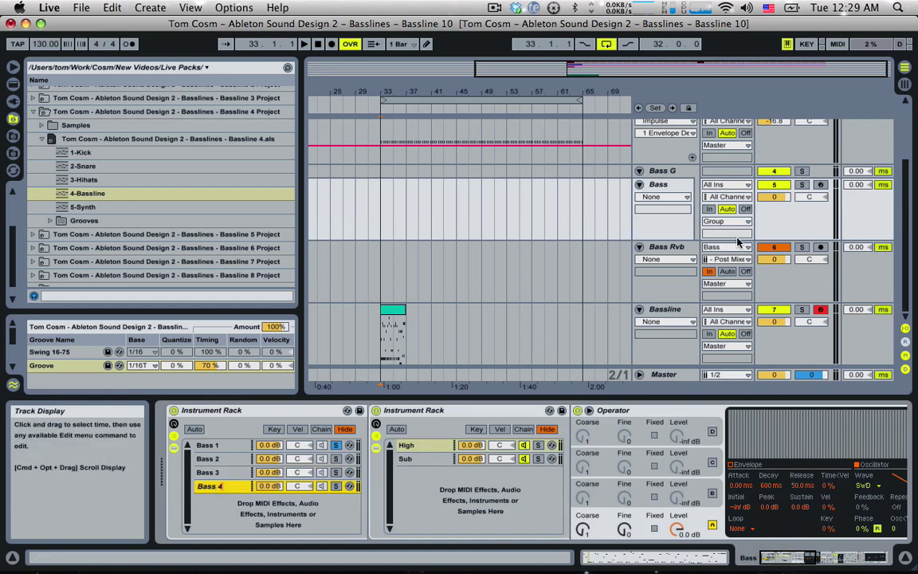
# Delete the leftover Bassline track below Bass Rvb
pyautogui.click(666, 309)
pyautogui.scroll(2, 671, 311)
pyautogui.click(671, 311)
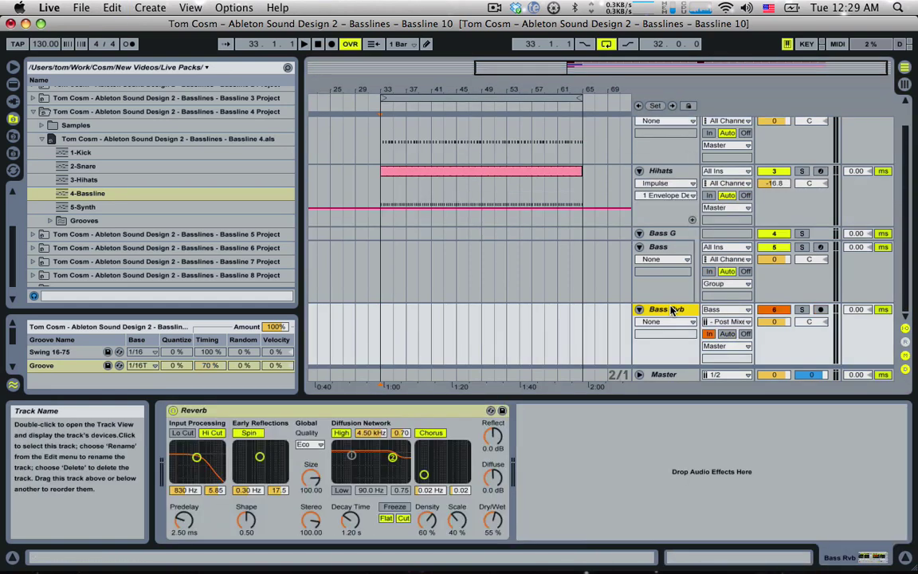
# Expand the Bassline 5 project's Live Set and import its 6-Bassline track as a separate track below Bass Rvb
pyautogui.click(33, 112)
pyautogui.click(33, 125)
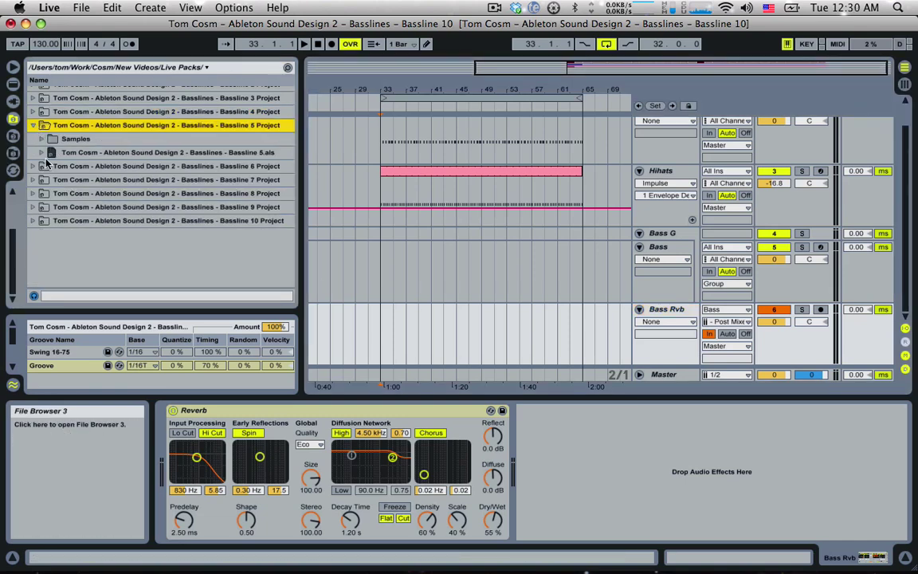
pyautogui.click(41, 152)
pyautogui.moveTo(70, 221); pyautogui.dragTo(671, 369)
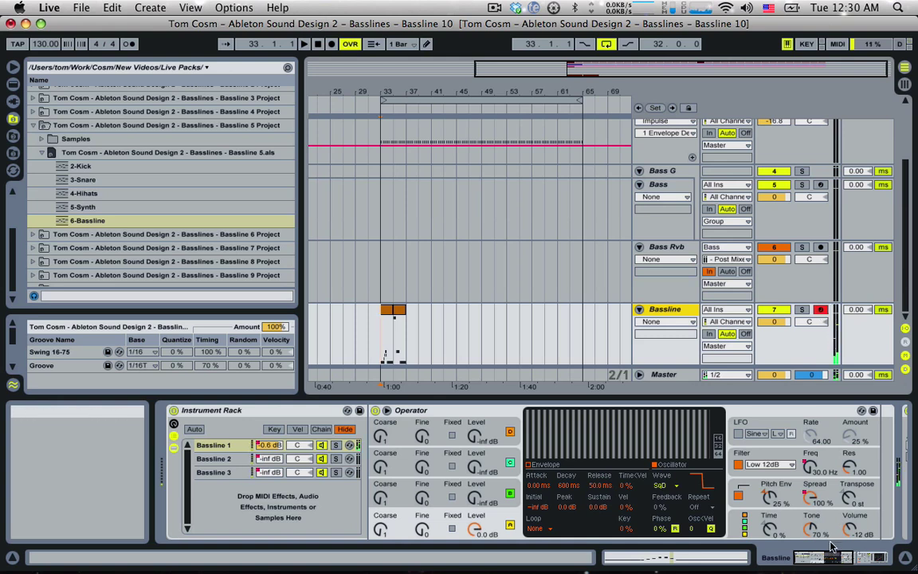
# Set the Auto Filter LFO rate in the Bassline 2 chain to 1/6 and display that chain's volume automation
pyautogui.click(213, 458)
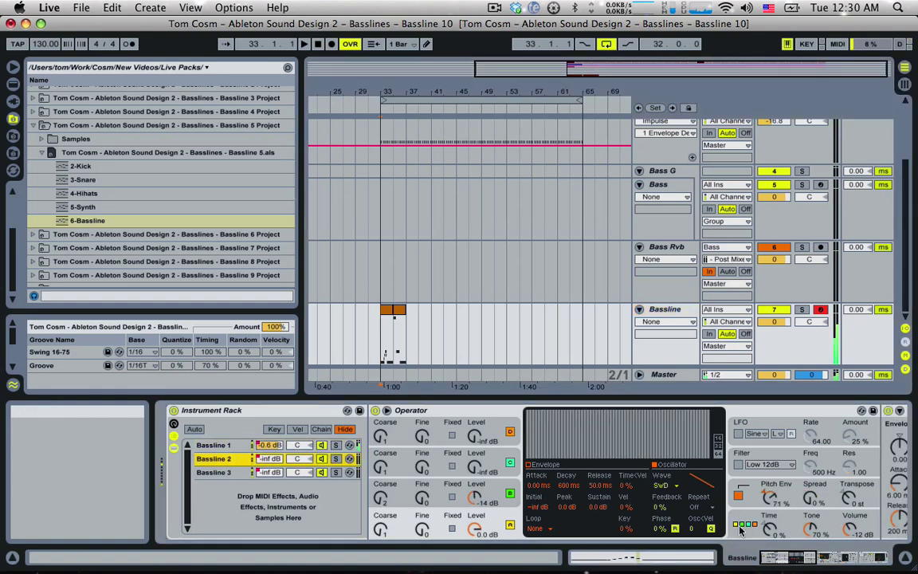
pyautogui.moveTo(780, 550); pyautogui.dragTo(816, 564)
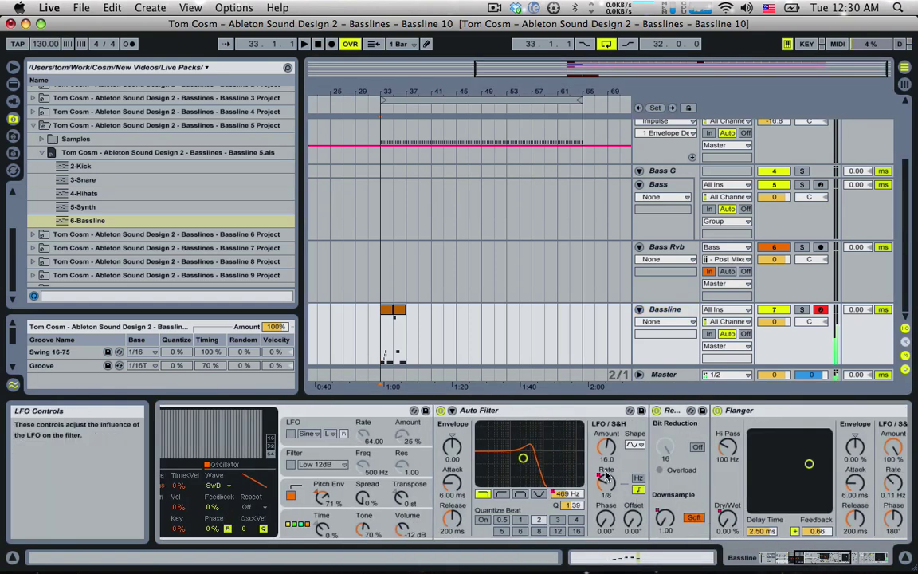
pyautogui.moveTo(605, 483); pyautogui.dragTo(605, 412)
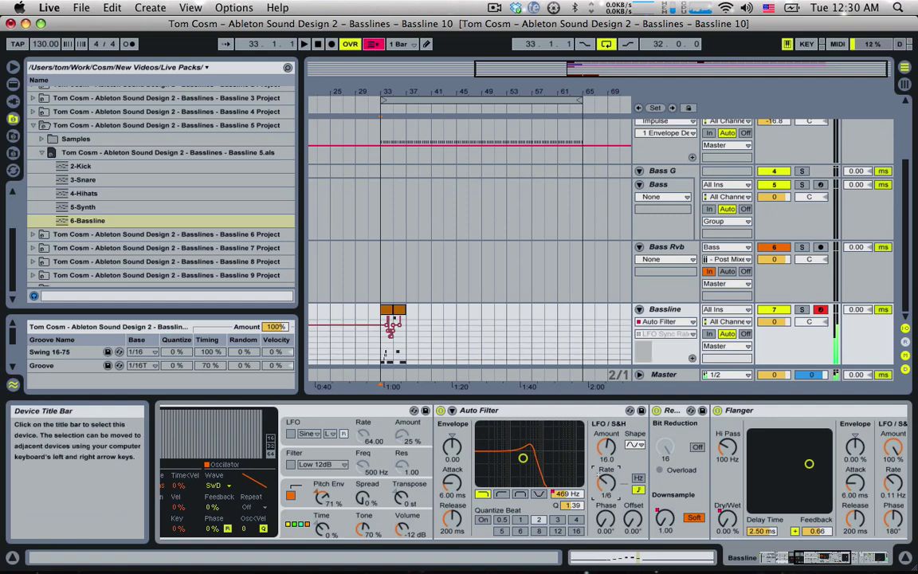
pyautogui.click(749, 554)
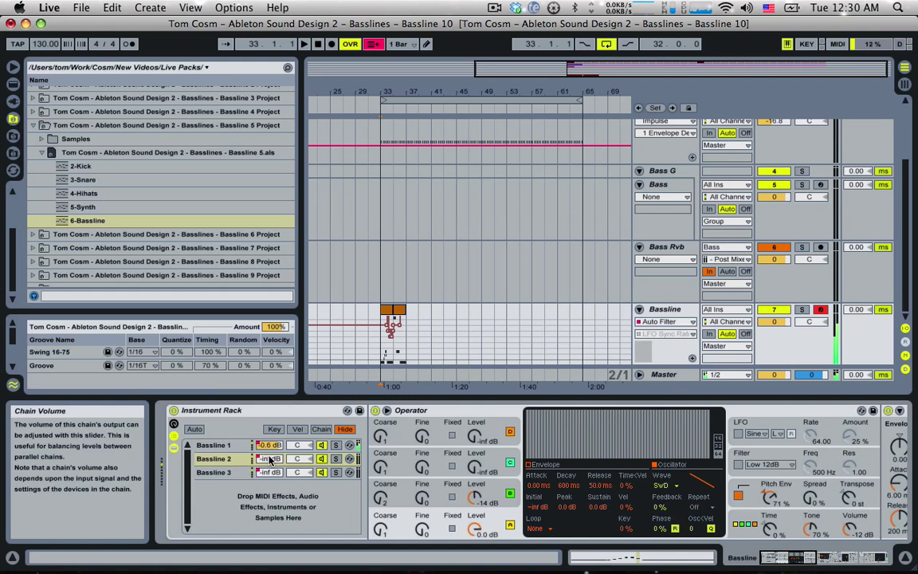
pyautogui.click(269, 459)
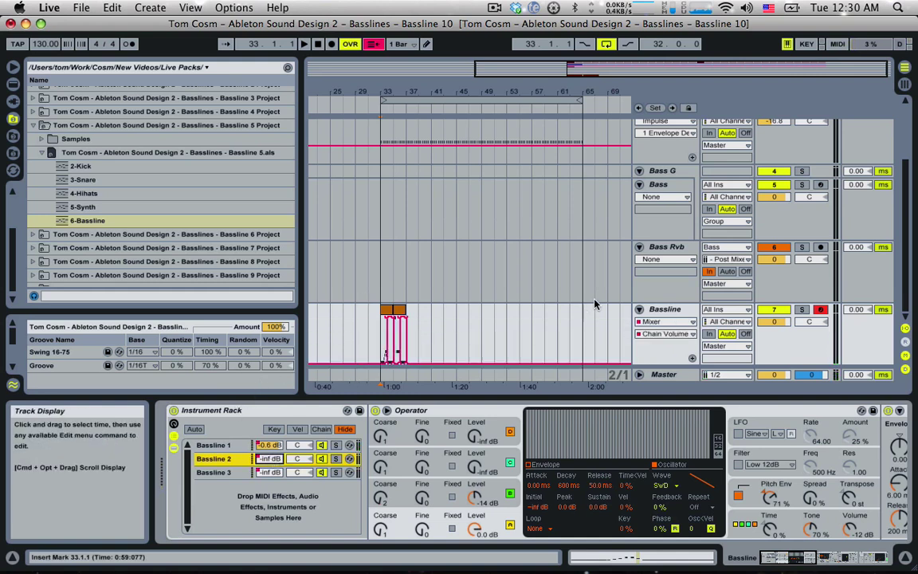
# Move the imported Bassline track's Instrument Rack into the Bass track's outer rack as a fifth chain
pyautogui.click(243, 410)
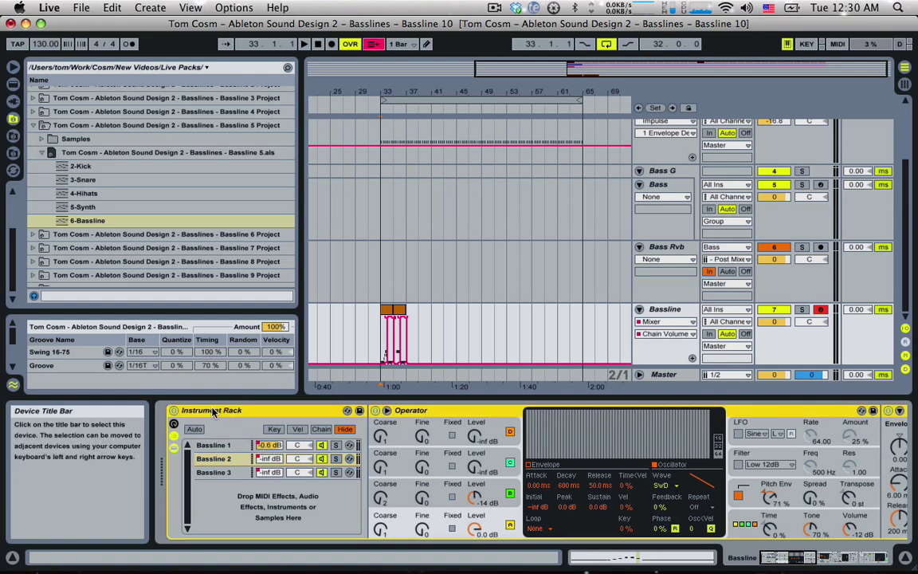
pyautogui.moveTo(656, 195); pyautogui.dragTo(219, 504)
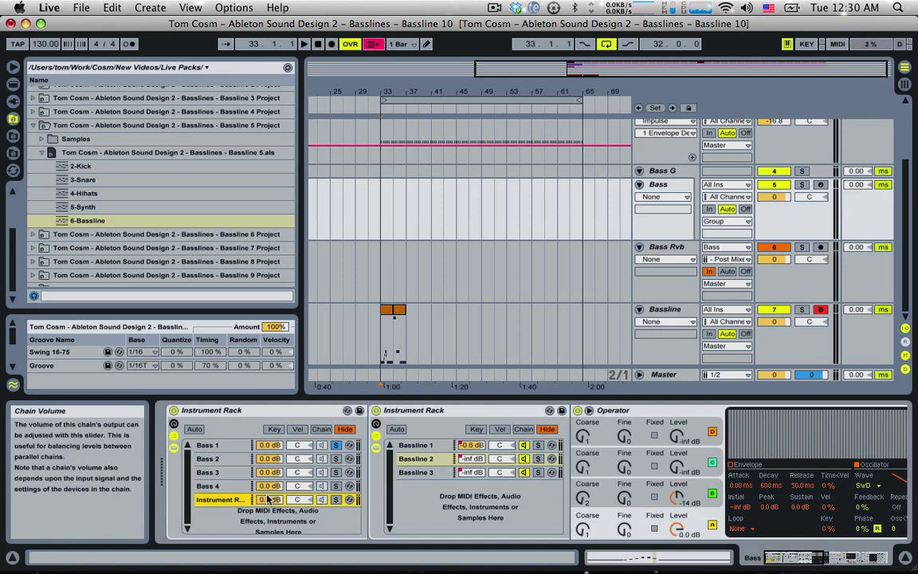
# Rename the newly added chain Bass 5 and clear its Bassline 1 chain's volume automation from bar 33 to bar 65
pyautogui.press('super+r')
pyautogui.write('Bass')
pyautogui.click(478, 446)
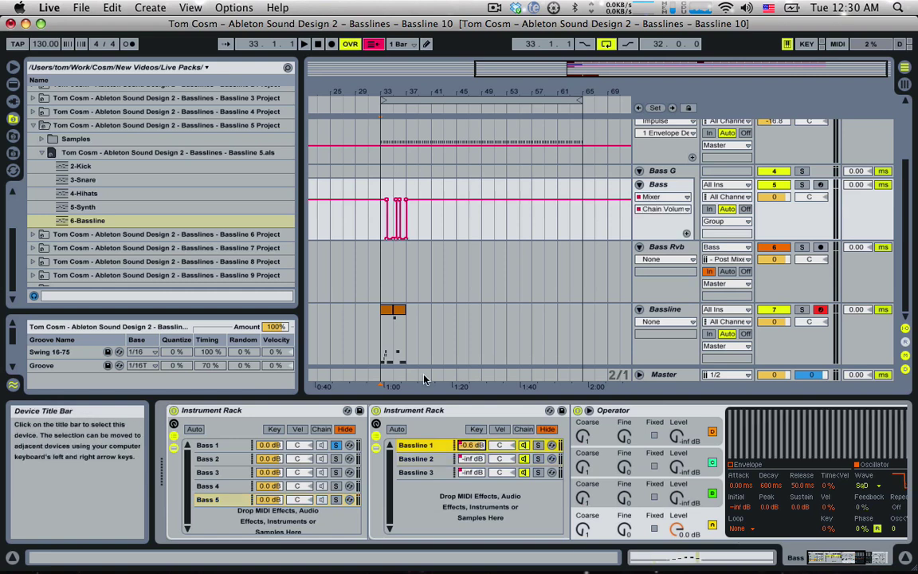
pyautogui.moveTo(385, 212); pyautogui.dragTo(469, 222)
pyautogui.keyDown('shift'); pyautogui.click(581, 221); pyautogui.keyUp('shift')
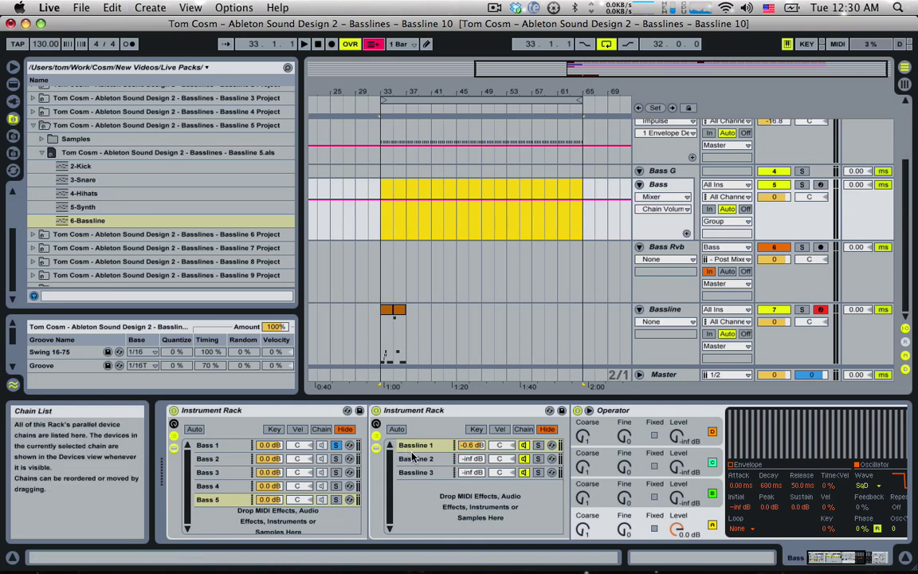
pyautogui.click(416, 458)
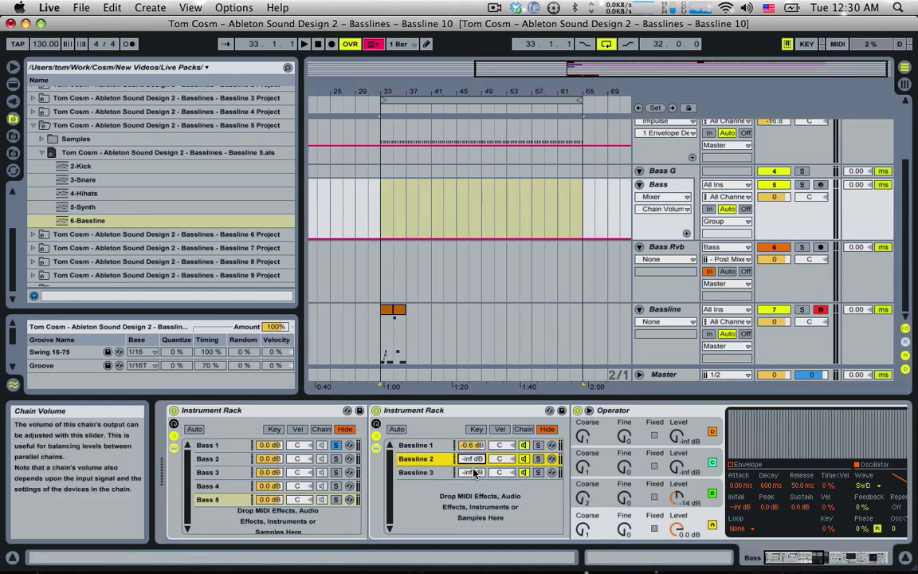
pyautogui.click(471, 446)
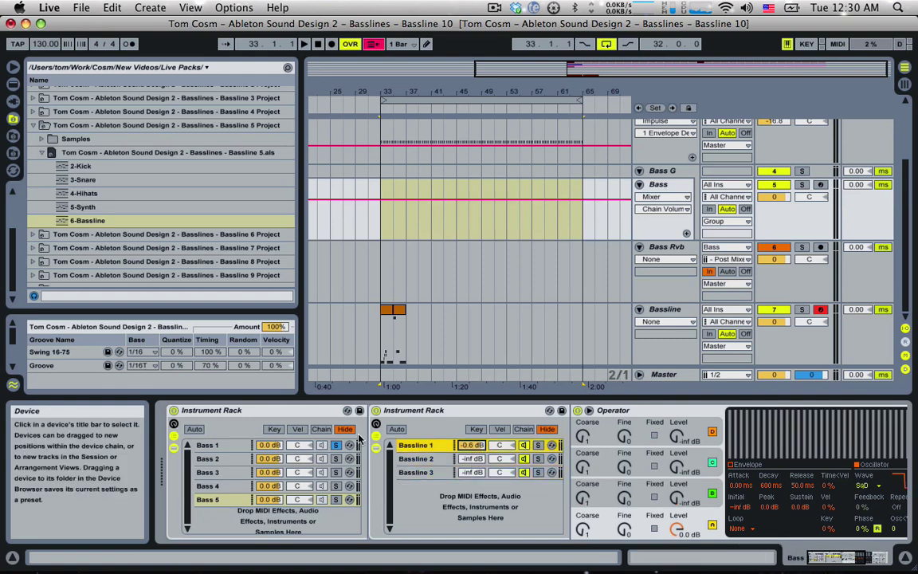
# Import the 4-Bassline track from the Bassline 6 project's Live Set below Bass Rvb and delete the older Bassline track beneath it
pyautogui.click(33, 126)
pyautogui.click(33, 138)
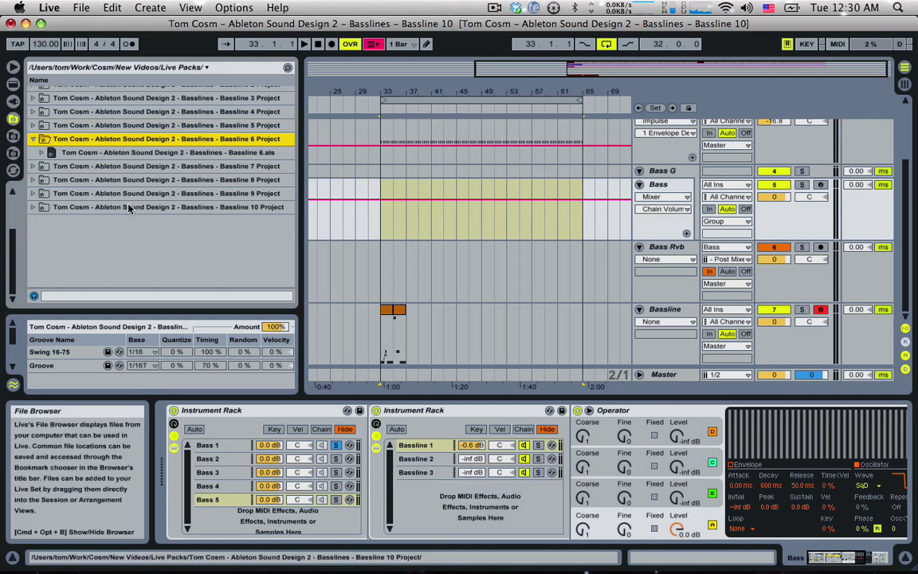
pyautogui.click(42, 153)
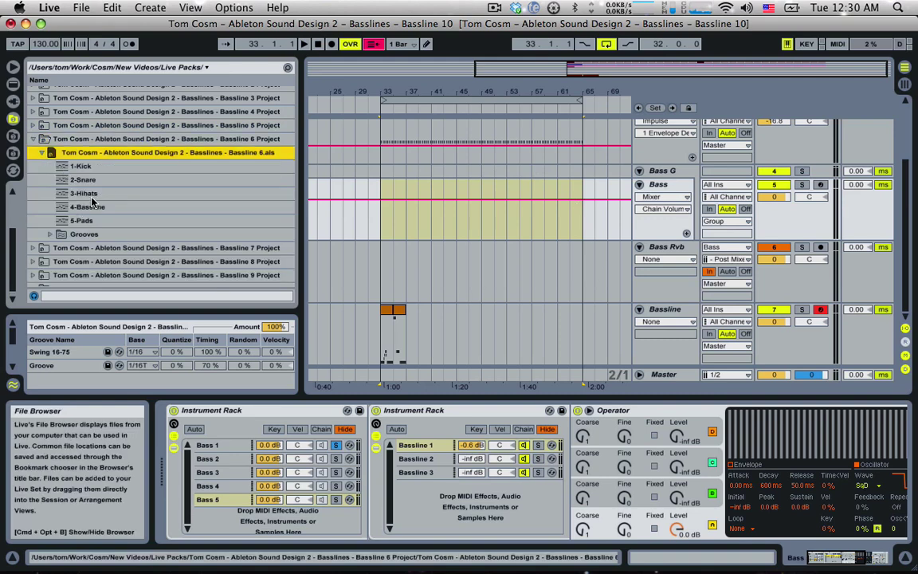
pyautogui.moveTo(91, 203); pyautogui.dragTo(668, 311)
pyautogui.click(666, 312)
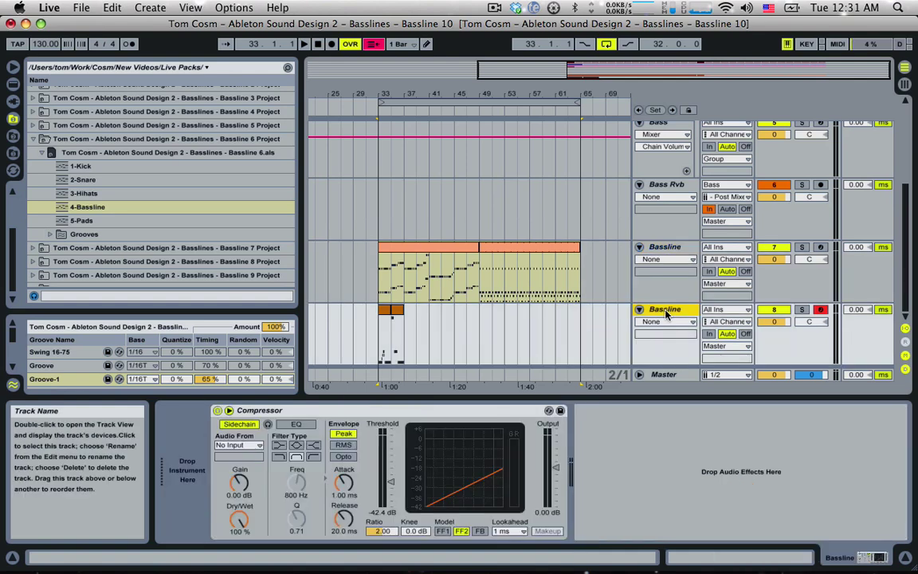
pyautogui.press('Delete')
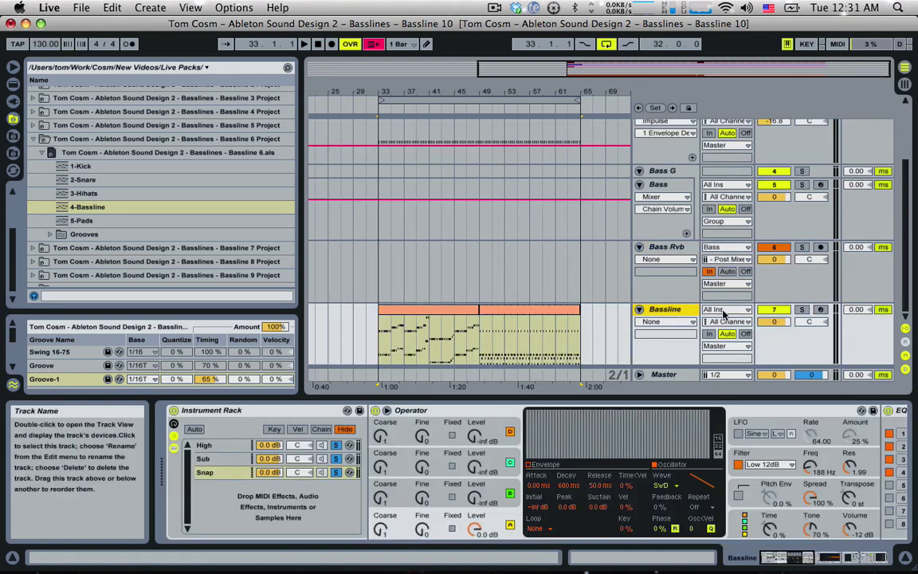
# Audition the imported Bassline 6 track in solo, stopping playback and switching solo off again
pyautogui.click(802, 310)
pyautogui.press('space')
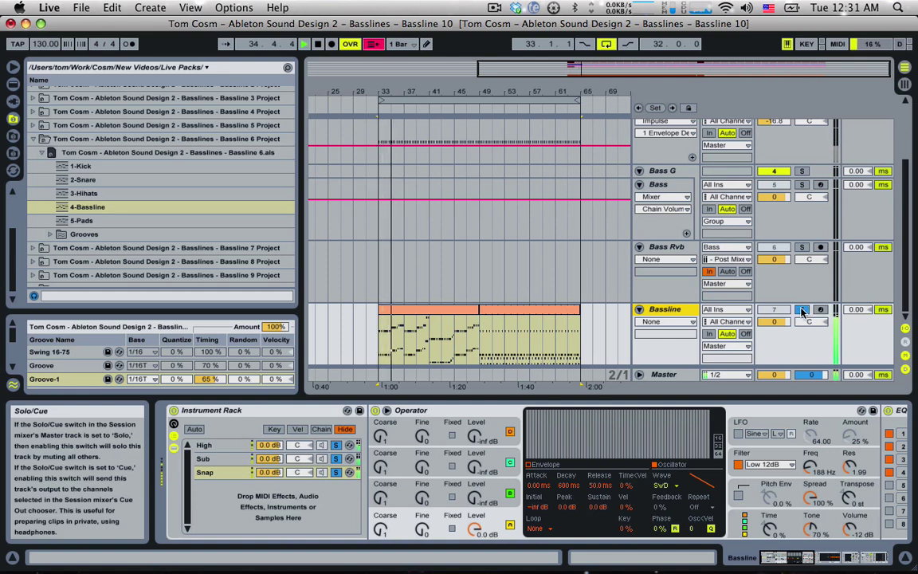
pyautogui.click(803, 310)
pyautogui.press('space')
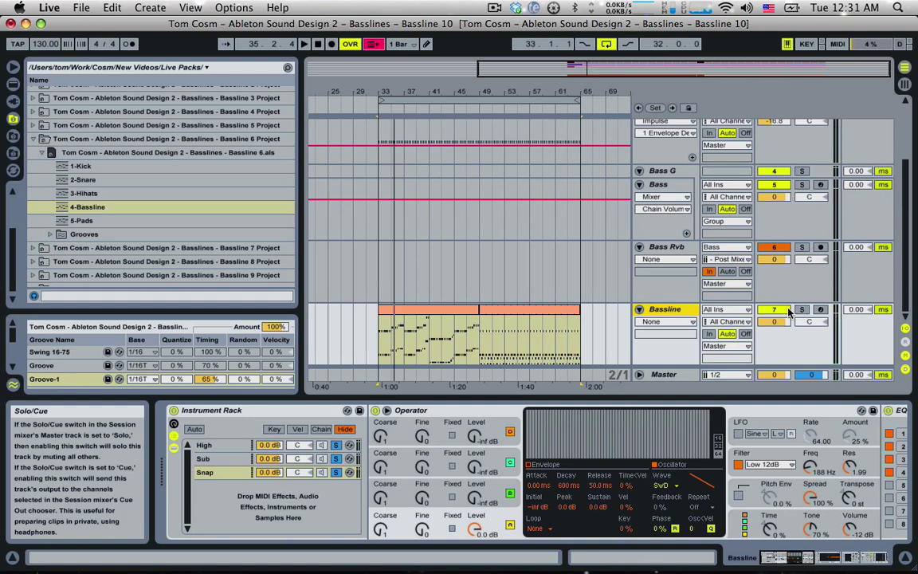
# Move the imported Bassline track's Instrument Rack into the Bass track's outer rack as a sixth chain named Bass 6
pyautogui.click(179, 410)
pyautogui.click(660, 189)
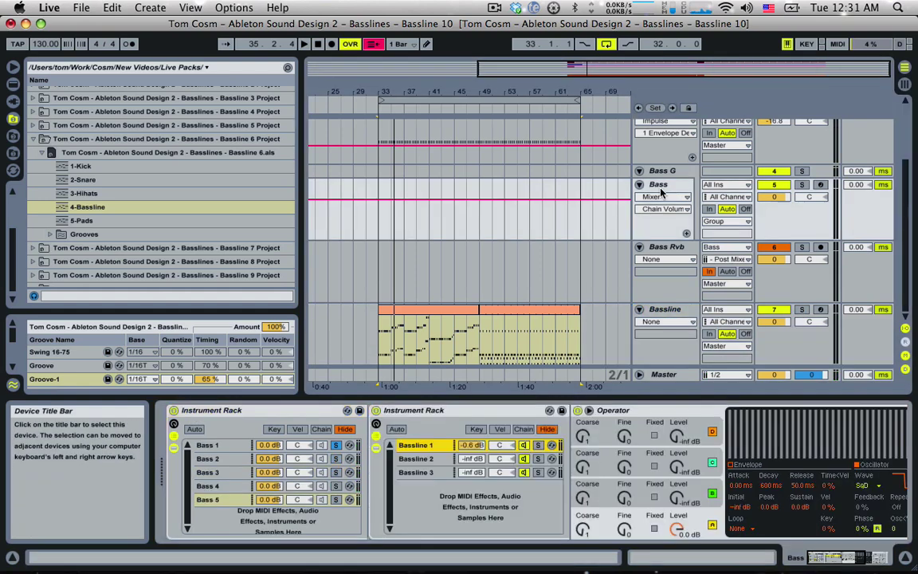
pyautogui.moveTo(222, 517); pyautogui.dragTo(220, 516)
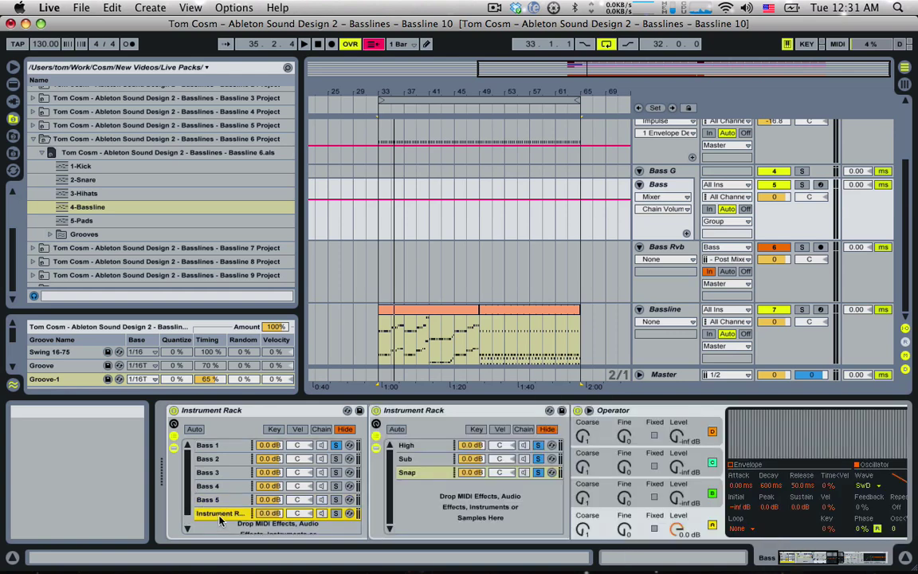
pyautogui.press('super+r')
pyautogui.write('Bas')
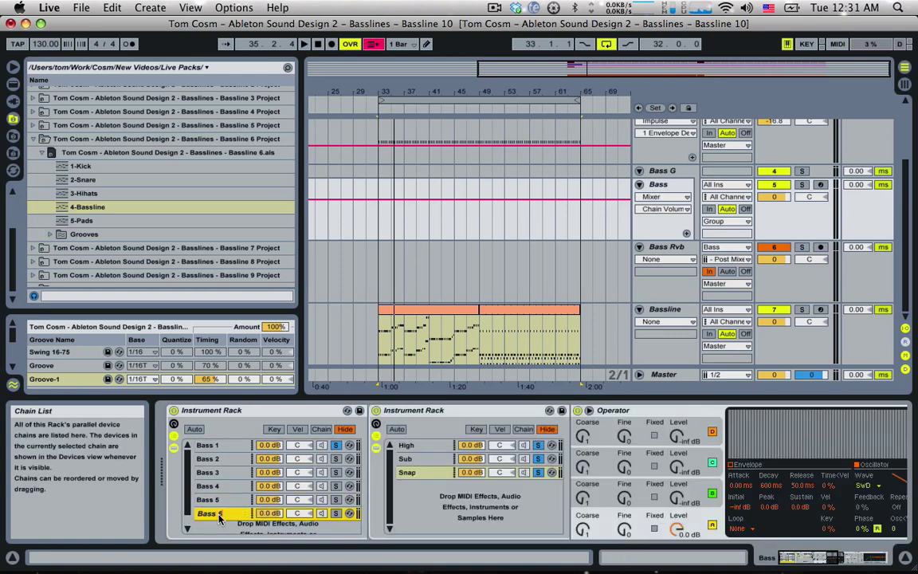
# Delete the leftover Bassline track and import the 5-MIDI track from the Bassline 7 project's Live Set below Bass Rvb
pyautogui.click(661, 312)
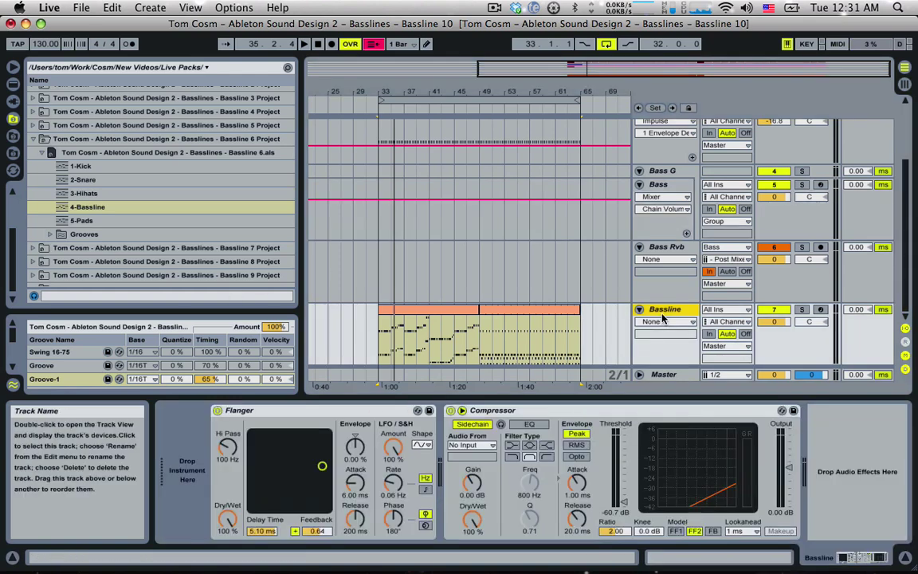
pyautogui.press('Delete')
pyautogui.click(33, 140)
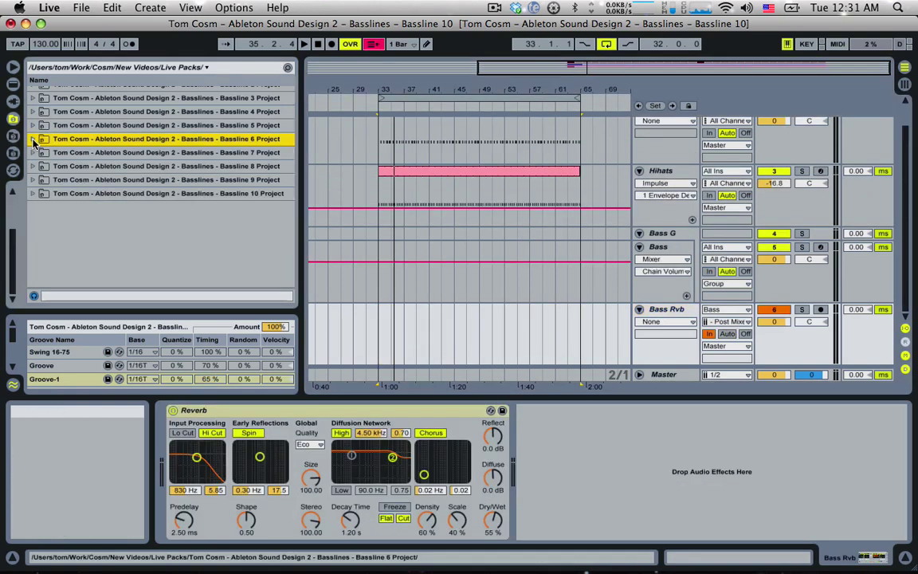
pyautogui.click(33, 153)
pyautogui.click(38, 179)
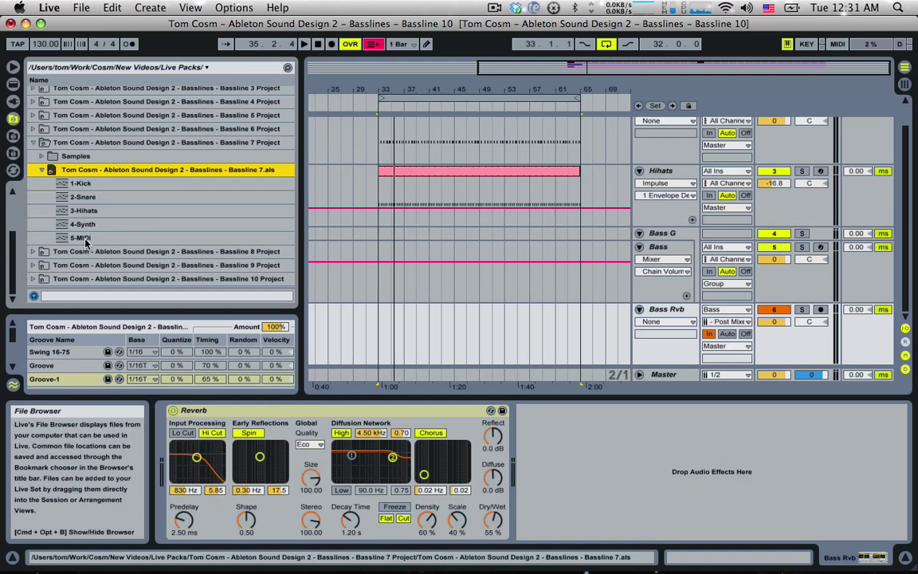
pyautogui.moveTo(81, 239); pyautogui.dragTo(658, 360)
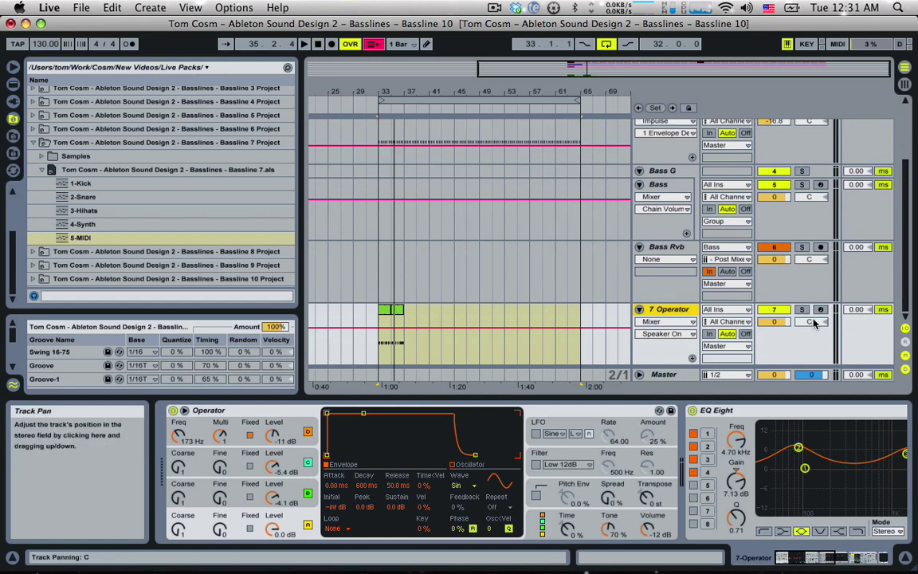
# Solo the imported 7 Operator track and play it briefly to audition its sound
pyautogui.click(802, 309)
pyautogui.press('space')
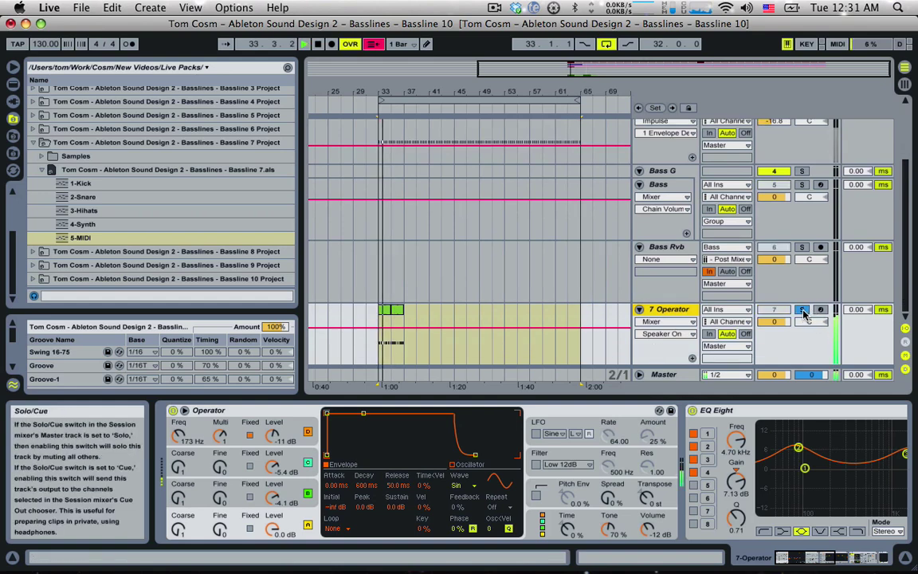
pyautogui.press('space')
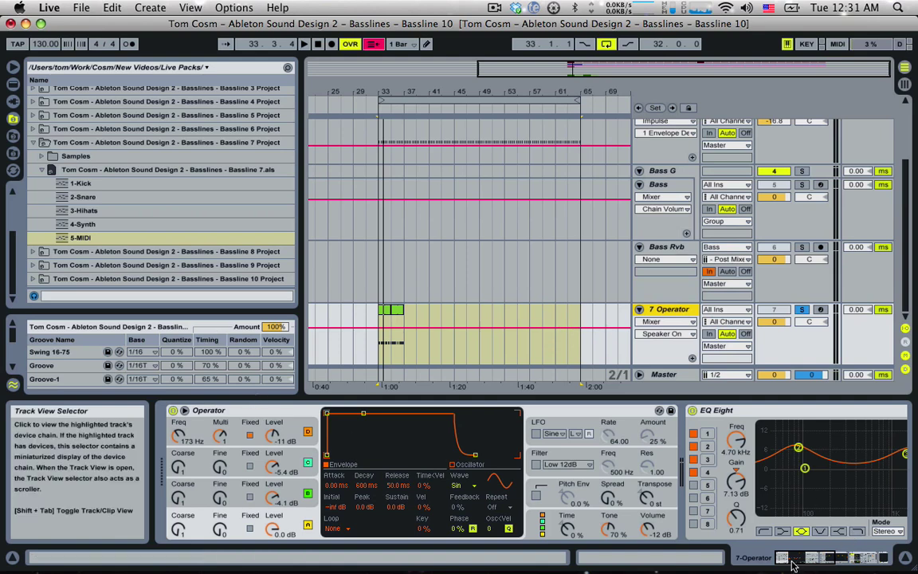
# Group the imported track's devices from Operator through Filter Delay into an Instrument Rack and show the rack's chain list
pyautogui.moveTo(792, 562); pyautogui.dragTo(658, 546)
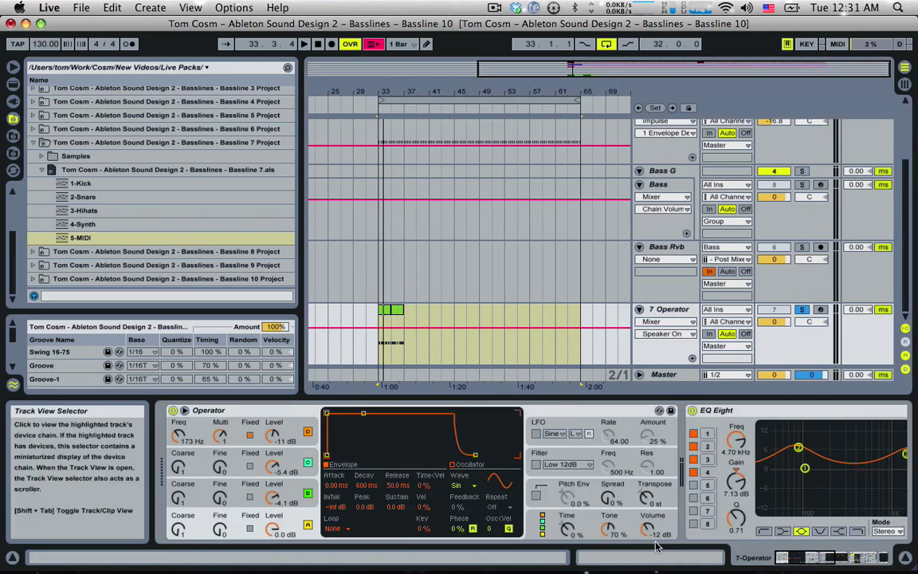
pyautogui.click(250, 409)
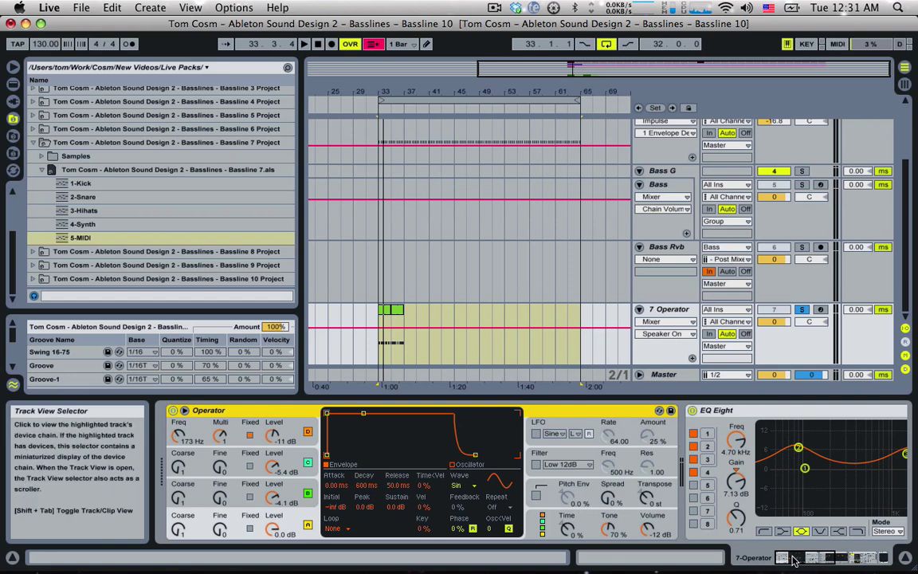
pyautogui.moveTo(793, 561); pyautogui.dragTo(905, 547)
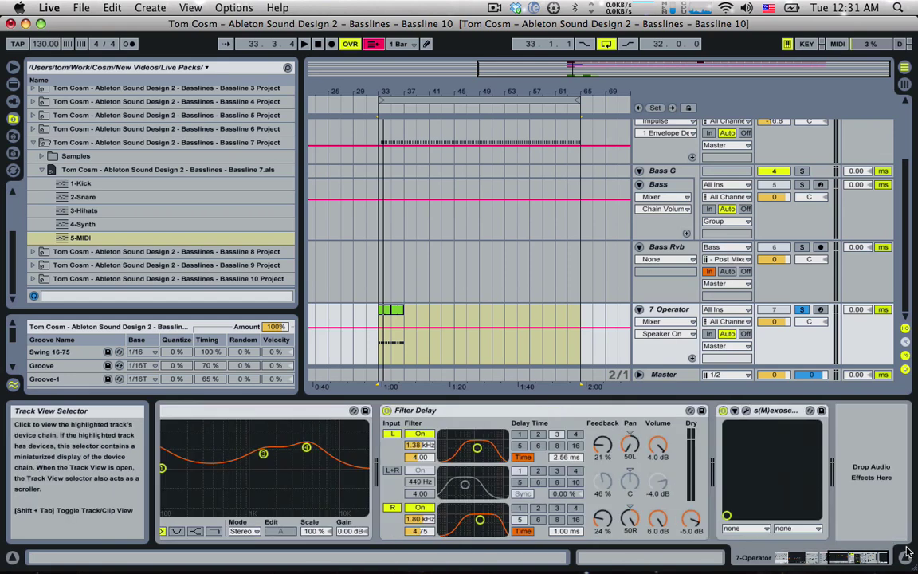
pyautogui.keyDown('shift'); pyautogui.click(625, 410); pyautogui.keyUp('shift')
pyautogui.rightClick(621, 414)
pyautogui.click(637, 460)
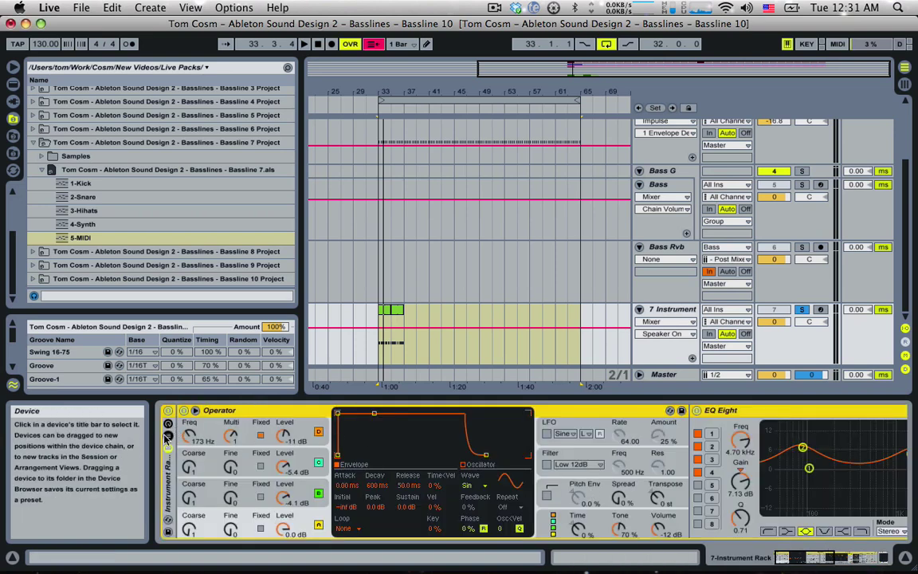
pyautogui.click(167, 435)
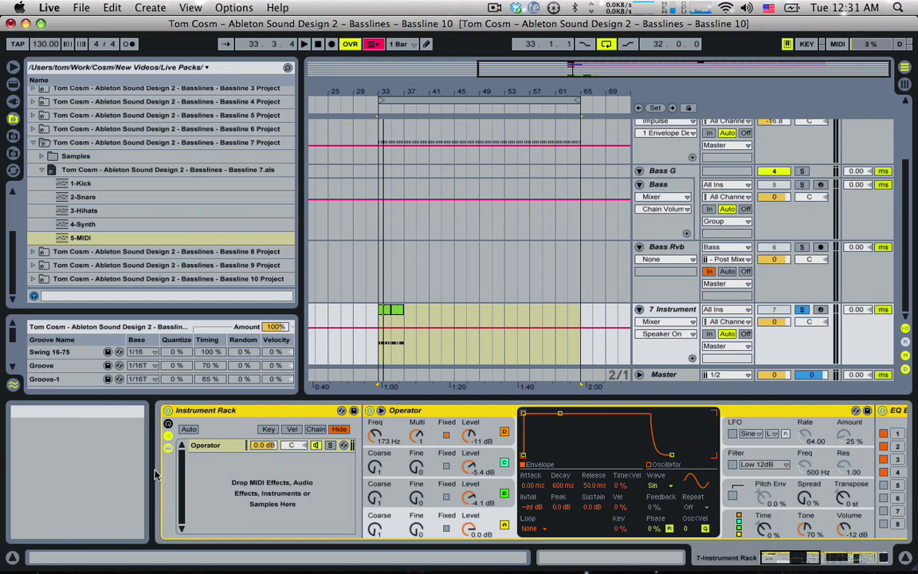
# Move the newly grouped Instrument Rack into the Bass track's outer rack as a seventh chain named Bass 7
pyautogui.click(667, 185)
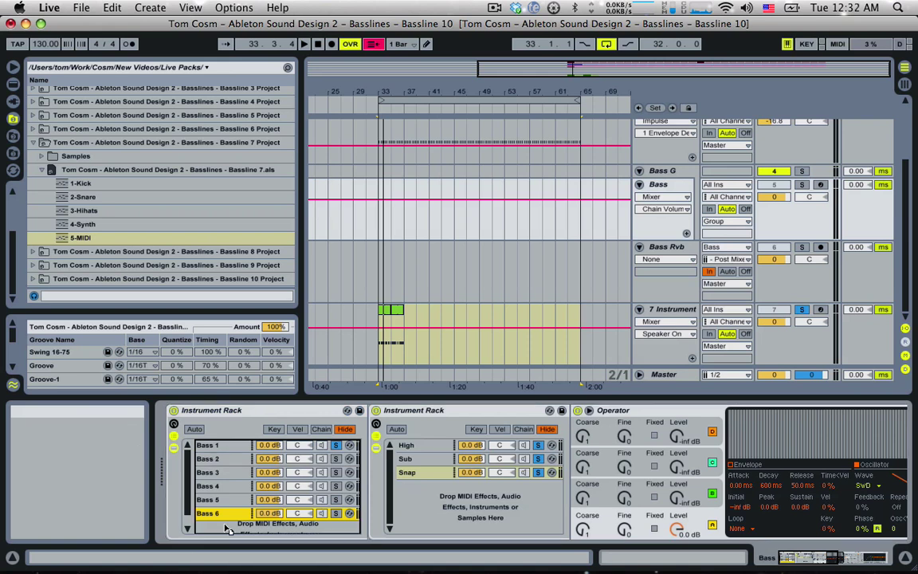
pyautogui.moveTo(225, 525); pyautogui.dragTo(224, 526)
pyautogui.press('super+r')
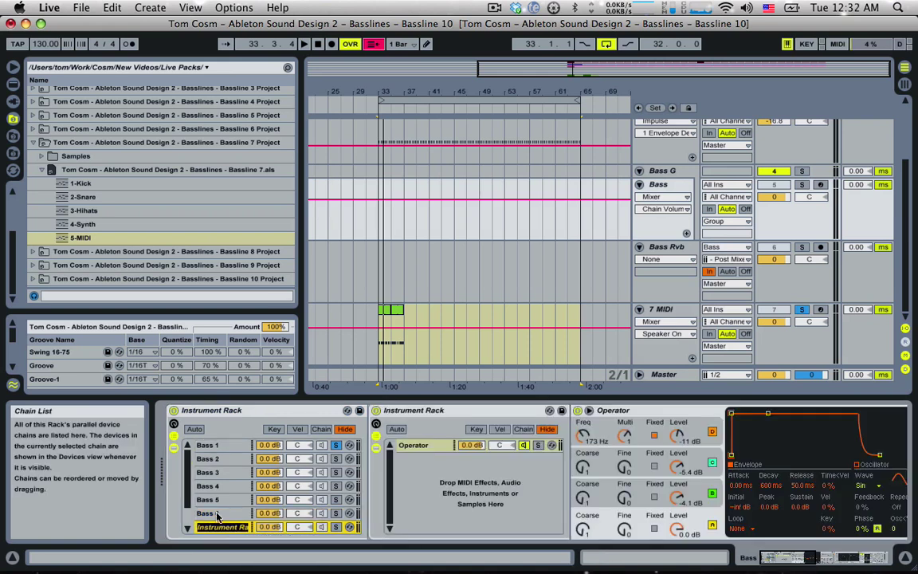
pyautogui.write('Bass 7')
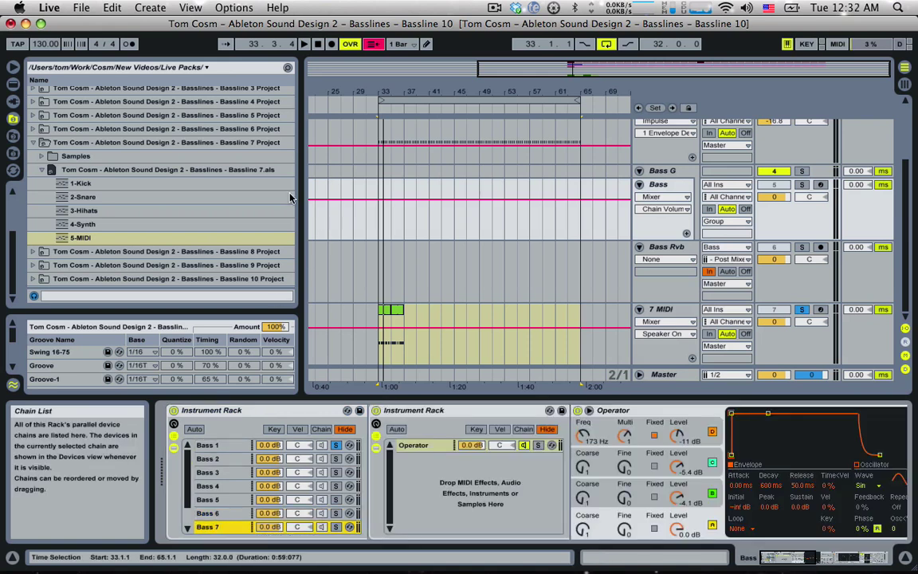
# Delete the leftover 7 MIDI track and import the 5-Bassline track from the Bassline 8 project's Live Set below Bass Rvb
pyautogui.click(34, 143)
pyautogui.click(35, 156)
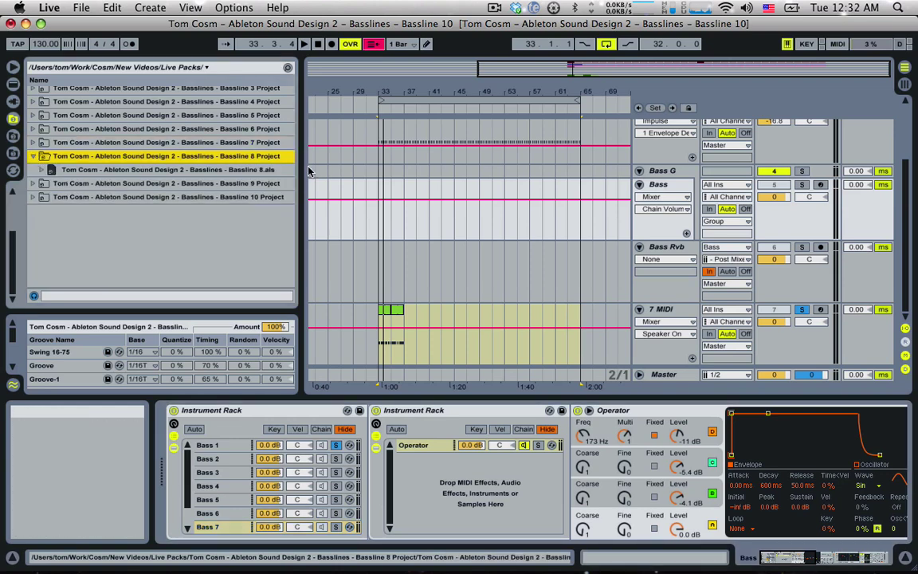
pyautogui.click(653, 309)
pyautogui.press('Delete')
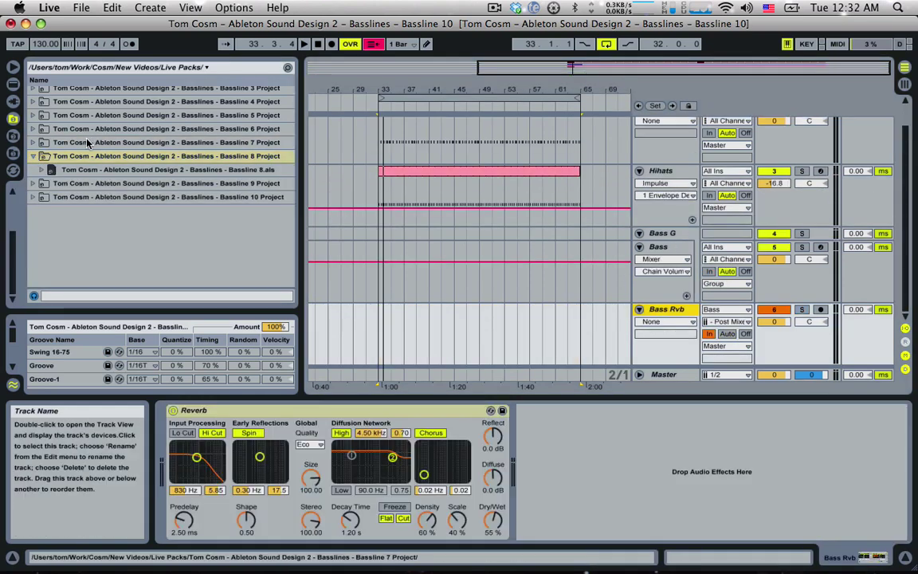
pyautogui.click(44, 170)
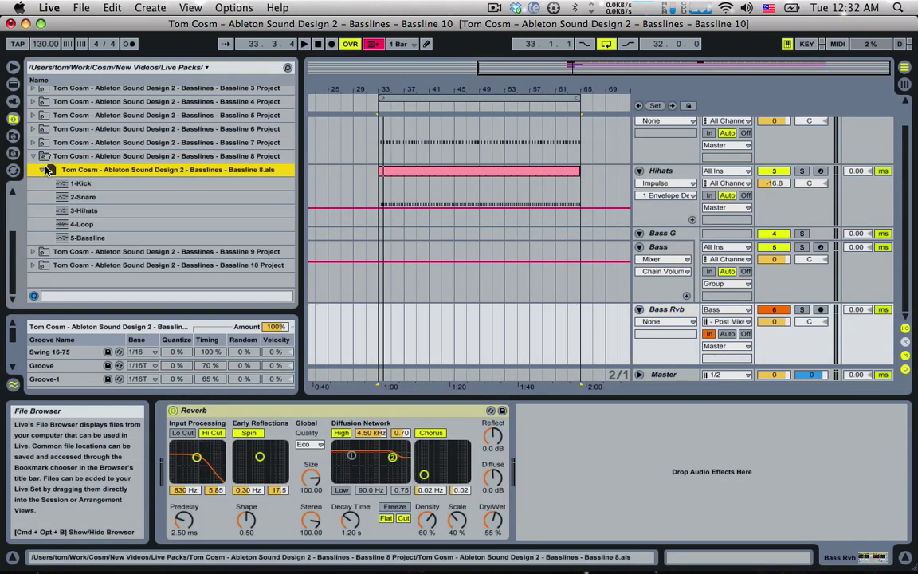
pyautogui.click(84, 237)
pyautogui.moveTo(647, 343); pyautogui.dragTo(647, 318)
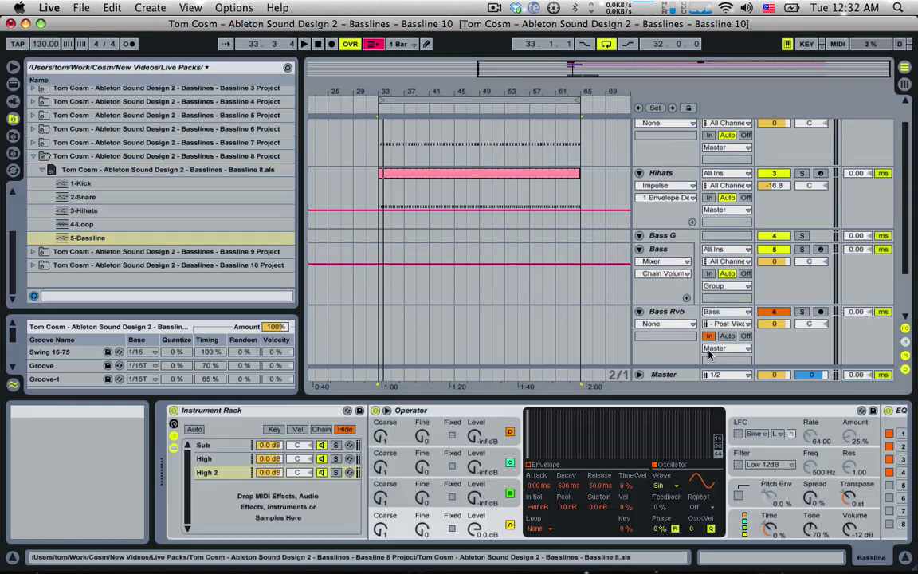
# Audition the imported Bassline 8 track in solo and stop playback
pyautogui.press('space')
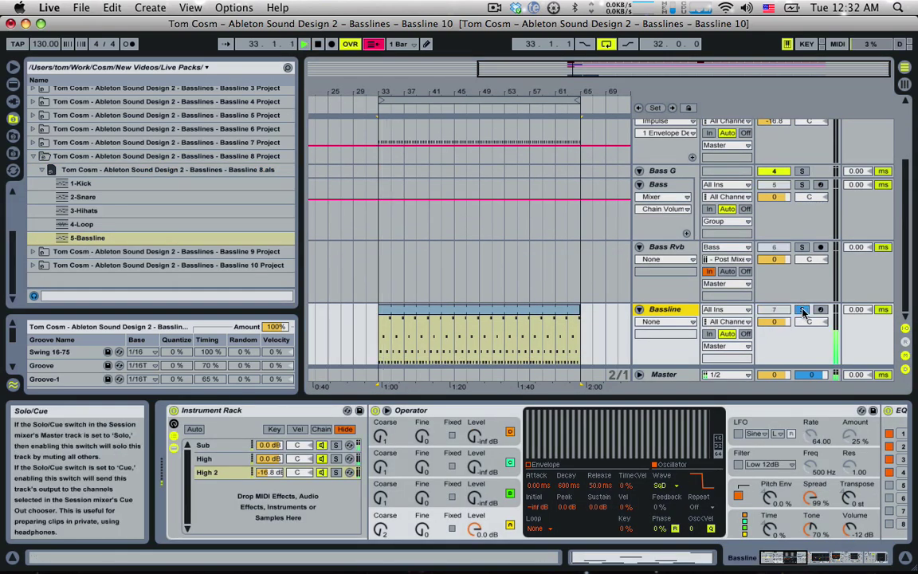
pyautogui.click(802, 309)
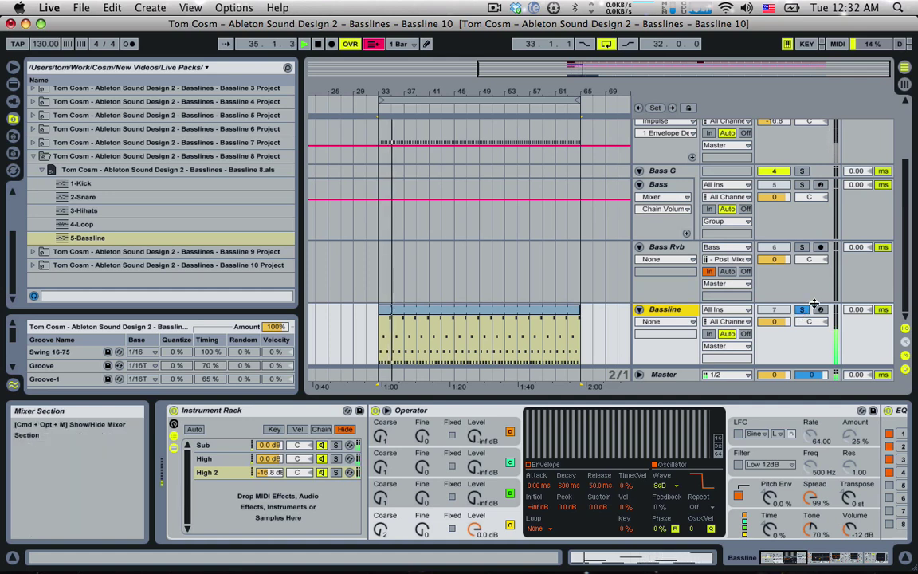
pyautogui.press('space')
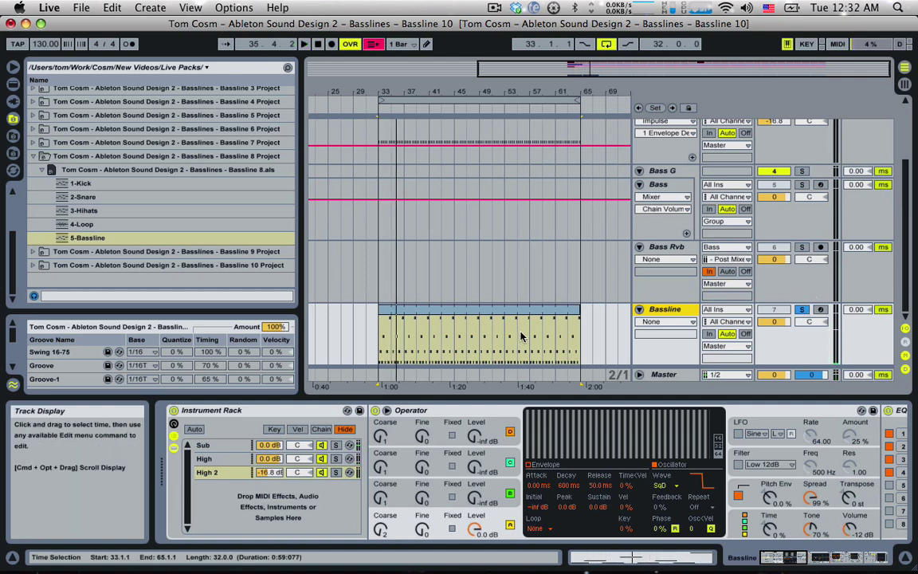
pyautogui.scroll(5, 604, 261)
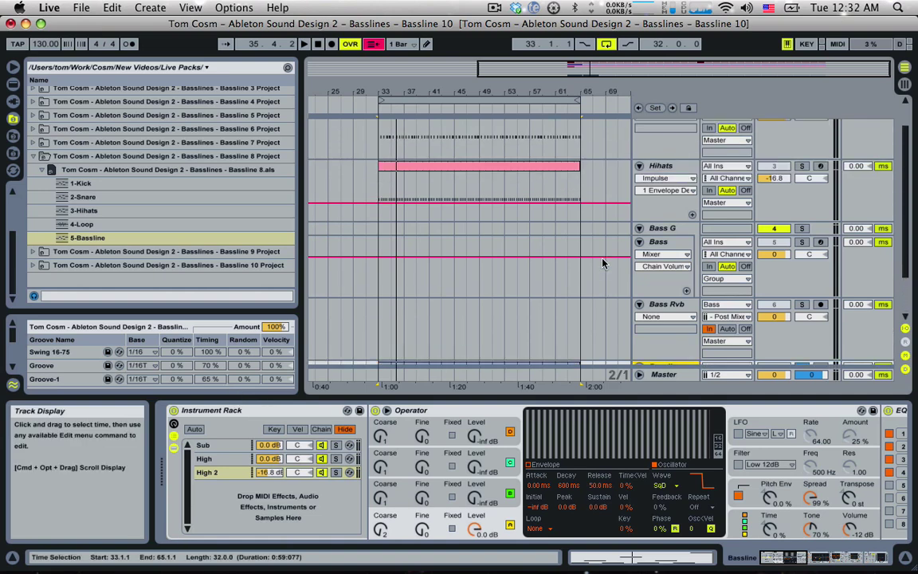
# Move the imported Instrument Rack into the Bass track's outer rack as an eighth chain named Bass 8
pyautogui.scroll(-3, 661, 269)
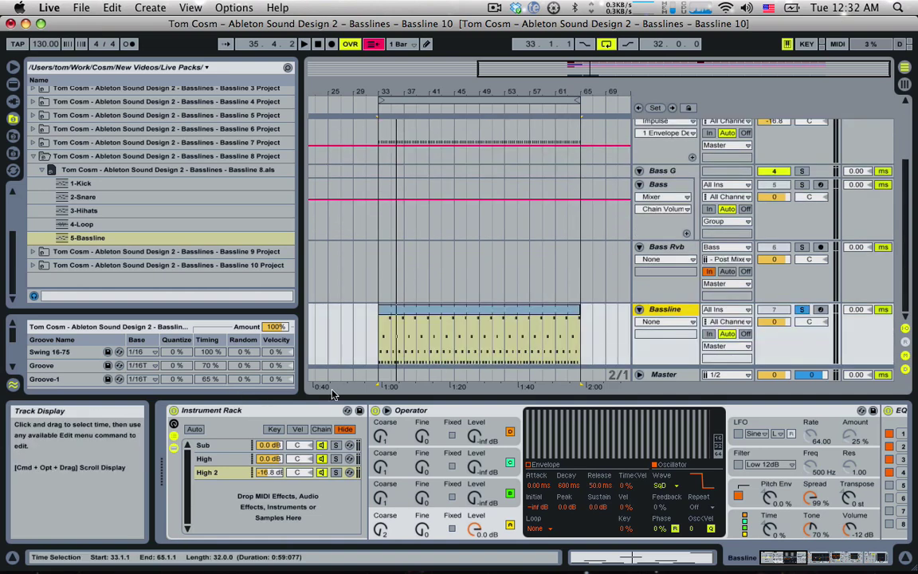
pyautogui.click(657, 185)
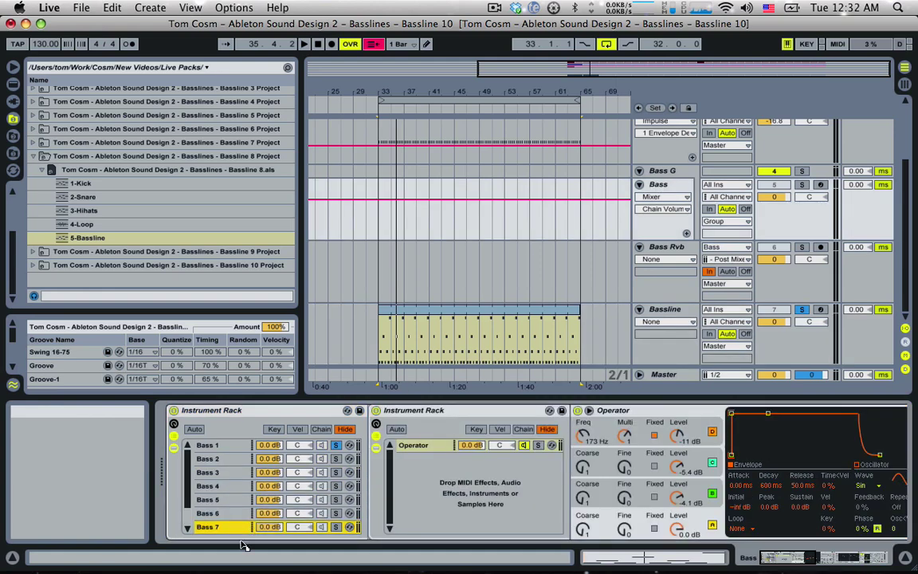
pyautogui.scroll(-2, 241, 538)
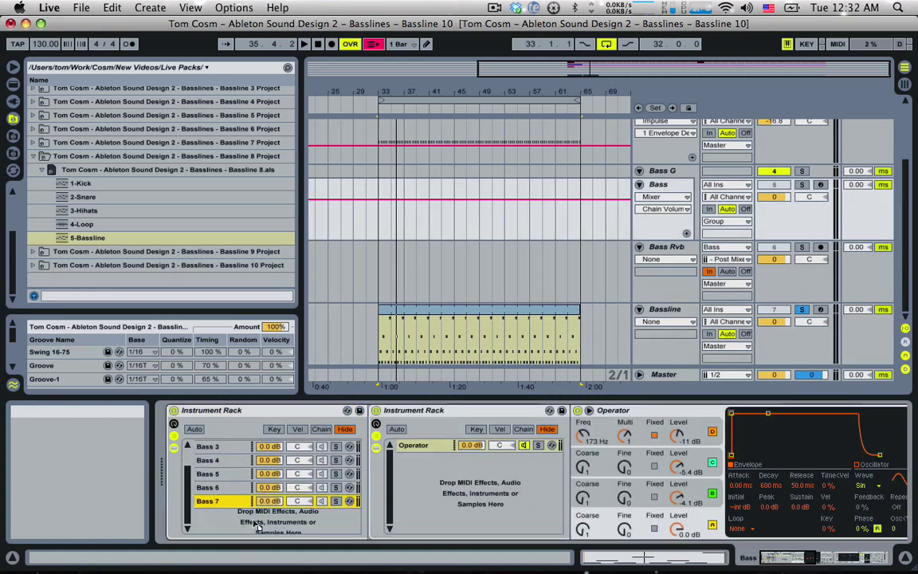
pyautogui.moveTo(232, 512); pyautogui.dragTo(228, 512)
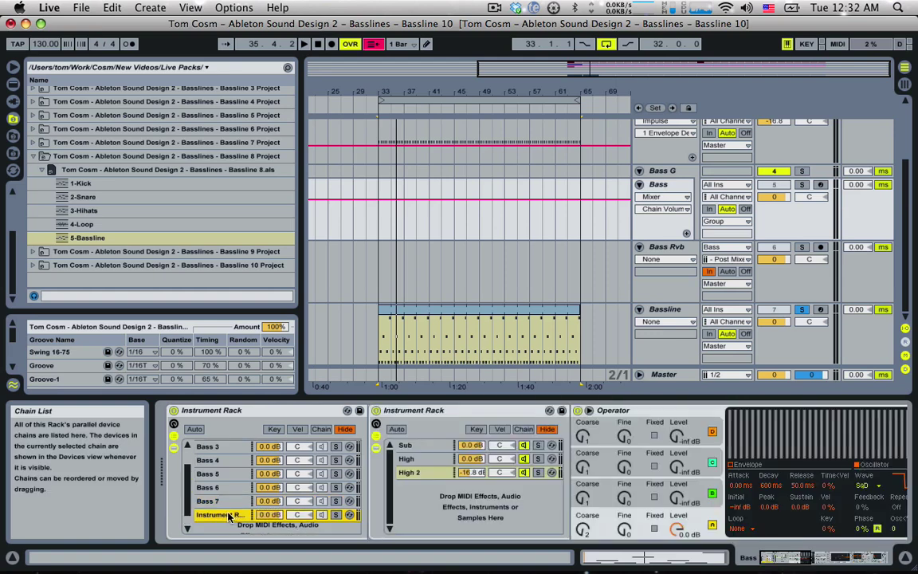
pyautogui.press('super+r')
pyautogui.write('B')
# Delete the leftover Bassline track and import the 2-Bassline track from the Bassline 9 project's Live Set below Bass Rvb
pyautogui.click(670, 310)
pyautogui.press('Delete')
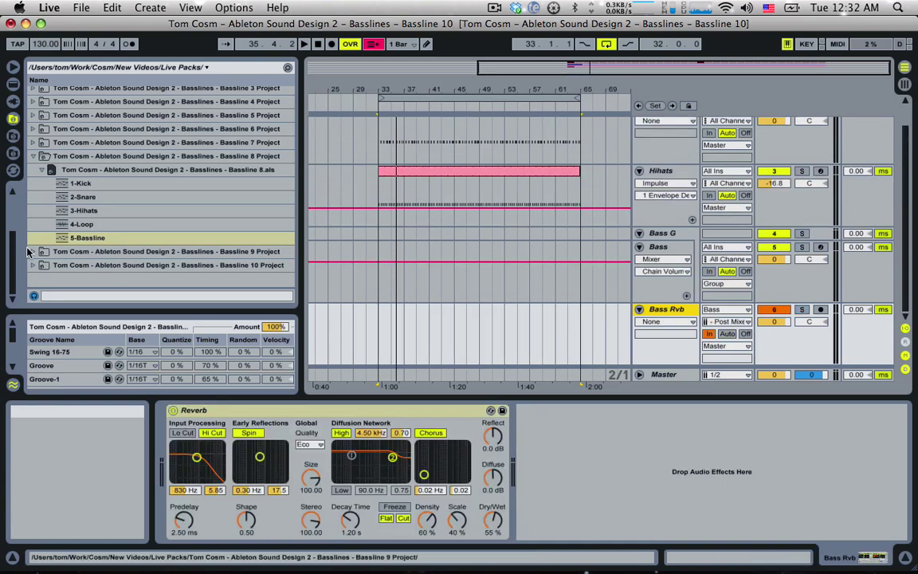
pyautogui.click(56, 254)
pyautogui.click(43, 264)
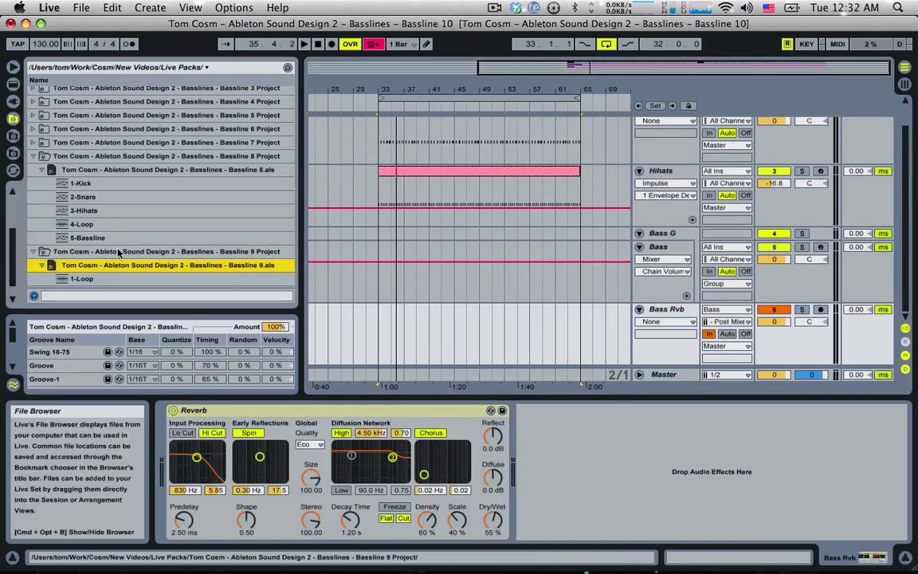
pyautogui.moveTo(92, 266); pyautogui.dragTo(669, 359)
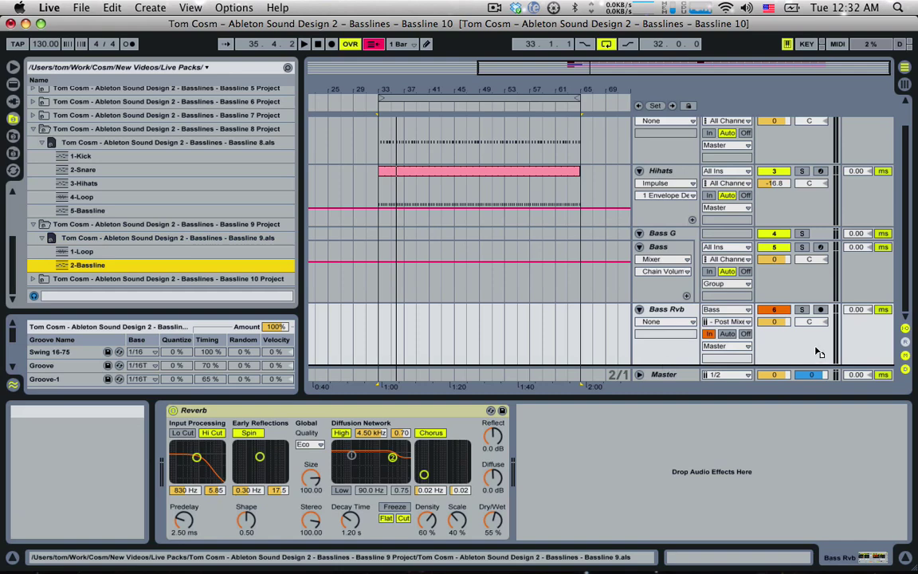
pyautogui.moveTo(818, 351); pyautogui.dragTo(817, 350)
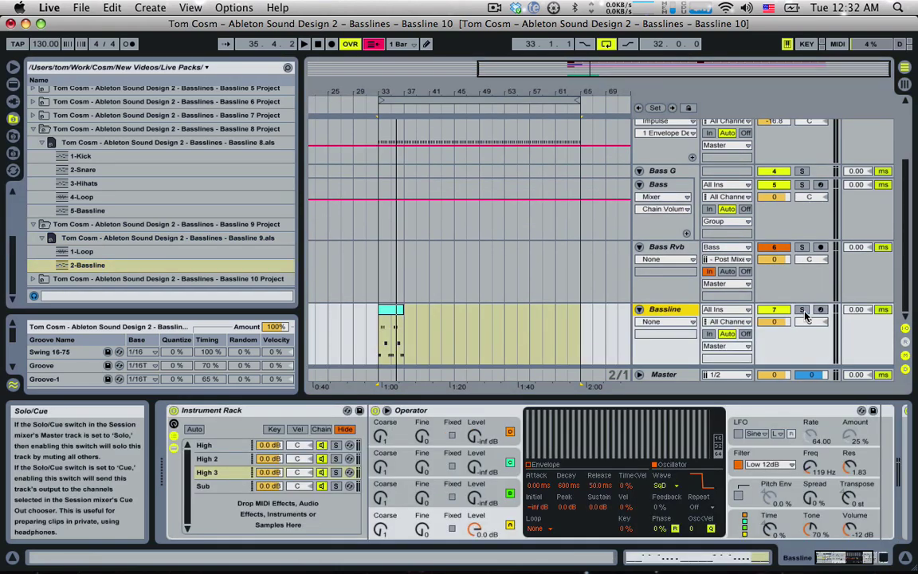
# Audition the imported Bassline 9 track in solo and stop playback
pyautogui.click(802, 309)
pyautogui.press('space')
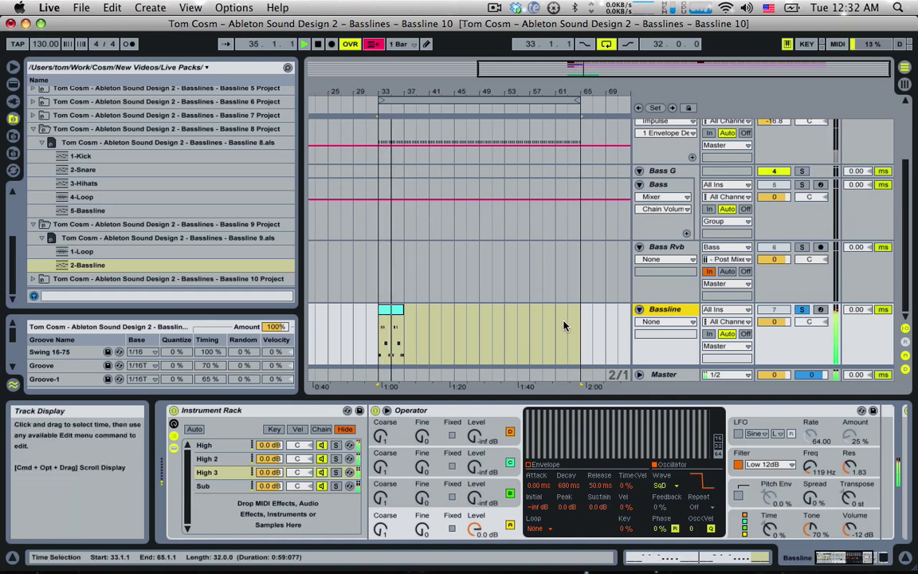
pyautogui.press('space')
# Move the Bassline 9 track's Instrument Rack into the Bass track's outer rack as a ninth chain named Bass 9
pyautogui.click(199, 414)
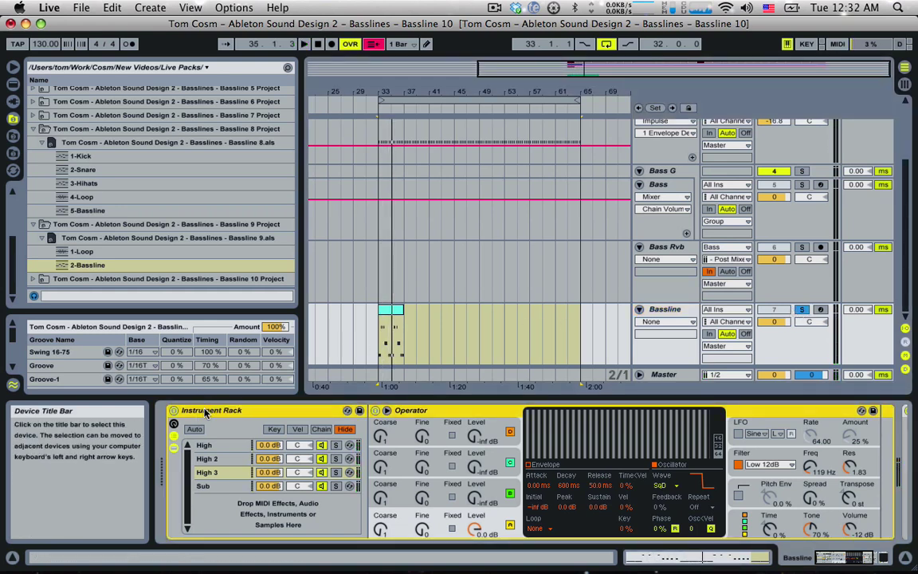
pyautogui.click(666, 188)
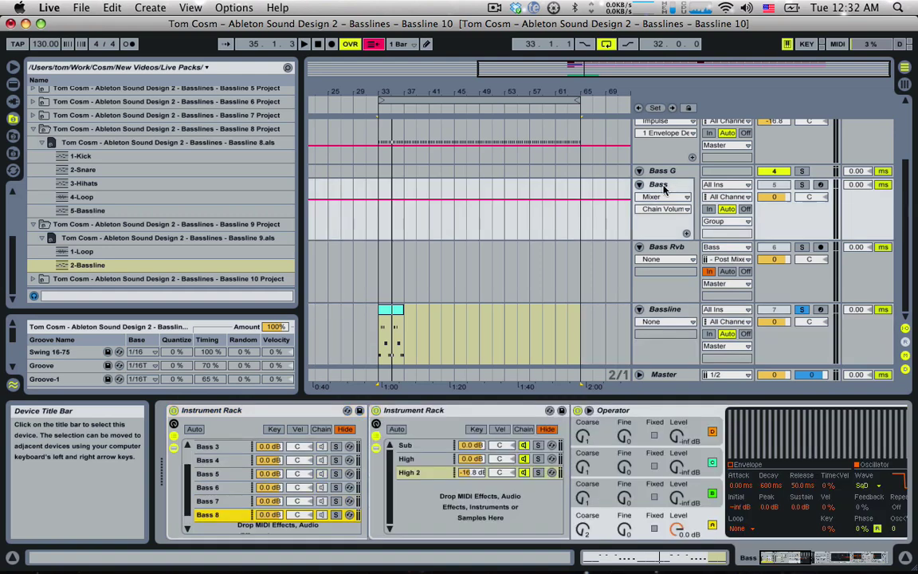
pyautogui.scroll(-3, 257, 524)
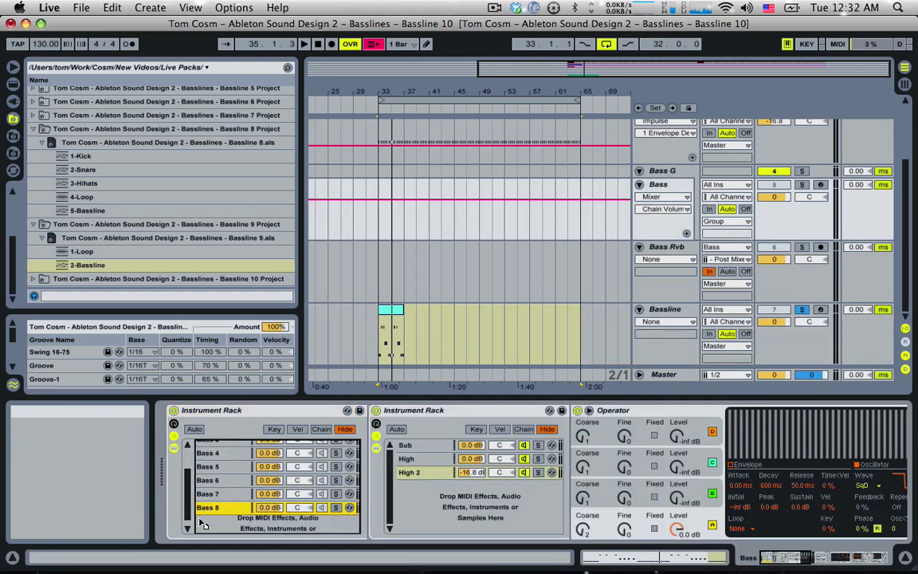
pyautogui.moveTo(201, 522); pyautogui.dragTo(209, 521)
pyautogui.press('super+r')
pyautogui.write('Bas')
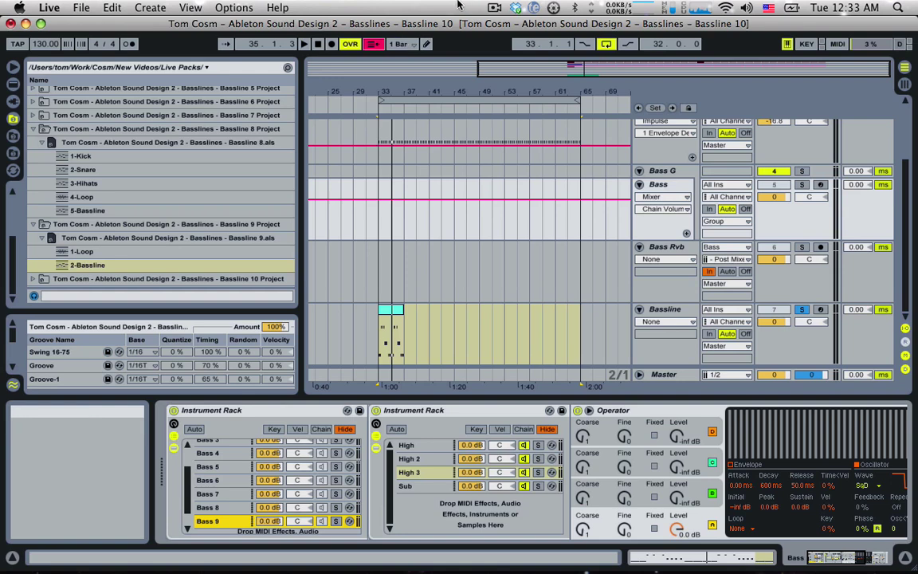
pyautogui.click(494, 7)
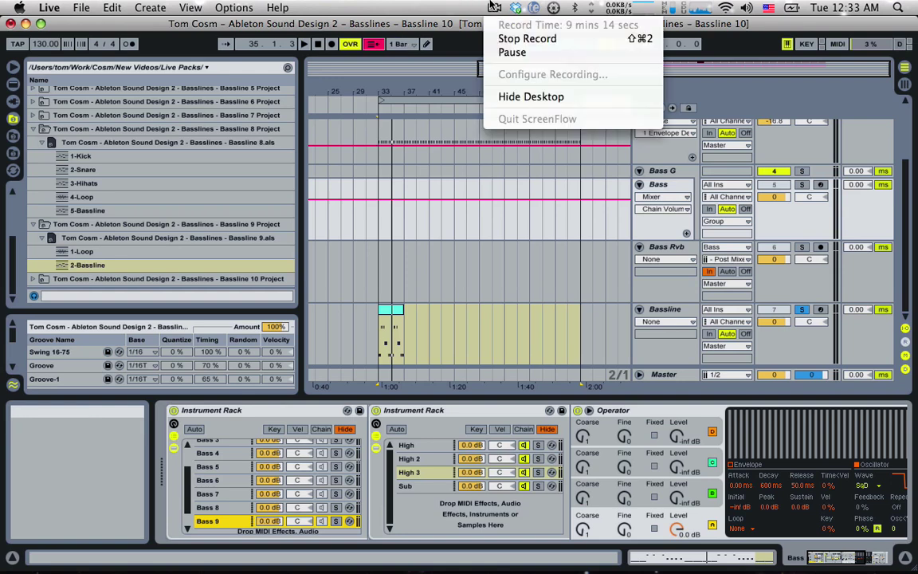
pyautogui.click(512, 53)
# Delete the leftover Bassline track below Bass Rvb
pyautogui.click(676, 320)
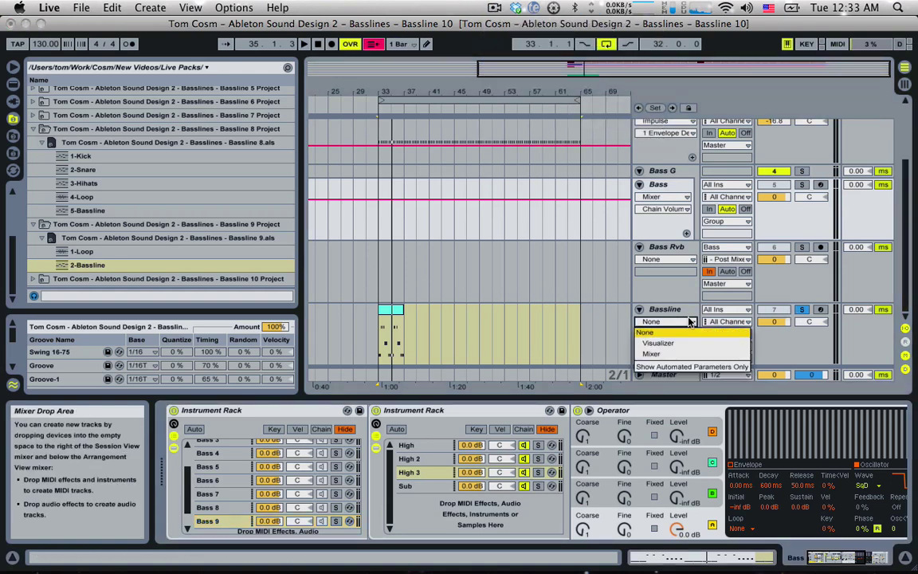
pyautogui.click(666, 310)
pyautogui.click(668, 309)
pyautogui.scroll(2, 666, 309)
pyautogui.click(666, 310)
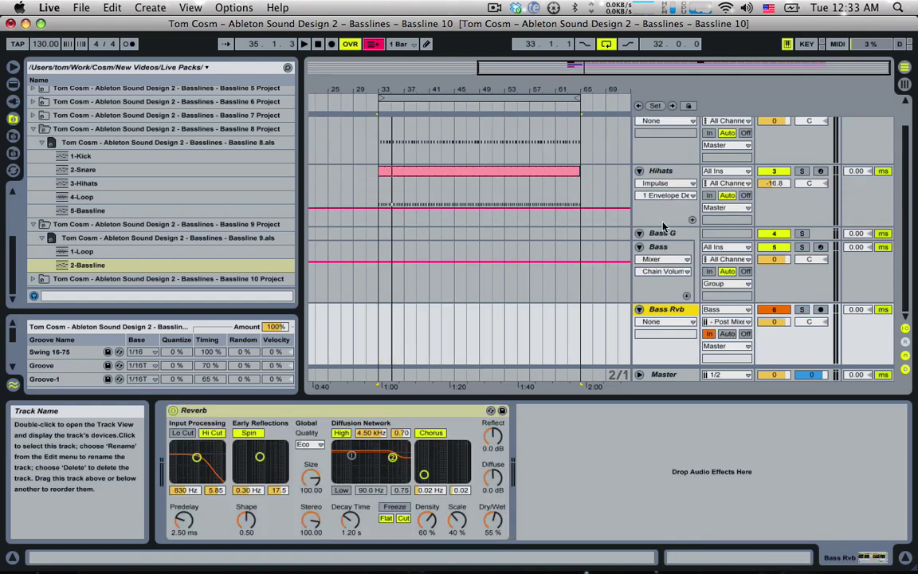
# Solo and record-arm the Bass track, and set the computer MIDI keyboard octave to C1 to D2
pyautogui.click(659, 247)
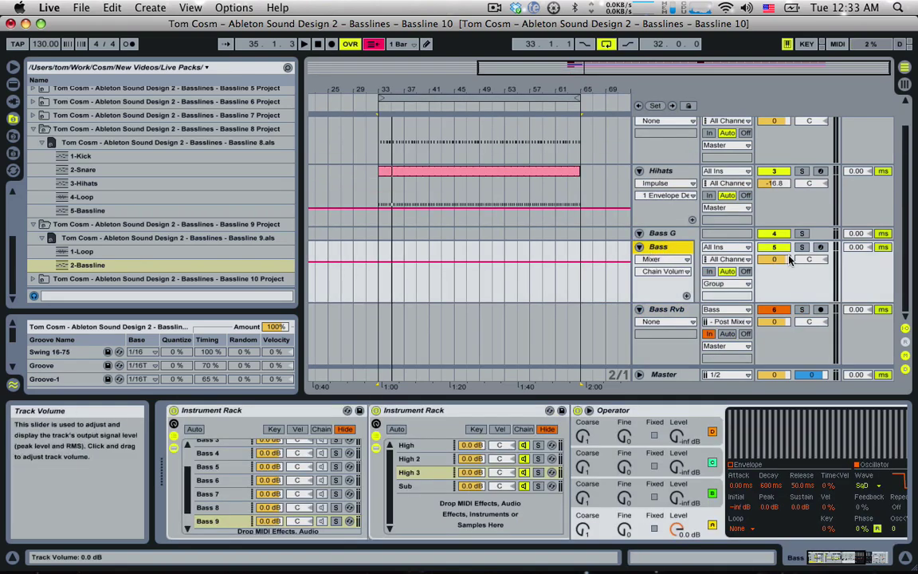
pyautogui.click(802, 247)
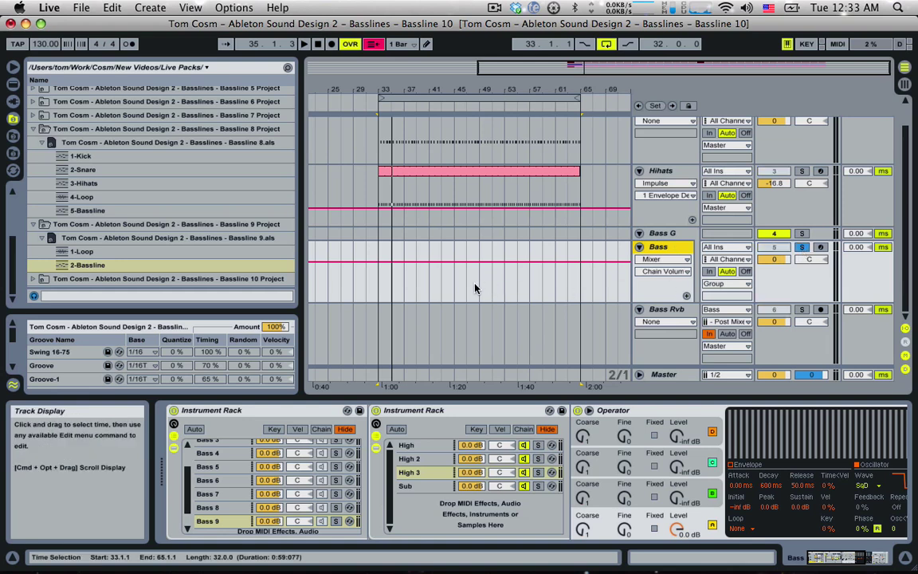
pyautogui.click(821, 247)
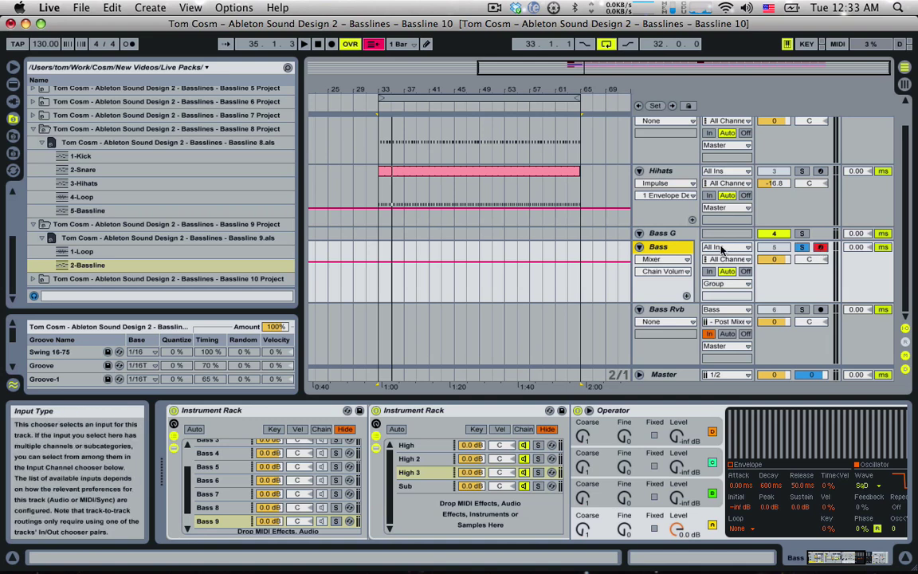
pyautogui.press('z')
pyautogui.press('x')
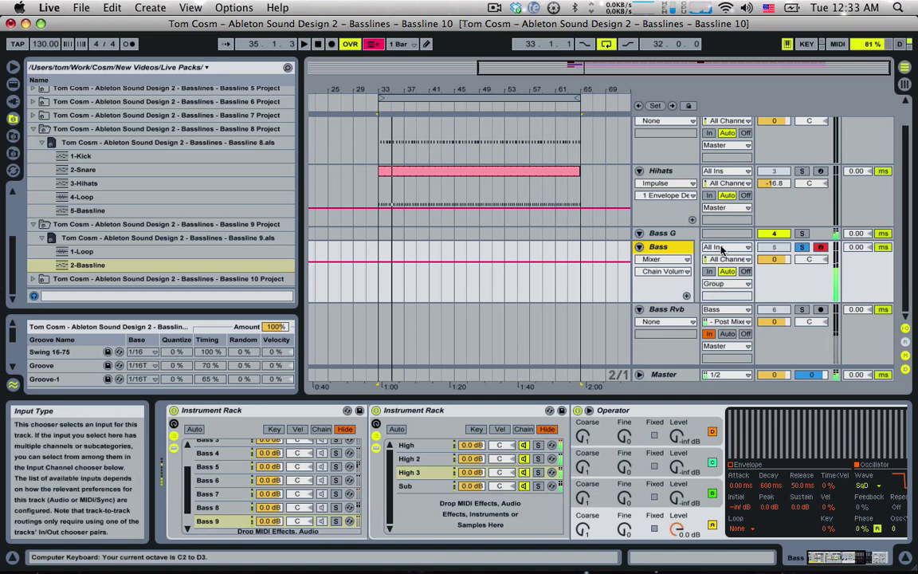
pyautogui.press('z')
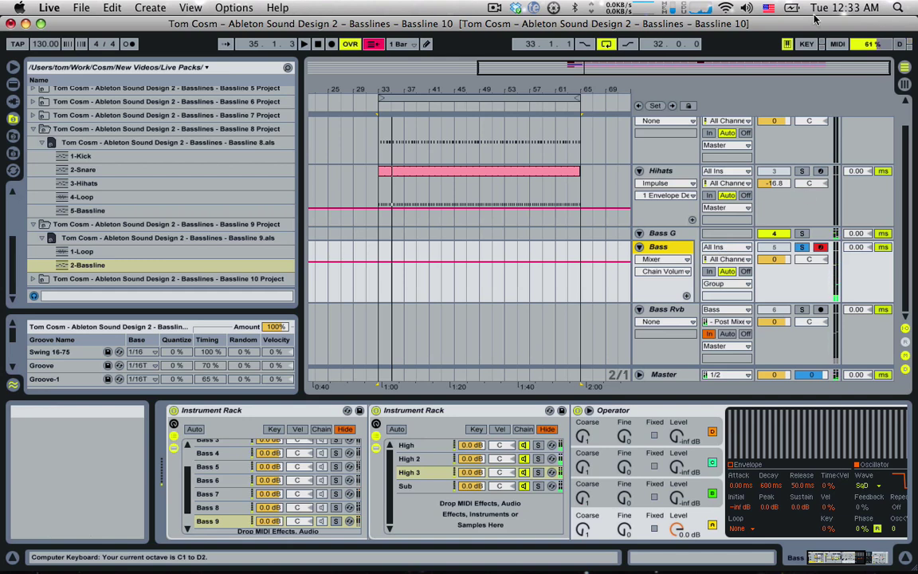
# Play a test note on the Bass track and turn off the Bass 1 chain's solo so all chains sound together
pyautogui.press('a')
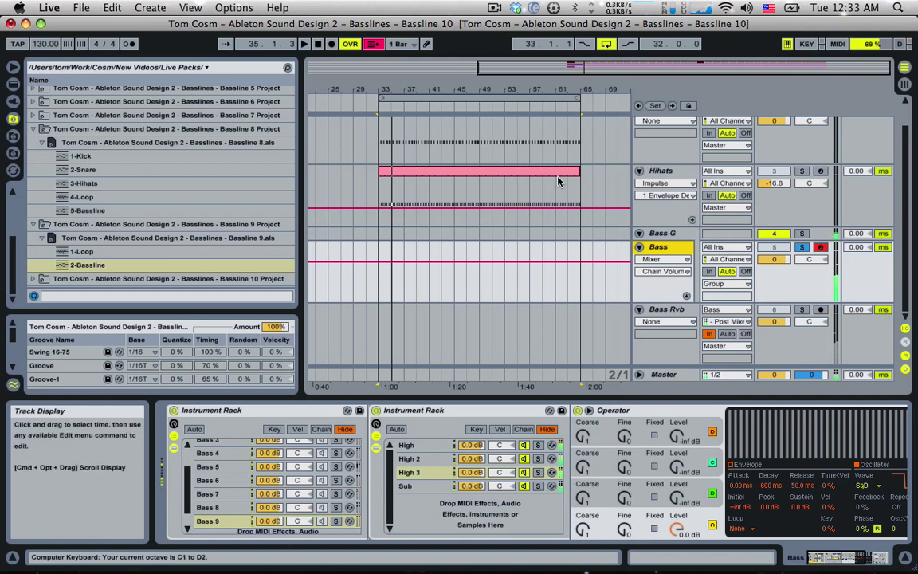
pyautogui.scroll(3, 278, 520)
pyautogui.click(336, 445)
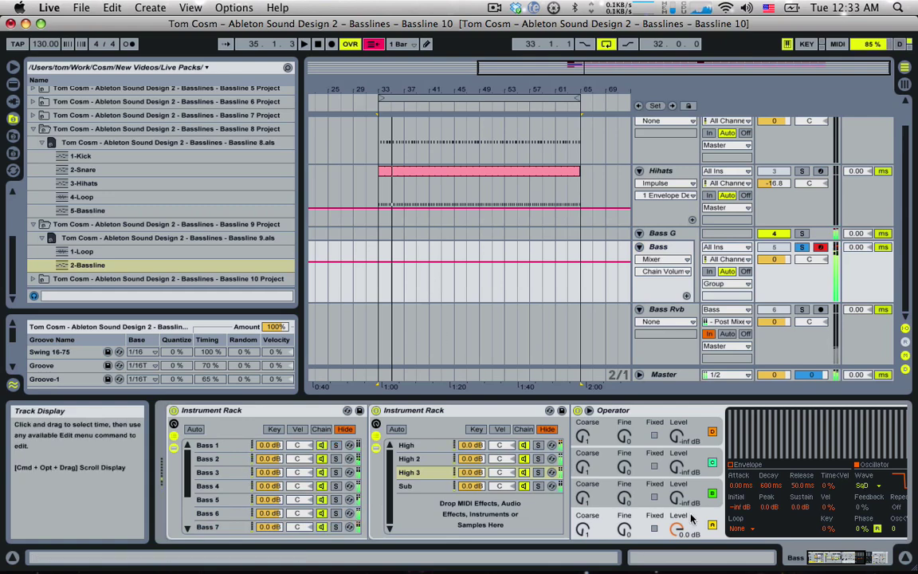
# Add a Limiter from the Live Devices at the end of the Bass track's device chain
pyautogui.click(881, 558)
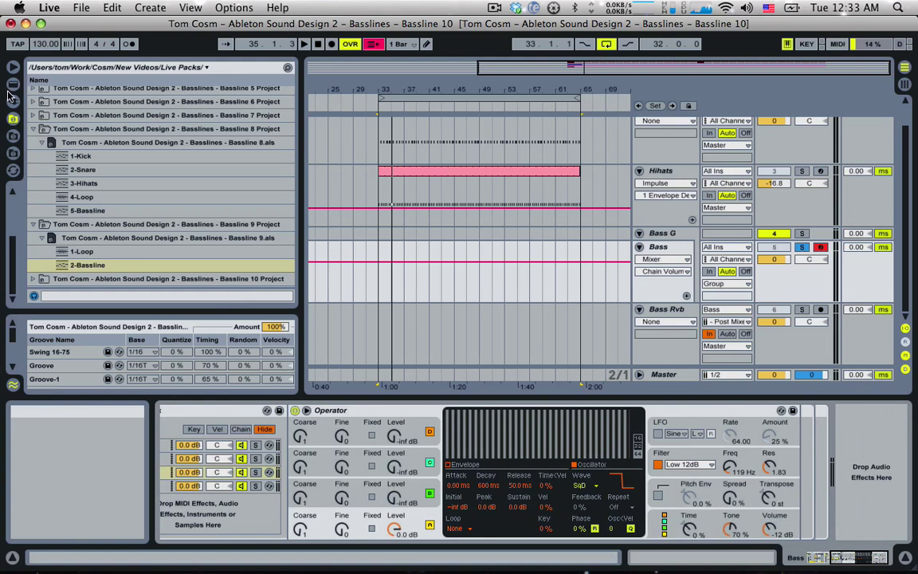
pyautogui.click(12, 83)
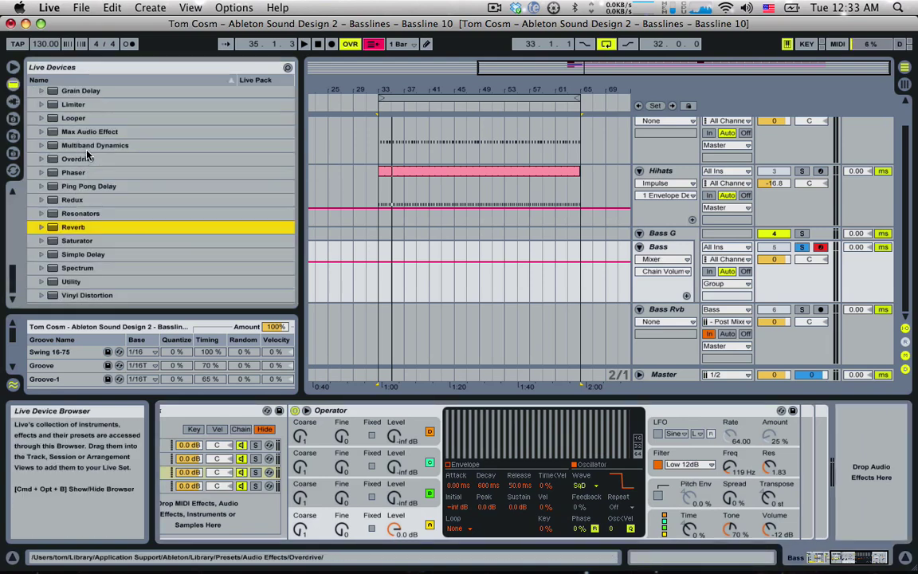
pyautogui.scroll(3, 86, 160)
pyautogui.moveTo(74, 169)
pyautogui.mouseDown()
pyautogui.moveTo(753, 430)
pyautogui.moveTo(843, 444)
pyautogui.moveTo(854, 470)
pyautogui.mouseUp()
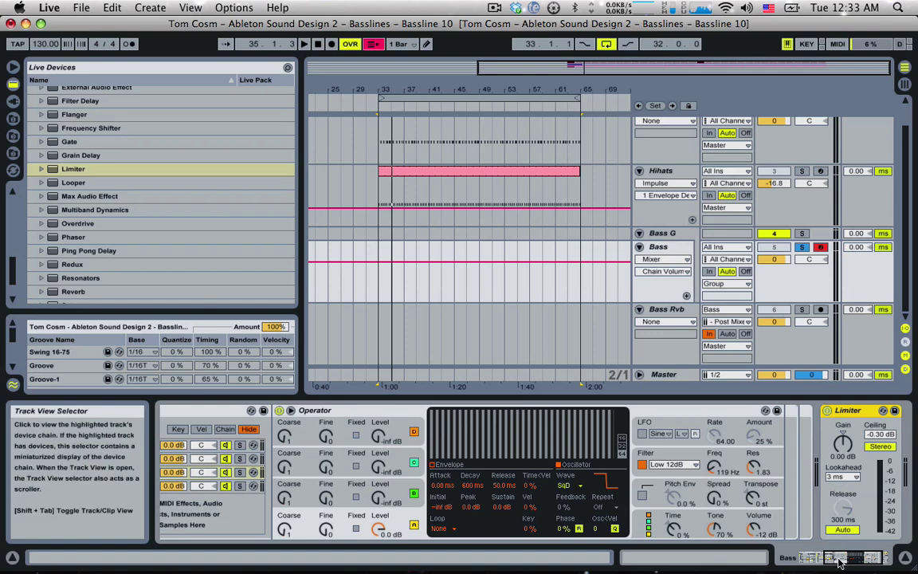
# Audition the outer rack's chains one at a time in solo, from Bass 2 through Bass 8
pyautogui.moveTo(838, 562); pyautogui.dragTo(715, 563)
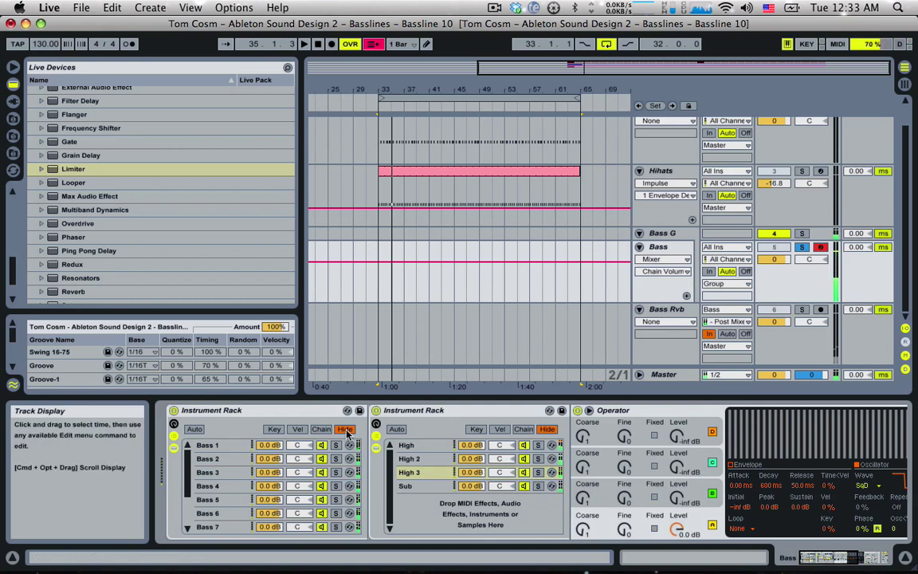
pyautogui.click(336, 458)
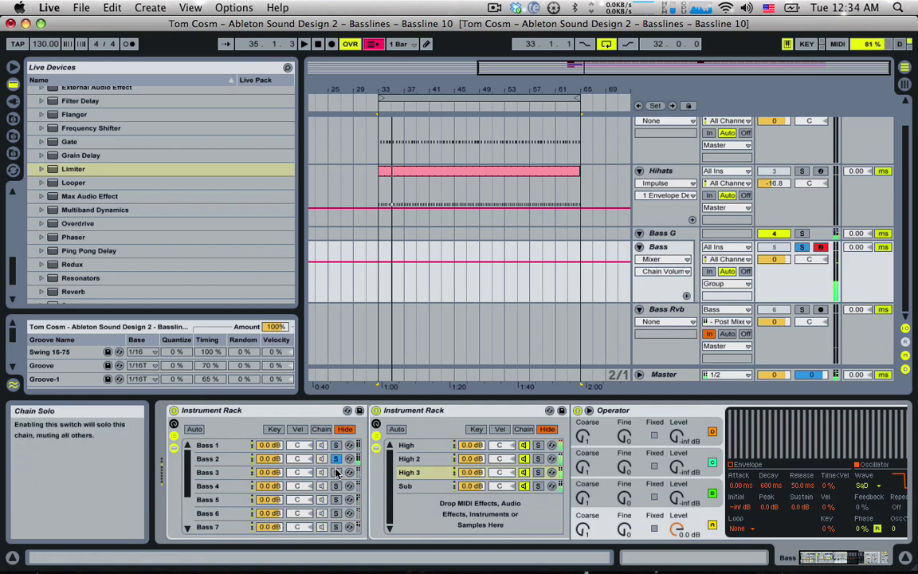
pyautogui.click(336, 485)
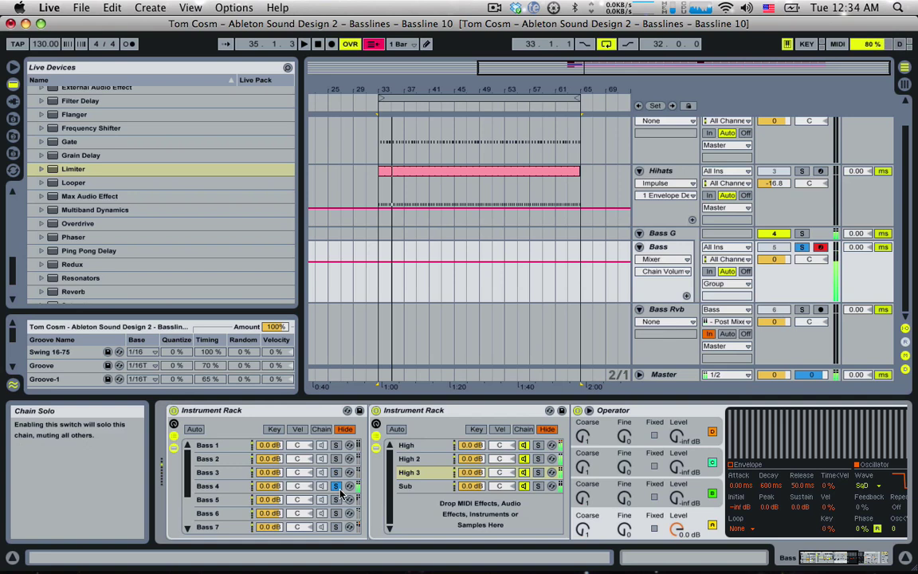
pyautogui.click(335, 499)
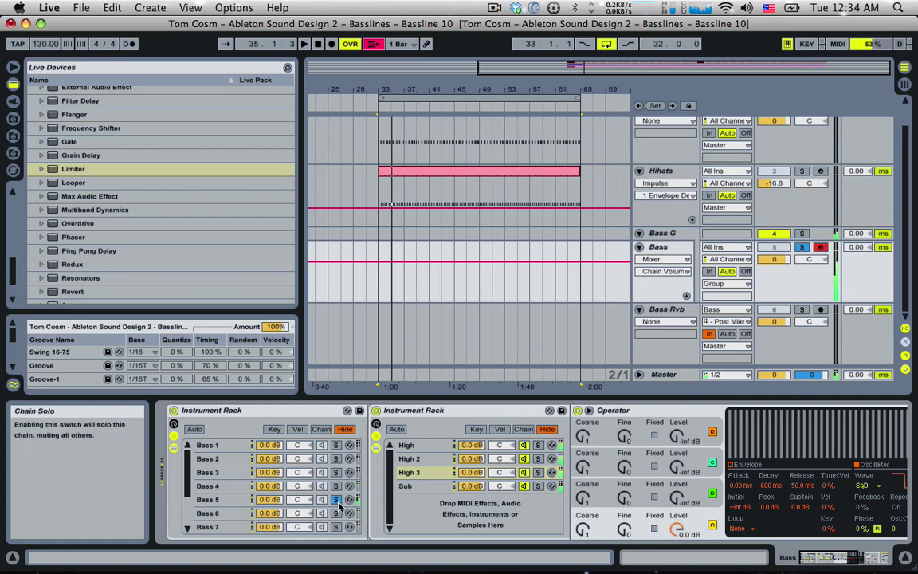
pyautogui.click(336, 513)
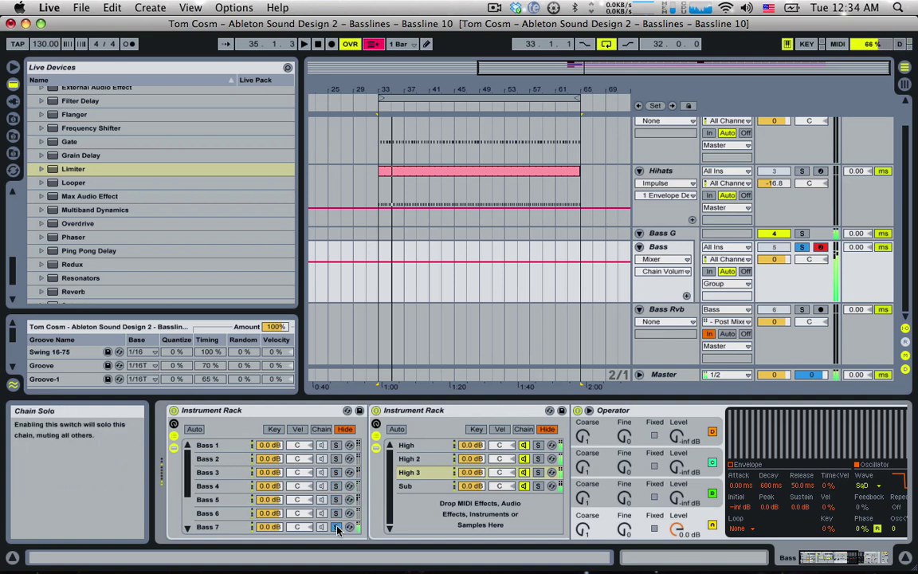
pyautogui.scroll(-5, 336, 528)
pyautogui.click(335, 488)
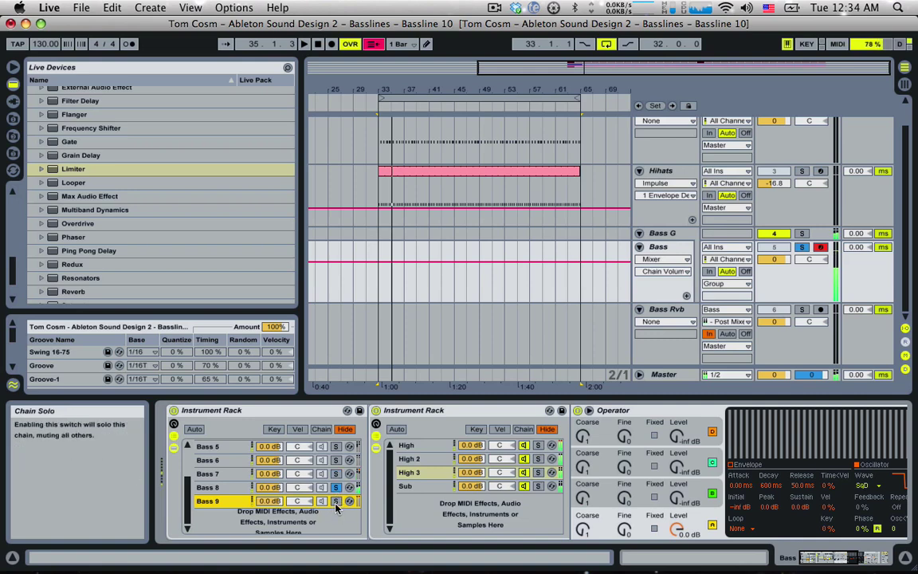
# Set the volumes of the outer rack's chains, down through Bass 9, to -inf dB
pyautogui.moveTo(272, 459); pyautogui.dragTo(269, 542)
pyautogui.scroll(-4, 272, 448)
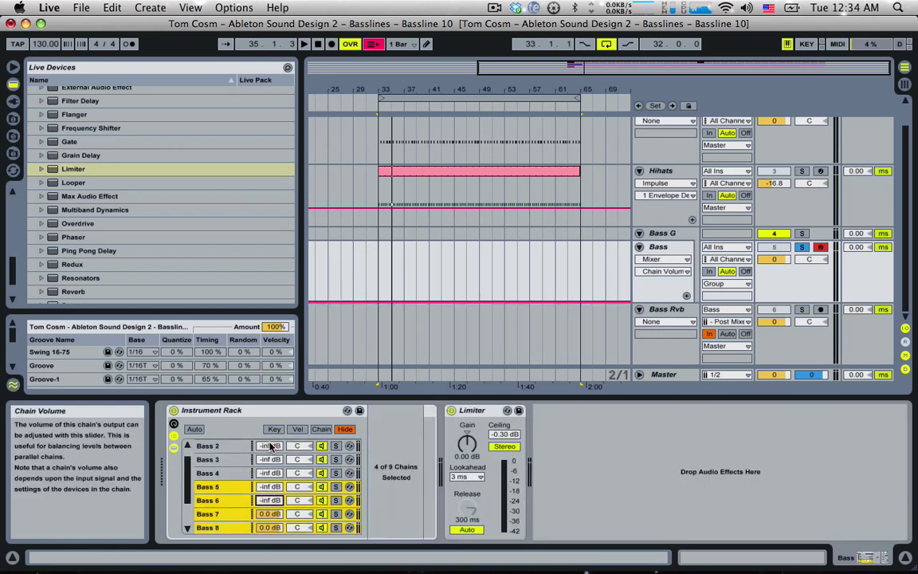
pyautogui.moveTo(277, 474); pyautogui.dragTo(269, 526)
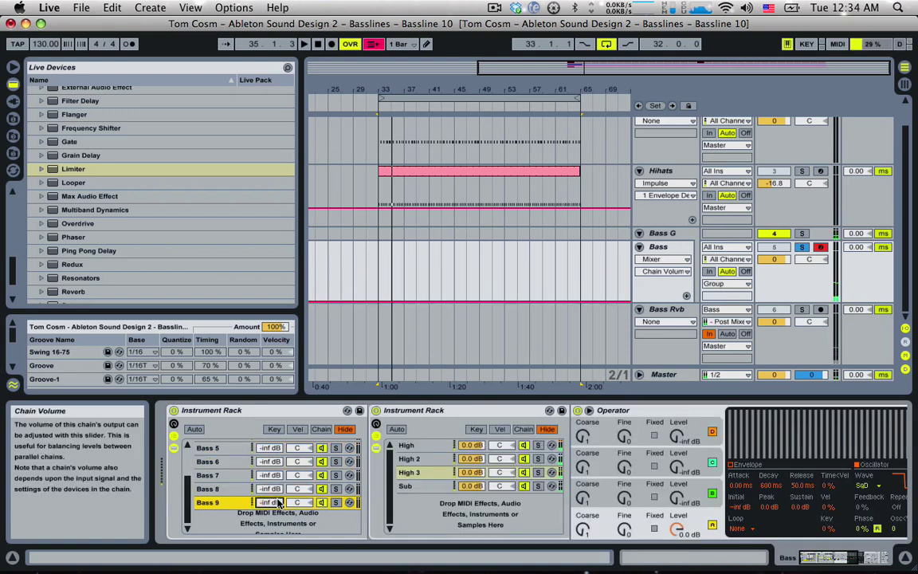
# Undo the volume changes on all of the outer rack's chains
pyautogui.press('super+z')
pyautogui.press('super+z')
pyautogui.press('super+z')
pyautogui.press('super+z')
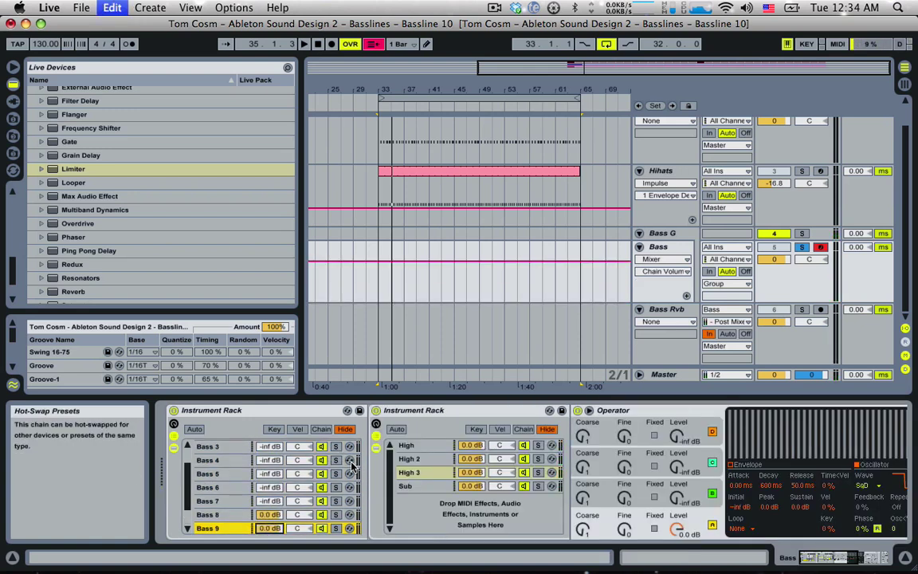
pyautogui.press('super+z')
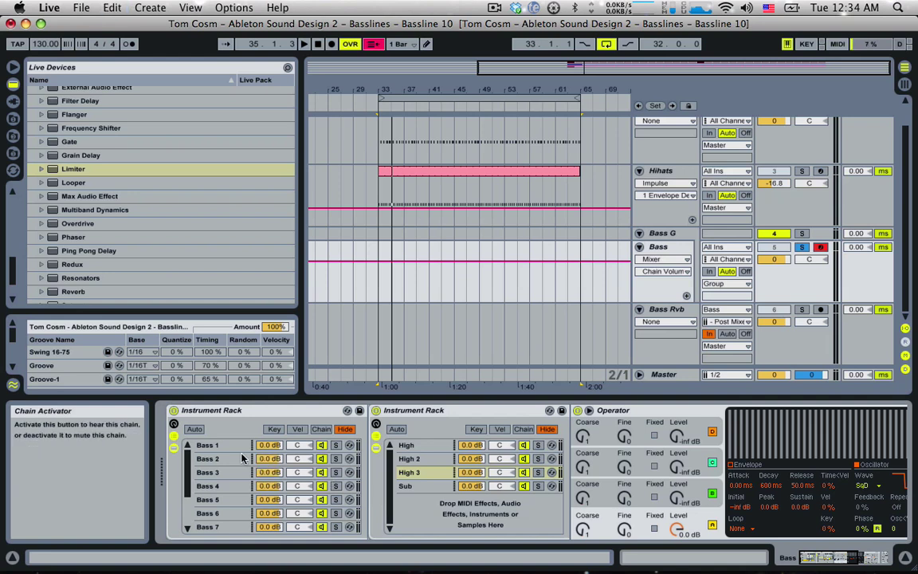
# Show the outer rack's chain zone editor and select all nine chains, Bass 1 through Bass 9
pyautogui.click(321, 429)
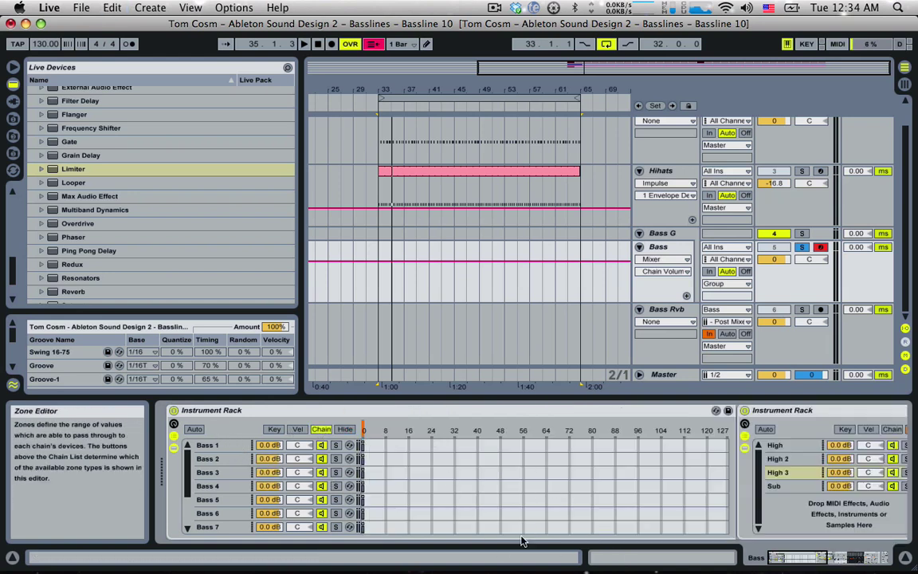
pyautogui.click(228, 446)
pyautogui.press('super+a')
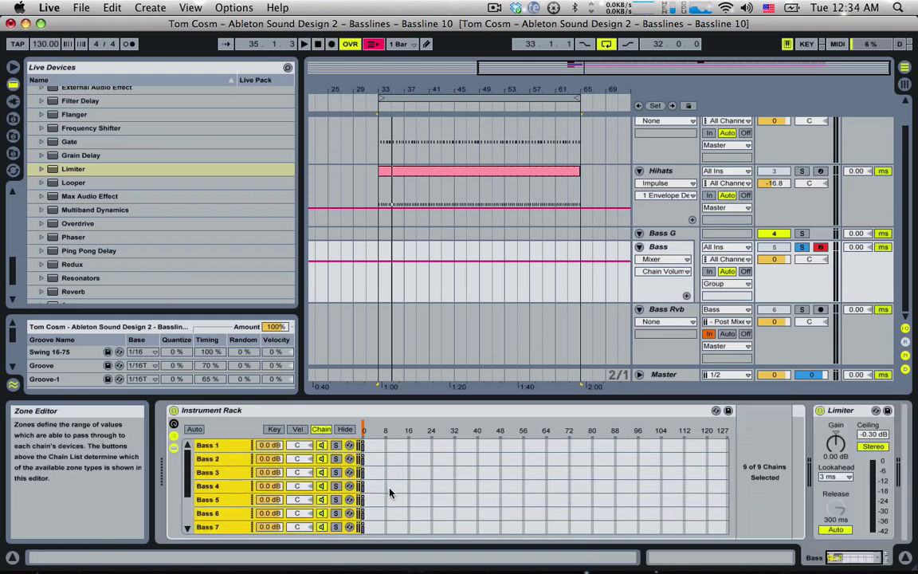
# Try to distribute the ranges of the selected chains equally while their zones are still one value wide
pyautogui.rightClick(439, 472)
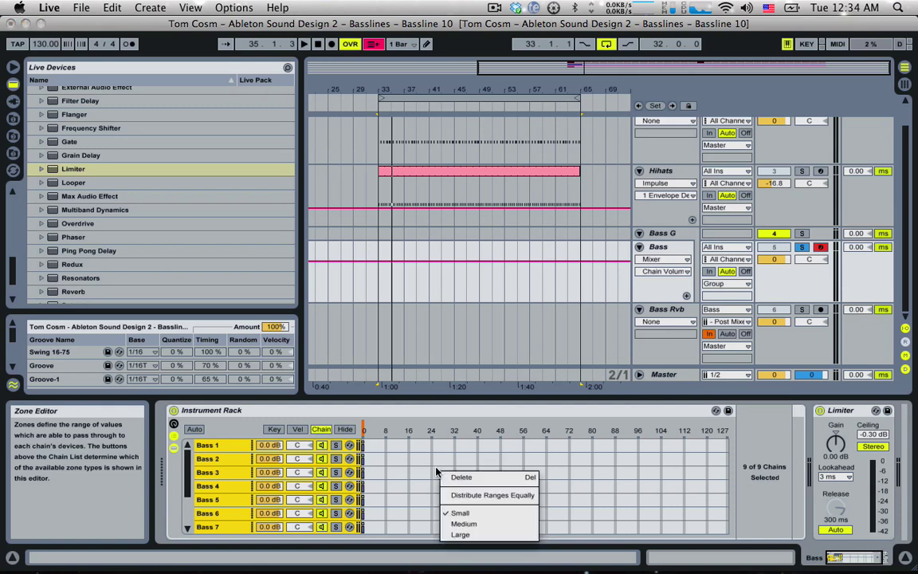
pyautogui.click(524, 496)
pyautogui.rightClick(506, 485)
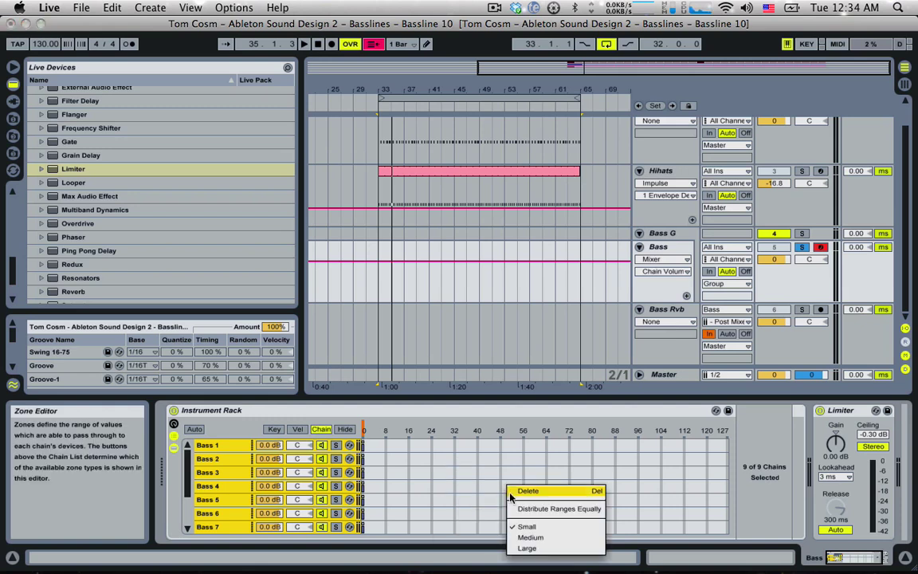
pyautogui.click(519, 510)
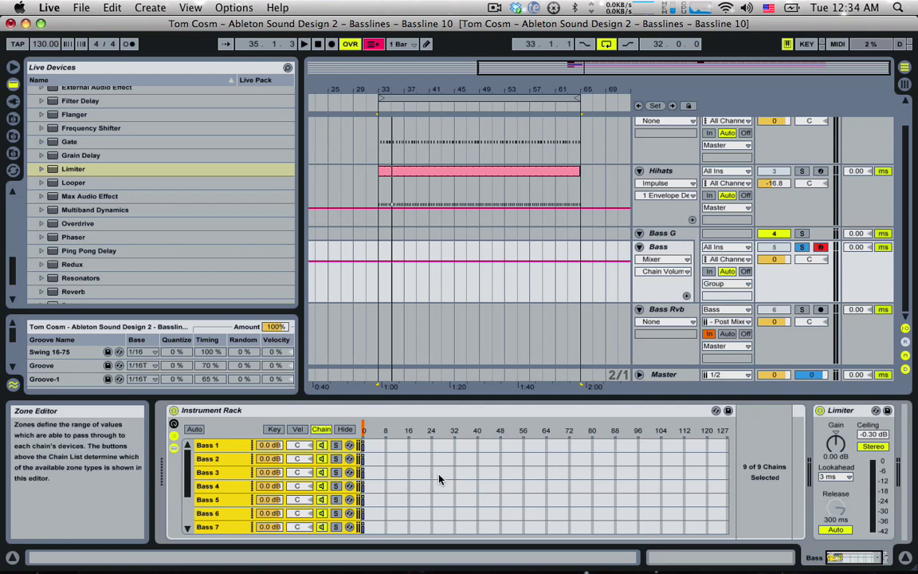
# Extend the zones of all nine selected chains to the full 0 to 127 range and distribute them equally
pyautogui.scroll(-4, 379, 464)
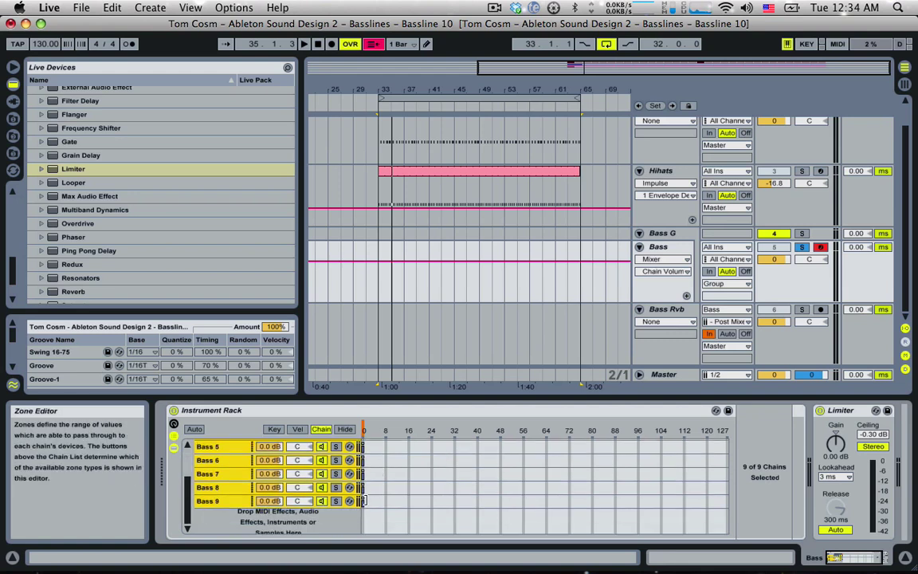
pyautogui.rightClick(587, 472)
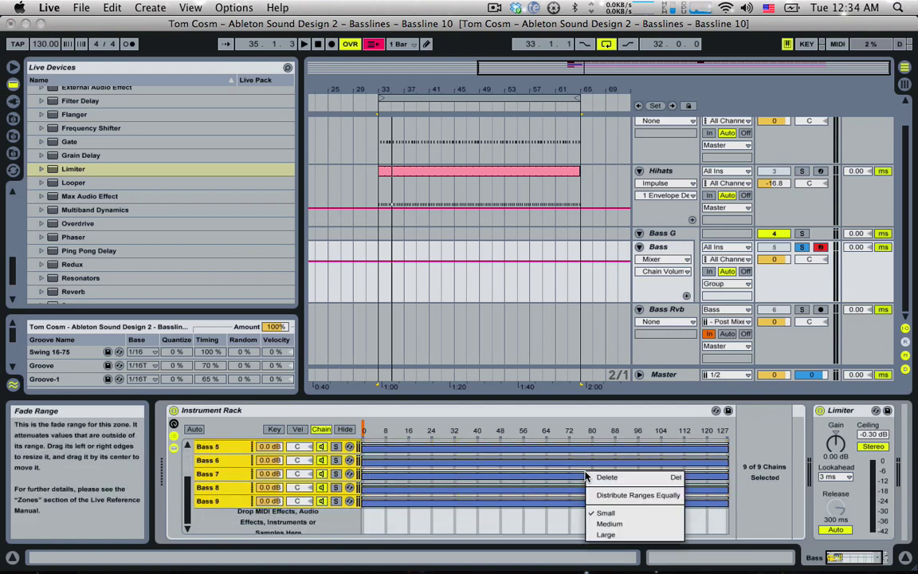
pyautogui.click(610, 504)
pyautogui.rightClick(590, 469)
pyautogui.click(609, 495)
pyautogui.scroll(4, 585, 495)
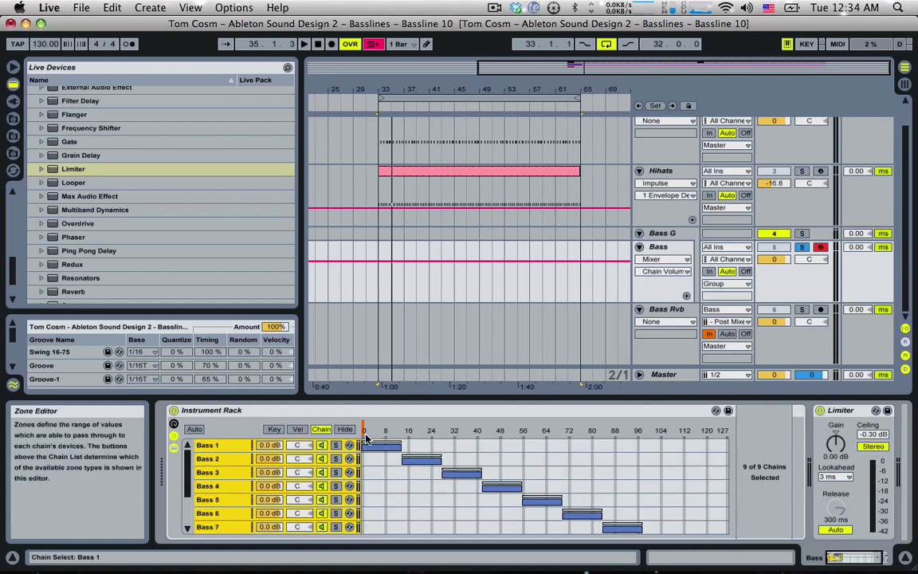
# Sweep the outer rack's chain selector back and forth across the distributed zones to audition the bass chains one by one
pyautogui.moveTo(366, 430); pyautogui.dragTo(614, 430)
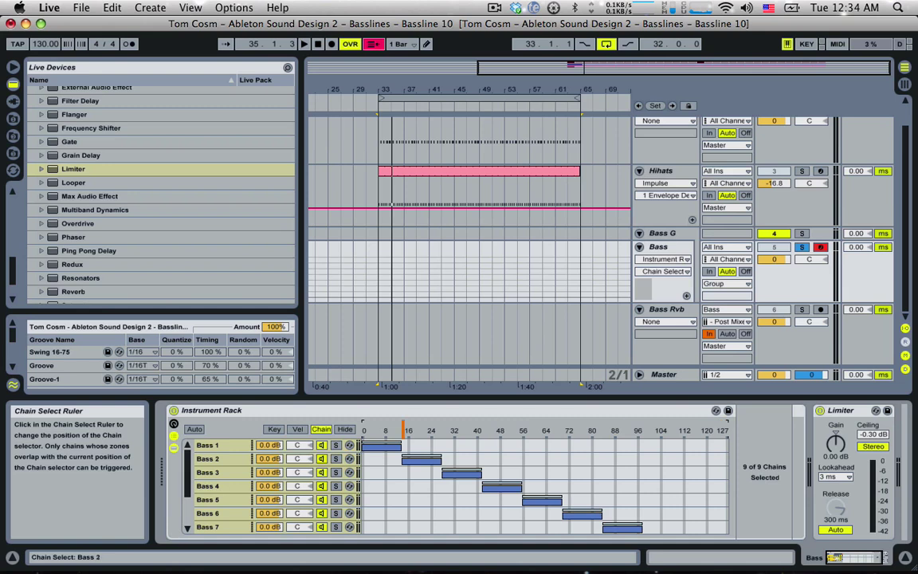
pyautogui.moveTo(403, 430)
pyautogui.mouseDown()
pyautogui.moveTo(627, 430)
pyautogui.moveTo(364, 430)
pyautogui.moveTo(727, 430)
pyautogui.moveTo(364, 430)
pyautogui.moveTo(478, 430)
pyautogui.moveTo(374, 430)
pyautogui.moveTo(417, 431)
pyautogui.mouseUp()
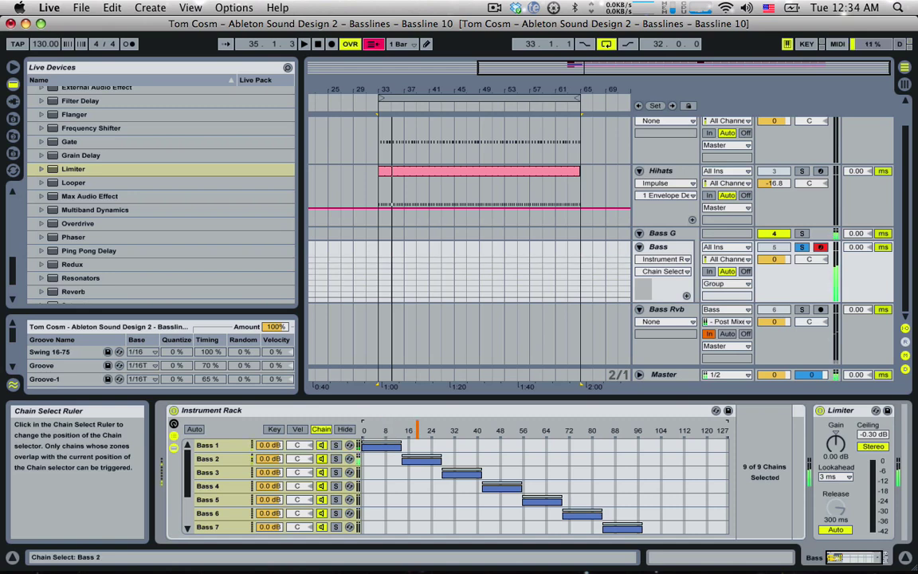
pyautogui.moveTo(475, 430); pyautogui.dragTo(538, 430)
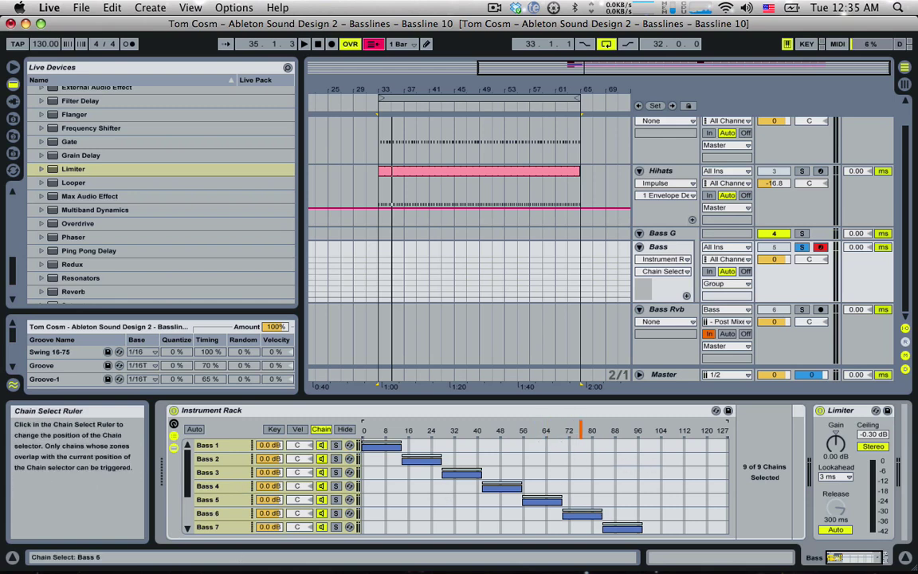
pyautogui.moveTo(581, 431); pyautogui.dragTo(595, 430)
pyautogui.scroll(-3, 648, 500)
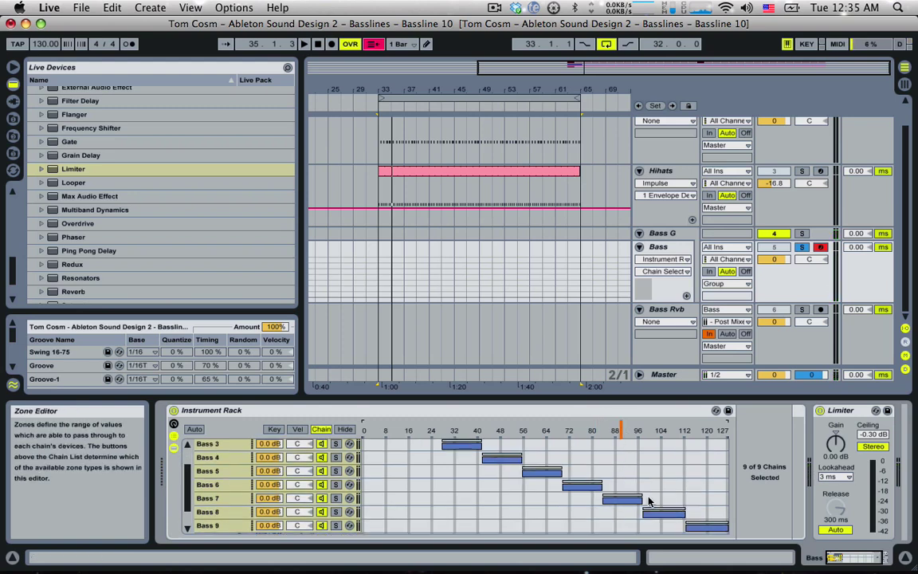
pyautogui.scroll(3, 647, 500)
pyautogui.moveTo(621, 431); pyautogui.dragTo(722, 430)
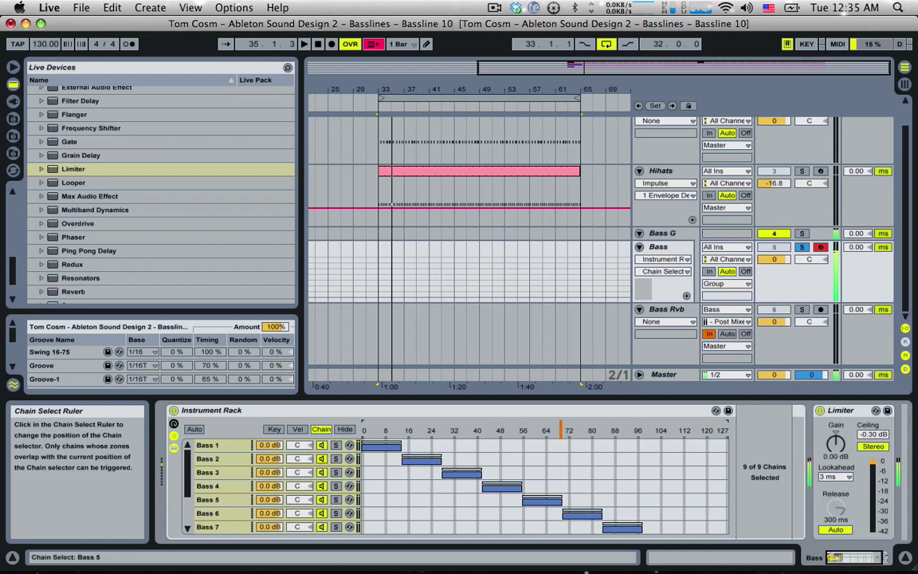
pyautogui.moveTo(561, 431); pyautogui.dragTo(532, 430)
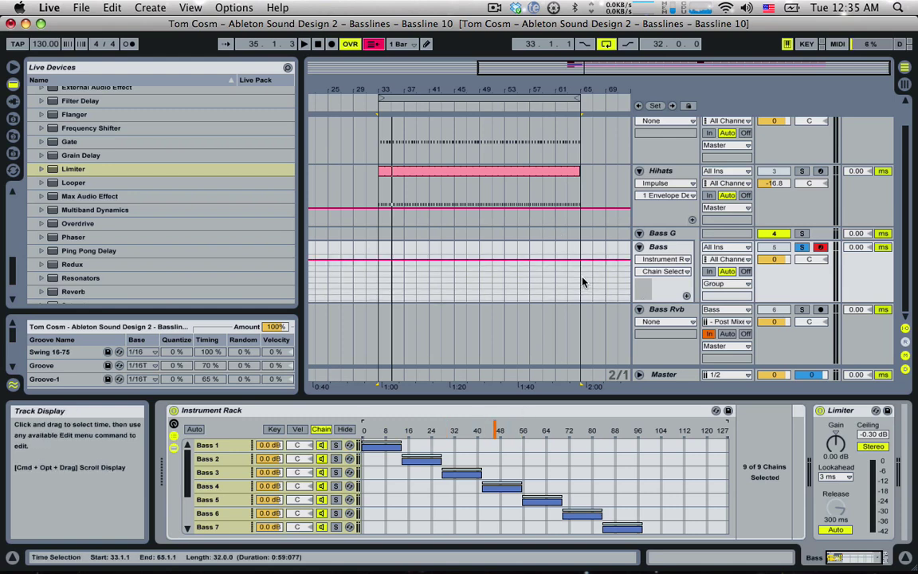
pyautogui.moveTo(395, 430); pyautogui.dragTo(403, 430)
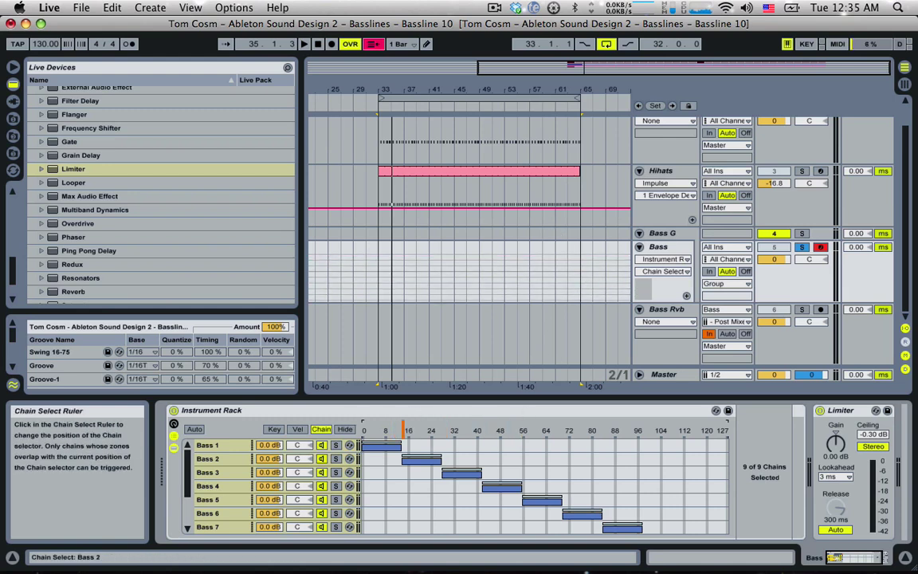
pyautogui.moveTo(514, 431)
pyautogui.mouseDown()
pyautogui.moveTo(498, 431)
pyautogui.moveTo(509, 431)
pyautogui.mouseUp()
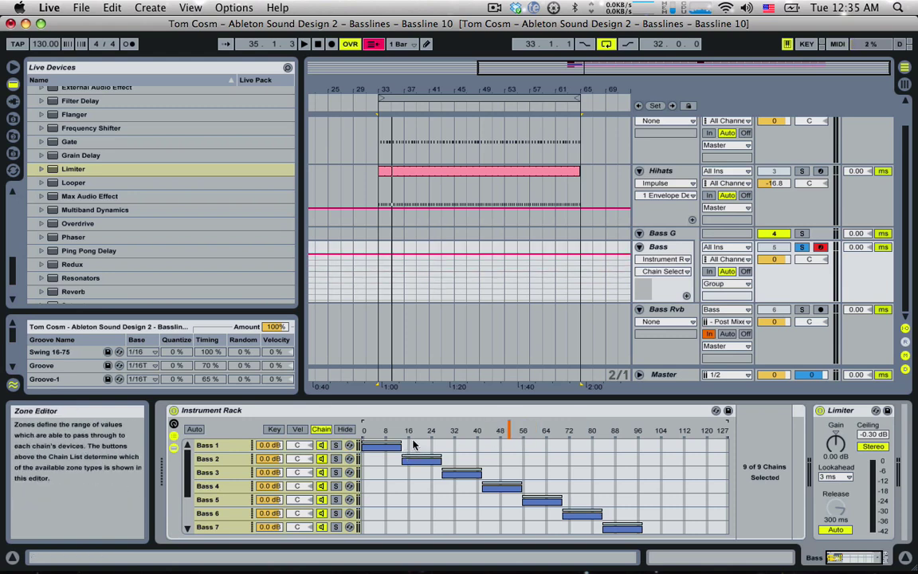
# Shrink the selected chain zones to their minimum width, and move the Bass 2 through Bass 5 zones to consecutive values 1 through 4
pyautogui.moveTo(402, 447); pyautogui.dragTo(349, 442)
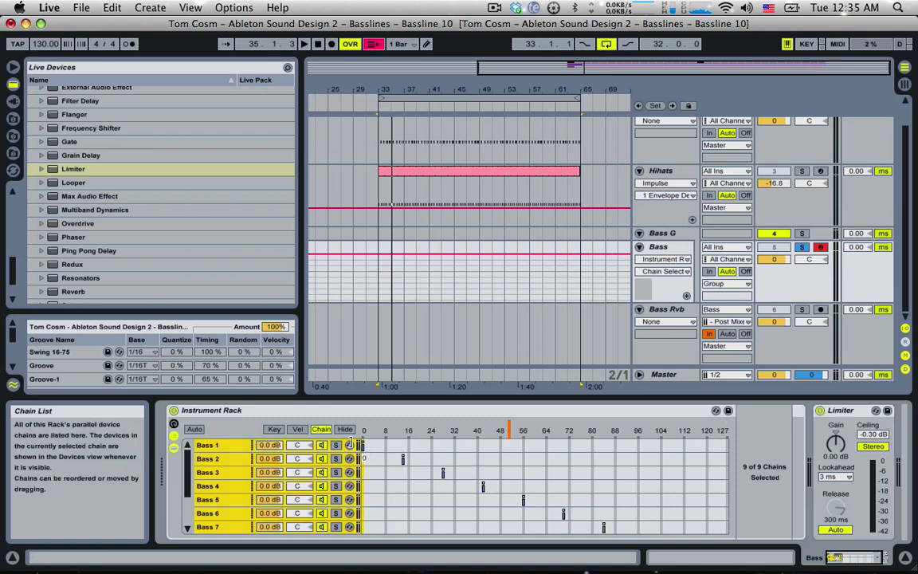
pyautogui.click(395, 462)
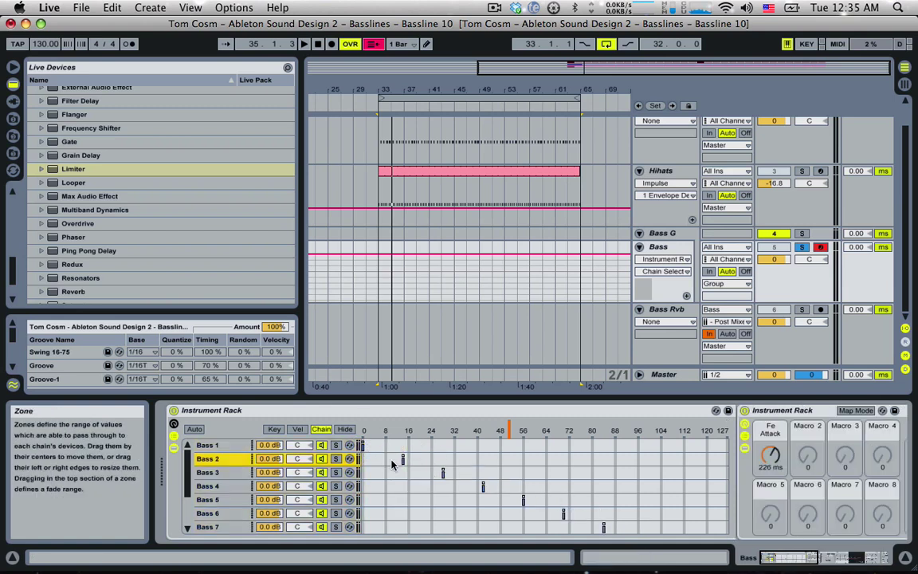
pyautogui.moveTo(403, 459); pyautogui.dragTo(365, 462)
pyautogui.moveTo(444, 472); pyautogui.dragTo(368, 473)
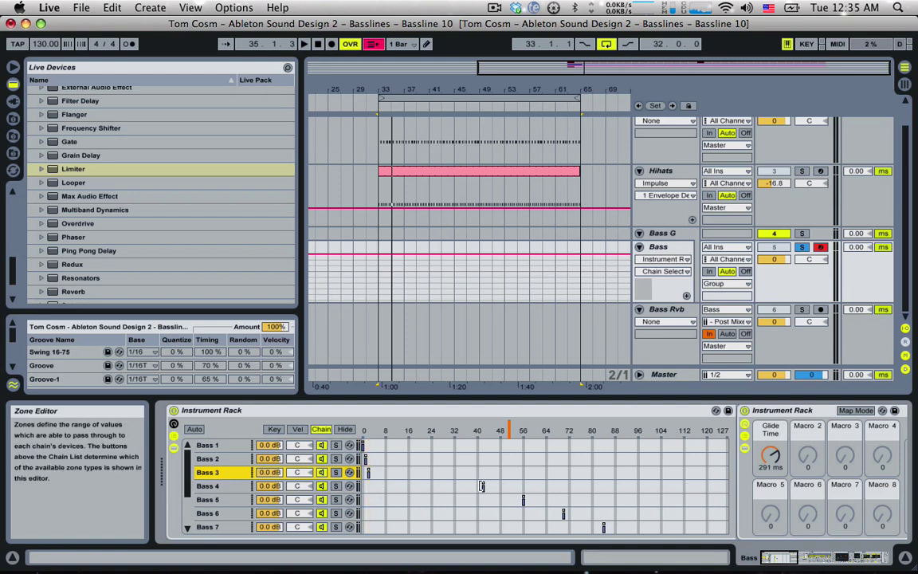
pyautogui.moveTo(483, 486); pyautogui.dragTo(368, 486)
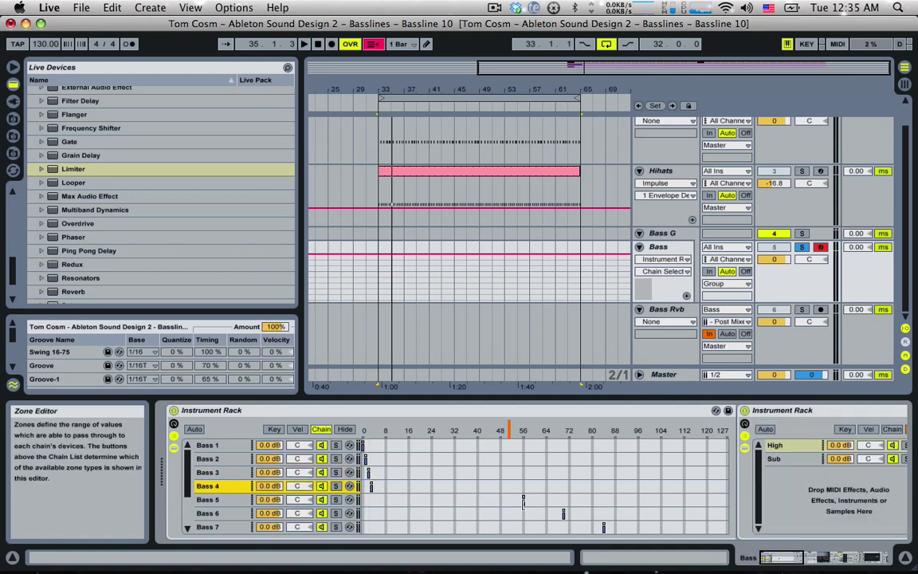
pyautogui.moveTo(524, 500); pyautogui.dragTo(373, 500)
# Move the Bass 6 through Bass 9 zones to consecutive values 5 through 8, making the Bass 8 zone one value wide
pyautogui.scroll(-2, 510, 492)
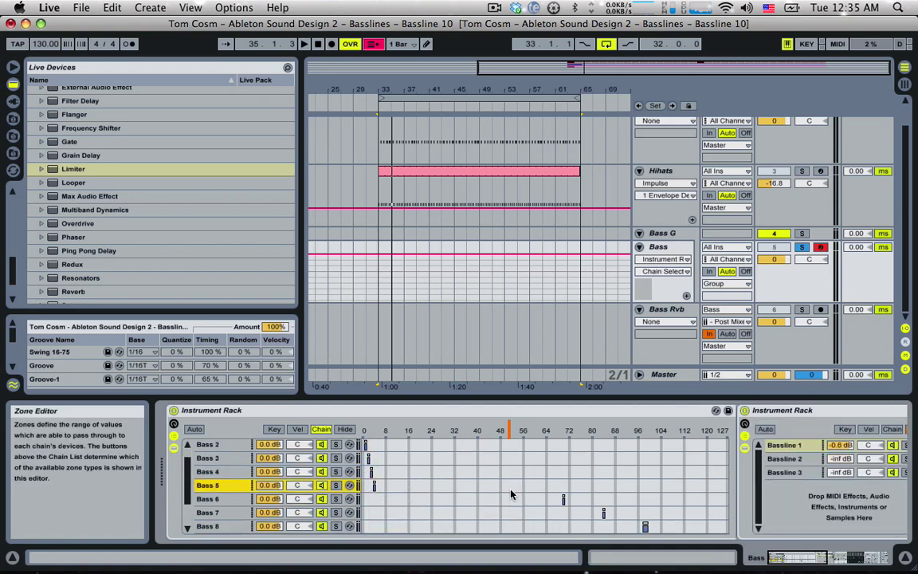
pyautogui.moveTo(563, 486); pyautogui.dragTo(379, 485)
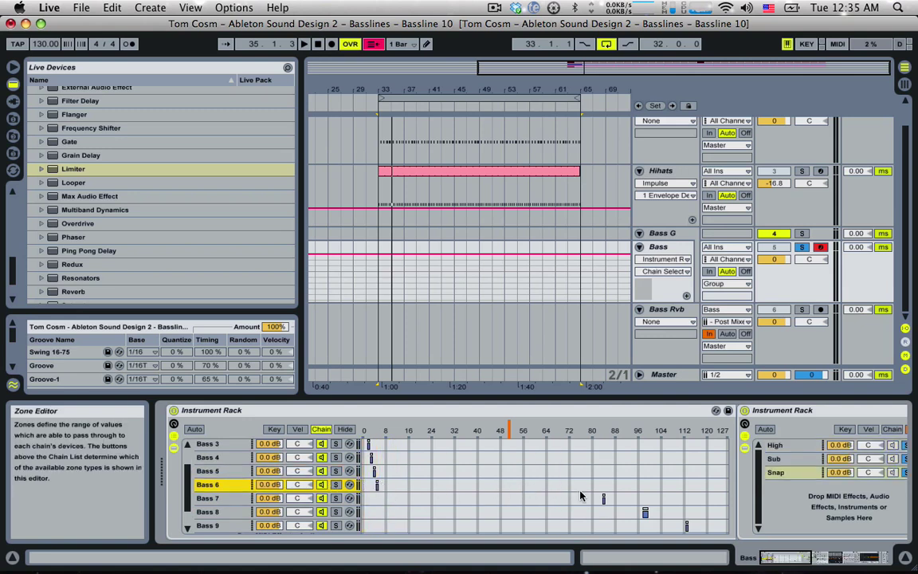
pyautogui.click(603, 499)
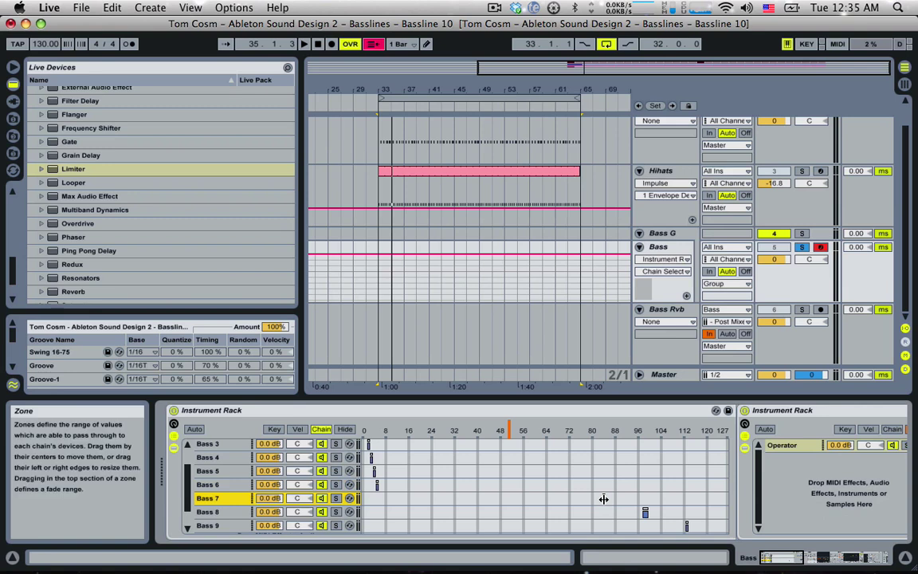
pyautogui.moveTo(603, 499); pyautogui.dragTo(380, 498)
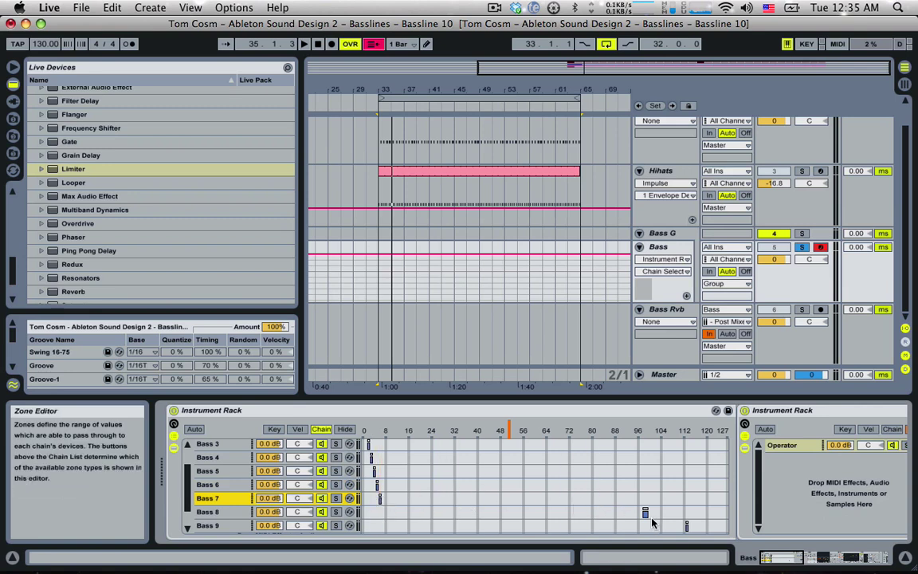
pyautogui.scroll(-1, 652, 522)
pyautogui.moveTo(645, 499); pyautogui.dragTo(380, 502)
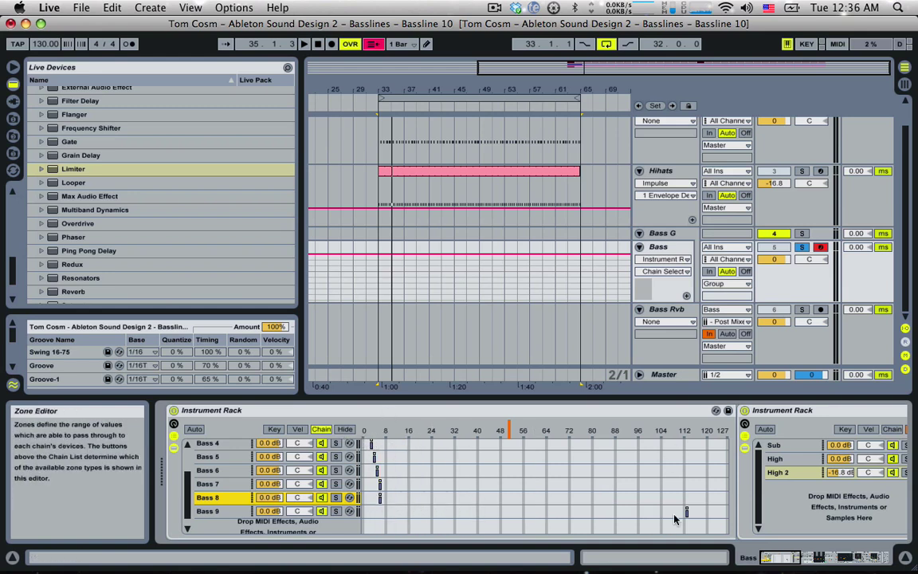
pyautogui.moveTo(686, 511); pyautogui.dragTo(382, 501)
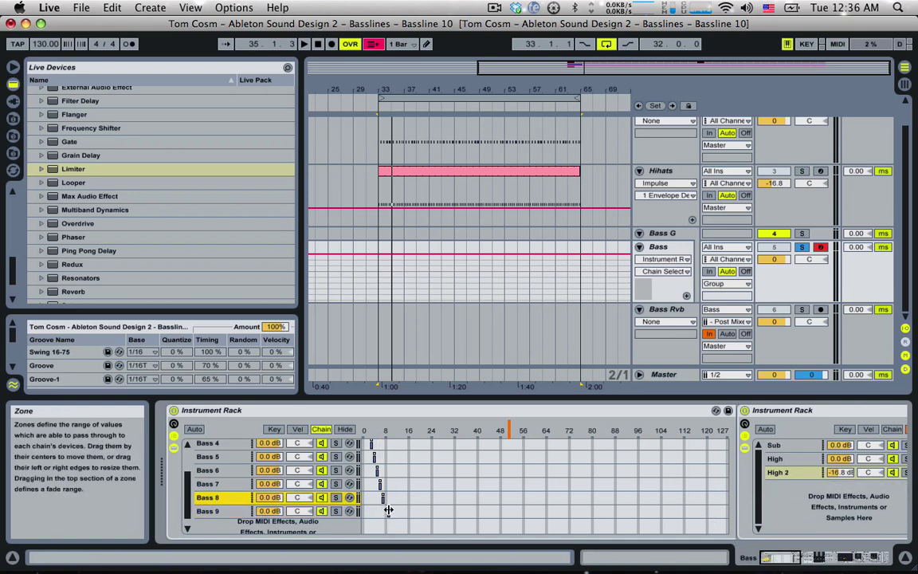
pyautogui.click(385, 510)
pyautogui.scroll(4, 387, 499)
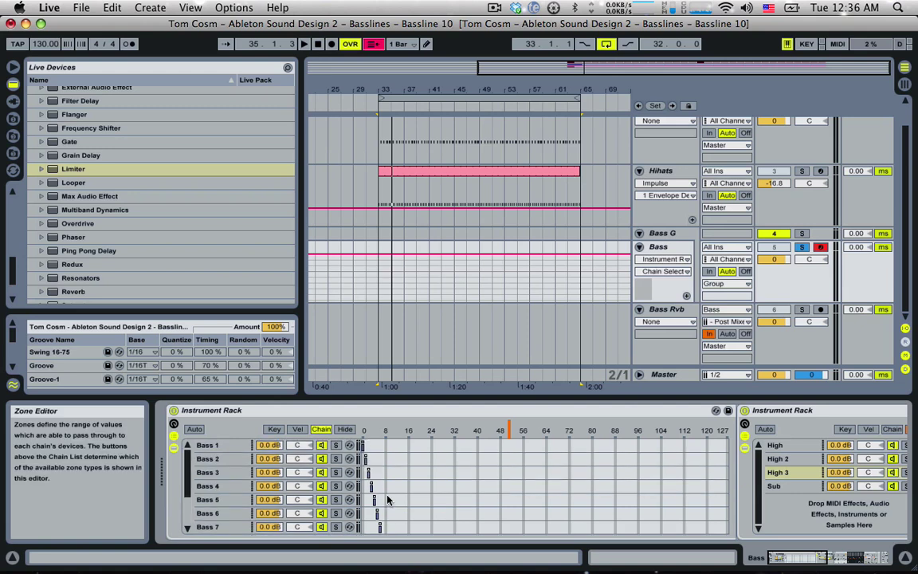
pyautogui.scroll(-5, 387, 499)
pyautogui.scroll(5, 387, 500)
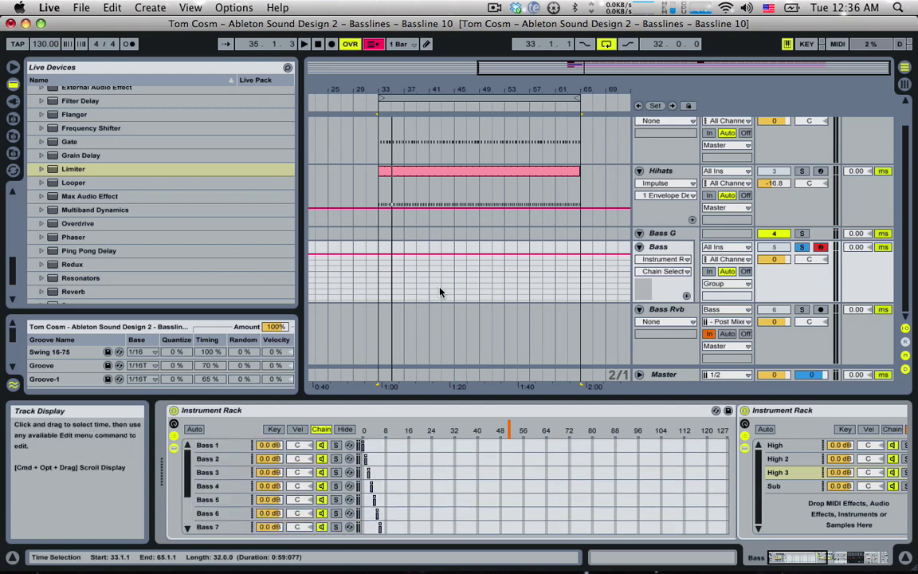
# Step the chain selector through the single-value zones, starting at Bass 1 and Bass 2, to audition each bass chain
pyautogui.click(365, 430)
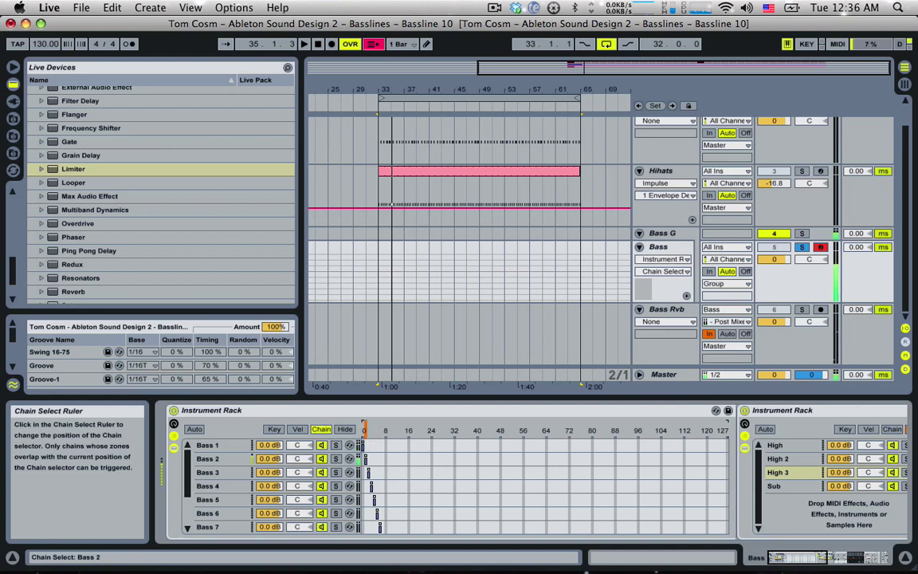
pyautogui.press('Right')
pyautogui.press('Right')
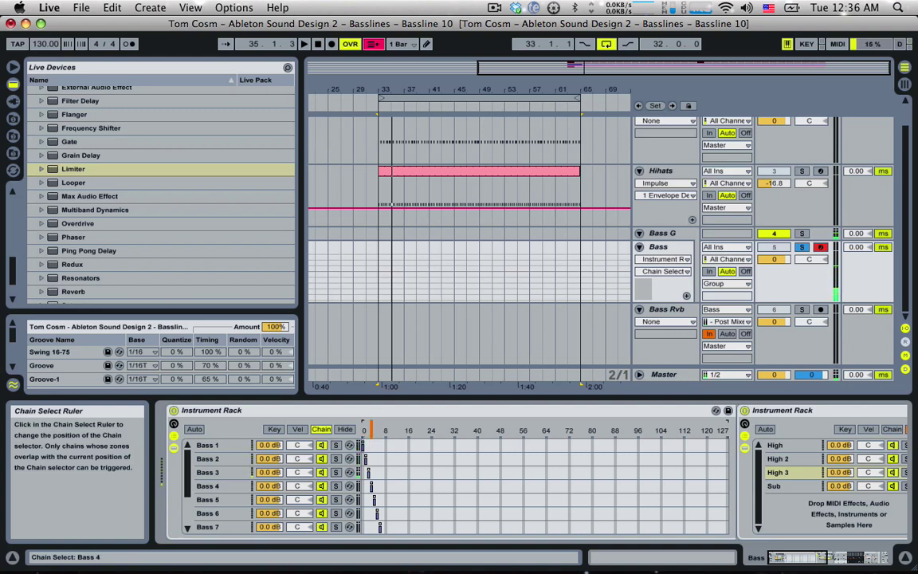
pyautogui.moveTo(370, 428); pyautogui.dragTo(384, 428)
pyautogui.press('Right')
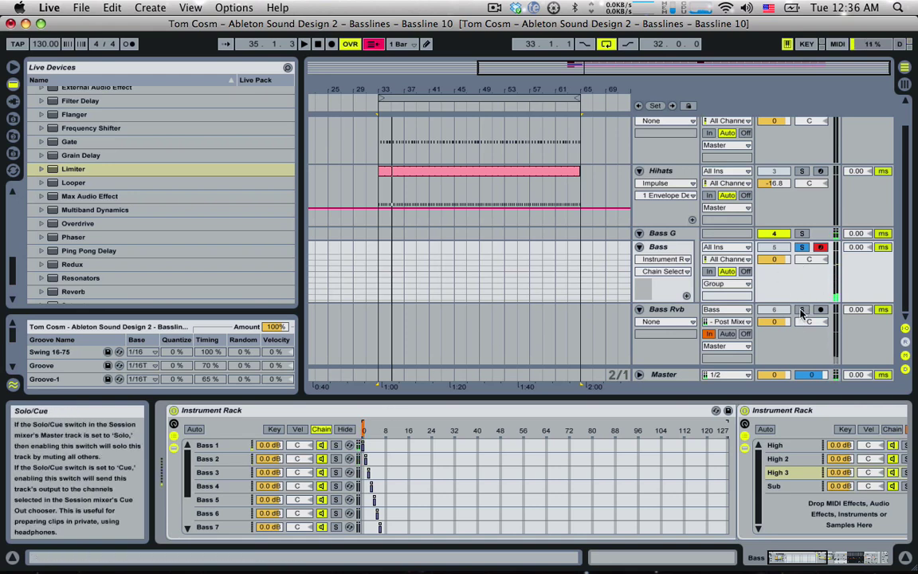
# Solo the Bass Rvb track as well and move the chain selector from Bass 1 to Bass 4 to audition them with reverb
pyautogui.click(802, 310)
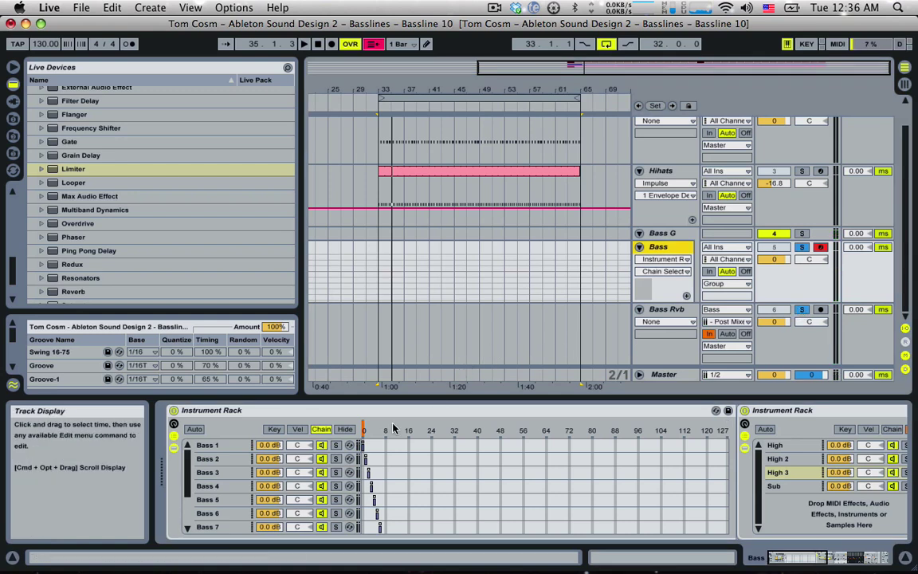
pyautogui.click(362, 431)
pyautogui.moveTo(362, 431); pyautogui.dragTo(370, 431)
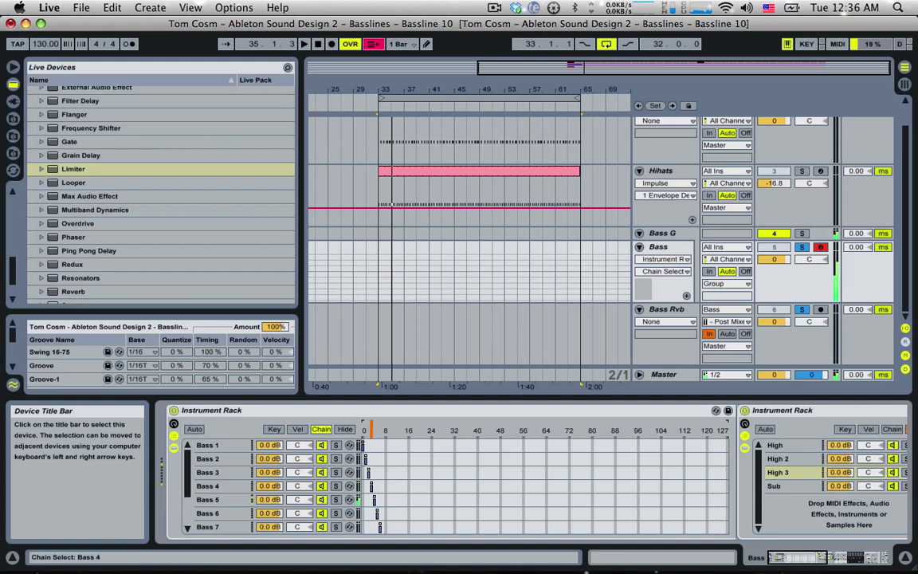
# Return the chain selector to the Bass 1 zone and add a Compressor to the Bass G group track
pyautogui.moveTo(372, 431); pyautogui.dragTo(365, 431)
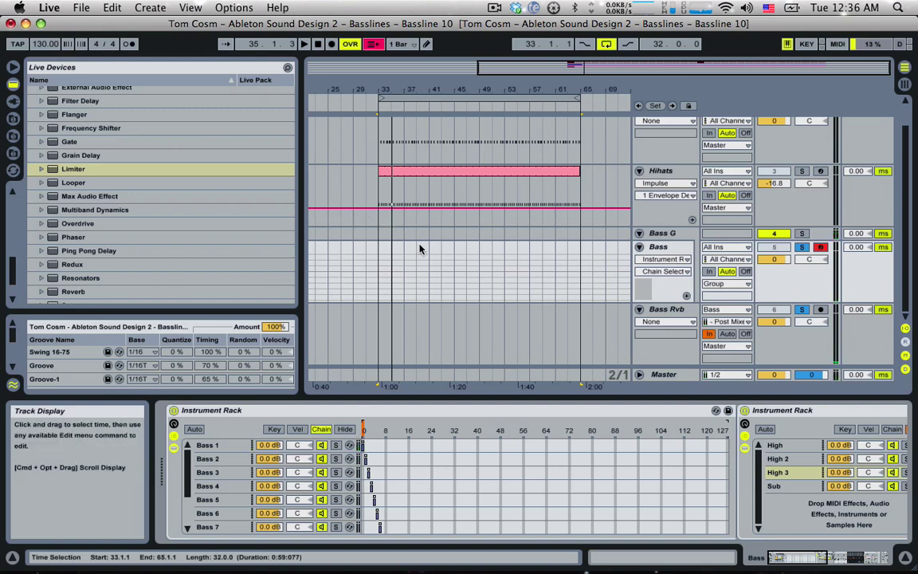
pyautogui.moveTo(382, 259); pyautogui.dragTo(439, 267)
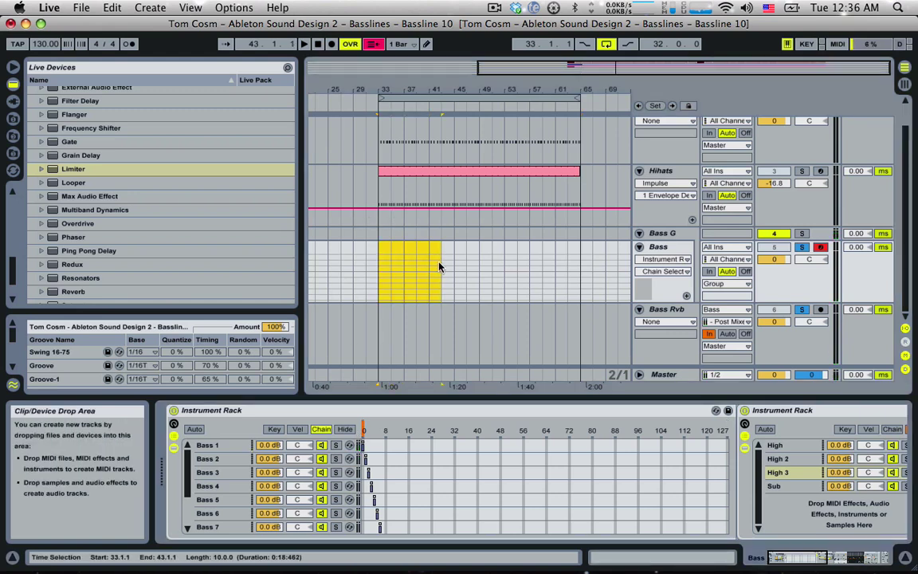
pyautogui.click(657, 237)
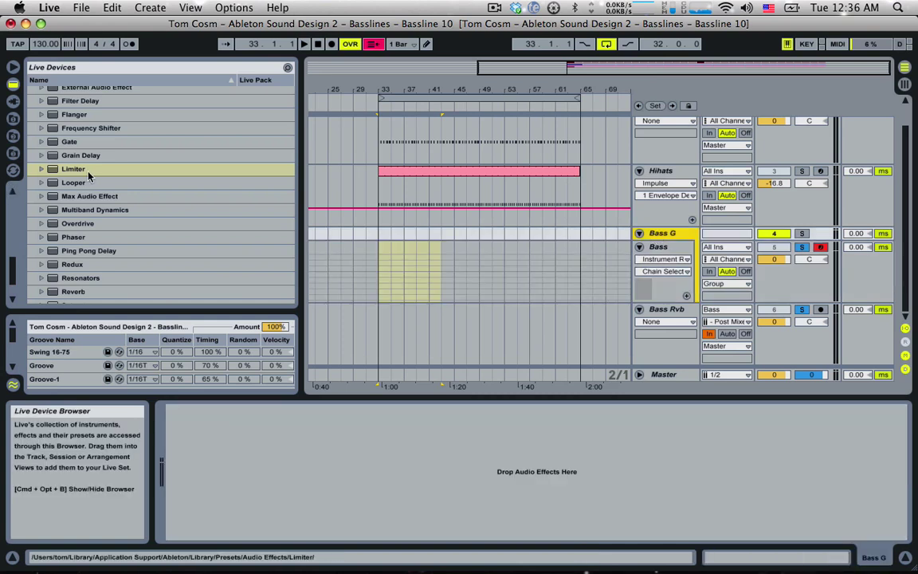
pyautogui.scroll(2, 92, 180)
pyautogui.scroll(-2, 91, 199)
pyautogui.scroll(5, 92, 223)
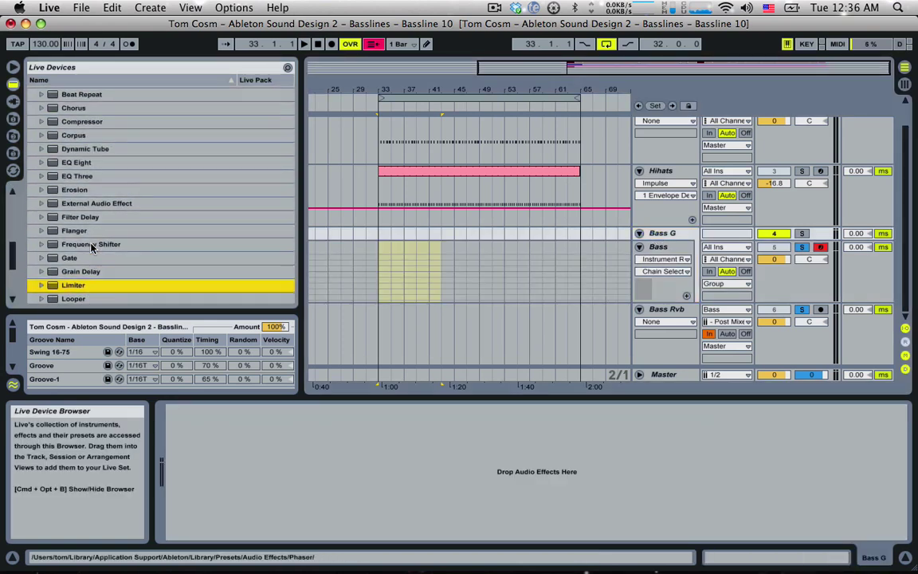
pyautogui.scroll(2, 92, 231)
pyautogui.click(96, 188)
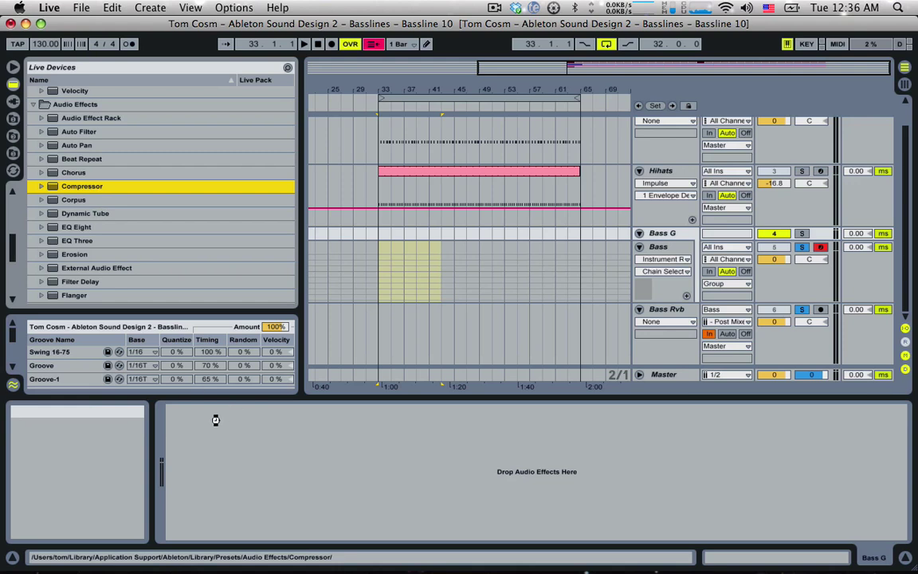
# Sidechain the Compressor from the Kick track with a threshold of -44.4 dB, and unsolo the Bass and Bass Rvb tracks
pyautogui.click(184, 411)
pyautogui.click(200, 424)
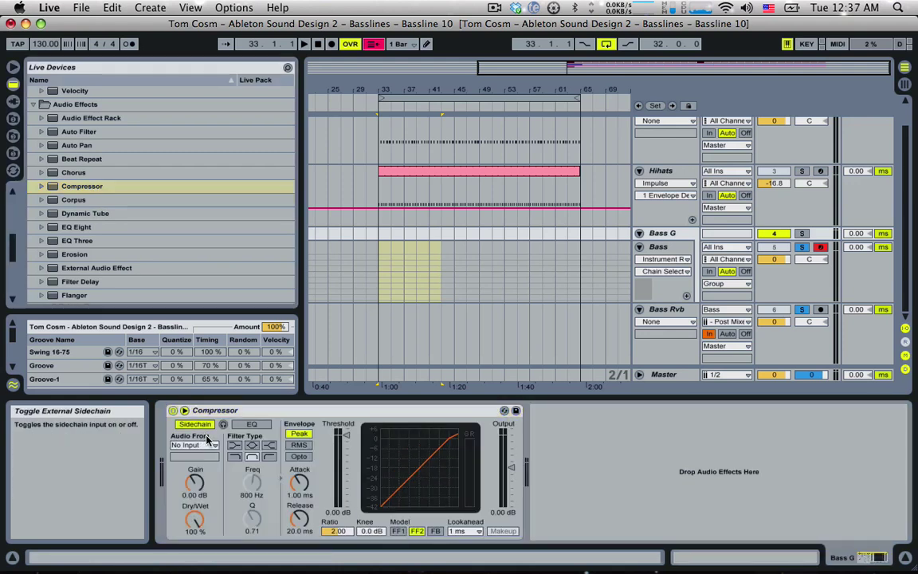
pyautogui.click(204, 444)
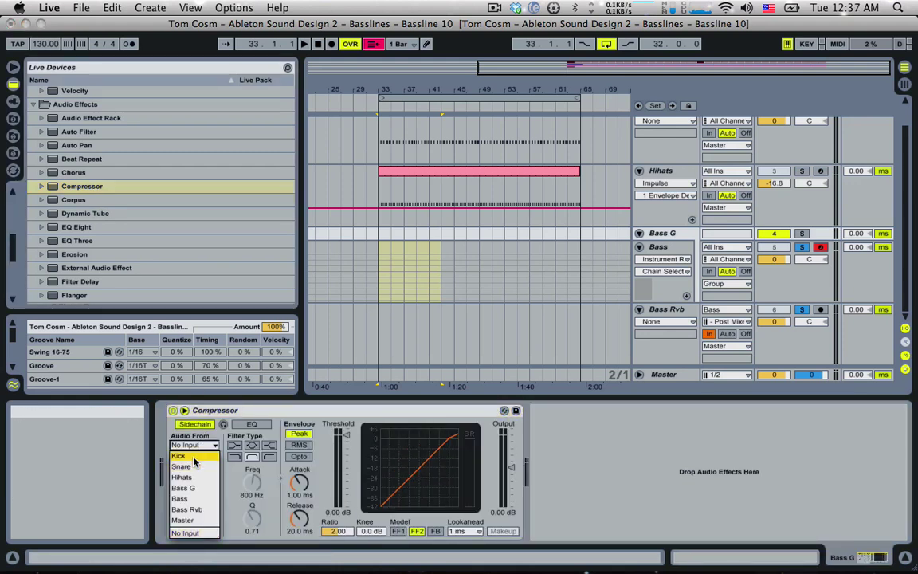
pyautogui.click(194, 457)
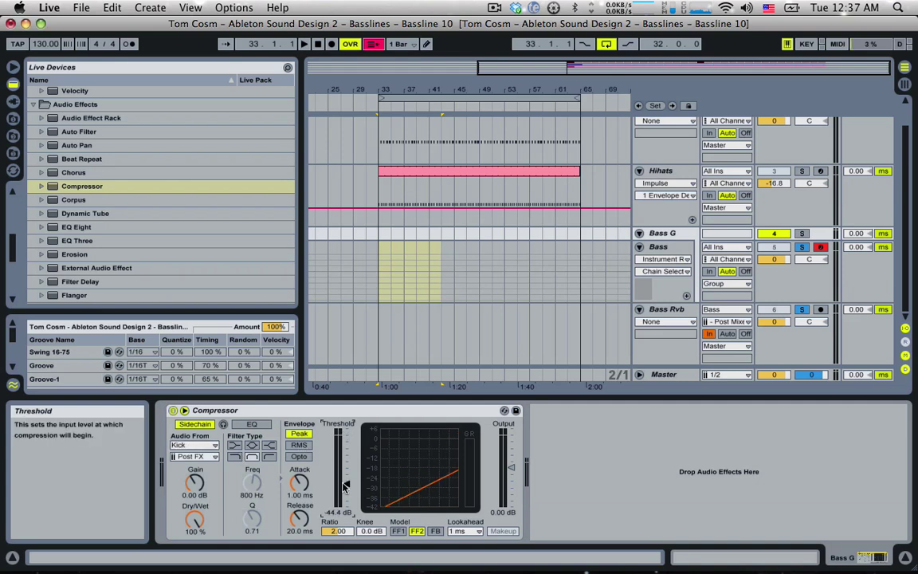
pyautogui.press('space')
pyautogui.click(642, 238)
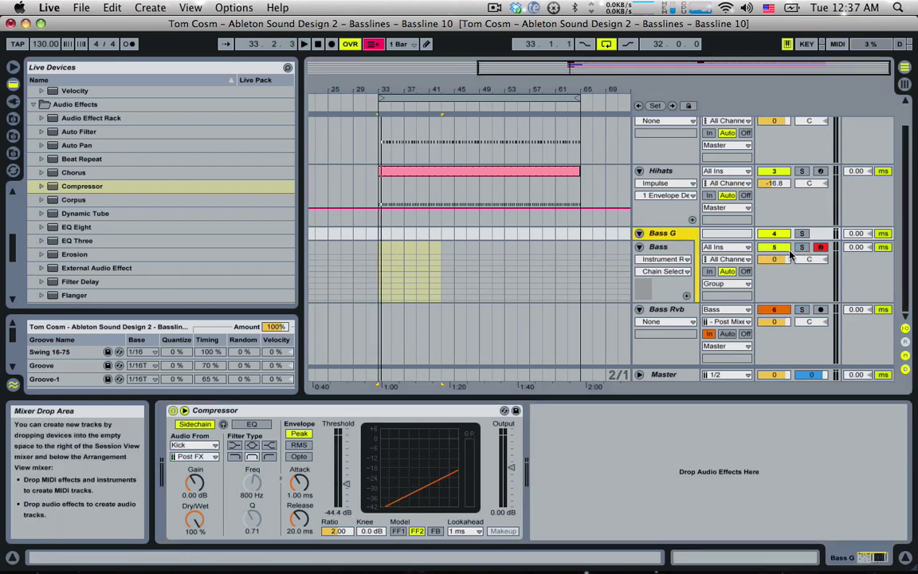
pyautogui.press('space')
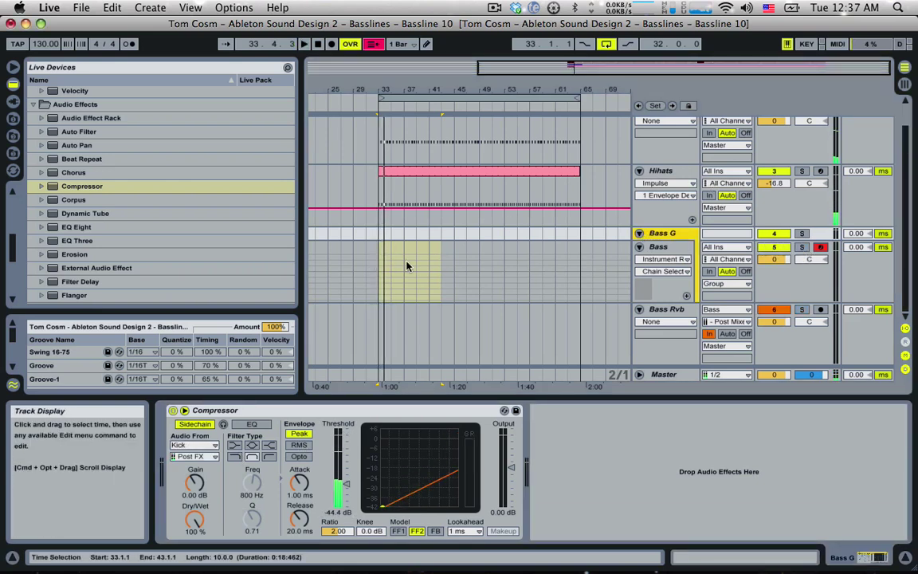
# Insert an eight-bar MIDI clip on the Bass track from 33.1.1 to 41.1.1 and open it in the note editor
pyautogui.click(380, 267)
pyautogui.moveTo(381, 267); pyautogui.dragTo(427, 269)
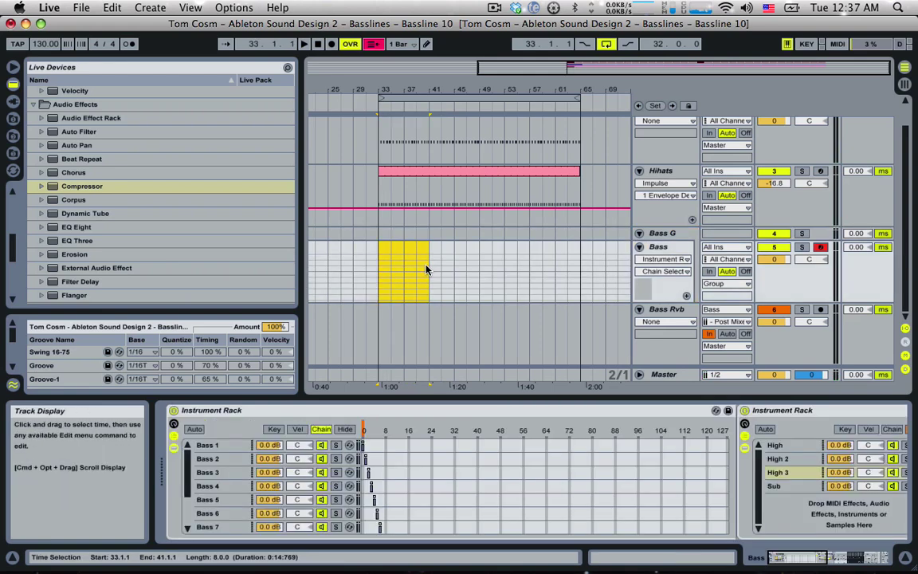
pyautogui.press('super+shift+m')
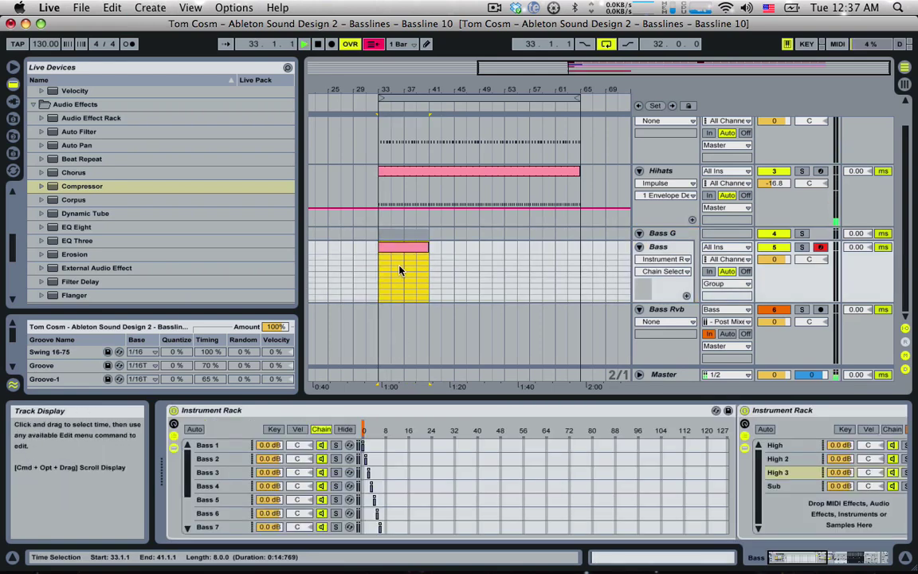
pyautogui.doubleClick(402, 253)
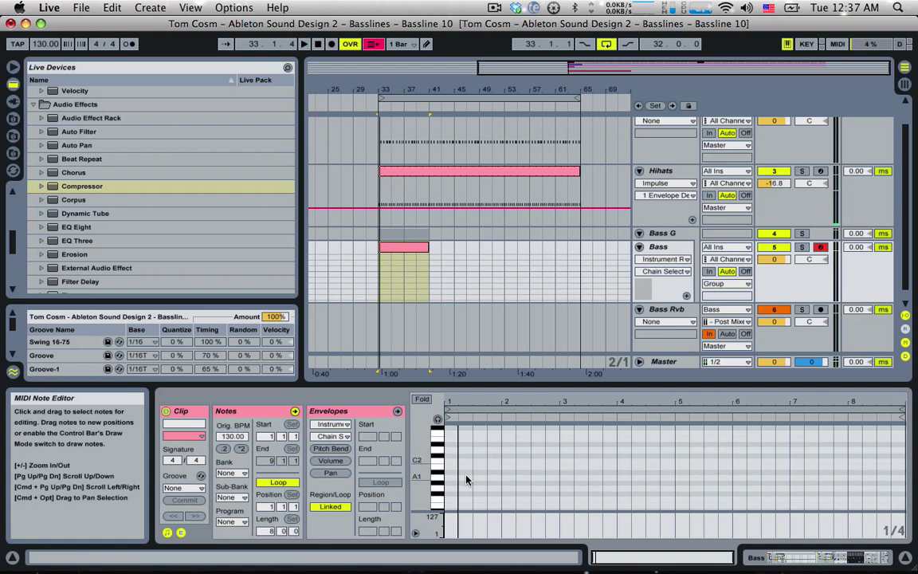
# Add a note at the clip's start, transpose it down an octave to G0, and lengthen it to two beats
pyautogui.doubleClick(452, 489)
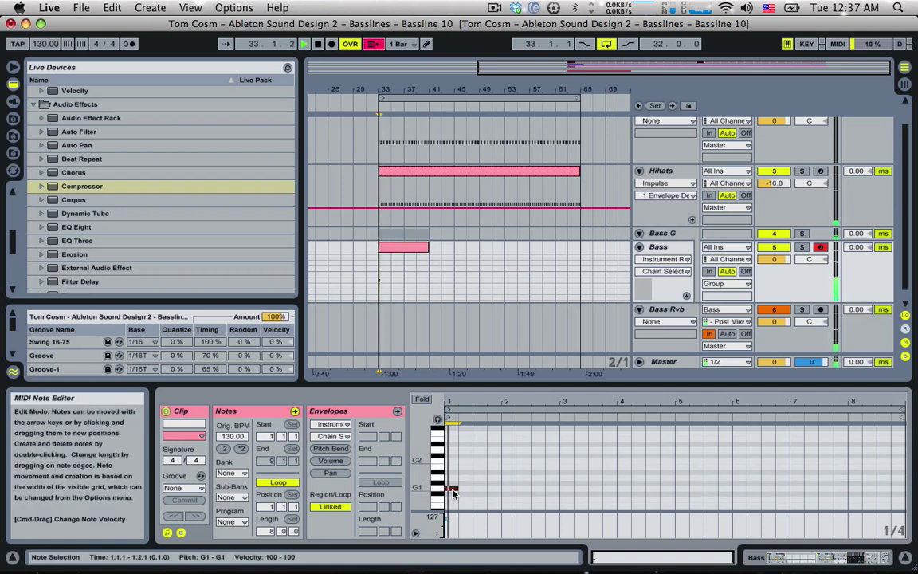
pyautogui.hotkey('shift', 'Down')
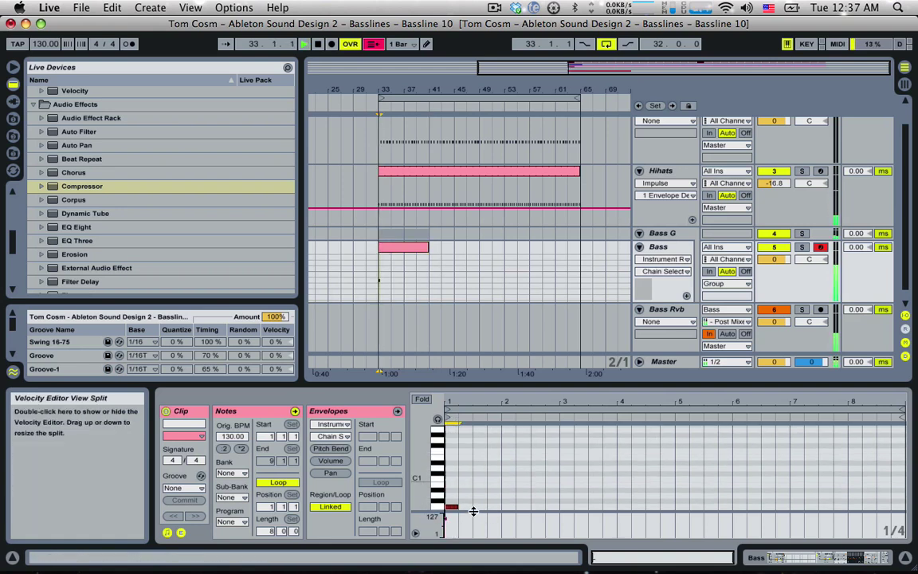
pyautogui.press('space')
pyautogui.moveTo(596, 555); pyautogui.dragTo(596, 566)
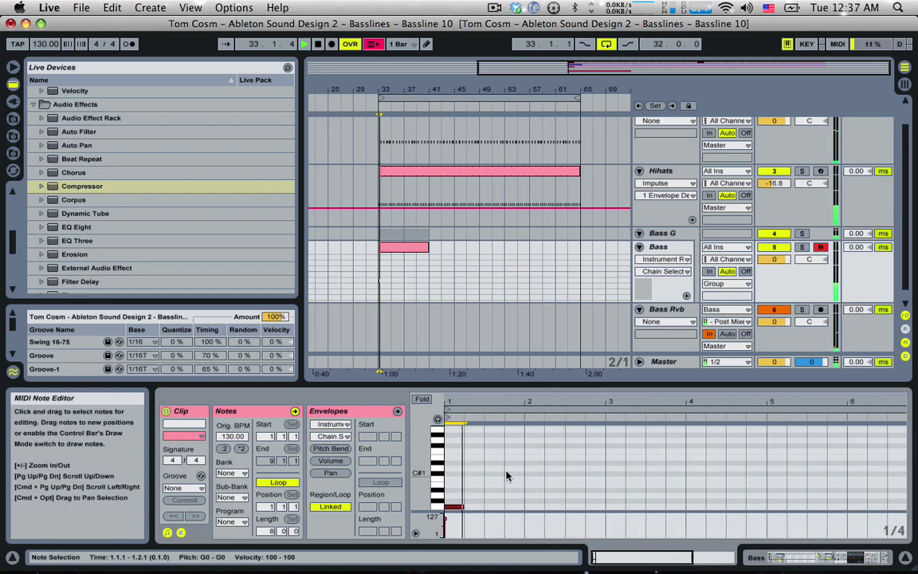
pyautogui.press('space')
pyautogui.moveTo(466, 506); pyautogui.dragTo(485, 507)
pyautogui.press('space')
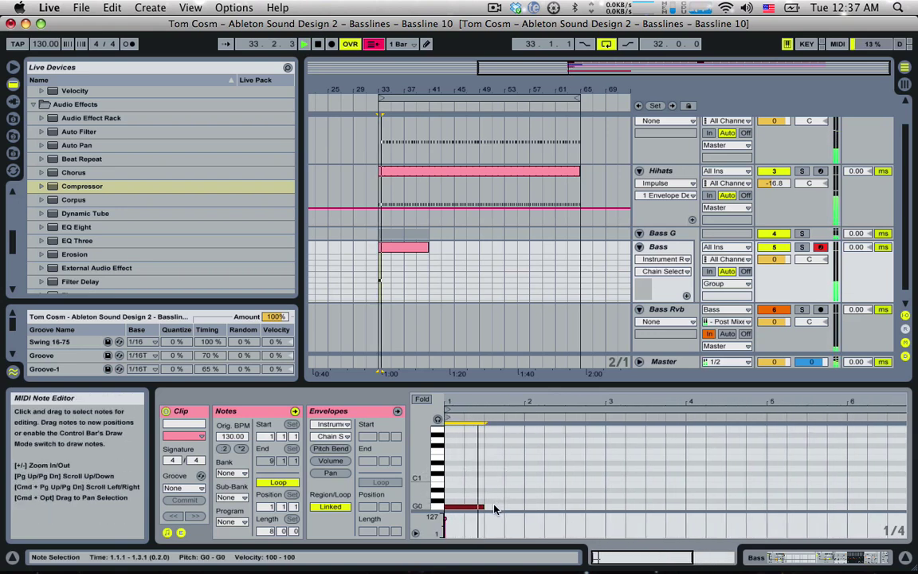
# Add a G0 note three sixteenths long at 1.3.1 and duplicate it three times in succession
pyautogui.press('space')
pyautogui.press('space')
pyautogui.doubleClick(494, 507)
pyautogui.press('space')
pyautogui.moveTo(612, 552); pyautogui.dragTo(605, 562)
pyautogui.press('space')
pyautogui.press('space')
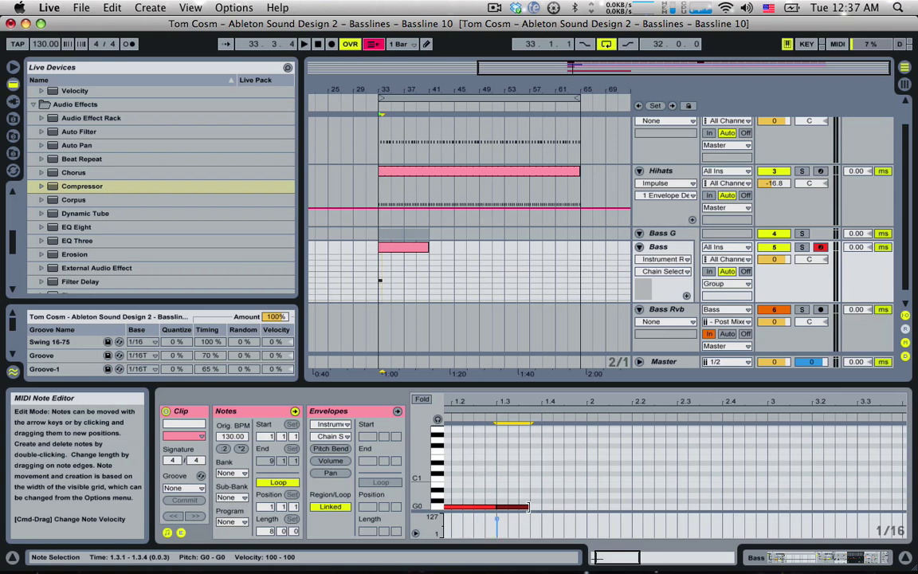
pyautogui.press('super+d')
pyautogui.press('space')
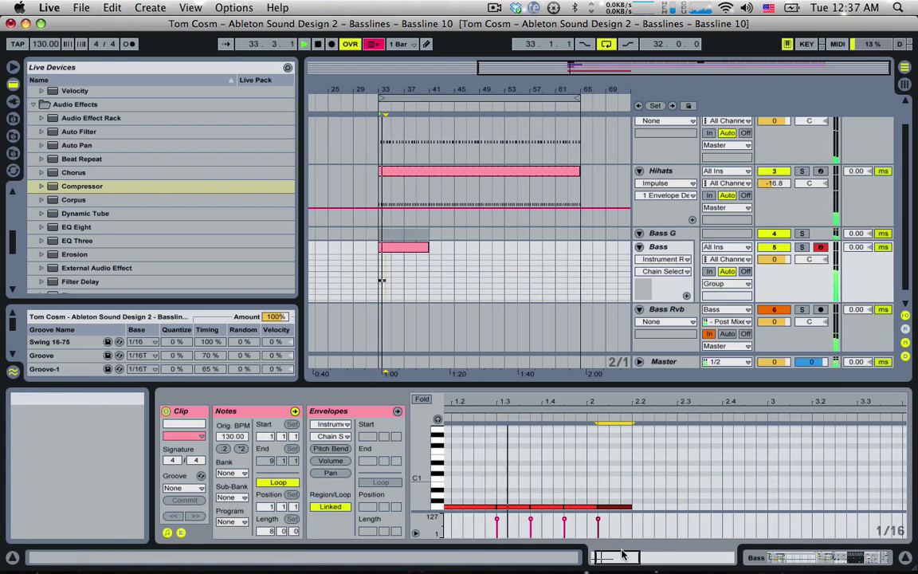
# Add sixteenth-long A#0 notes at 2.2.1 and 2.2.3, and a G0 note from 2.3.3 to 3.1.1
pyautogui.doubleClick(637, 491)
pyautogui.moveTo(639, 490); pyautogui.dragTo(655, 492)
pyautogui.press('Right')
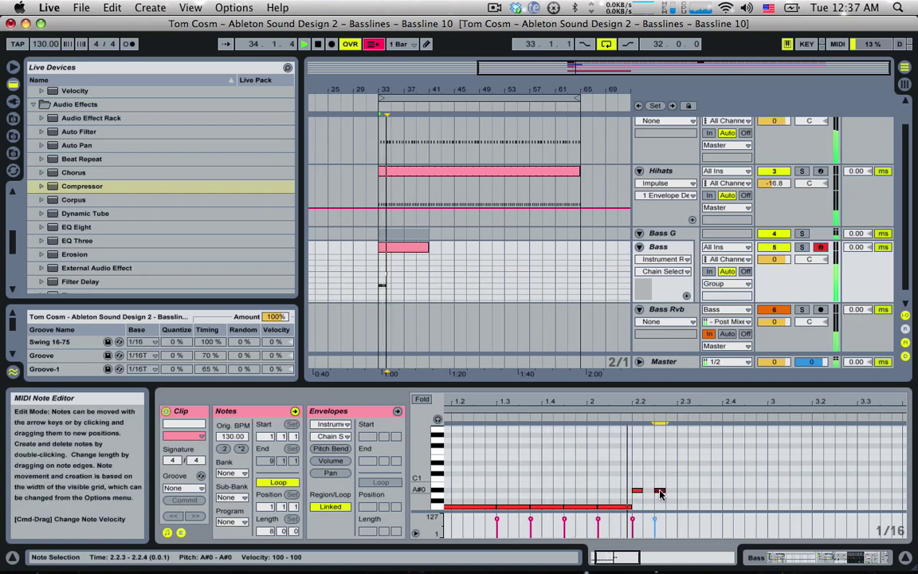
pyautogui.press('space')
pyautogui.press('space')
pyautogui.scroll(-1, 673, 502)
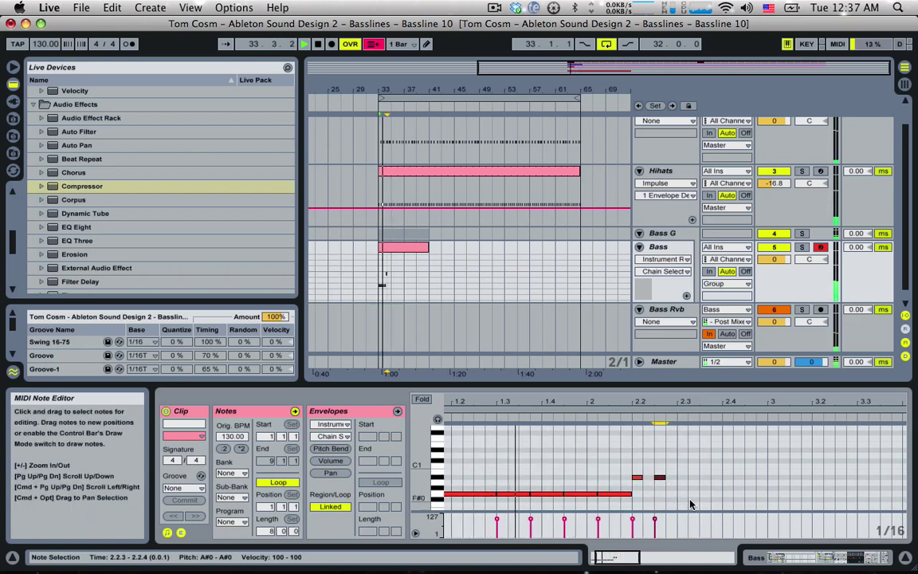
pyautogui.doubleClick(705, 494)
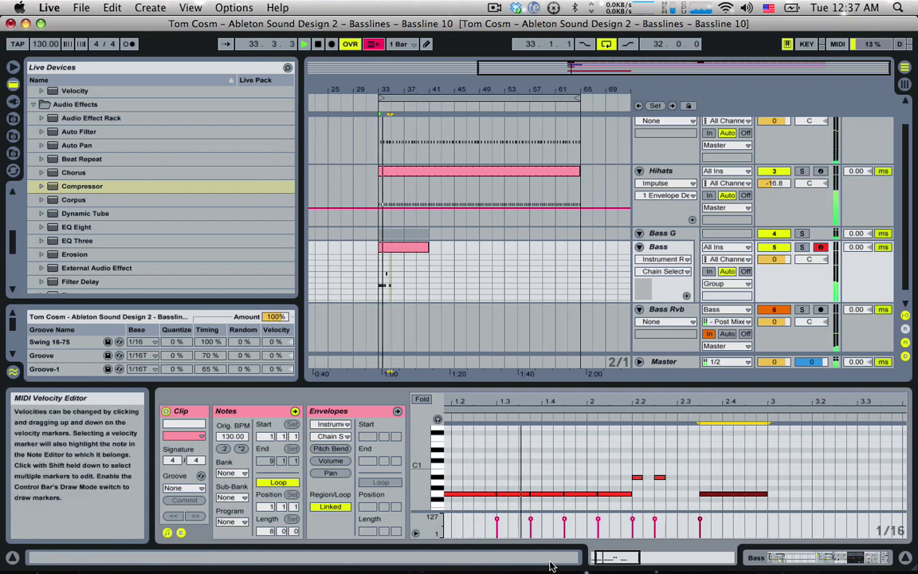
# Duplicate all notes of the two-bar pattern so that it also fills bars 3 and 4
pyautogui.moveTo(615, 557); pyautogui.dragTo(570, 501)
pyautogui.click(539, 485)
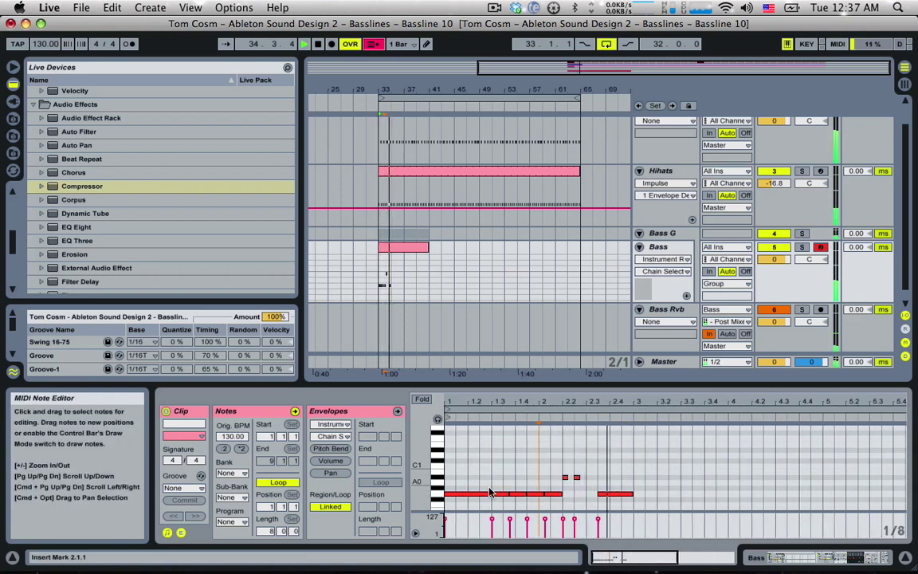
pyautogui.press('super+a')
pyautogui.press('space')
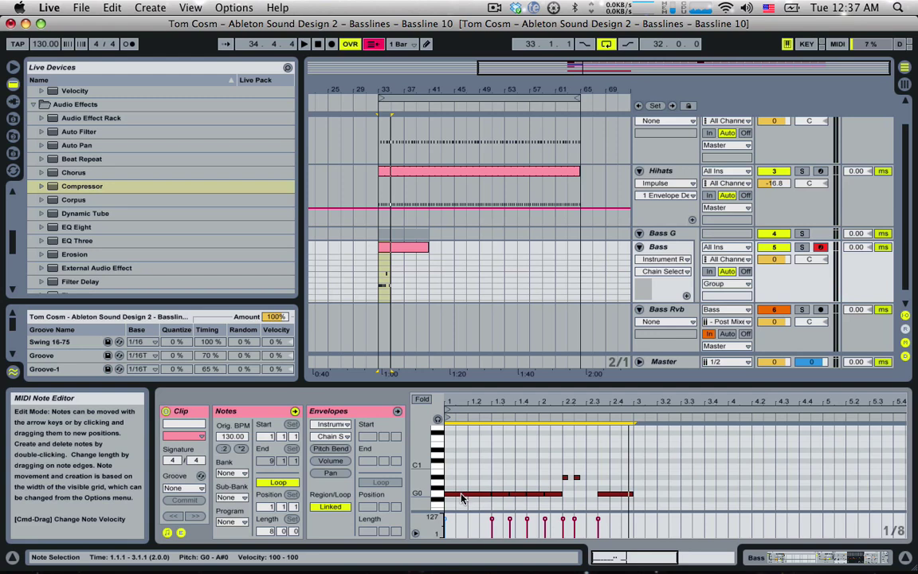
pyautogui.press('super+d')
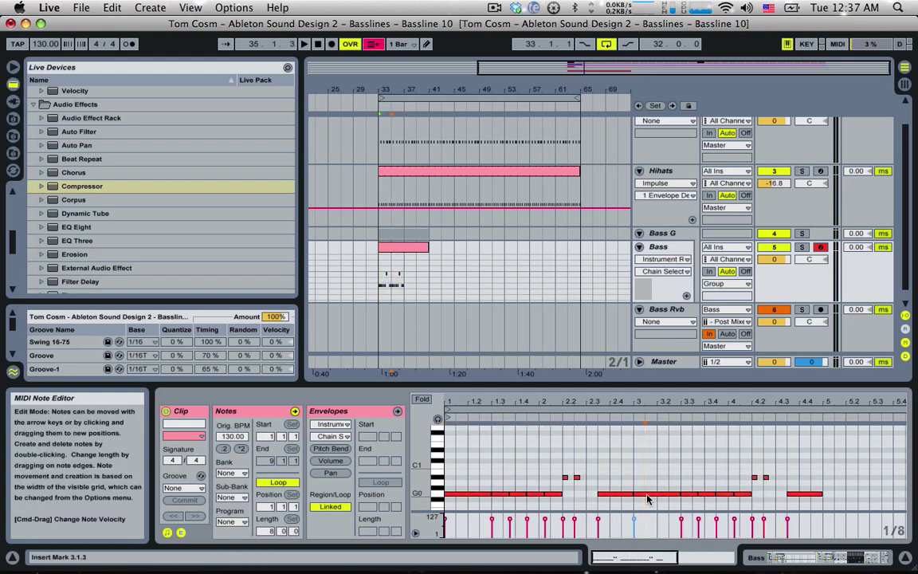
# Raise the first three notes from bar 3 onward to a descending D1, C#1 and C1
pyautogui.moveTo(646, 498); pyautogui.dragTo(647, 470)
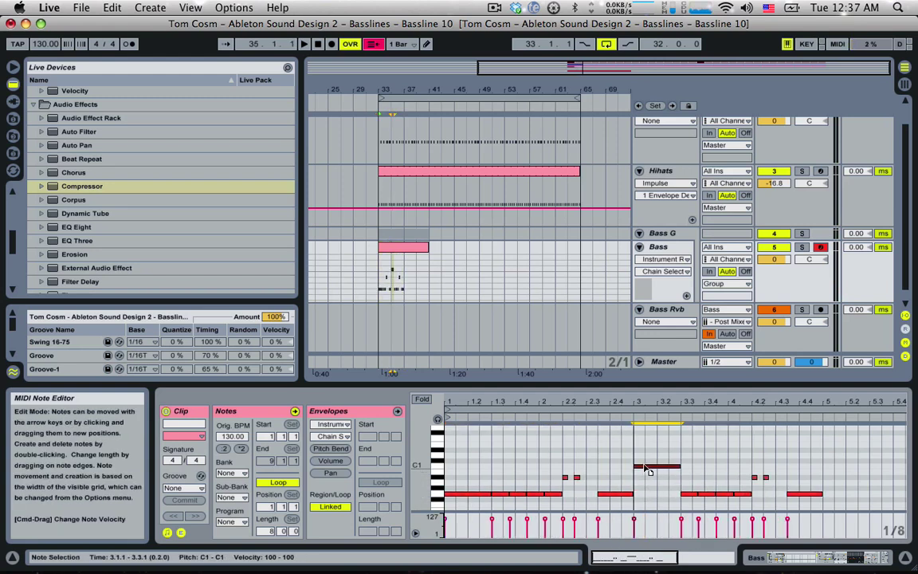
pyautogui.click(636, 466)
pyautogui.press('space')
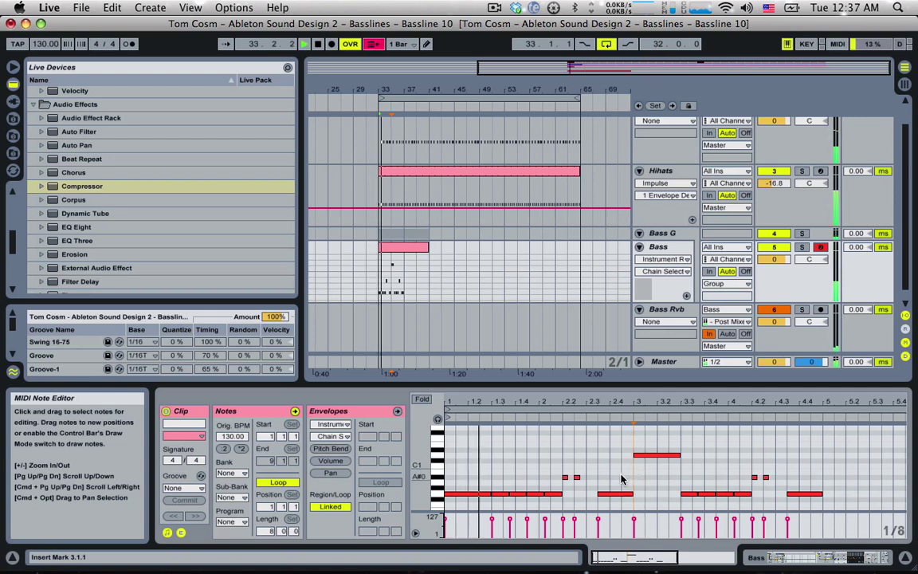
pyautogui.moveTo(693, 495); pyautogui.dragTo(709, 469)
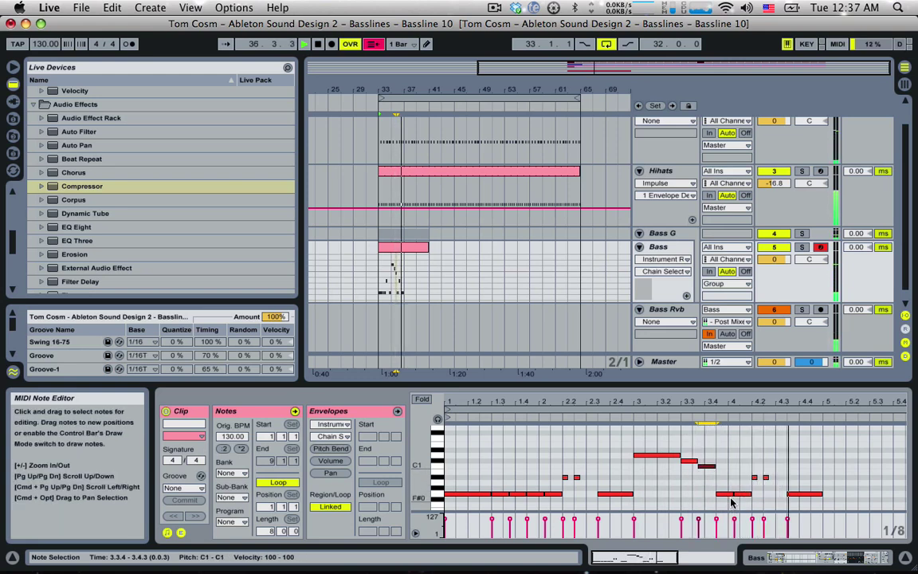
# Add two more short A#0 notes and a short F1 note at 4.3.4, moving the last G0 note out to bar 5
pyautogui.doubleClick(776, 478)
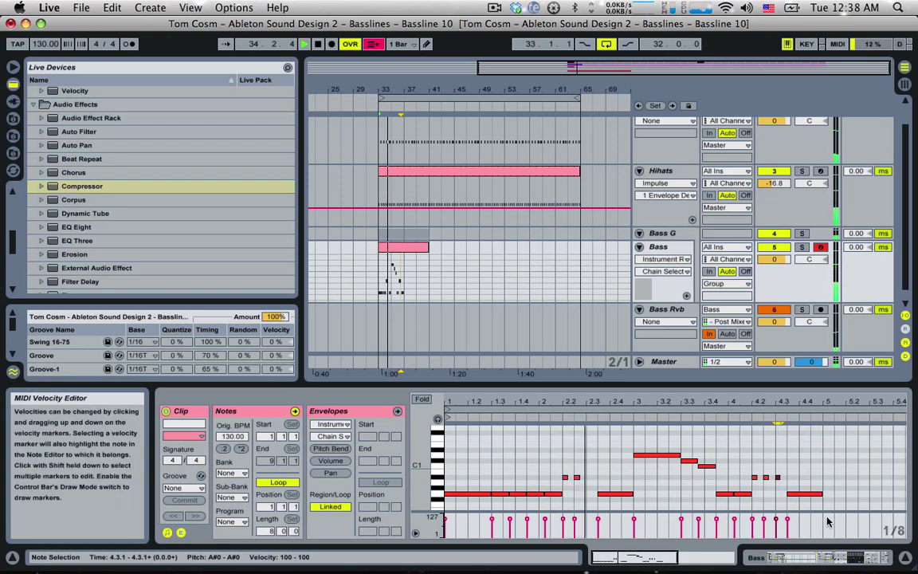
pyautogui.moveTo(804, 494); pyautogui.dragTo(839, 495)
pyautogui.click(779, 478)
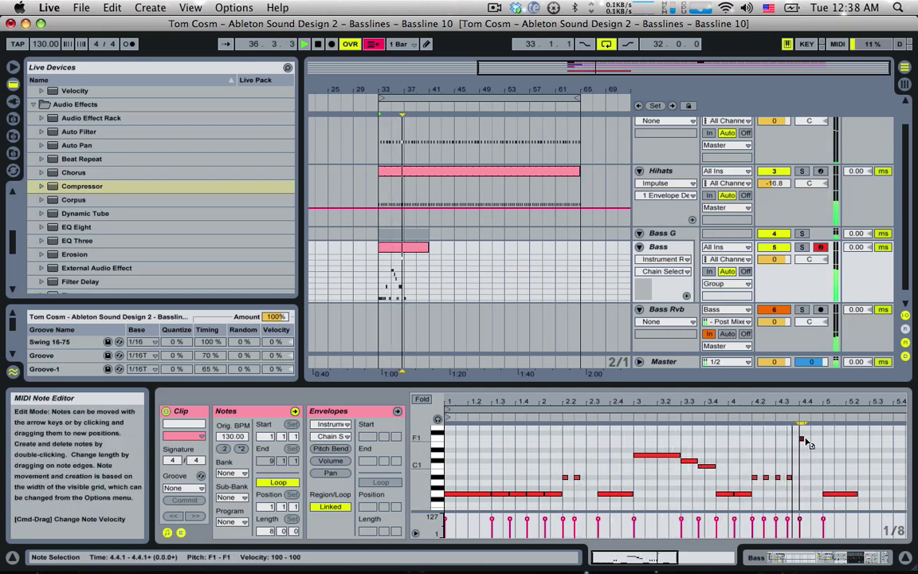
pyautogui.moveTo(658, 557); pyautogui.dragTo(655, 572)
pyautogui.moveTo(719, 438); pyautogui.dragTo(711, 439)
pyautogui.scroll(-2, 736, 466)
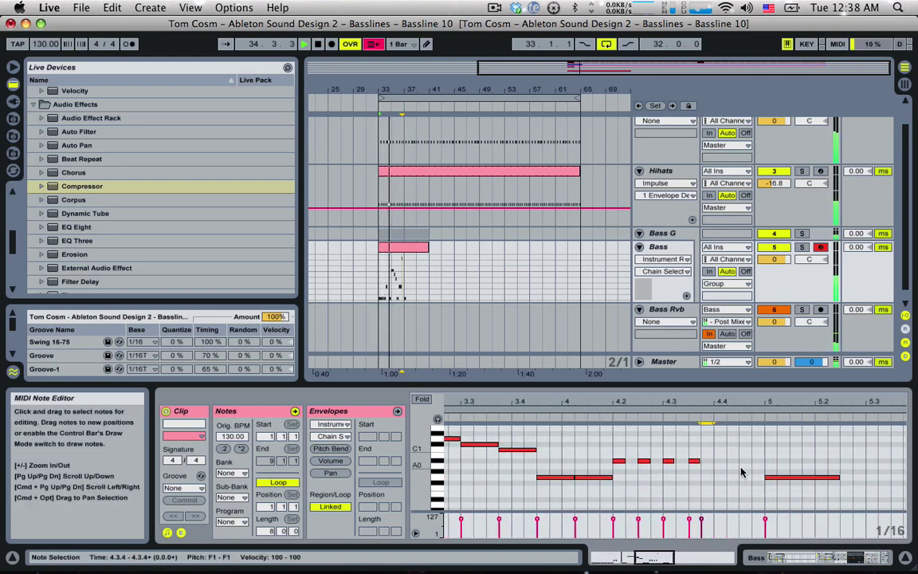
# Lower the last G0 note to F0 and place it from 4.4.3 to 5.1.1
pyautogui.click(772, 478)
pyautogui.moveTo(773, 481); pyautogui.dragTo(719, 494)
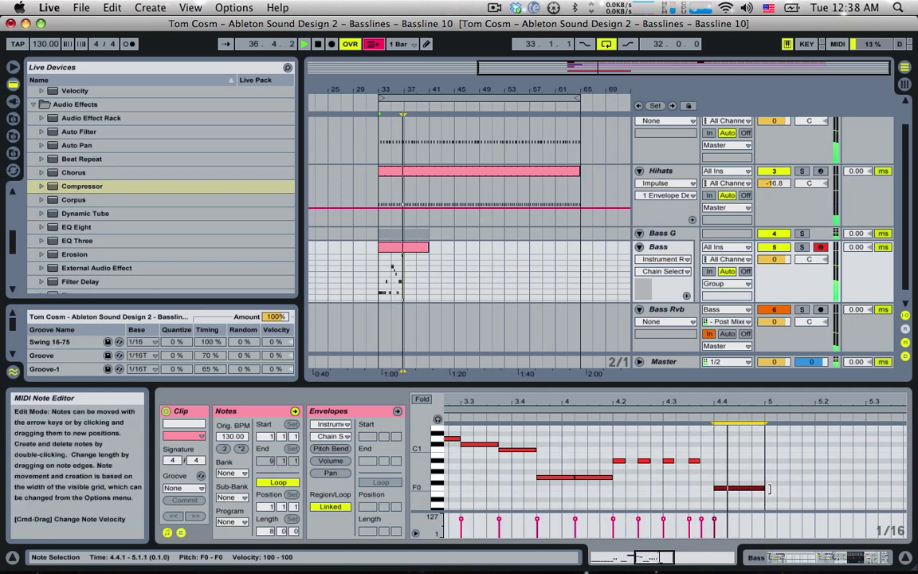
pyautogui.scroll(2, 733, 487)
pyautogui.scroll(-2, 733, 488)
pyautogui.moveTo(733, 486); pyautogui.dragTo(764, 485)
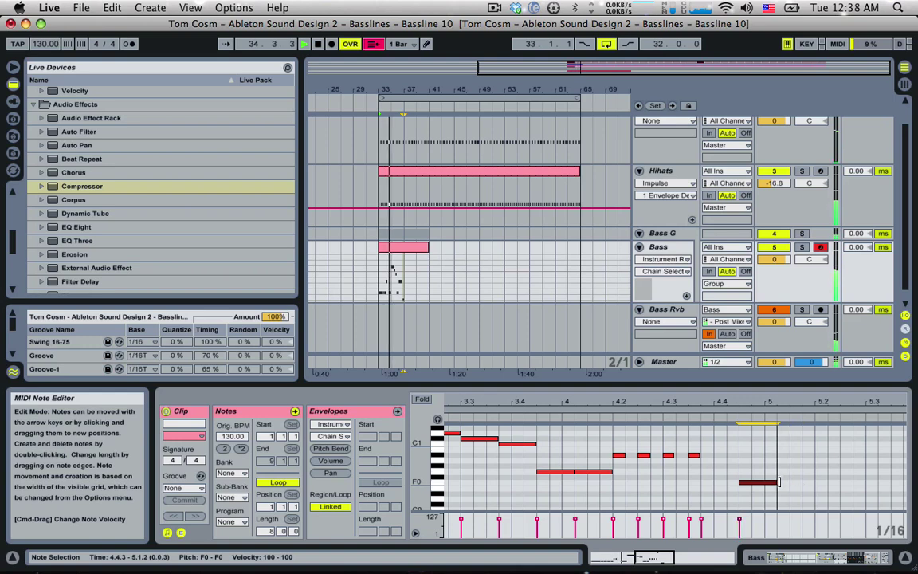
# Duplicate all notes of the four-bar bassline so that the pattern also fills bars 5 to 8
pyautogui.moveTo(655, 557); pyautogui.dragTo(652, 518)
pyautogui.press('XF86AudioRaiseVolume')
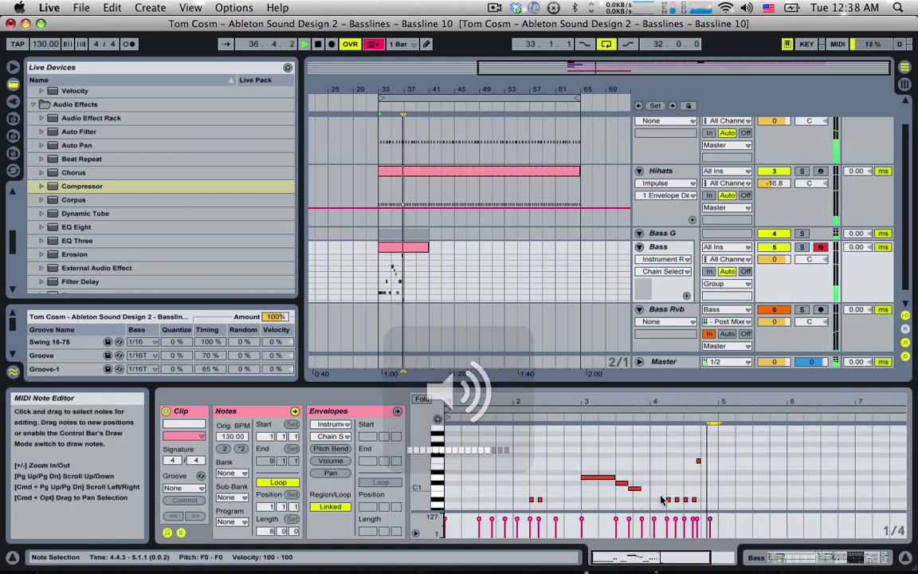
pyautogui.scroll(-2, 618, 508)
pyautogui.press('space')
pyautogui.press('space')
pyautogui.press('space')
pyautogui.press('super+a')
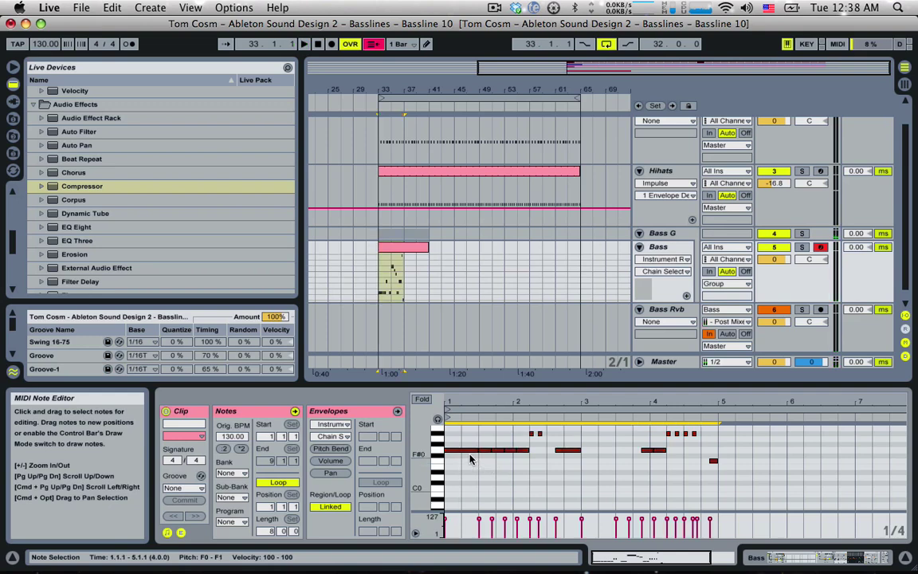
pyautogui.press('super+d')
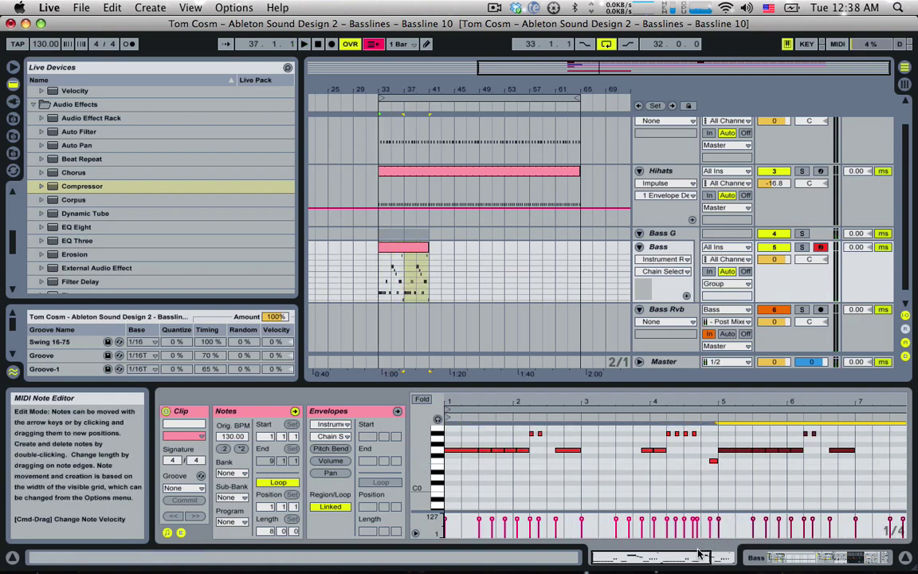
# Raise the first note of bar 5 by an octave to G1
pyautogui.press('space')
pyautogui.moveTo(699, 553); pyautogui.dragTo(699, 546)
pyautogui.scroll(5, 697, 482)
pyautogui.scroll(-3, 695, 484)
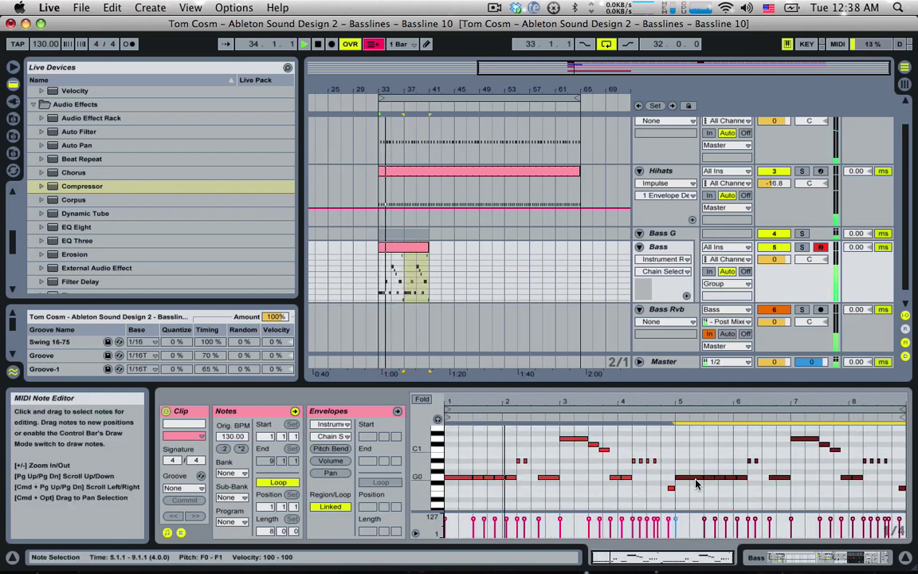
pyautogui.click(695, 480)
pyautogui.click(693, 484)
pyautogui.moveTo(692, 478); pyautogui.dragTo(693, 447)
pyautogui.scroll(-2, 709, 468)
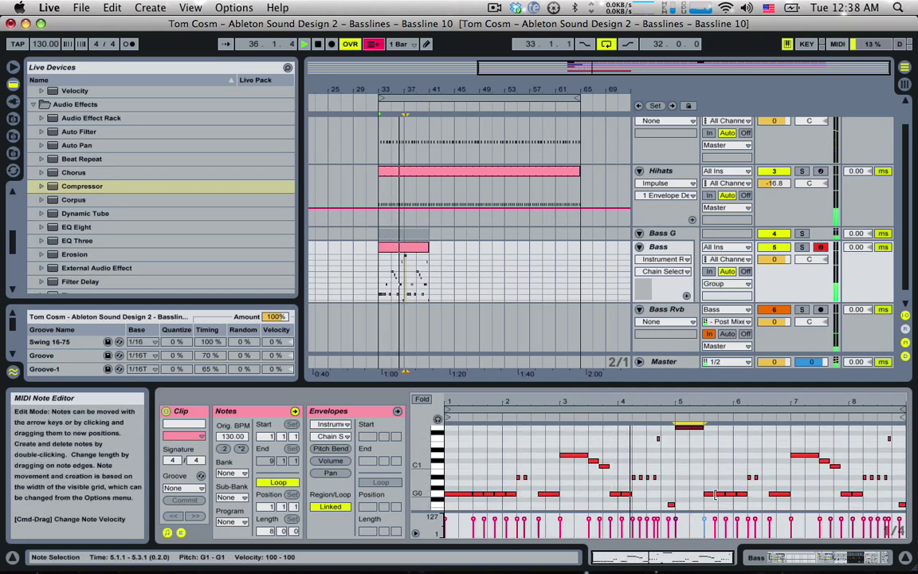
pyautogui.click(710, 494)
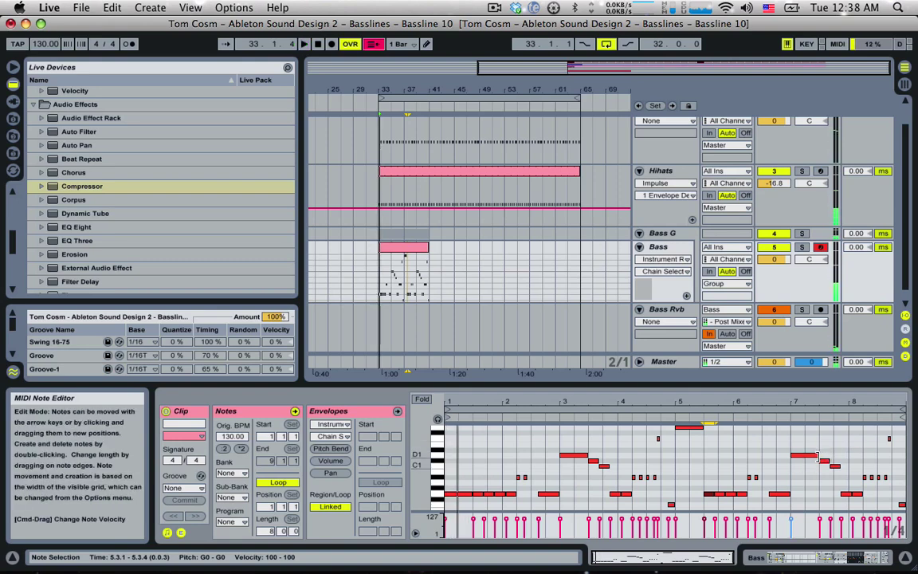
# Shorten the D1 note at the start of bar 7 to three sixteenths
pyautogui.moveTo(702, 553); pyautogui.dragTo(700, 564)
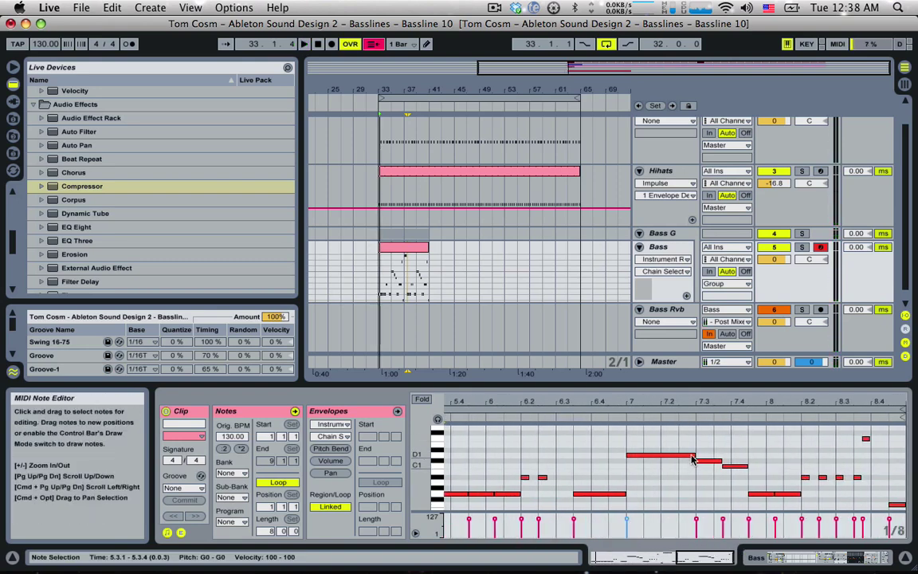
pyautogui.moveTo(694, 455); pyautogui.dragTo(661, 455)
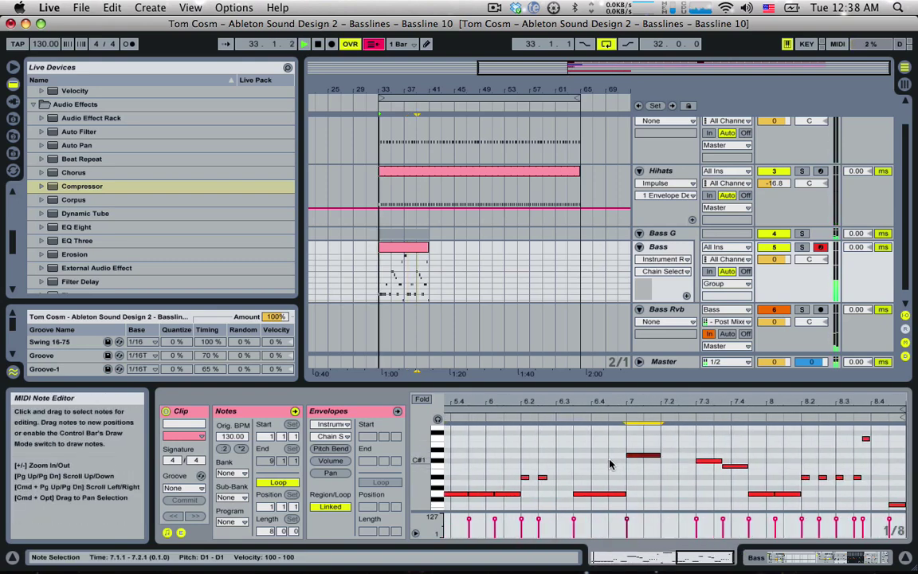
pyautogui.click(624, 463)
pyautogui.press('space')
pyautogui.press('space')
pyautogui.press('space')
pyautogui.press('space')
pyautogui.moveTo(700, 554); pyautogui.dragTo(698, 565)
pyautogui.moveTo(686, 455); pyautogui.dragTo(676, 455)
# Make three consecutive copies of the shortened D1 note and delete the old C#1 and C1 notes in bar 7
pyautogui.press('super+d')
pyautogui.press('super+d')
pyautogui.moveTo(779, 465); pyautogui.dragTo(787, 470)
pyautogui.press('Delete')
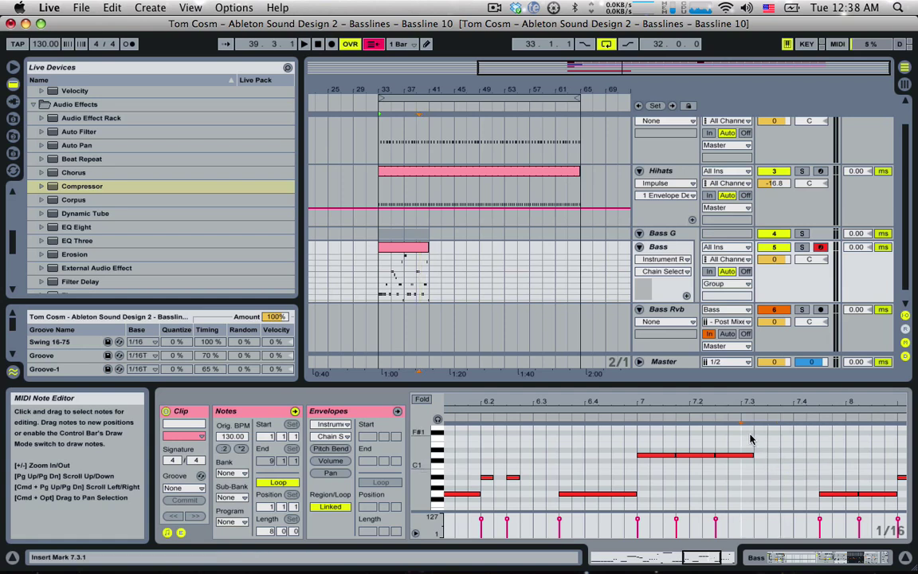
pyautogui.click(731, 456)
pyautogui.press('super+d')
# Lower the three D1 copies to C#1, C1 and A#0, and move the following G0 note to 7.4.1
pyautogui.click(636, 460)
pyautogui.press('space')
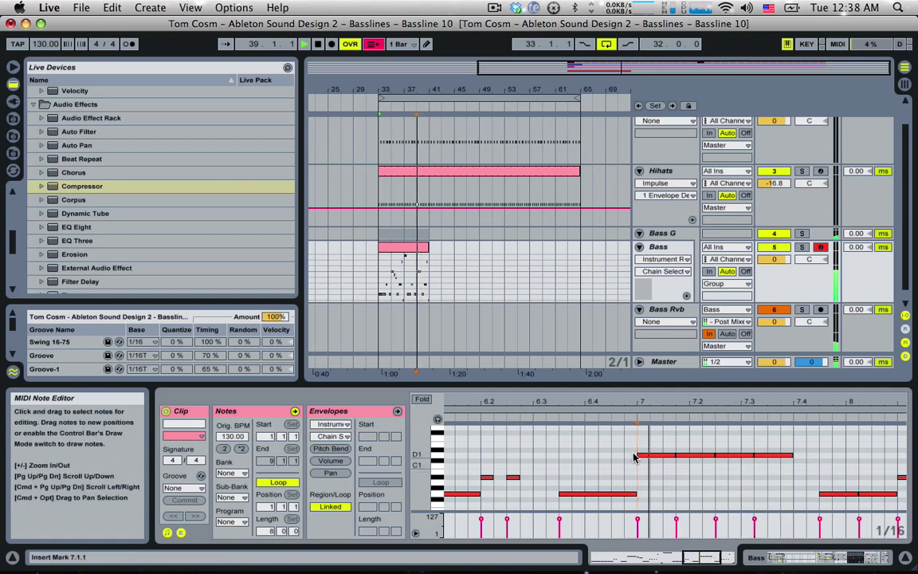
pyautogui.click(683, 455)
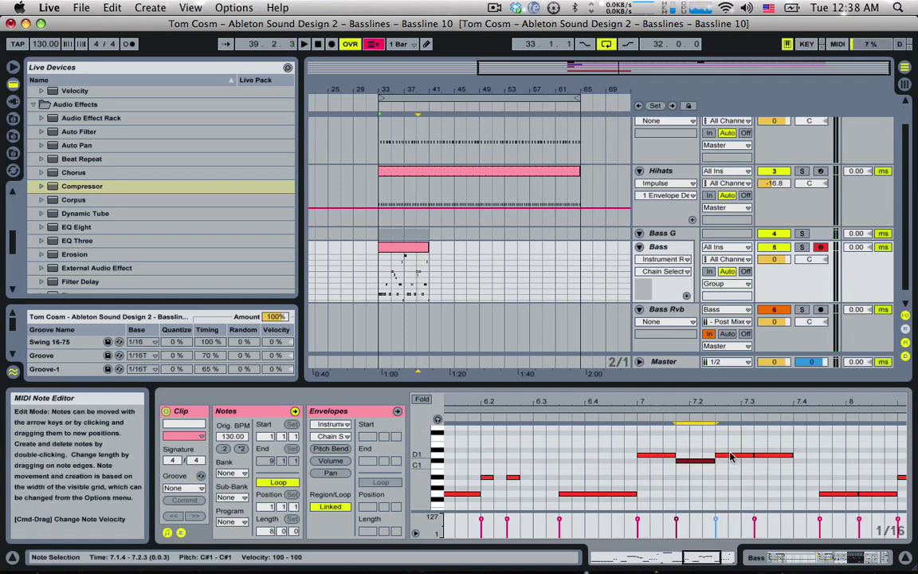
pyautogui.moveTo(729, 461); pyautogui.dragTo(775, 478)
pyautogui.press('space')
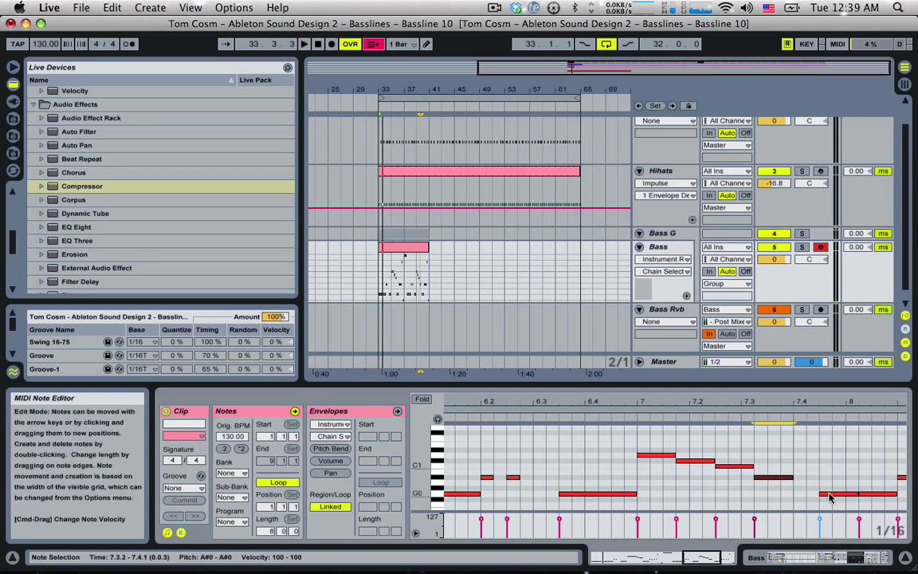
pyautogui.moveTo(829, 496); pyautogui.dragTo(821, 497)
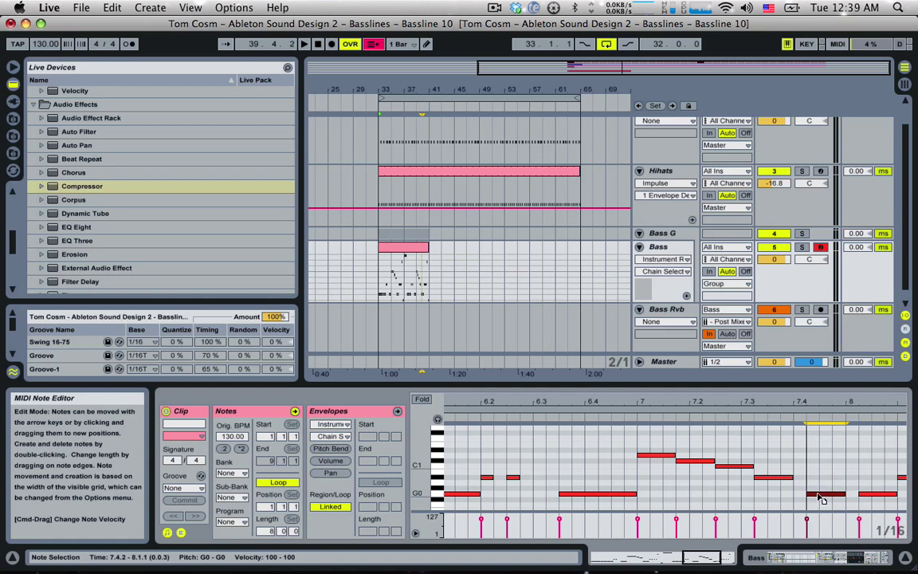
pyautogui.click(564, 468)
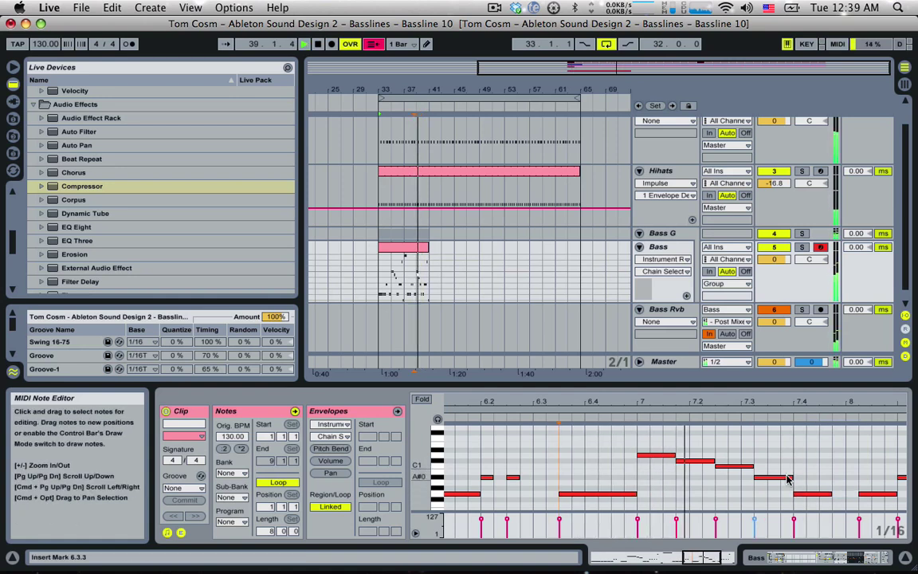
# Build a rise of A#0 at 7.4.4, C1 at 8.1.3 and D1 at 8.2.2, deleting the short A#0 notes in bar 8
pyautogui.moveTo(693, 558); pyautogui.dragTo(702, 556)
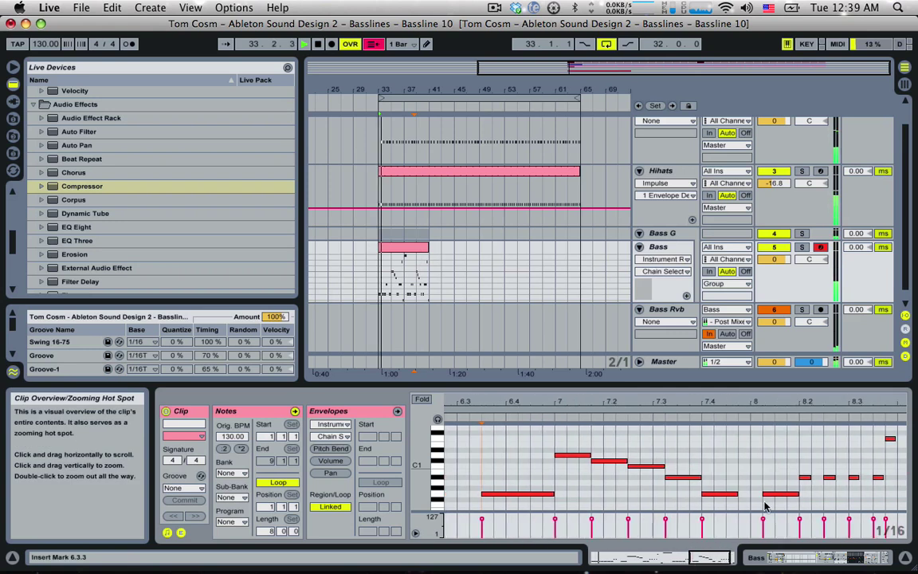
pyautogui.moveTo(770, 494); pyautogui.dragTo(903, 489)
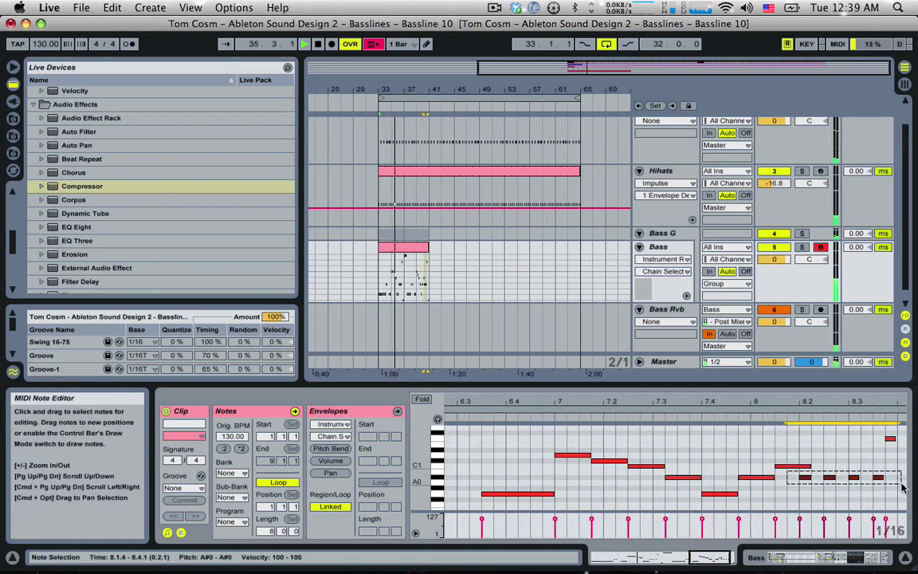
pyautogui.press('Delete')
pyautogui.click(784, 467)
pyautogui.keyDown('alt'); pyautogui.moveTo(784, 469); pyautogui.dragTo(828, 456); pyautogui.keyUp('alt')
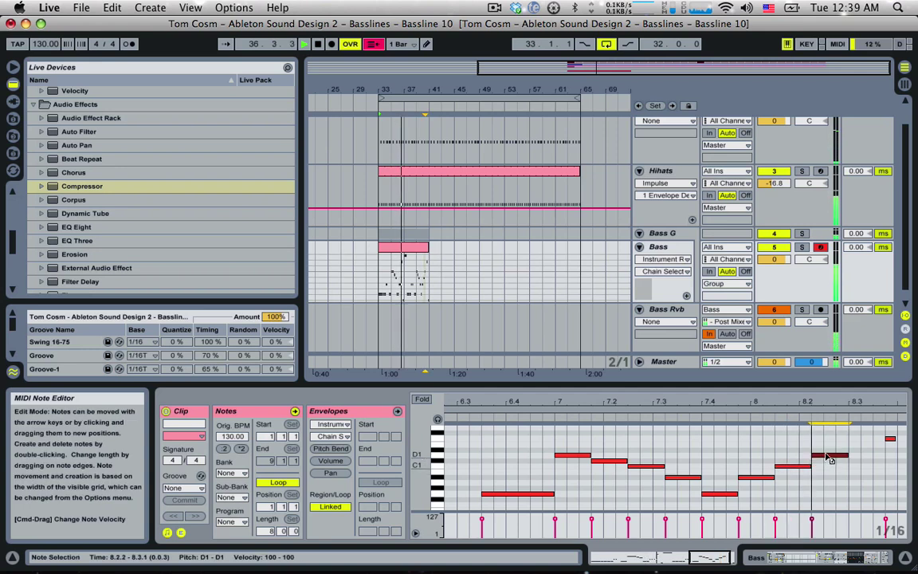
# Top the rise with a G1 note at 8.3.1, removing the short F1 note near the end of bar 8
pyautogui.scroll(3, 829, 457)
pyautogui.moveTo(889, 468); pyautogui.dragTo(862, 458)
pyautogui.moveTo(701, 558); pyautogui.dragTo(713, 556)
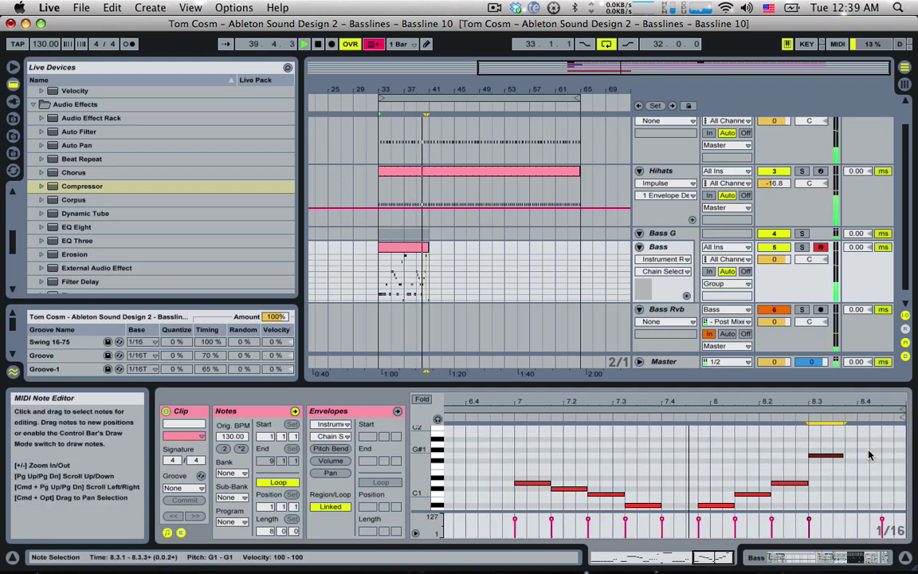
# Place short G0 notes at 8.4.1 and 8.4.2 and delete the F0 note at 8.4.3
pyautogui.scroll(-3, 870, 462)
pyautogui.click(865, 488)
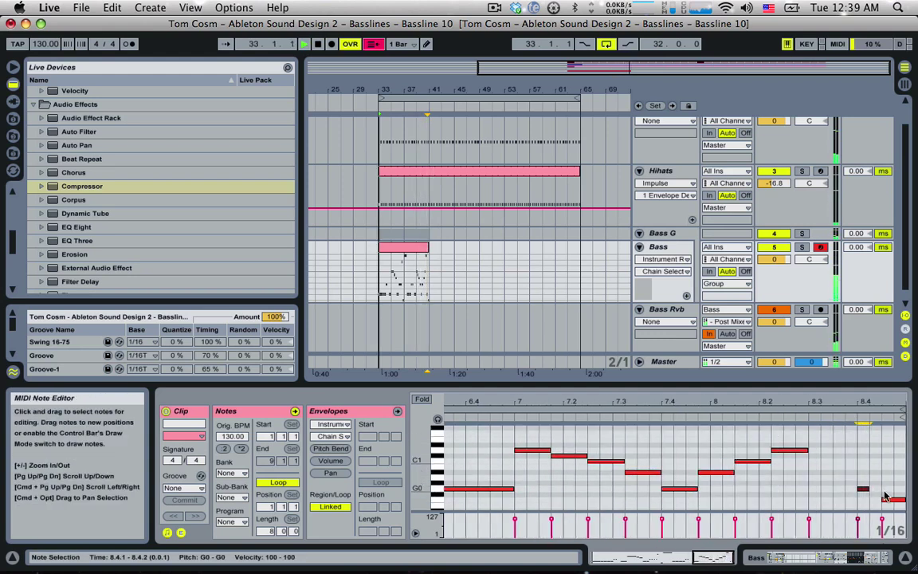
pyautogui.doubleClick(864, 489)
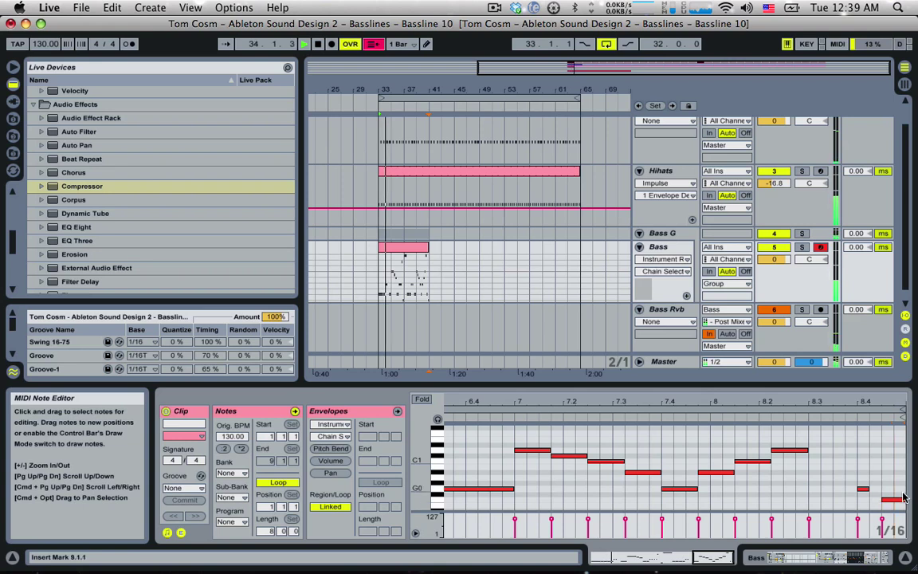
pyautogui.doubleClick(901, 498)
pyautogui.click(864, 489)
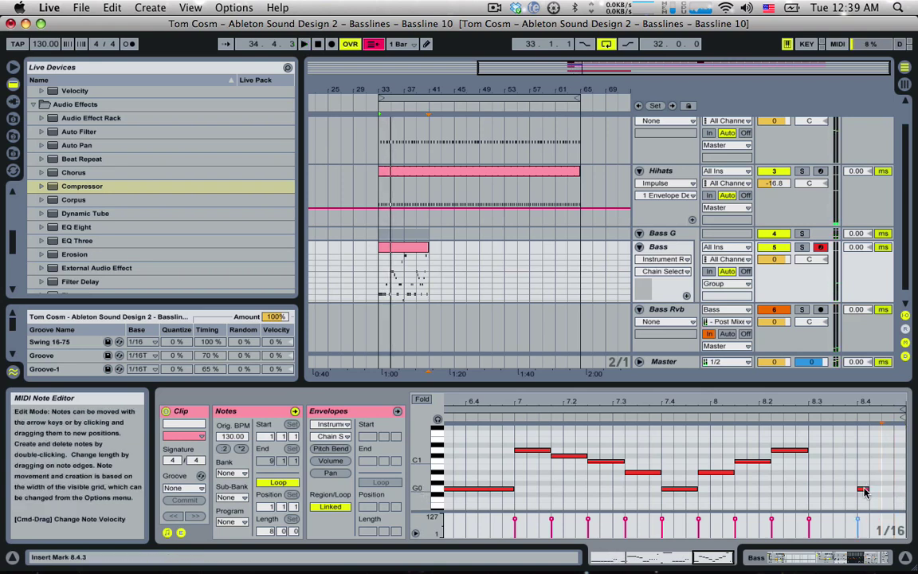
pyautogui.press('space')
pyautogui.press('super+d')
# Copy the two short G0 notes to 8.4.3, raise the copies an octave to G1, and play the result
pyautogui.moveTo(859, 482); pyautogui.dragTo(871, 489)
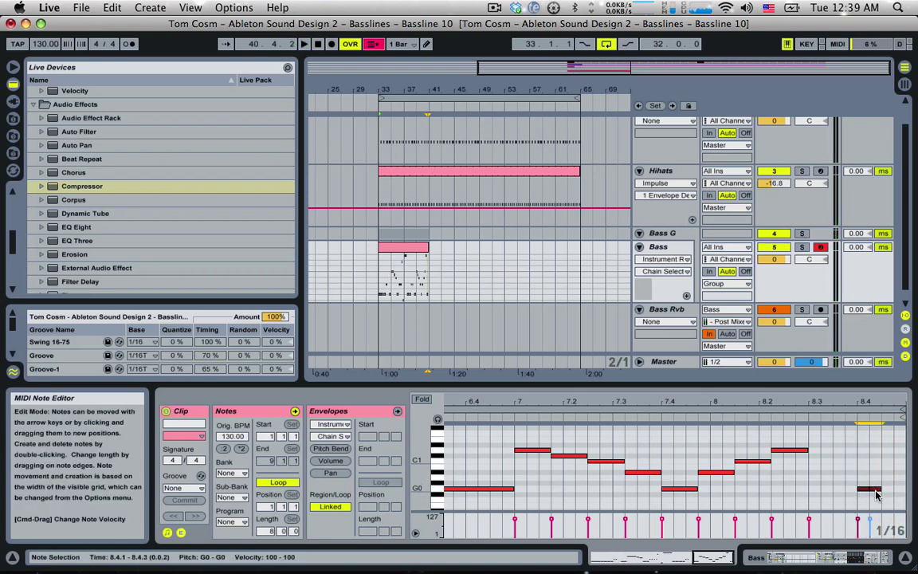
pyautogui.hotkey('shift', 'Up')
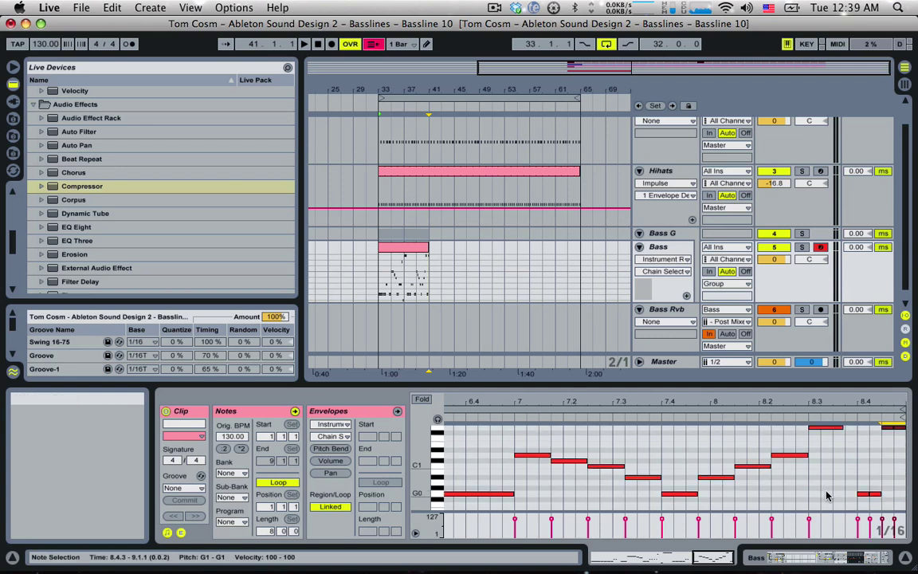
pyautogui.click(830, 493)
pyautogui.press('space')
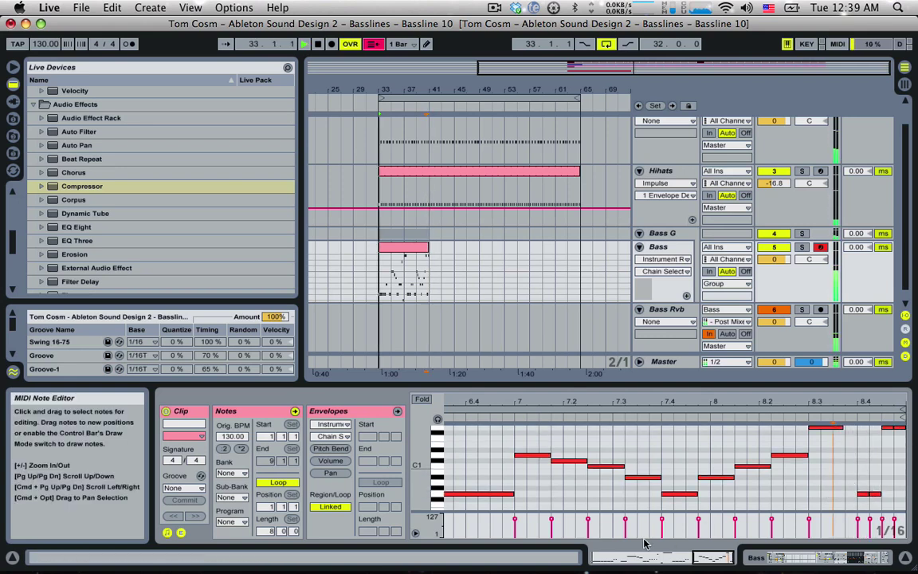
# Extend the looping Bass clip in the arrangement to 32 bars, ending at bar 65
pyautogui.click(429, 250)
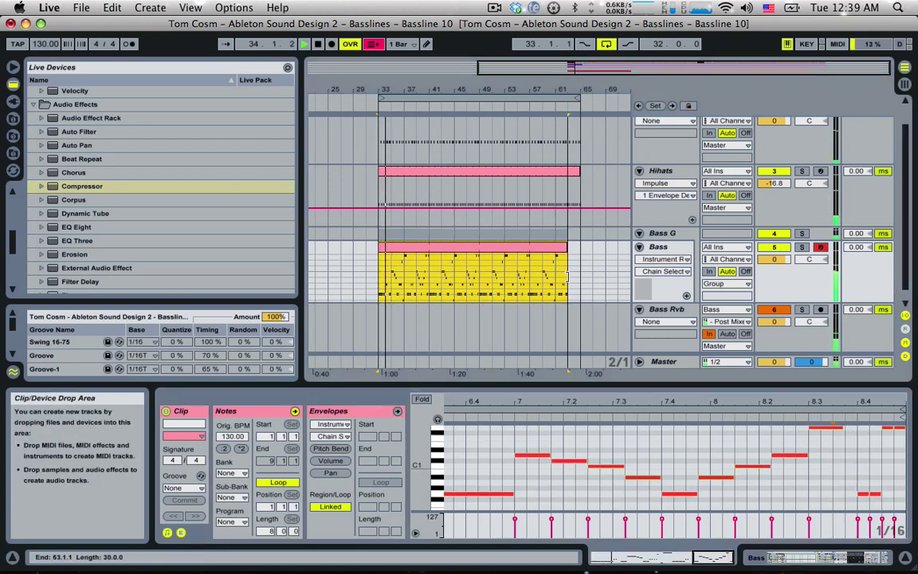
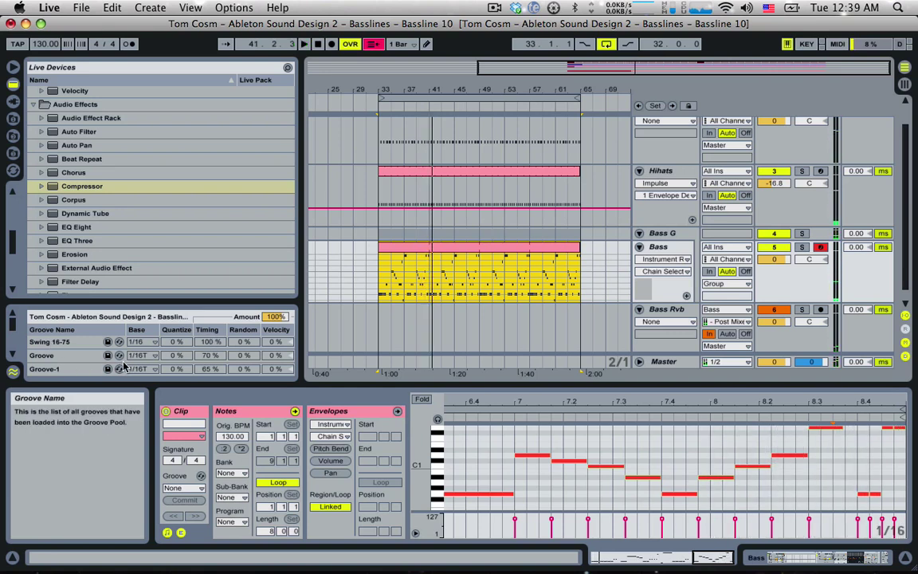
# Delete the grooves Groove and Groove-1 from the groove pool, keeping only Swing 16-75
pyautogui.click(67, 343)
pyautogui.click(62, 358)
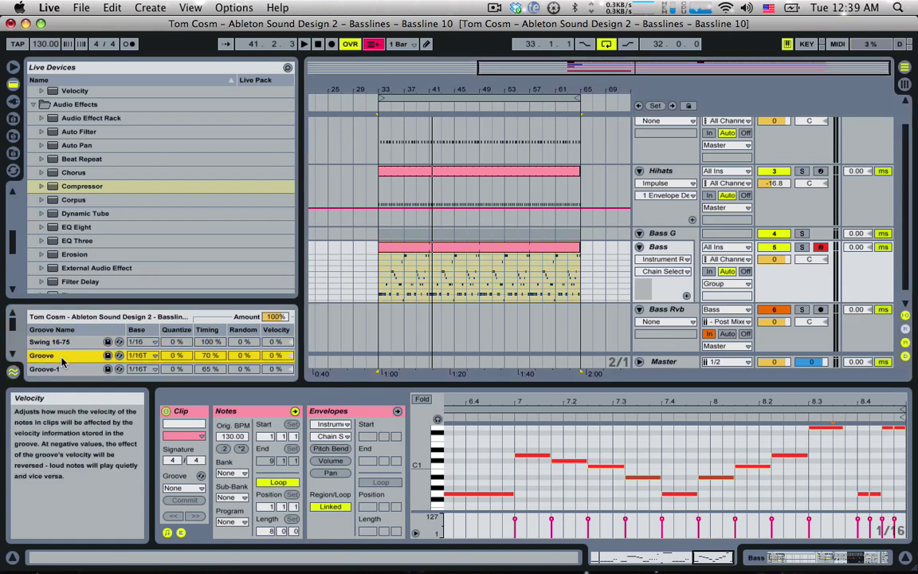
pyautogui.click(58, 368)
pyautogui.click(57, 352)
pyautogui.click(64, 342)
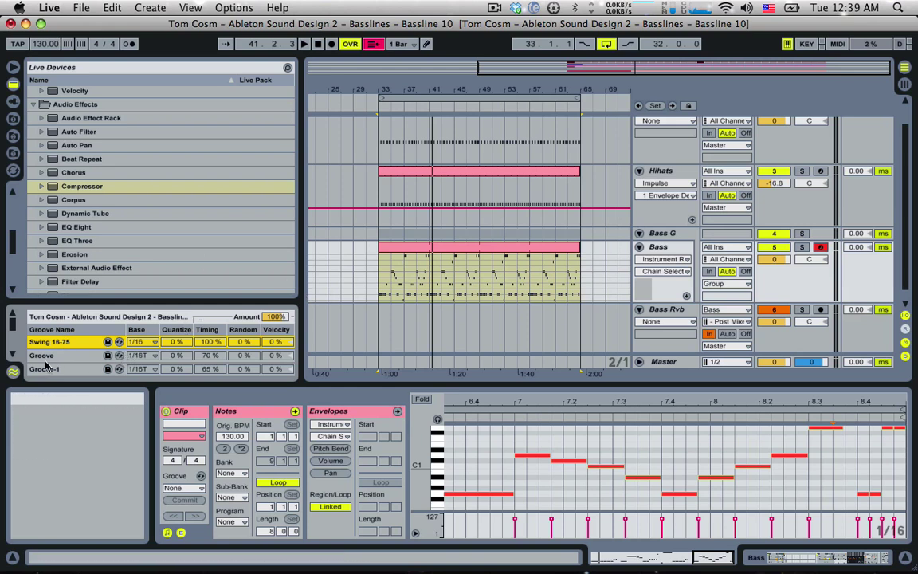
pyautogui.click(68, 356)
pyautogui.press('Delete')
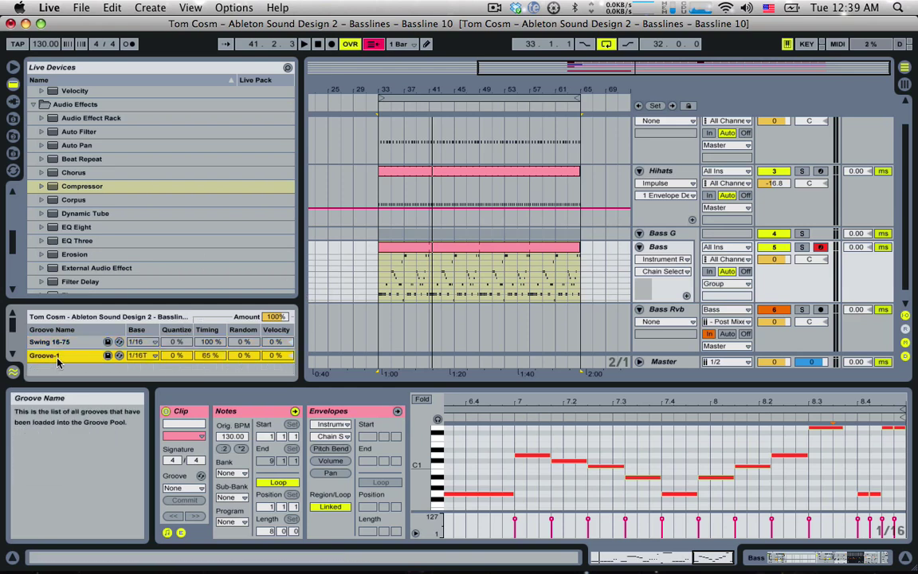
pyautogui.press('Delete')
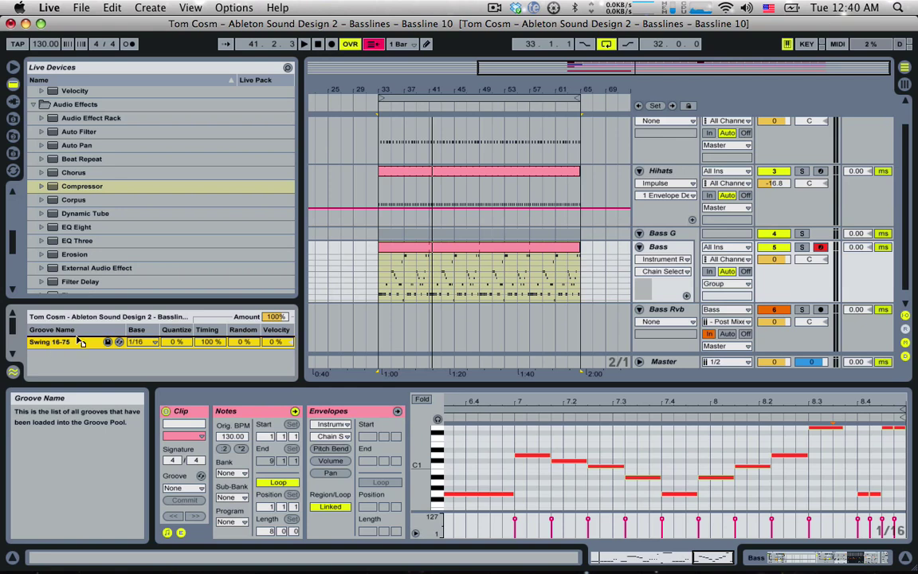
# Apply the Swing 16-75 groove to the Bass clip and audition it
pyautogui.click(390, 259)
pyautogui.click(408, 254)
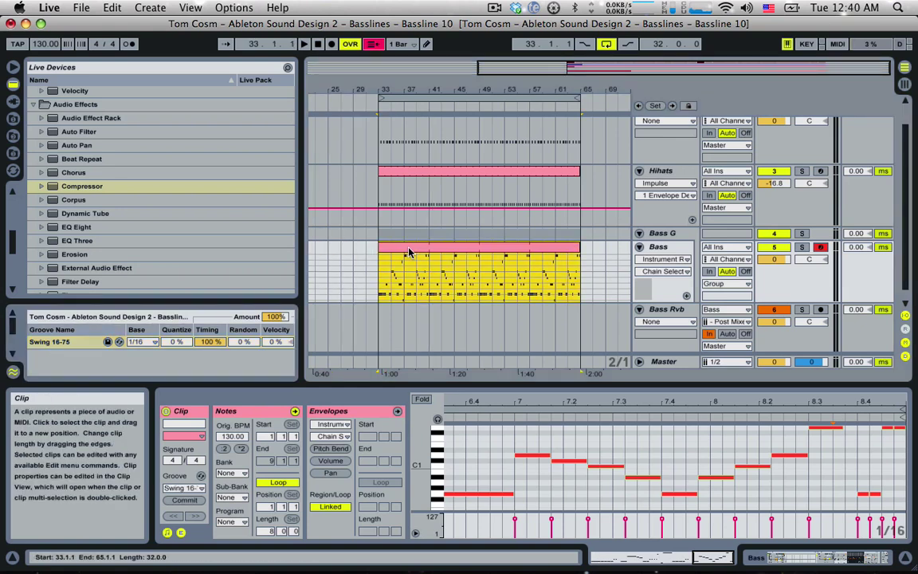
pyautogui.press('space')
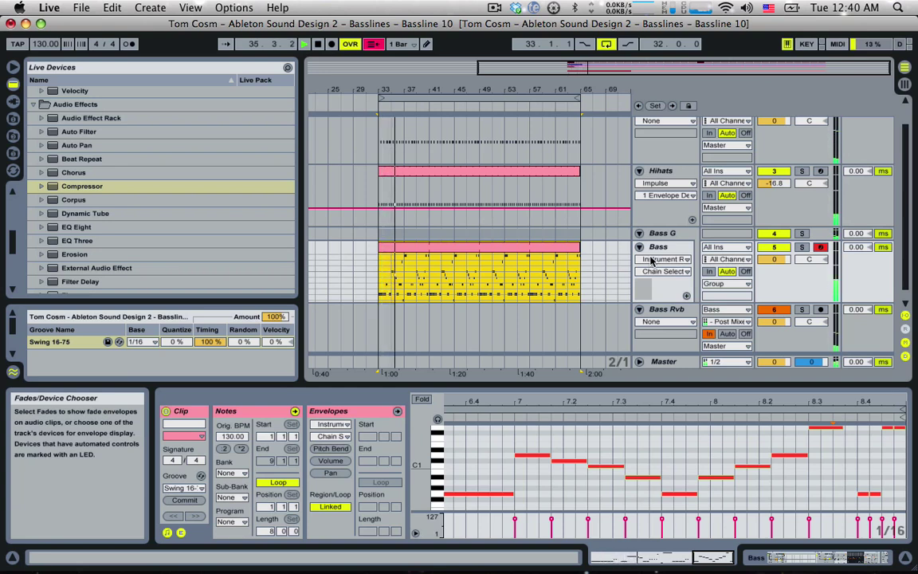
pyautogui.scroll(2, 613, 266)
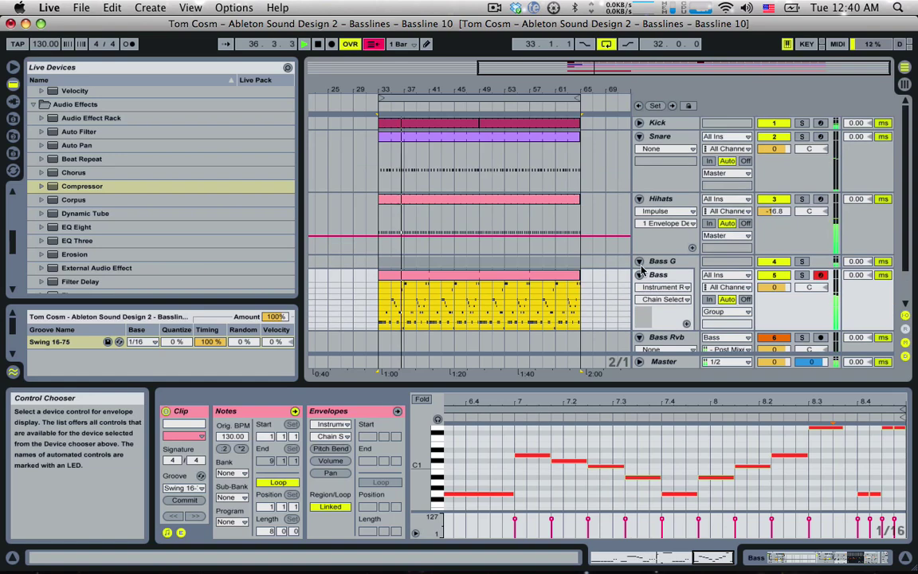
pyautogui.press('space')
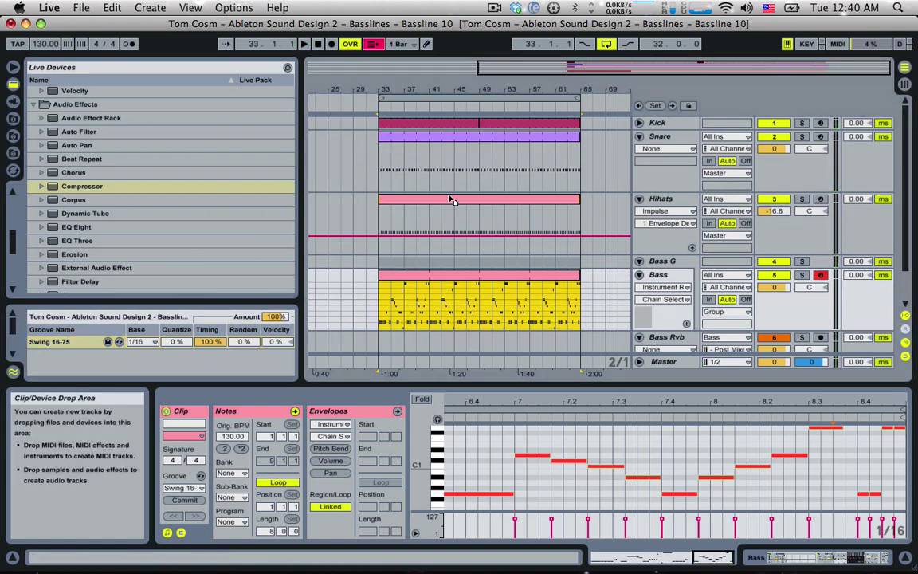
# Apply the Swing 16-75 groove to the Kick clip and audition it with the other tracks
pyautogui.moveTo(82, 345); pyautogui.dragTo(443, 112)
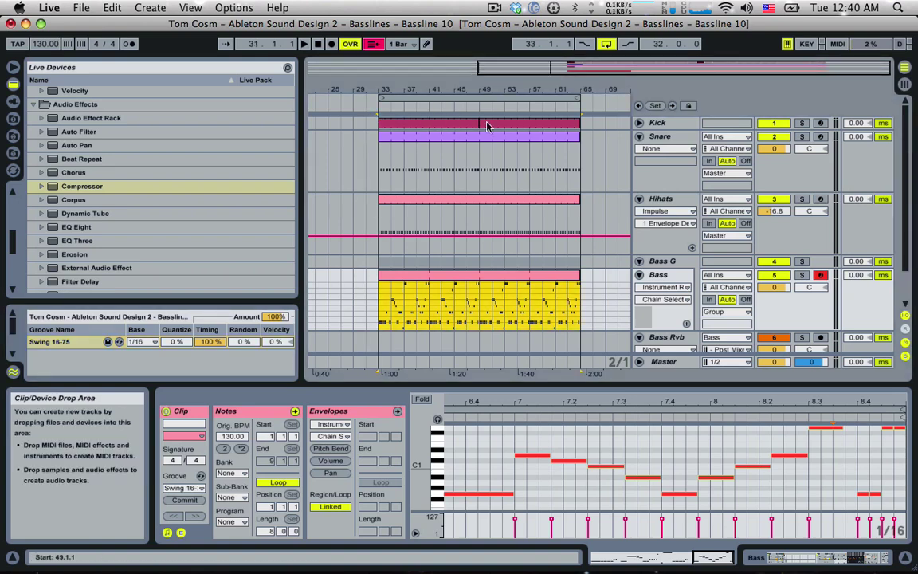
pyautogui.click(476, 124)
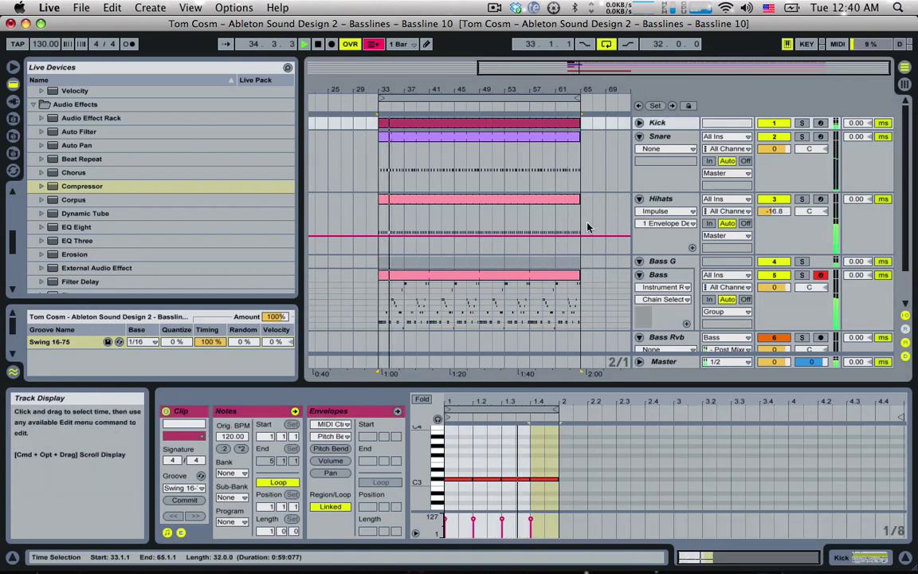
pyautogui.scroll(-2, 587, 229)
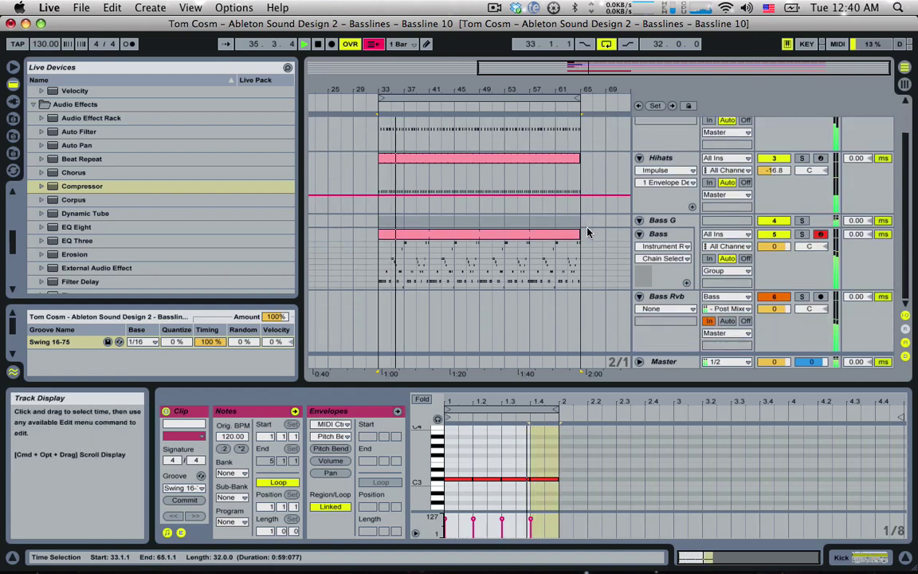
# Raise the Bass track's Chain Selector envelope from 33.3.4 to 33.4.3 so that span plays Bass 2
pyautogui.click(656, 234)
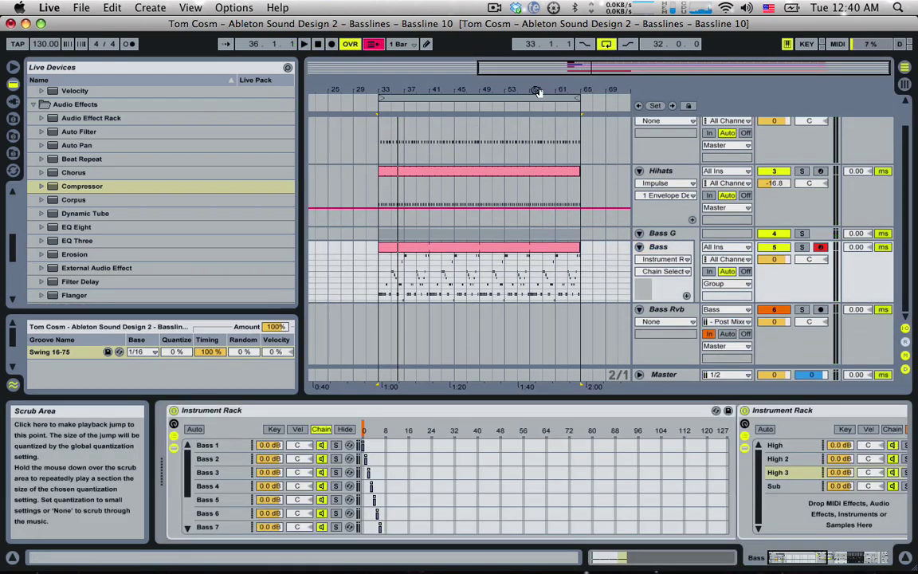
pyautogui.moveTo(537, 78); pyautogui.dragTo(489, 216)
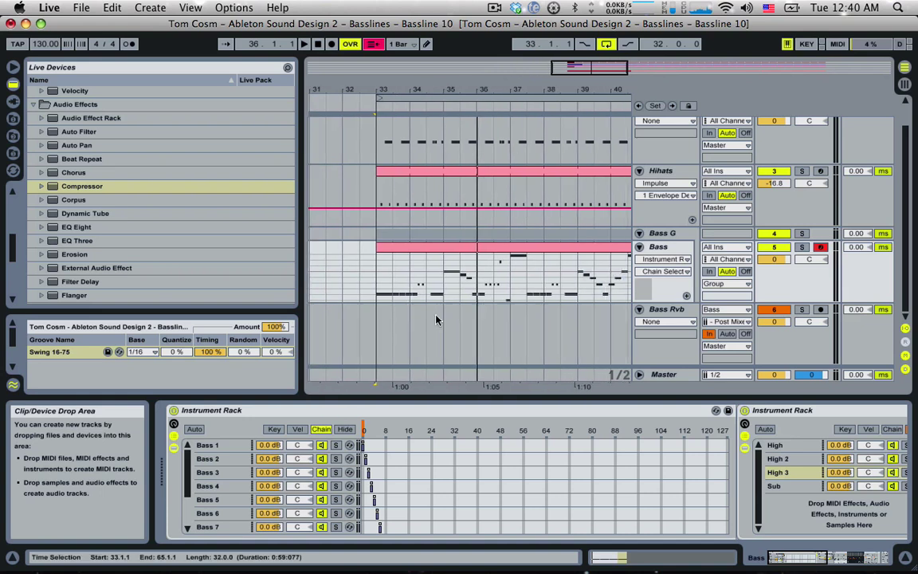
pyautogui.moveTo(364, 431); pyautogui.dragTo(369, 429)
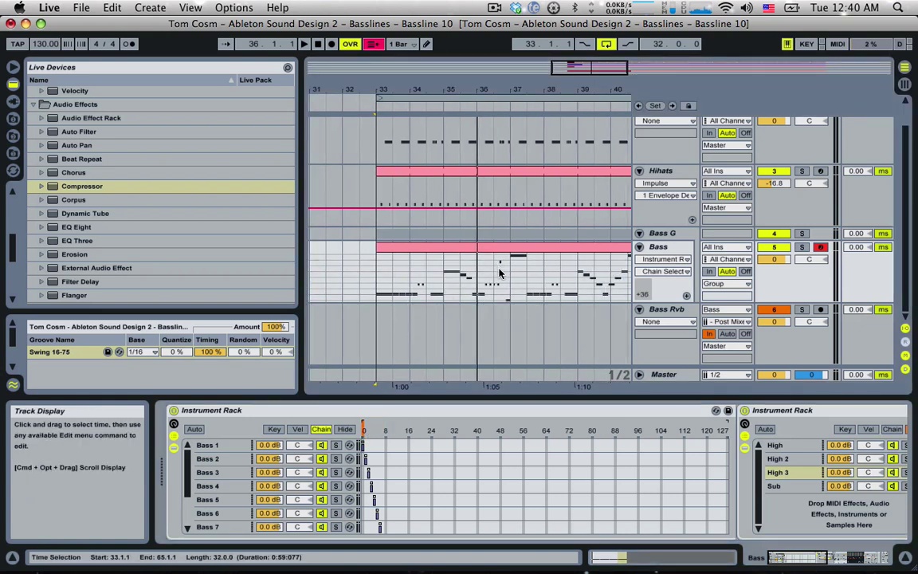
pyautogui.press('super+z')
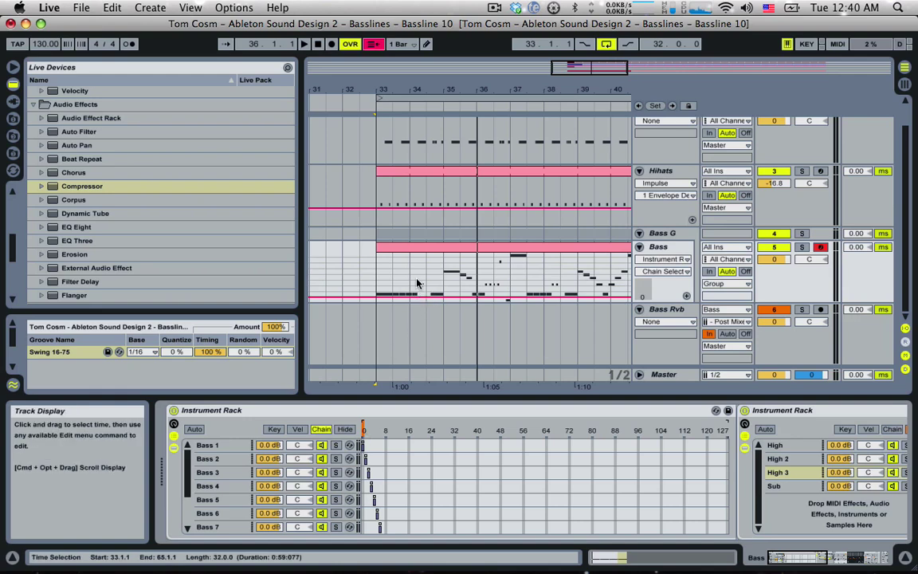
pyautogui.moveTo(585, 71); pyautogui.dragTo(585, 120)
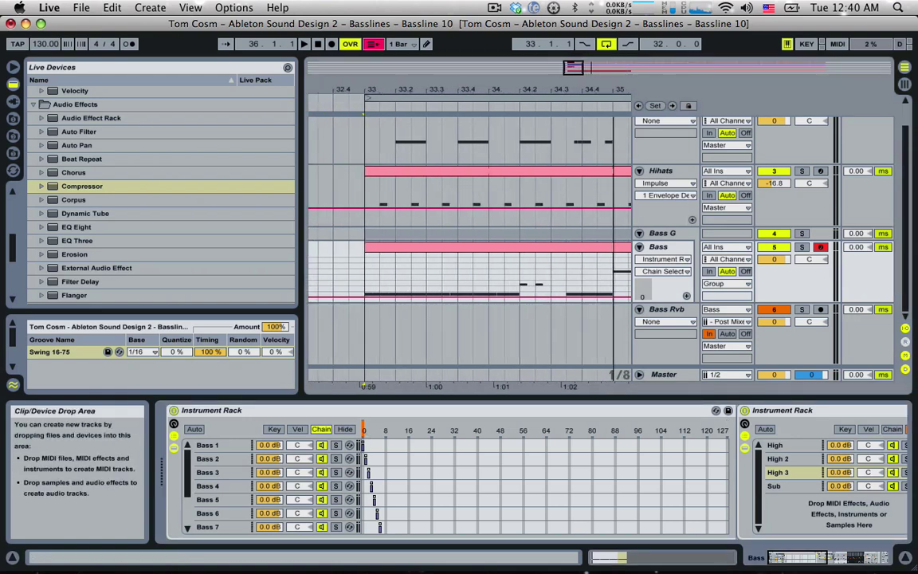
pyautogui.moveTo(589, 70)
pyautogui.mouseDown()
pyautogui.moveTo(591, 89)
pyautogui.moveTo(577, 76)
pyautogui.mouseUp()
pyautogui.click(408, 285)
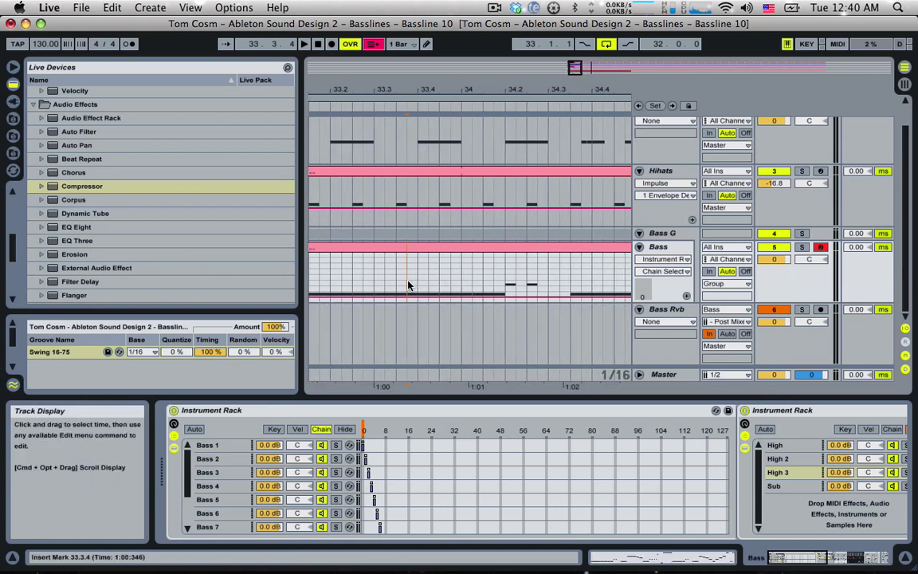
pyautogui.moveTo(407, 284); pyautogui.dragTo(434, 292)
pyautogui.moveTo(438, 294); pyautogui.dragTo(414, 293)
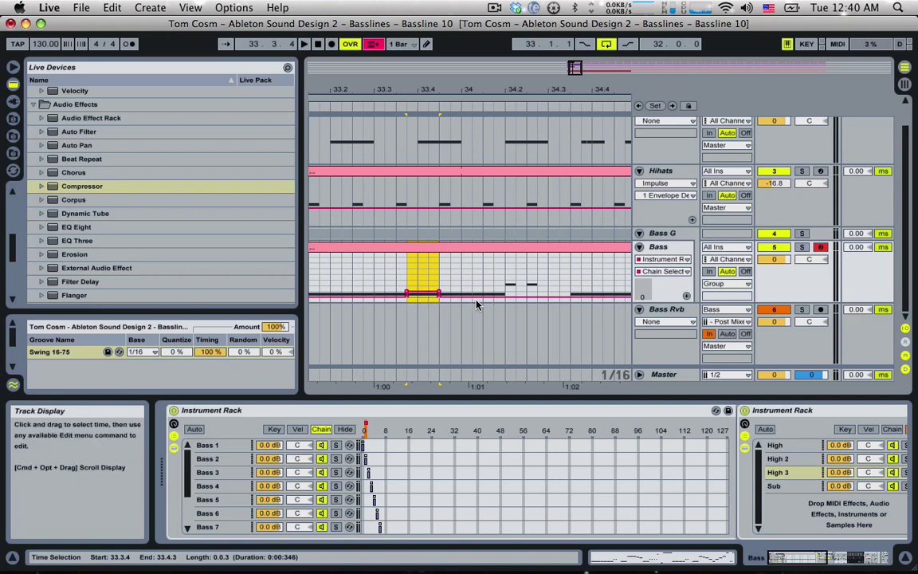
# Raise the Bass track's Chain Selector envelope from 33.4.3 to 34.1.2 one level above the preceding raised segment
pyautogui.moveTo(474, 301); pyautogui.dragTo(446, 298)
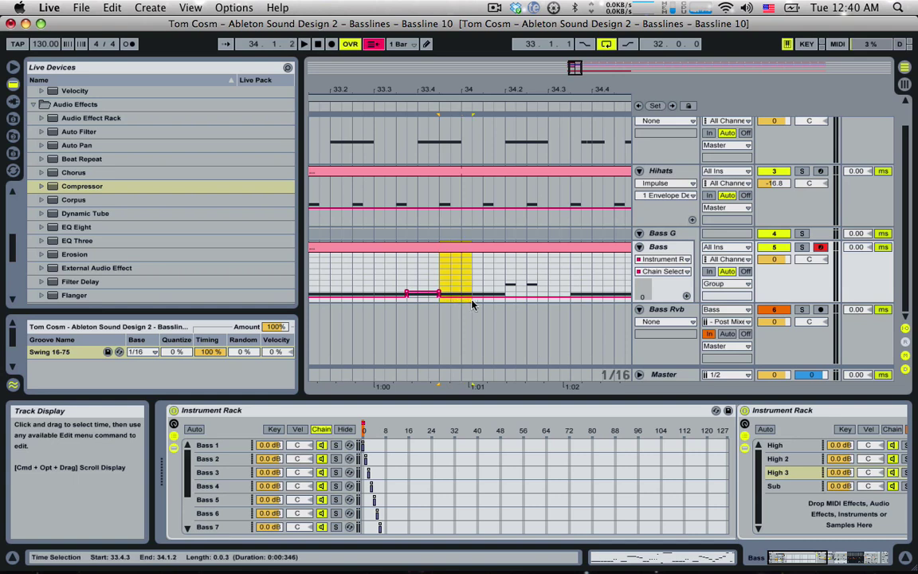
pyautogui.click(472, 303)
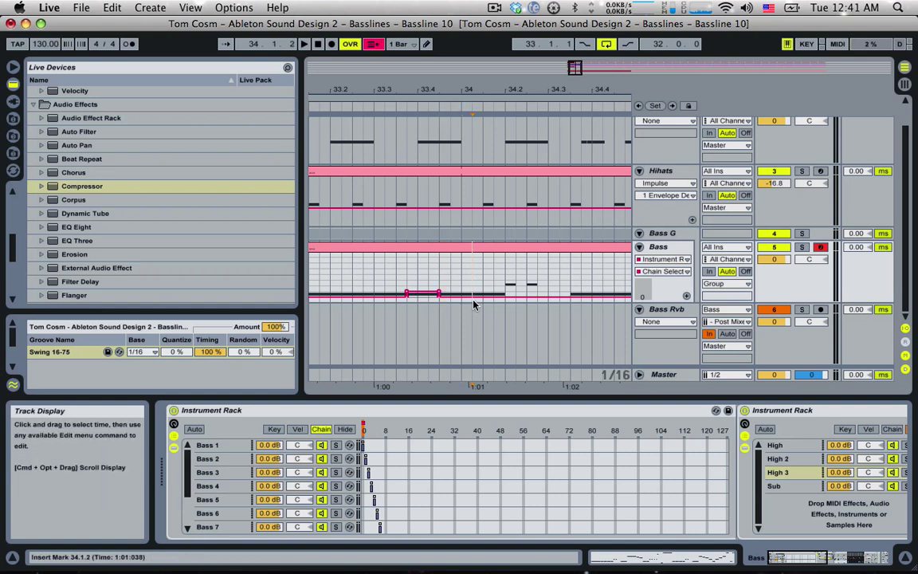
pyautogui.moveTo(473, 304); pyautogui.dragTo(449, 294)
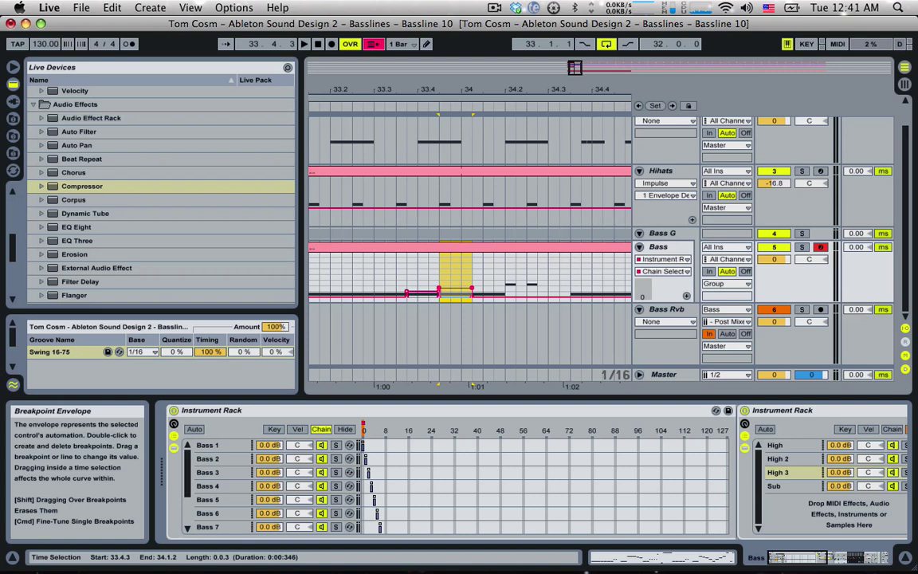
# Raise the Bass track's Chain Selector automation in ascending steps over the notes between 33.4.3 and 34.2.4
pyautogui.click(465, 282)
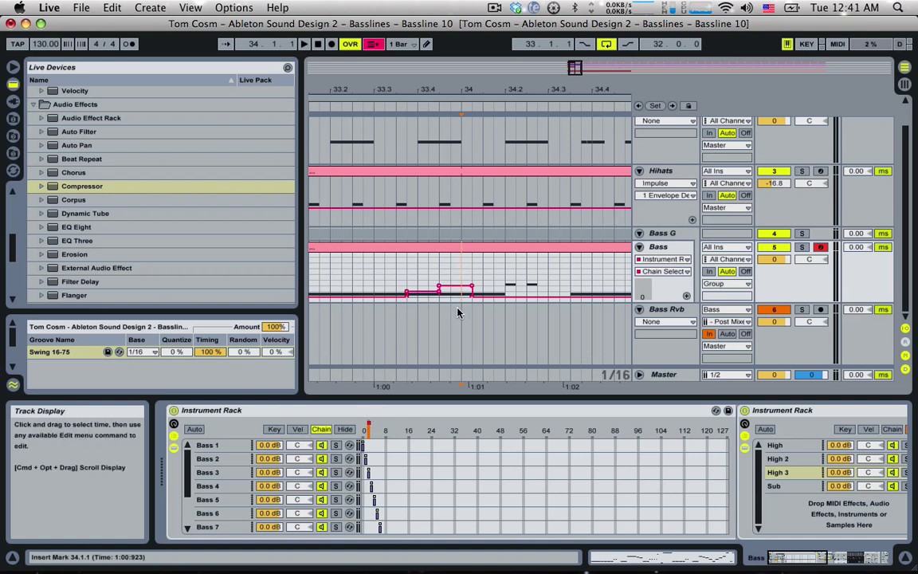
pyautogui.moveTo(503, 293); pyautogui.dragTo(473, 294)
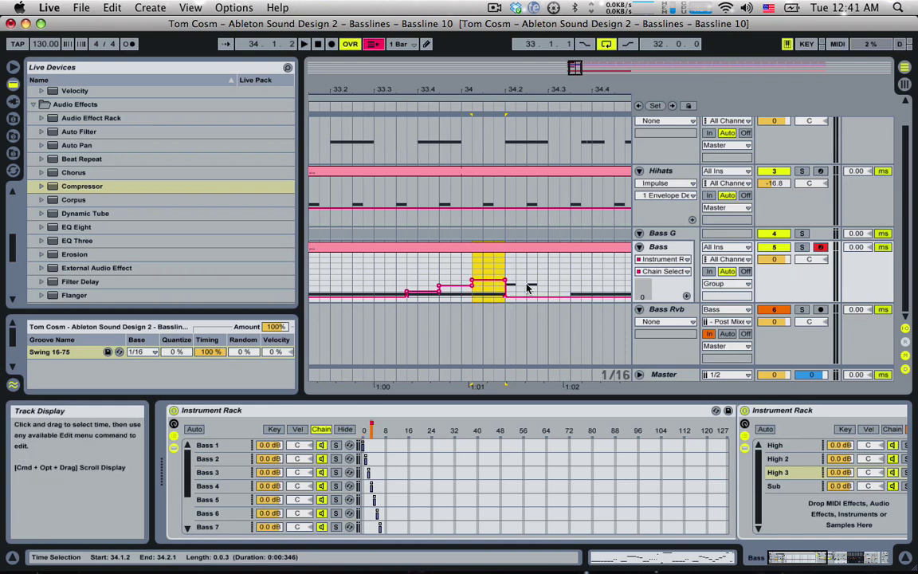
pyautogui.moveTo(526, 287); pyautogui.dragTo(502, 293)
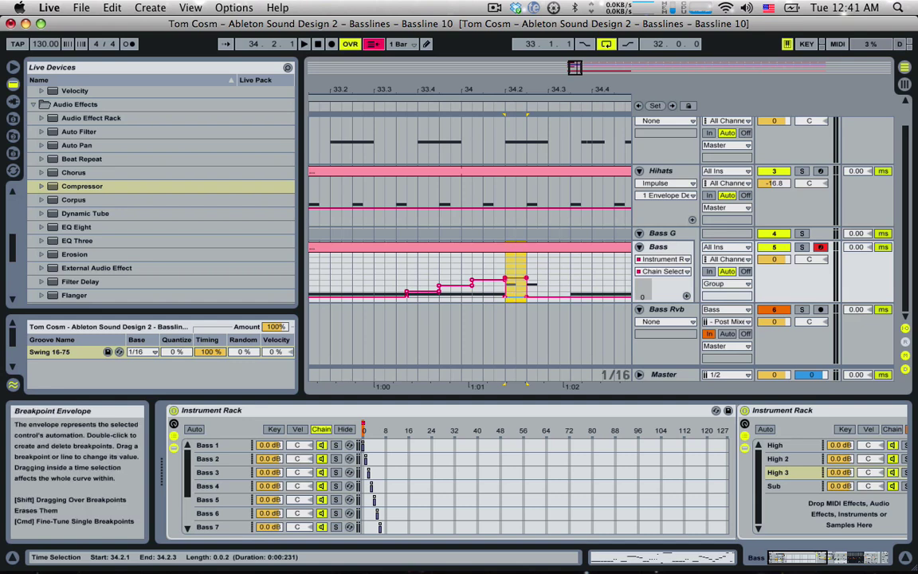
pyautogui.moveTo(526, 292); pyautogui.dragTo(532, 293)
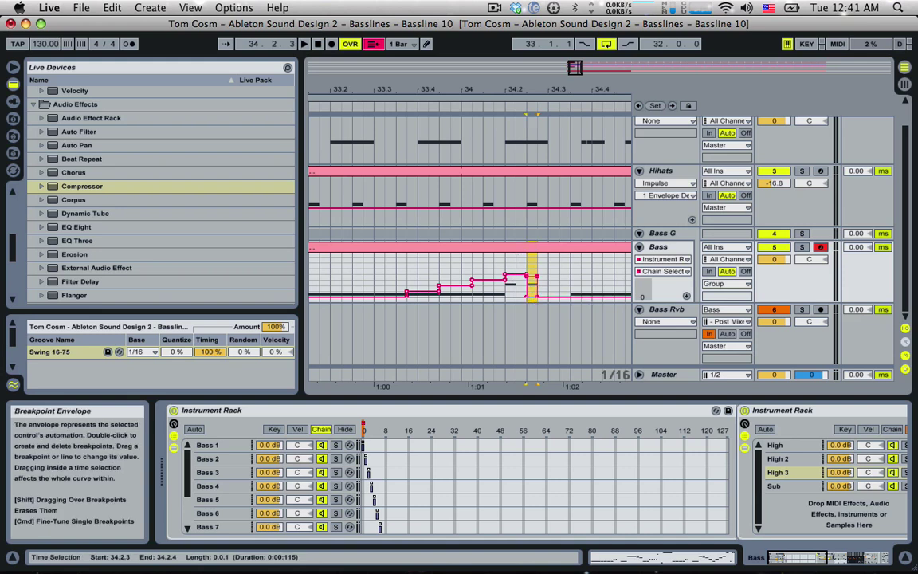
# Play the arrangement from 33.1.1 and again from 33.4.3 to audition the stepped Chain Selector automation
pyautogui.moveTo(570, 67); pyautogui.dragTo(570, 40)
pyautogui.click(388, 273)
pyautogui.press('space')
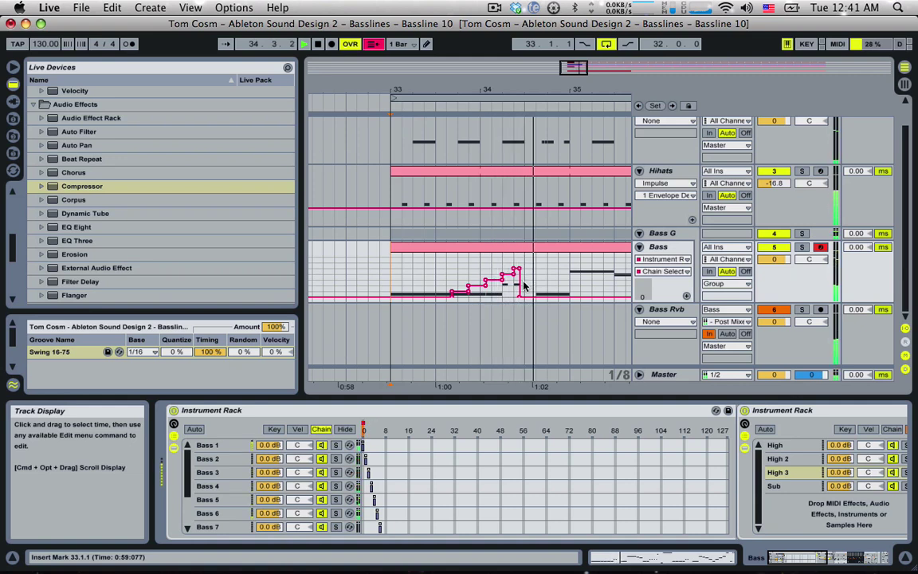
pyautogui.click(471, 260)
pyautogui.press('space')
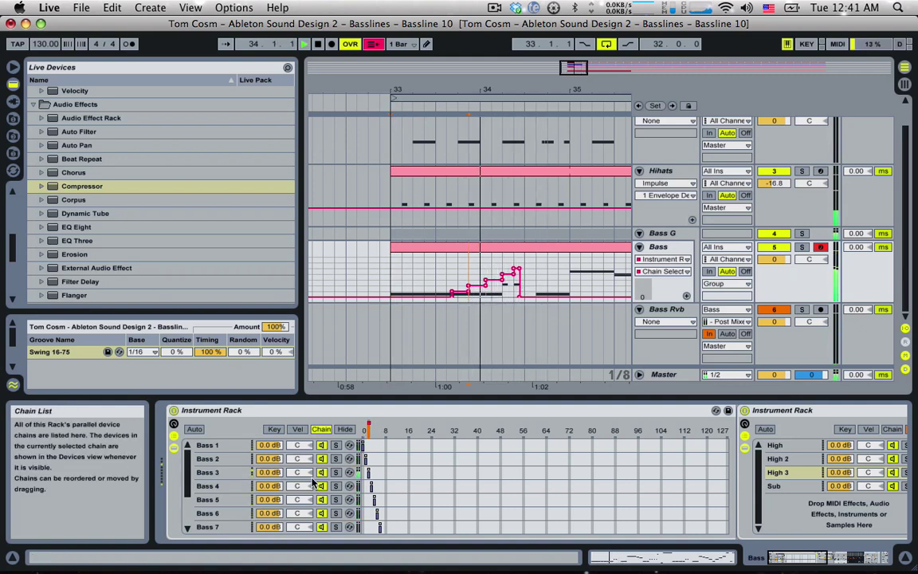
# Delete the Sub chain from the nested Instrument Rack inside the Bass 3 chain
pyautogui.click(212, 472)
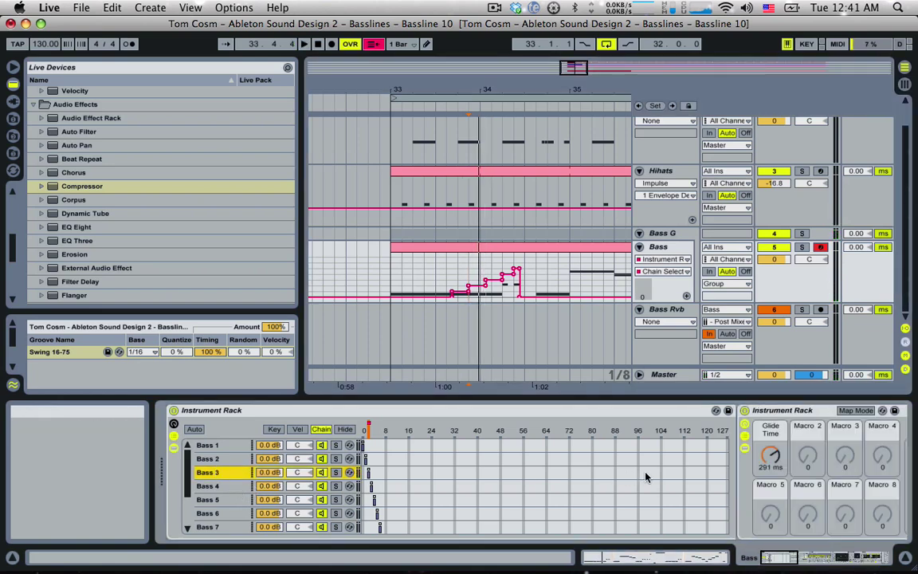
pyautogui.press('space')
pyautogui.press('space')
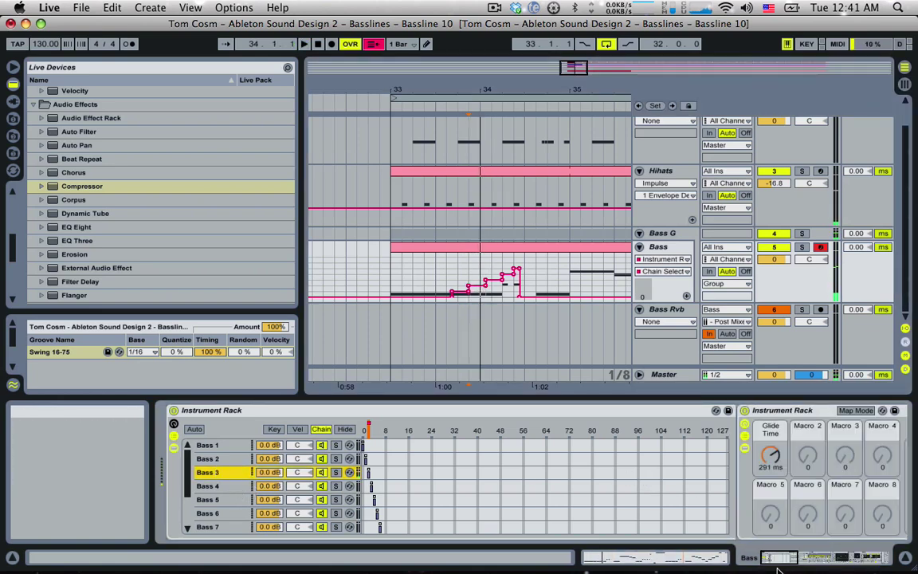
pyautogui.click(801, 559)
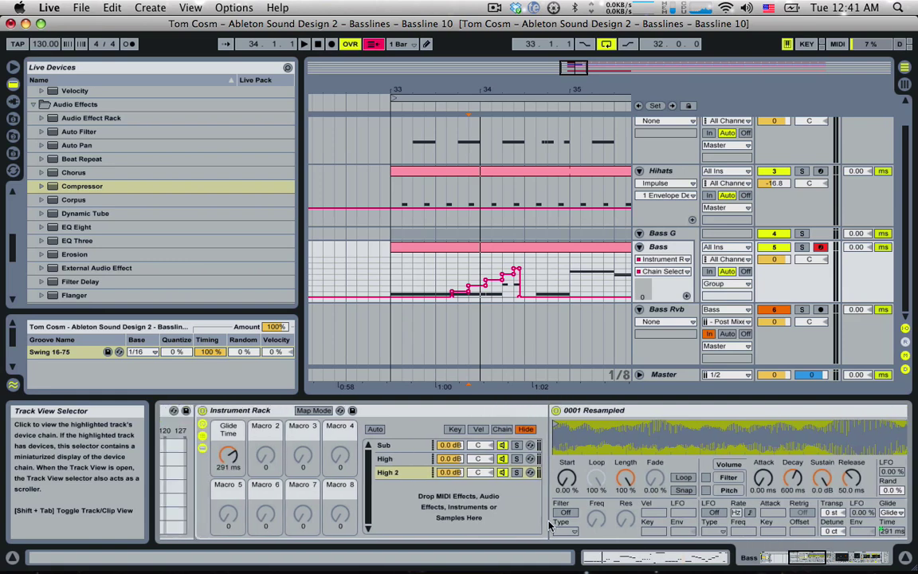
pyautogui.click(391, 445)
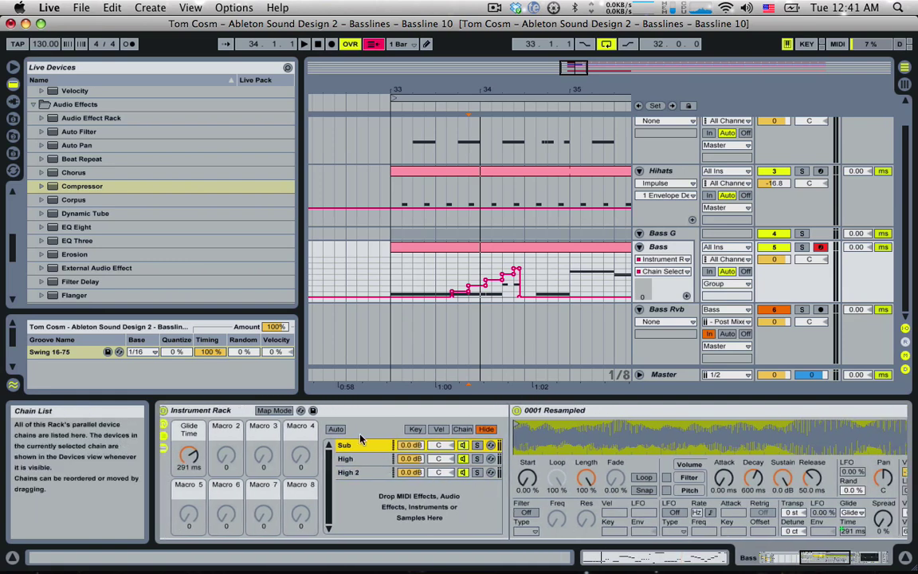
pyautogui.doubleClick(372, 447)
pyautogui.doubleClick(373, 447)
pyautogui.moveTo(809, 553)
pyautogui.mouseDown()
pyautogui.moveTo(822, 558)
pyautogui.moveTo(814, 555)
pyautogui.mouseUp()
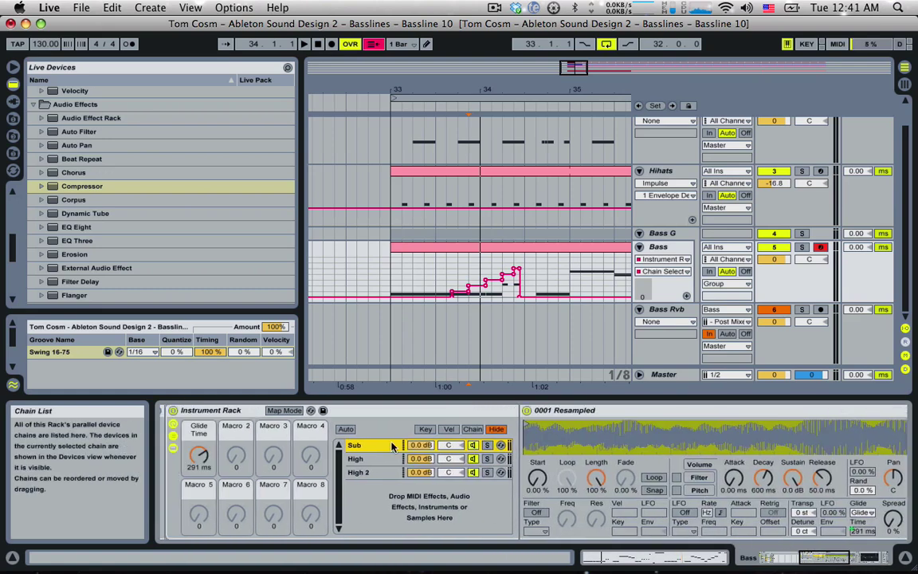
pyautogui.press('Delete')
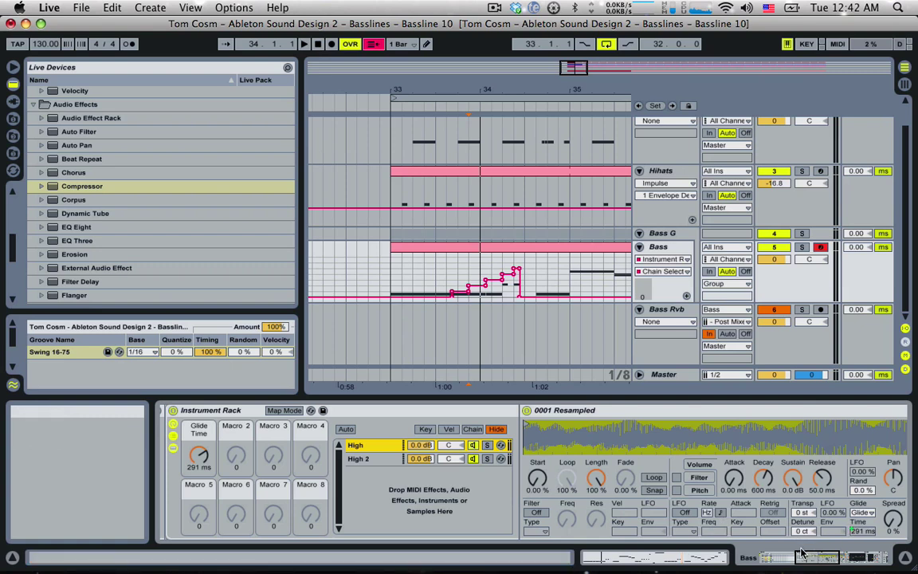
# Transpose the resampled sounds of Bass 3's High and High 2 chains upward, setting High 2 to +12 st, and audition them
pyautogui.moveTo(807, 518); pyautogui.dragTo(806, 414)
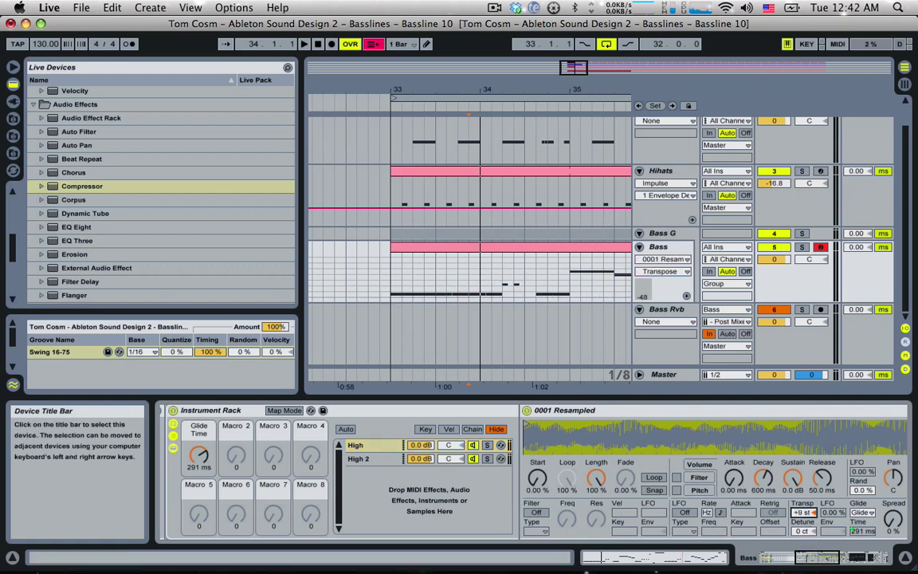
pyautogui.click(376, 459)
pyautogui.click(801, 512)
pyautogui.moveTo(802, 512); pyautogui.dragTo(802, 414)
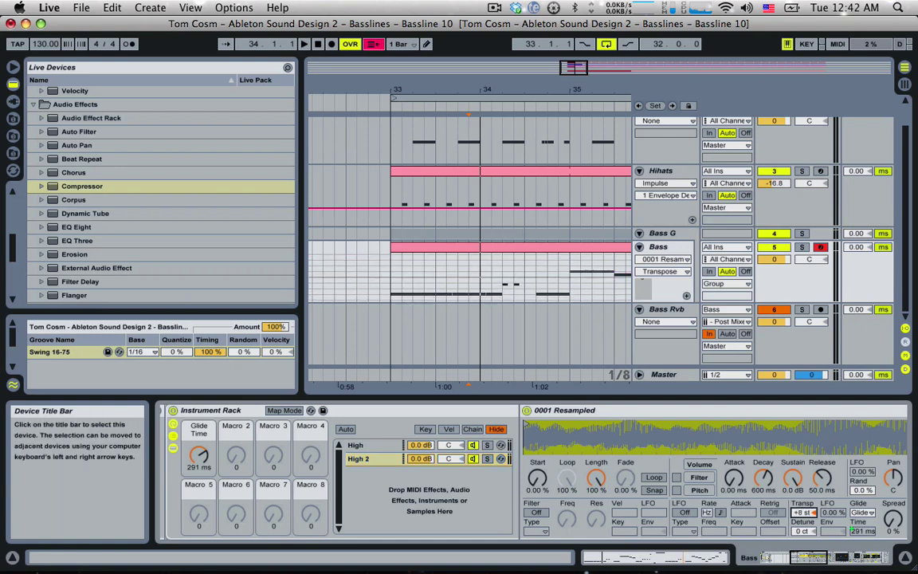
pyautogui.press('space')
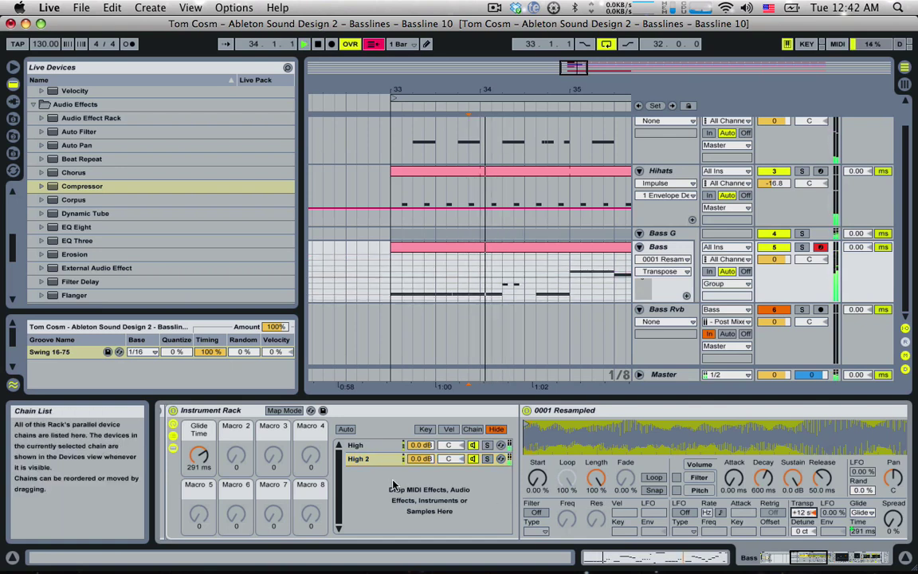
pyautogui.press('space')
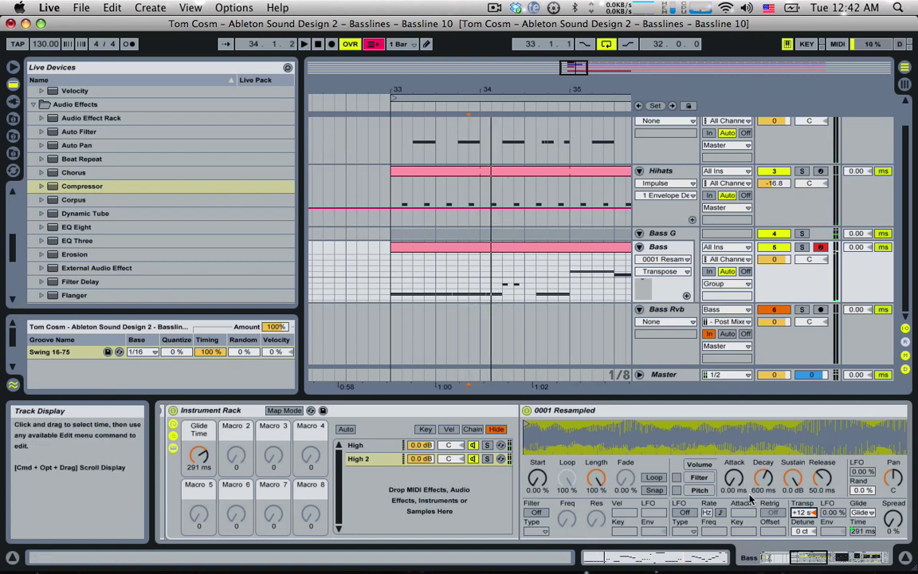
# Examine the nested chains and devices inside the Bass 1 and Bass 2 chains of the Bass track's rack
pyautogui.click(769, 557)
pyautogui.click(207, 445)
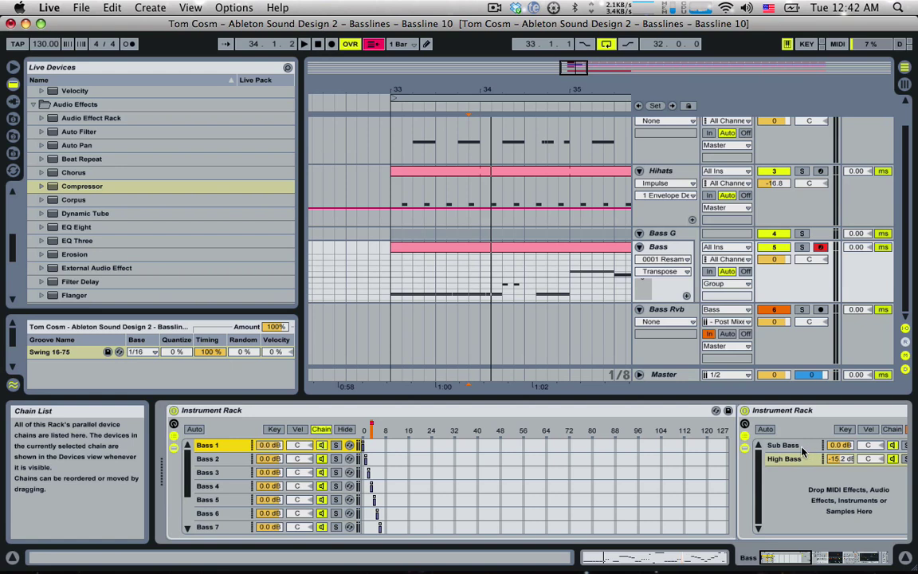
pyautogui.click(802, 448)
pyautogui.click(235, 458)
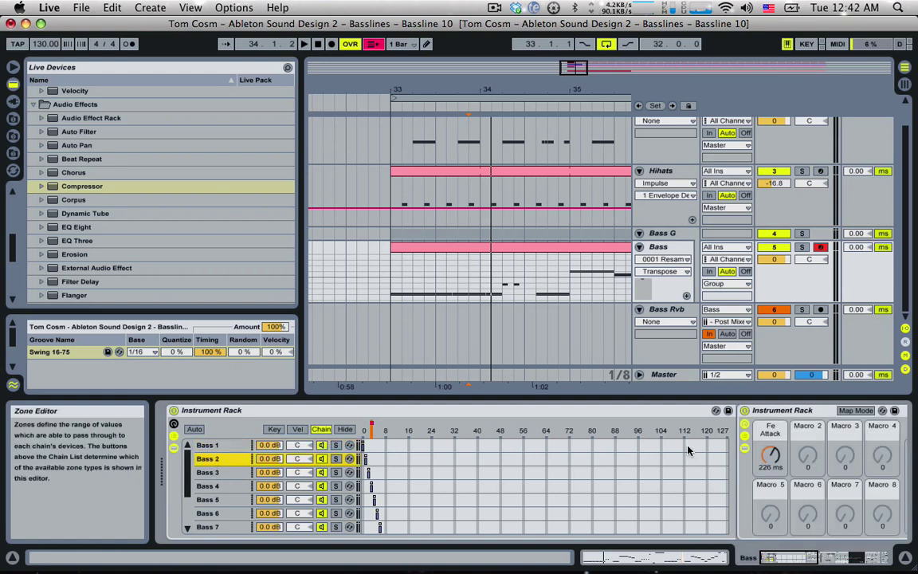
pyautogui.click(819, 555)
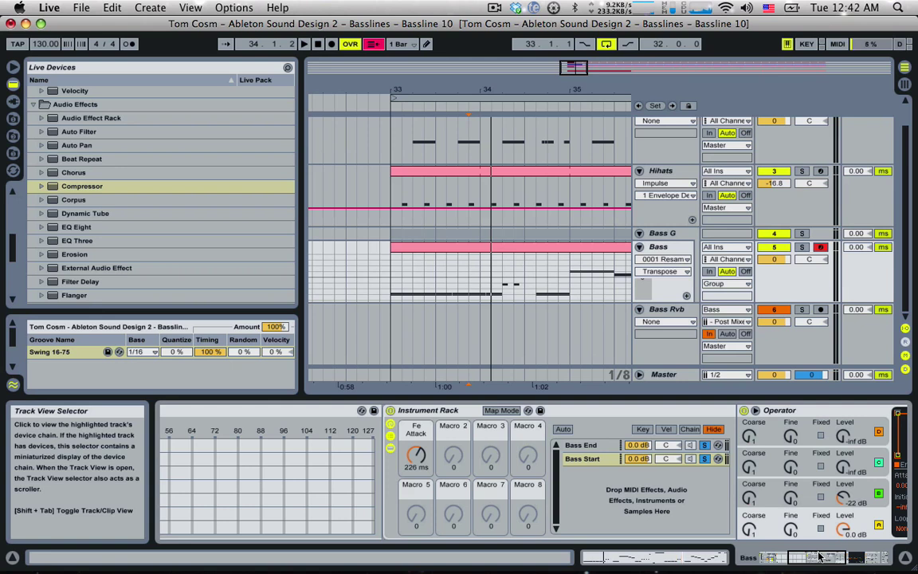
pyautogui.moveTo(819, 555); pyautogui.dragTo(761, 557)
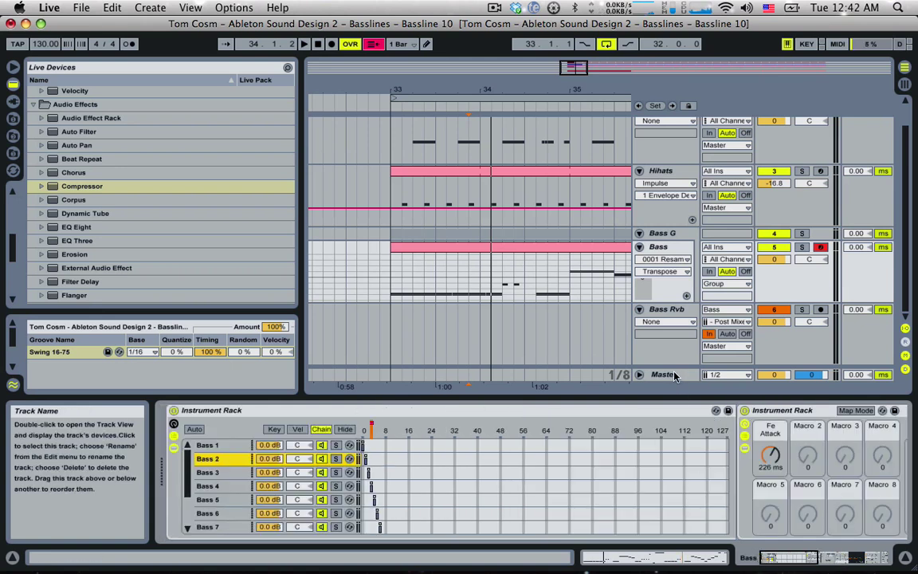
pyautogui.click(209, 446)
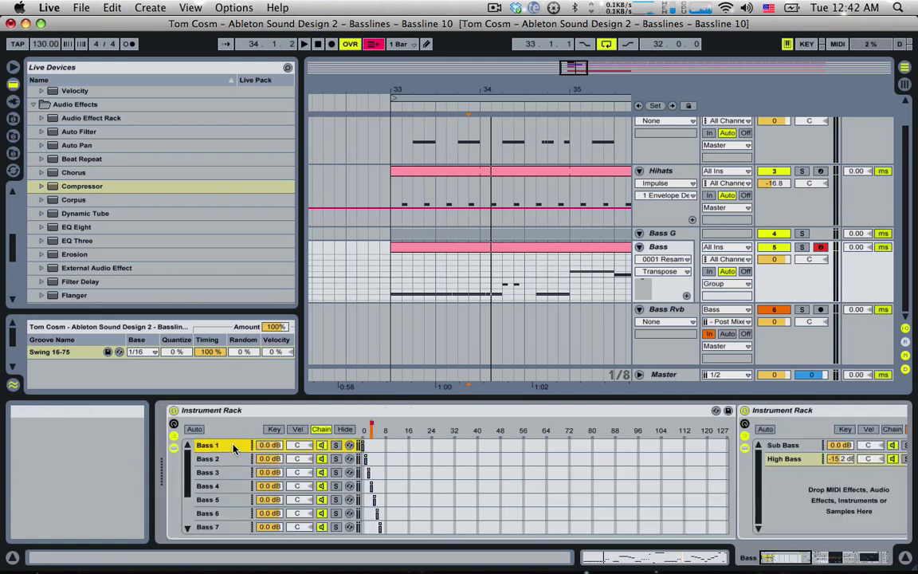
# Add an EQ Eight after the Bass track's Limiter and make band 1 a low cut at about 290 Hz
pyautogui.click(663, 250)
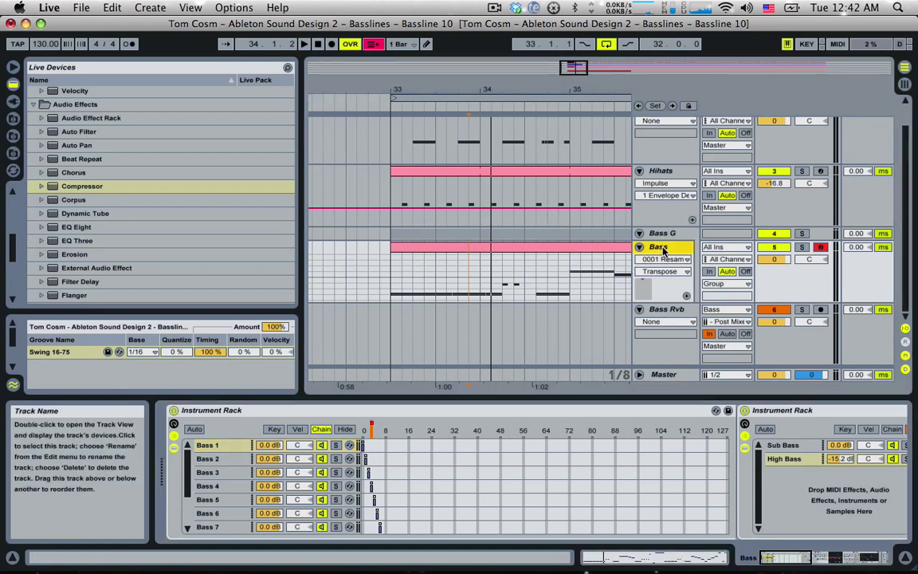
pyautogui.click(789, 557)
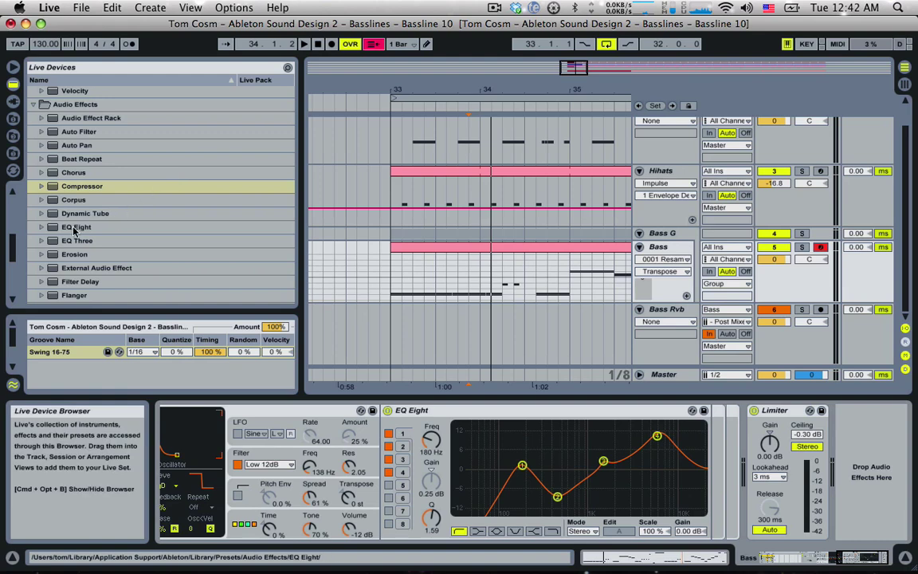
pyautogui.moveTo(76, 226)
pyautogui.mouseDown()
pyautogui.moveTo(717, 430)
pyautogui.moveTo(853, 442)
pyautogui.moveTo(828, 446)
pyautogui.mouseUp()
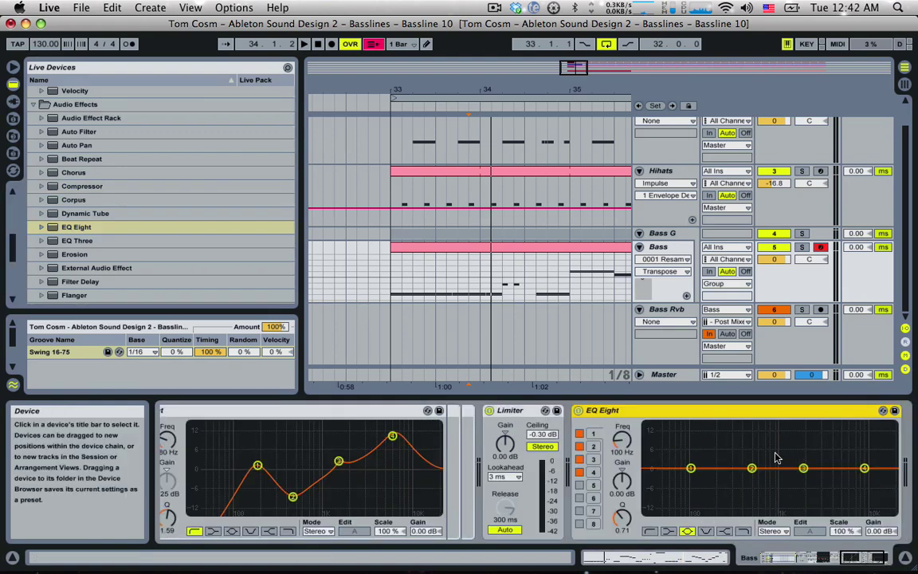
pyautogui.click(649, 530)
pyautogui.moveTo(691, 478); pyautogui.dragTo(730, 477)
# Play the bassline to audition the low-cut EQ on the Bass track
pyautogui.press('space')
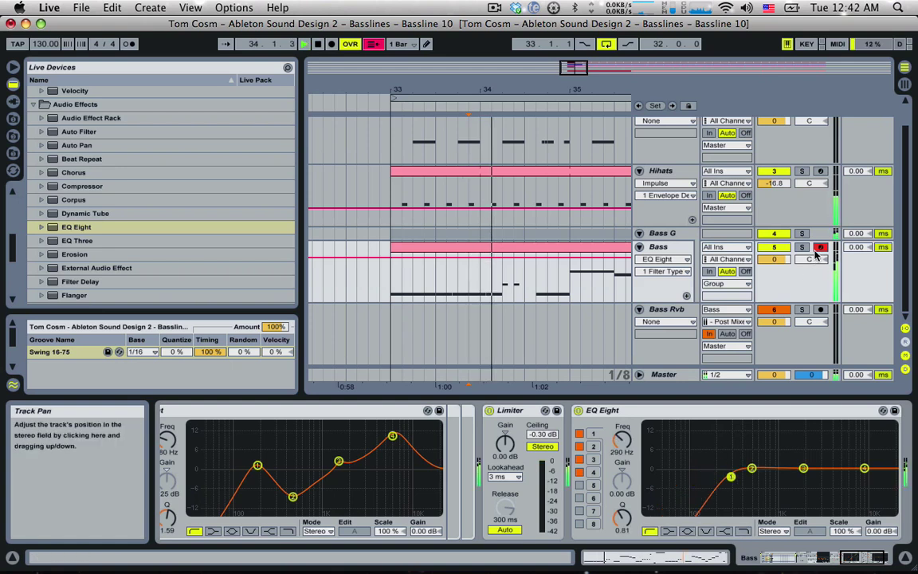
pyautogui.click(474, 287)
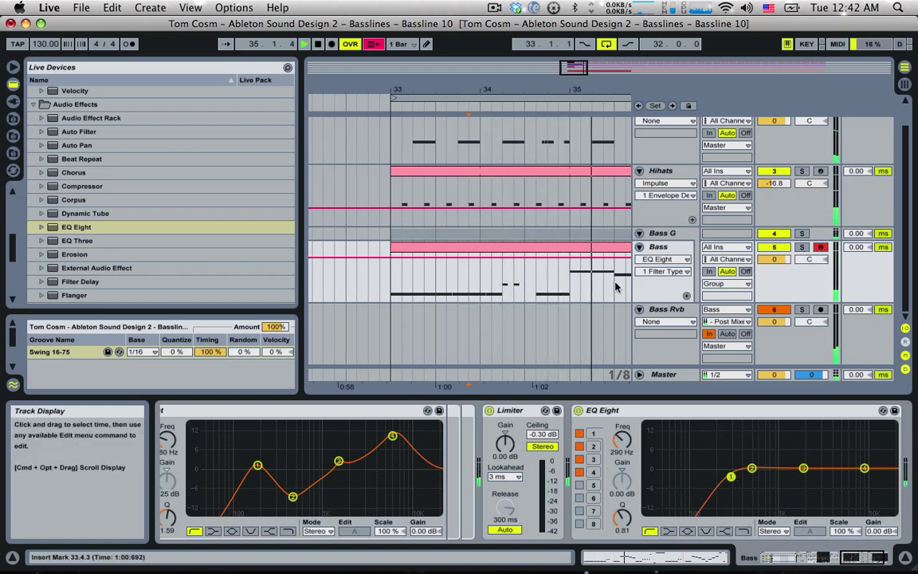
pyautogui.press('space')
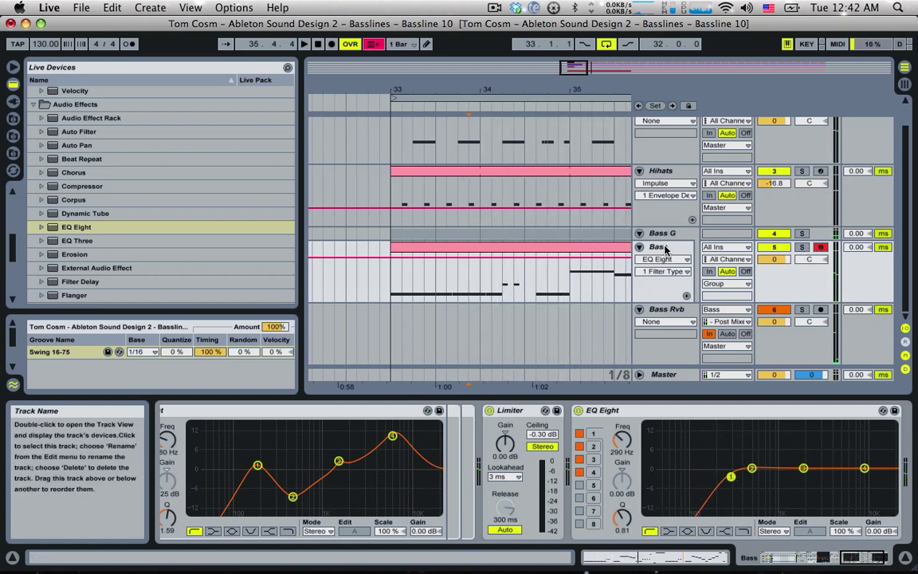
# Insert a MIDI track below the Bass track, name it "Sub" and unfold it
pyautogui.click(665, 250)
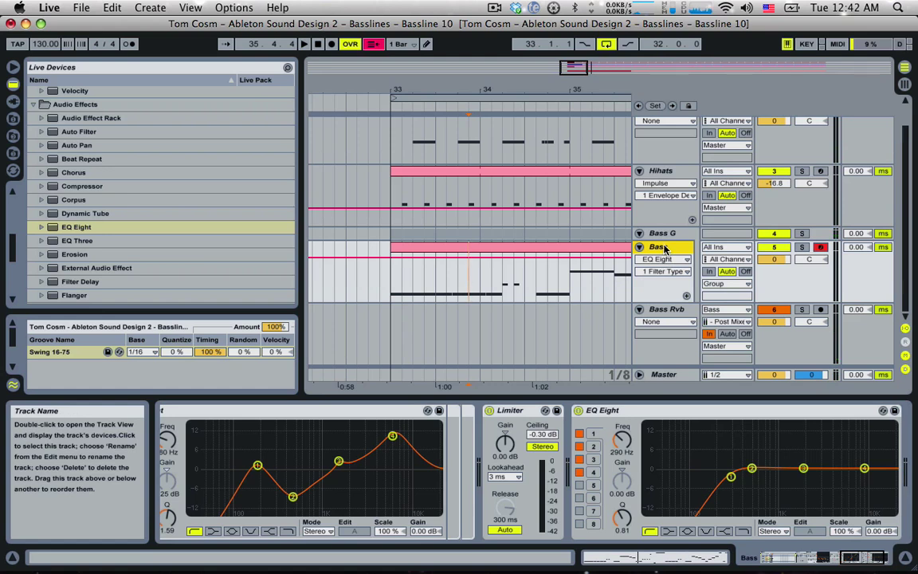
pyautogui.press('super+shift+t')
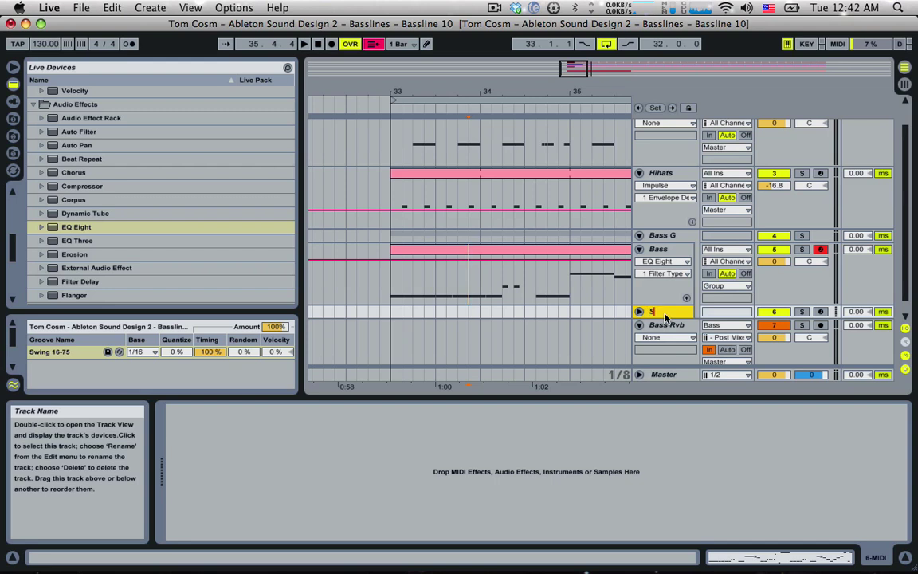
pyautogui.write('ub')
pyautogui.press('Return')
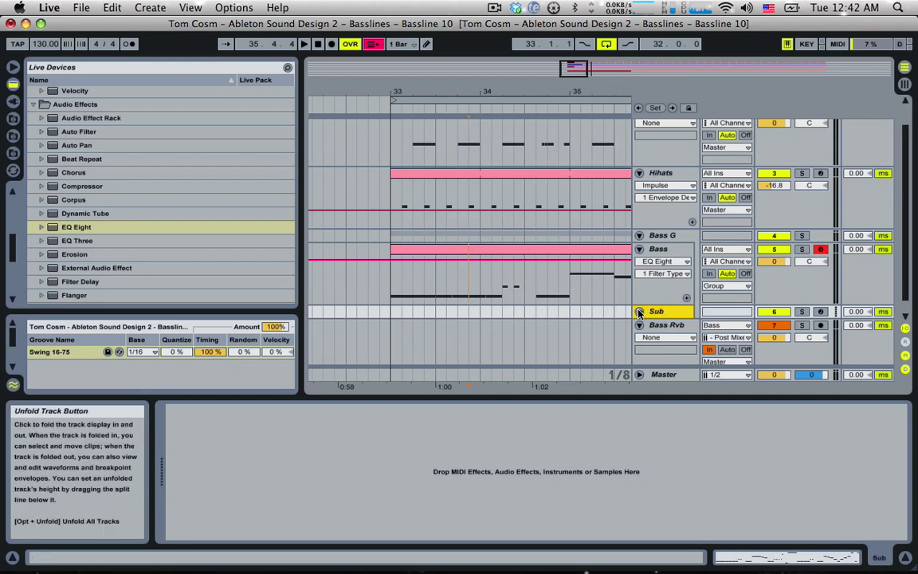
pyautogui.click(639, 311)
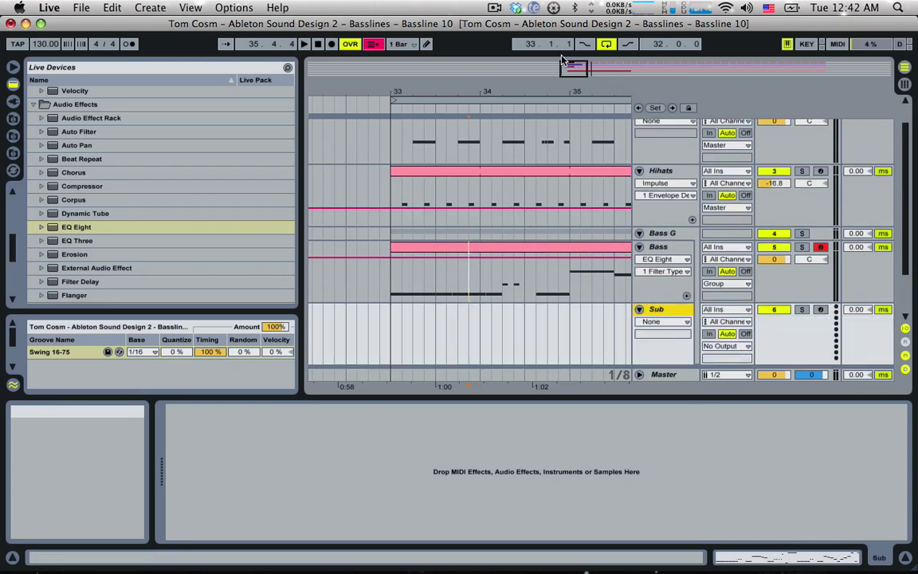
# Copy the Bass track's MIDI clip onto the Sub track, starting at bar 33
pyautogui.moveTo(572, 70); pyautogui.dragTo(615, 75)
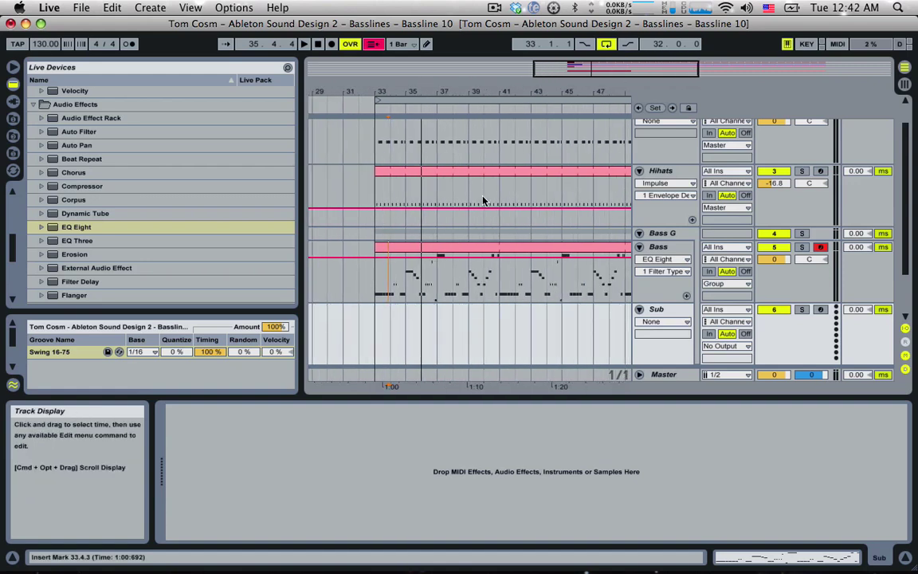
pyautogui.moveTo(379, 284); pyautogui.dragTo(380, 338)
pyautogui.click(379, 338)
# Load an Operator instrument onto the Sub track while the arrangement plays from bar 33
pyautogui.press('space')
pyautogui.click(653, 312)
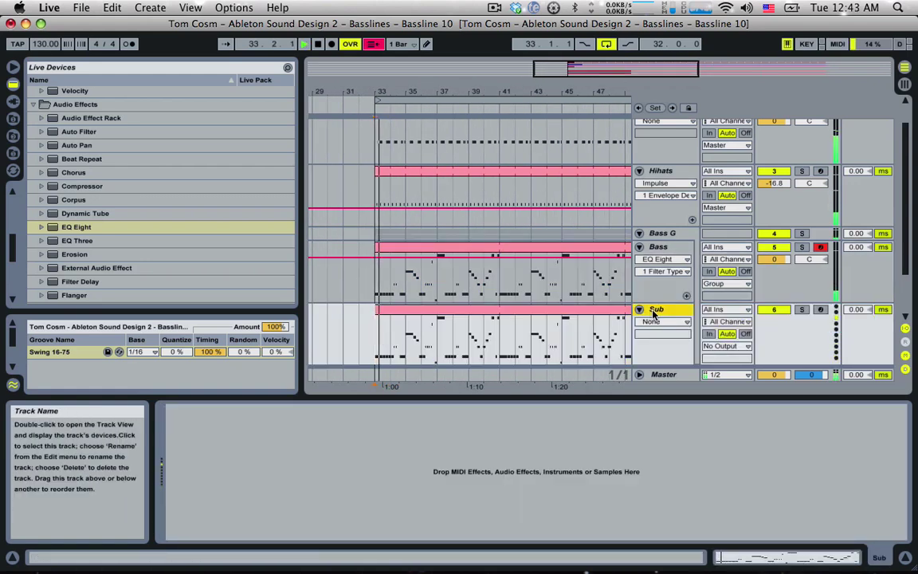
pyautogui.scroll(10, 79, 148)
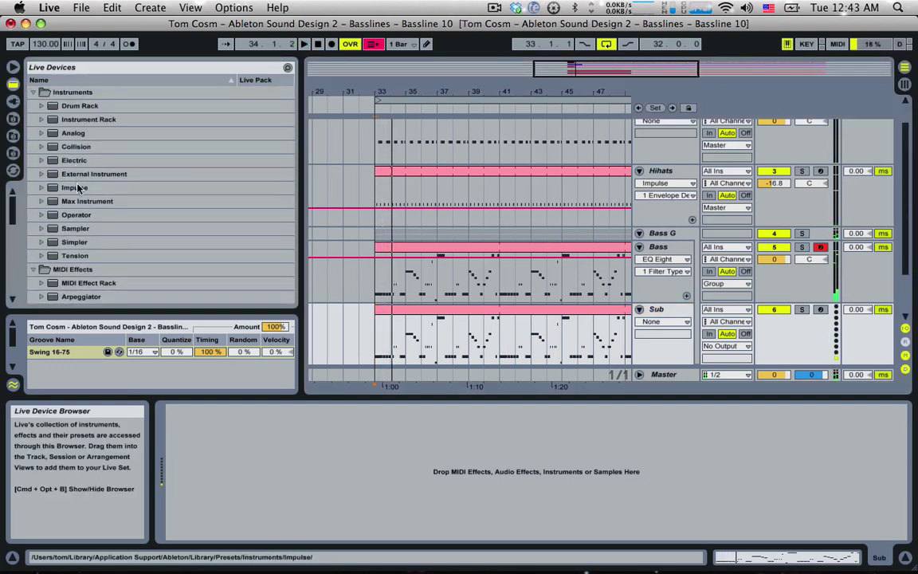
pyautogui.click(73, 214)
pyautogui.moveTo(95, 226); pyautogui.dragTo(222, 466)
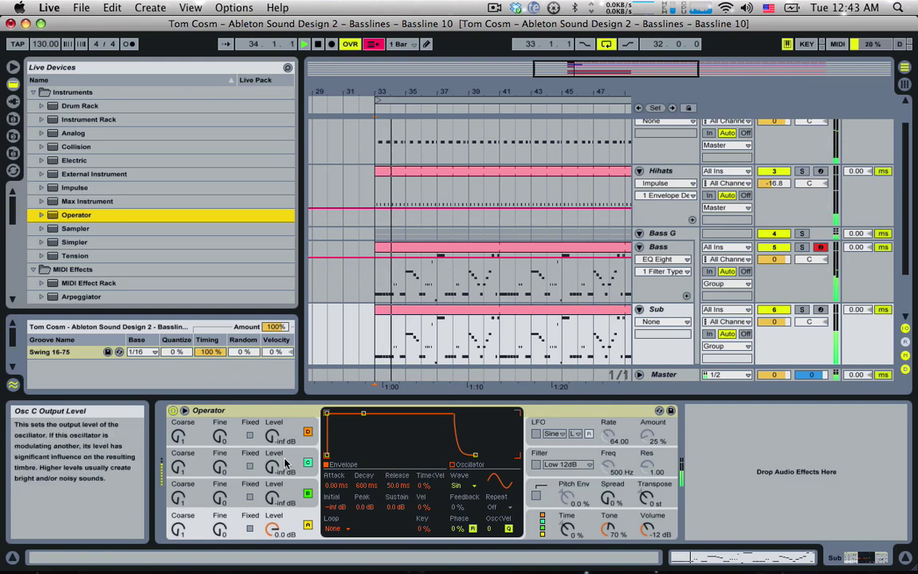
# View the Bass G group's compressor, and display the Bass Instrument Rack's Chain Selector automation on the Bass track
pyautogui.click(658, 233)
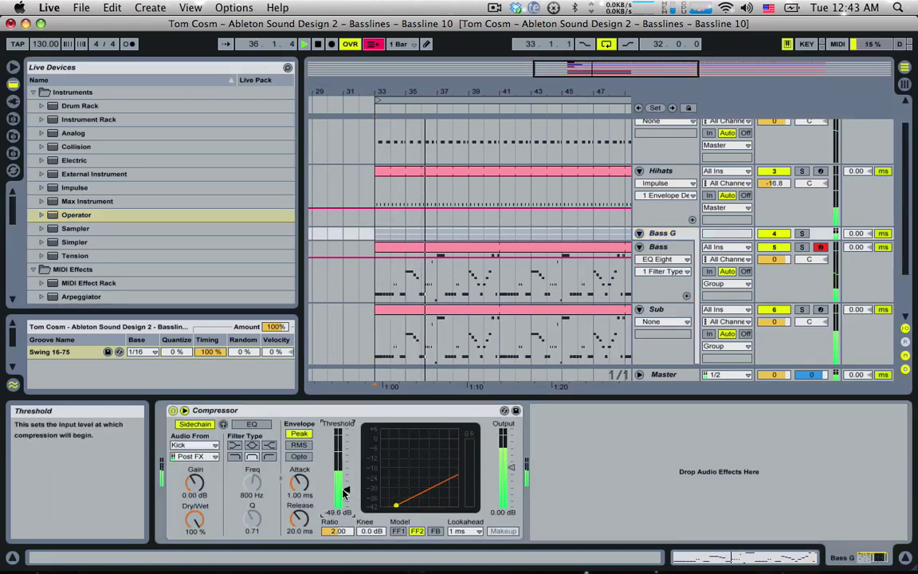
pyautogui.click(649, 249)
pyautogui.click(441, 237)
pyautogui.click(442, 244)
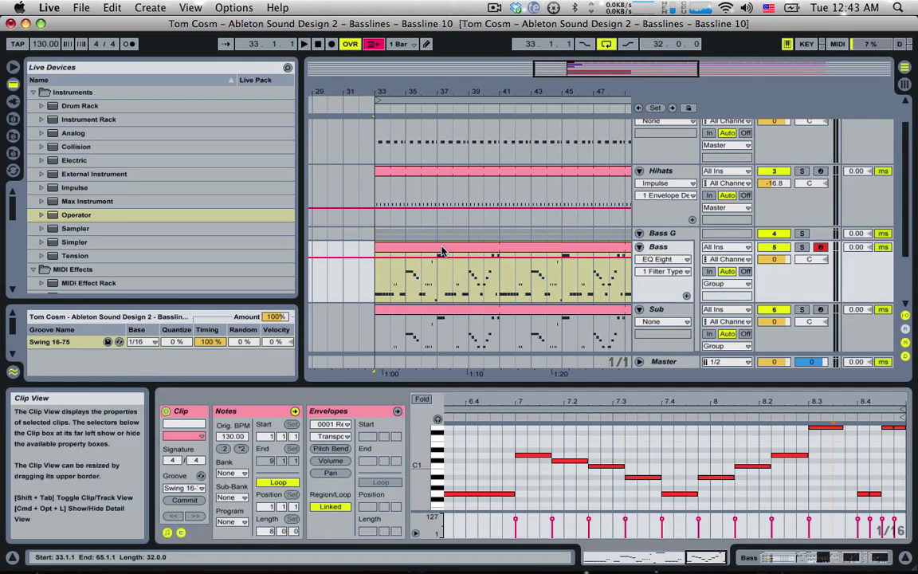
pyautogui.doubleClick(664, 246)
pyautogui.moveTo(863, 559); pyautogui.dragTo(687, 563)
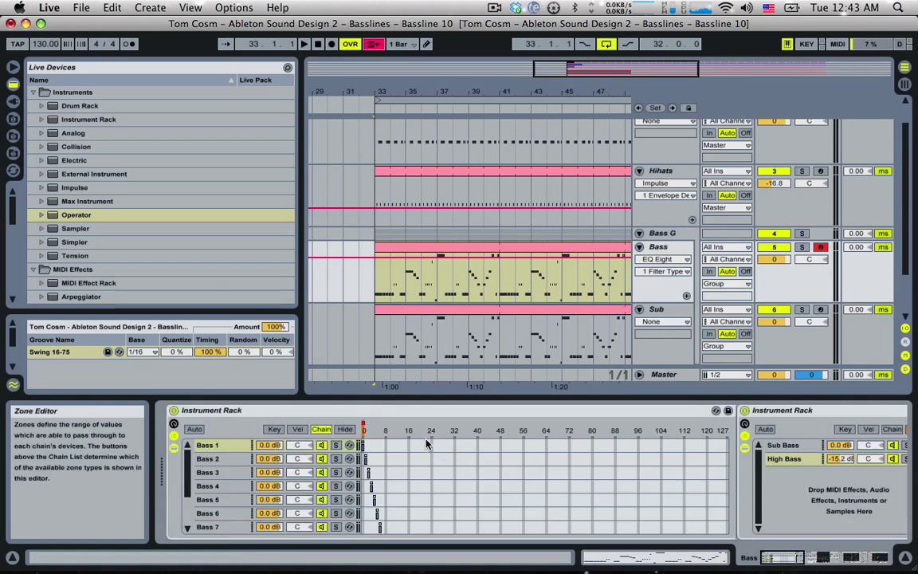
pyautogui.click(382, 424)
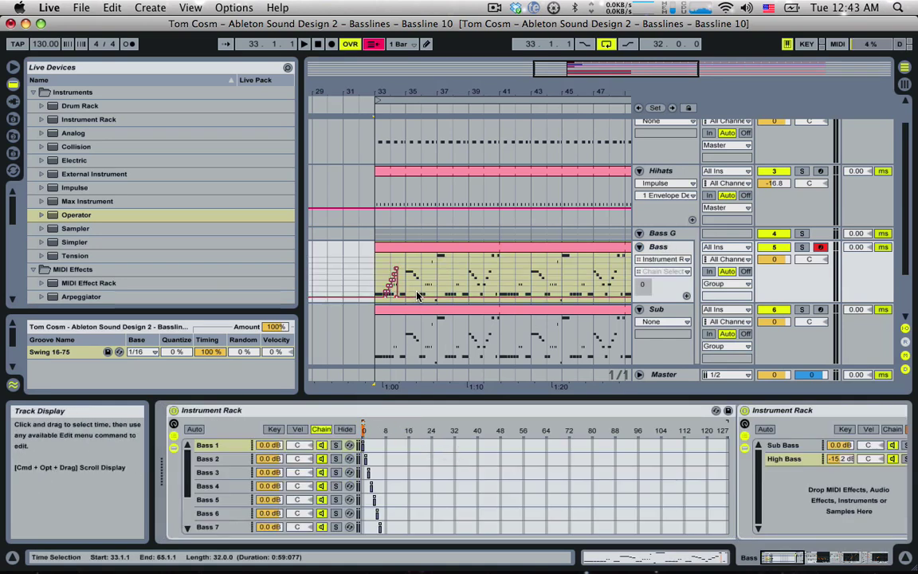
# Restore the automation stored in the arrangement and play the bassline from bar 33
pyautogui.moveTo(553, 73); pyautogui.dragTo(564, 152)
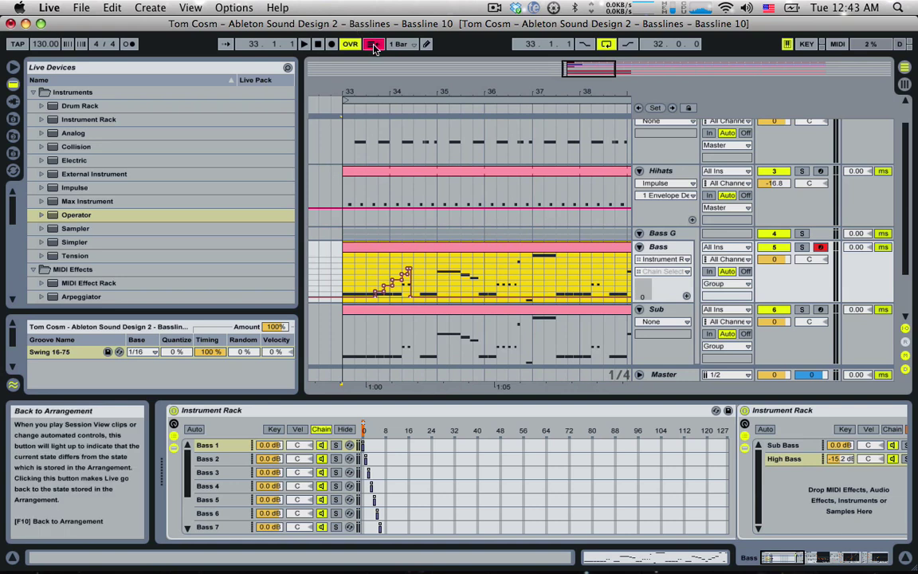
pyautogui.moveTo(582, 73)
pyautogui.mouseDown()
pyautogui.moveTo(583, 99)
pyautogui.moveTo(572, 78)
pyautogui.mouseUp()
pyautogui.click(362, 261)
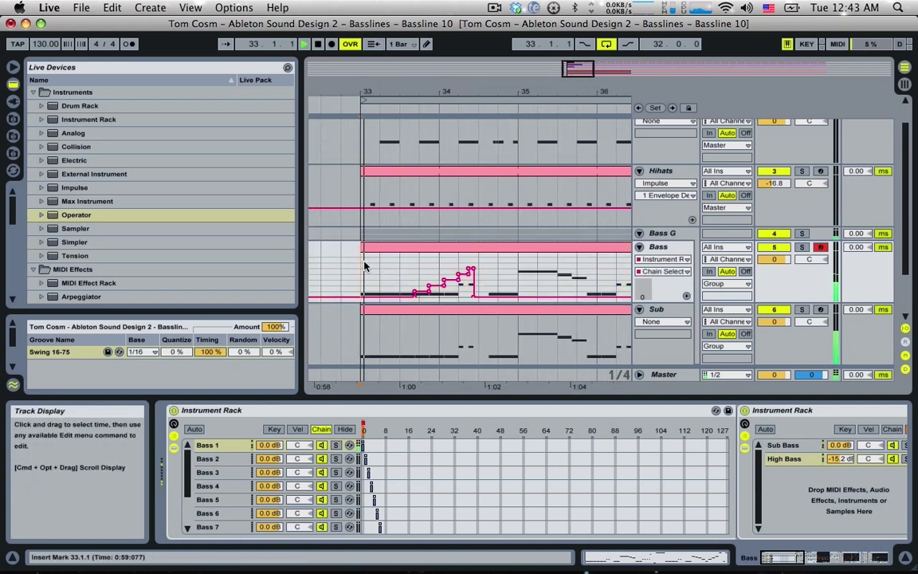
pyautogui.press('space')
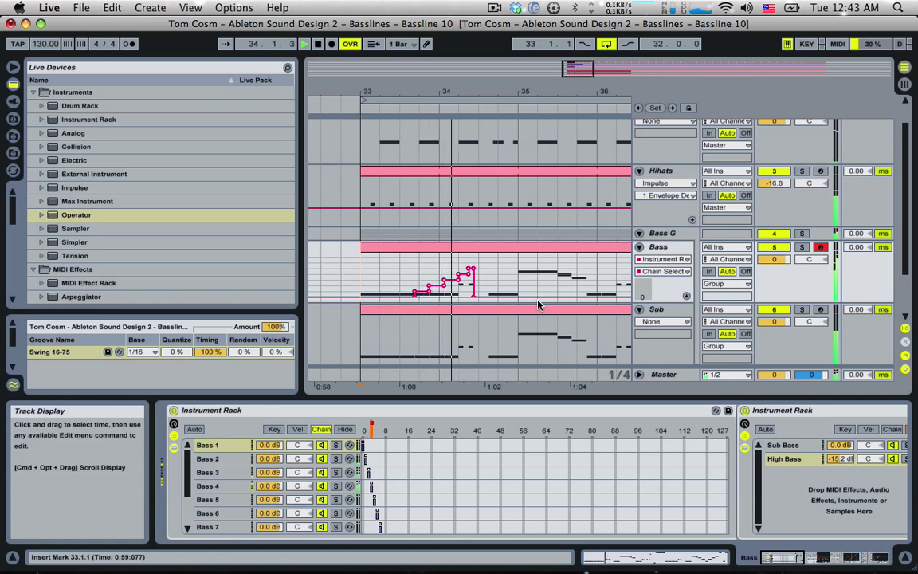
pyautogui.press('space')
# Raise the Bass Chain Selector automation around bar 34 and from 34.3.1 to 35.1.1, and play it from bar 33
pyautogui.click(433, 291)
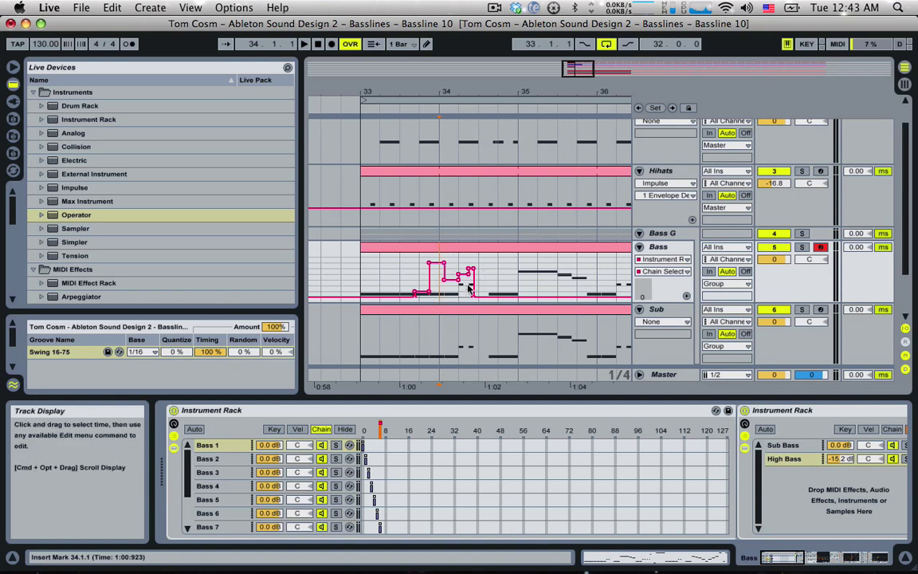
pyautogui.moveTo(516, 280); pyautogui.dragTo(473, 291)
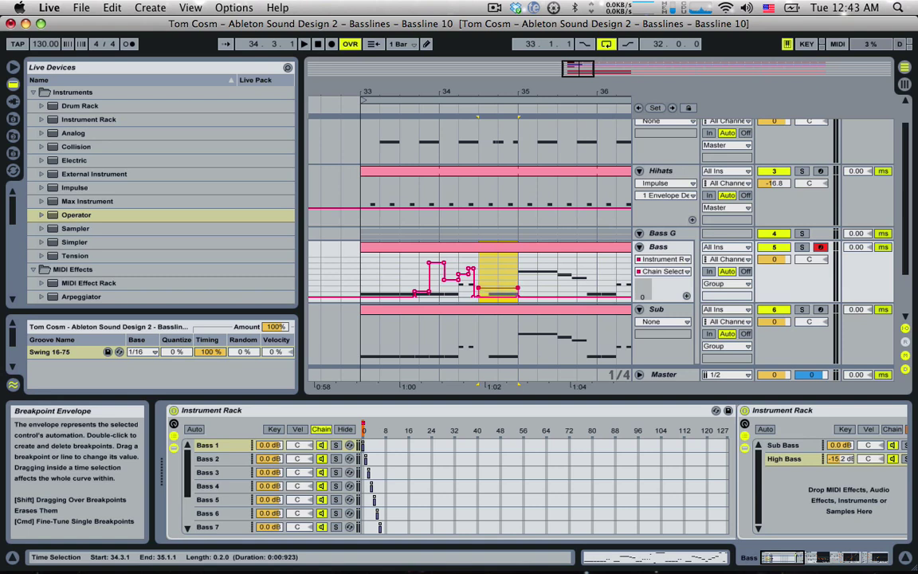
pyautogui.click(360, 260)
pyautogui.press('space')
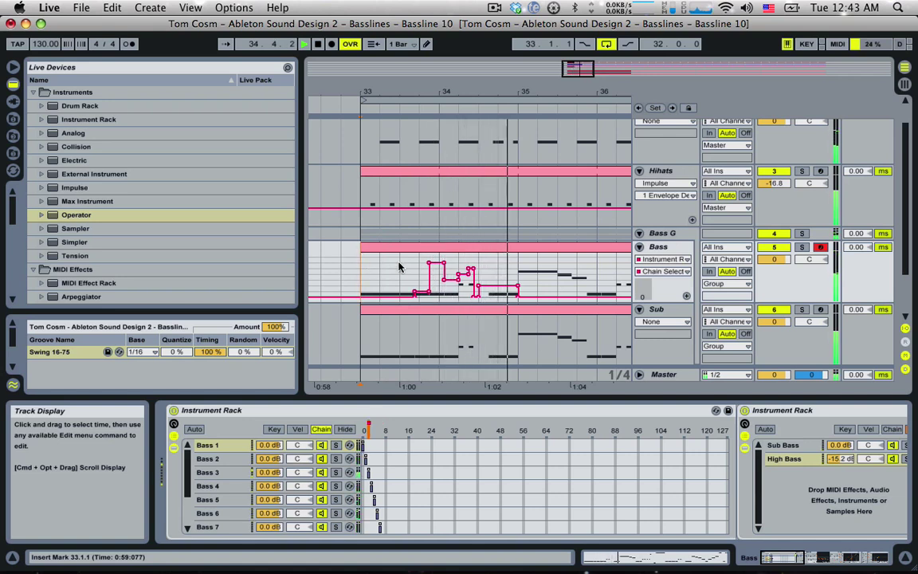
# Set Transpose to +24 st on the samplers of the High and High 2 chains inside Bass 3
pyautogui.moveTo(571, 72); pyautogui.dragTo(575, 94)
pyautogui.click(658, 248)
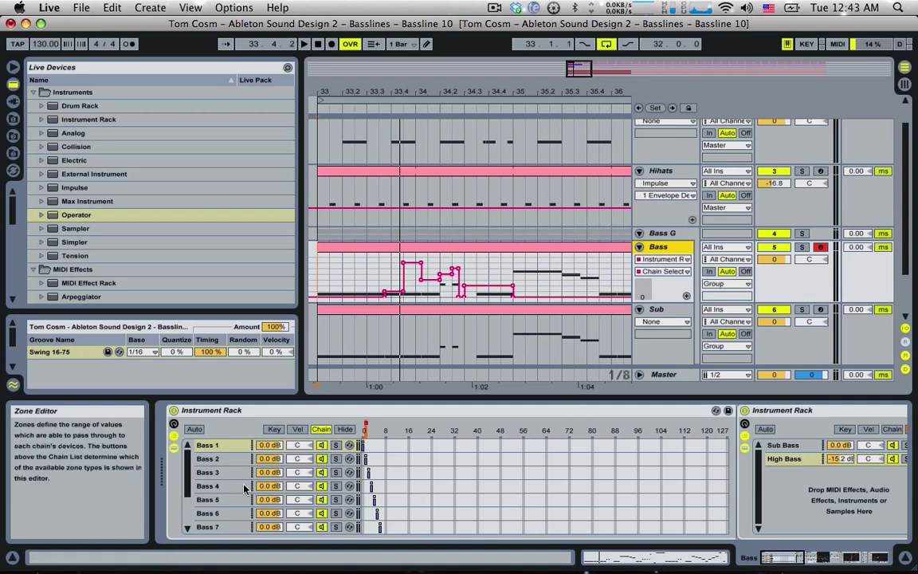
pyautogui.click(207, 472)
pyautogui.moveTo(787, 556); pyautogui.dragTo(821, 557)
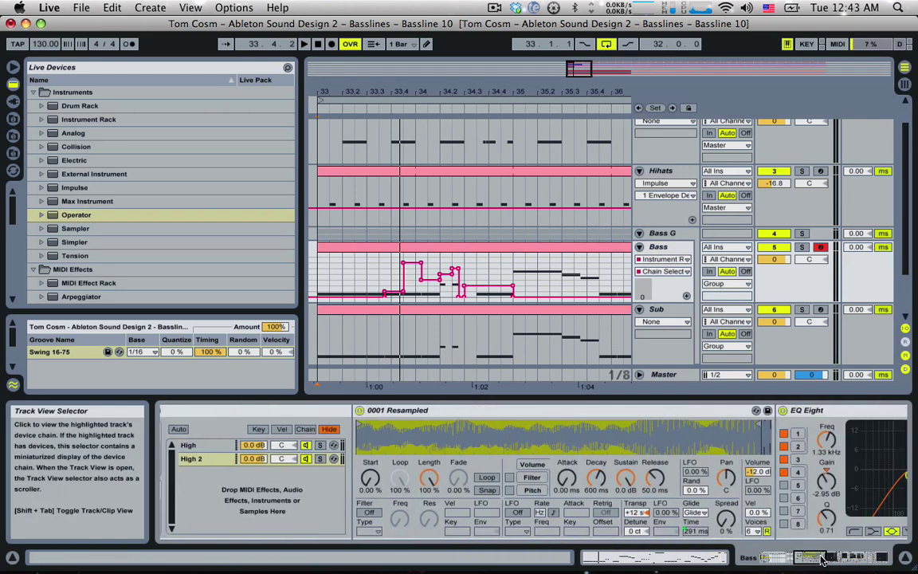
pyautogui.click(636, 513)
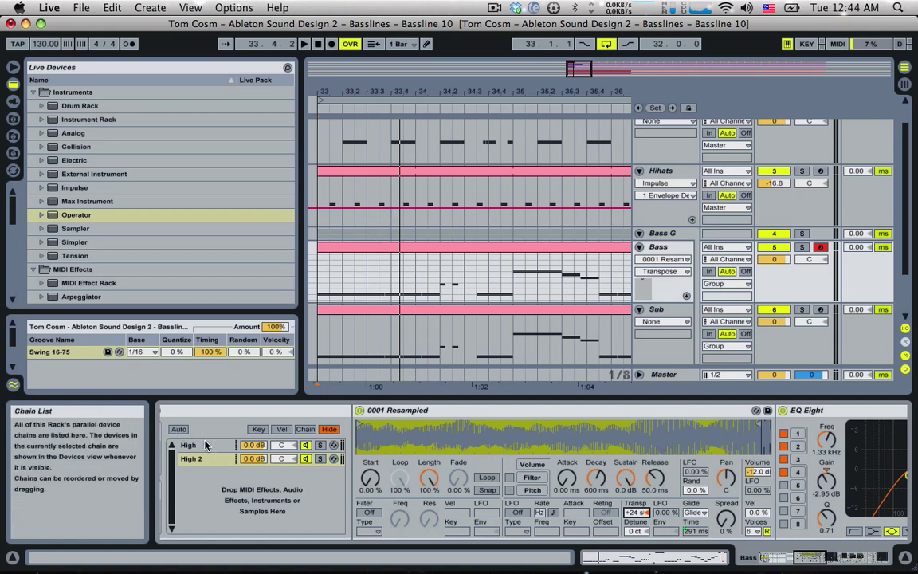
pyautogui.moveTo(636, 512)
pyautogui.mouseDown()
pyautogui.moveTo(635, 522)
pyautogui.moveTo(636, 511)
pyautogui.mouseUp()
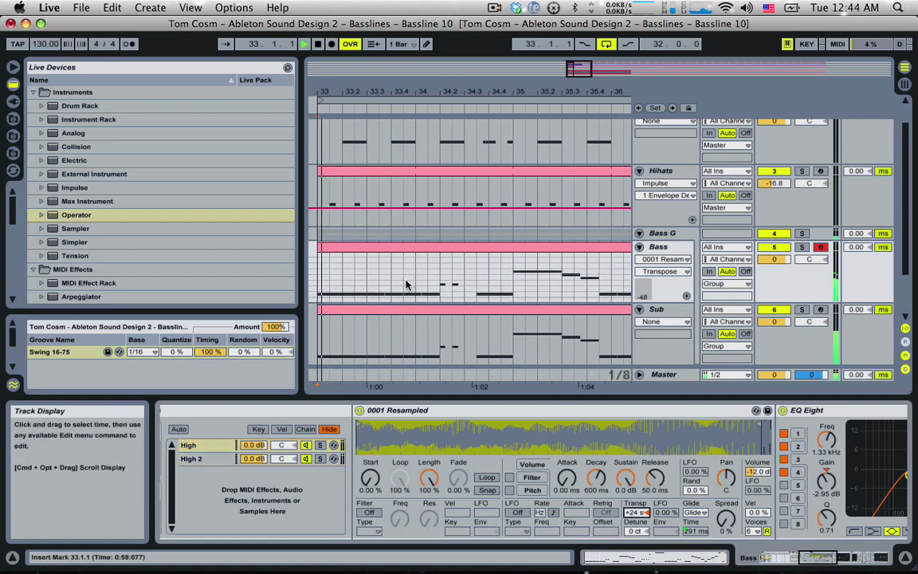
# Play the bassline from bar 33 to audition the transposed Bass 3 sound
pyautogui.click(478, 285)
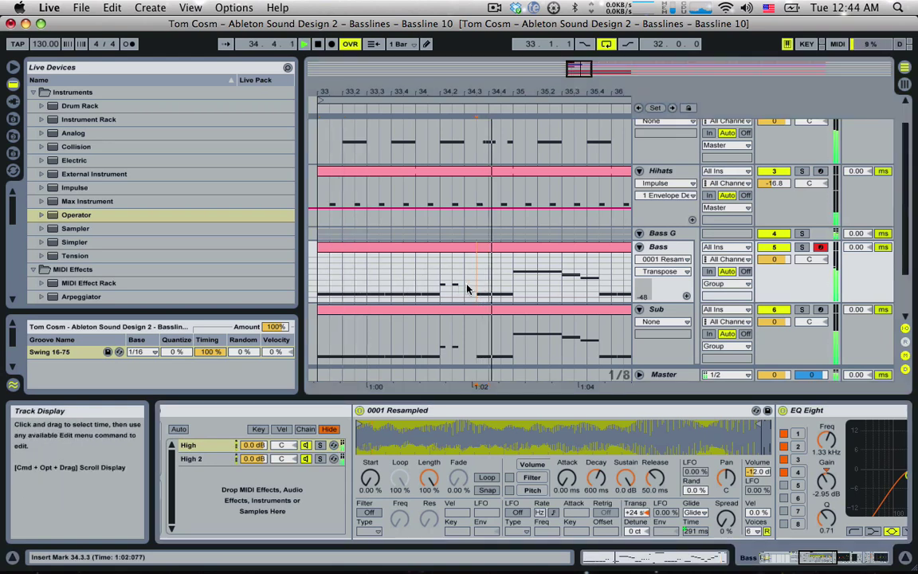
pyautogui.click(318, 295)
pyautogui.press('space')
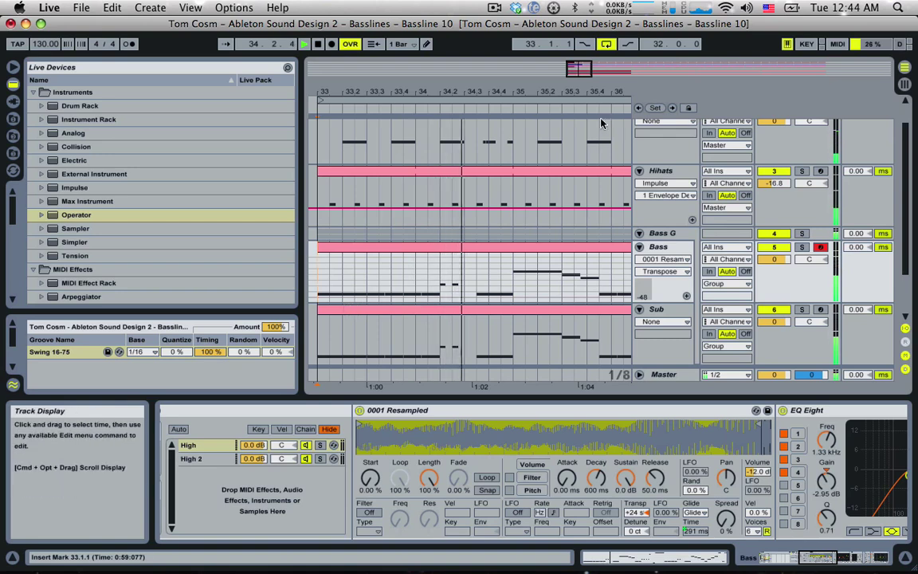
pyautogui.press('space')
# Show the Bass rack's Chain Selector automation again and raise it from 33.3.1 to 33.3.4 to the Bass 8 chain
pyautogui.moveTo(580, 70); pyautogui.dragTo(573, 79)
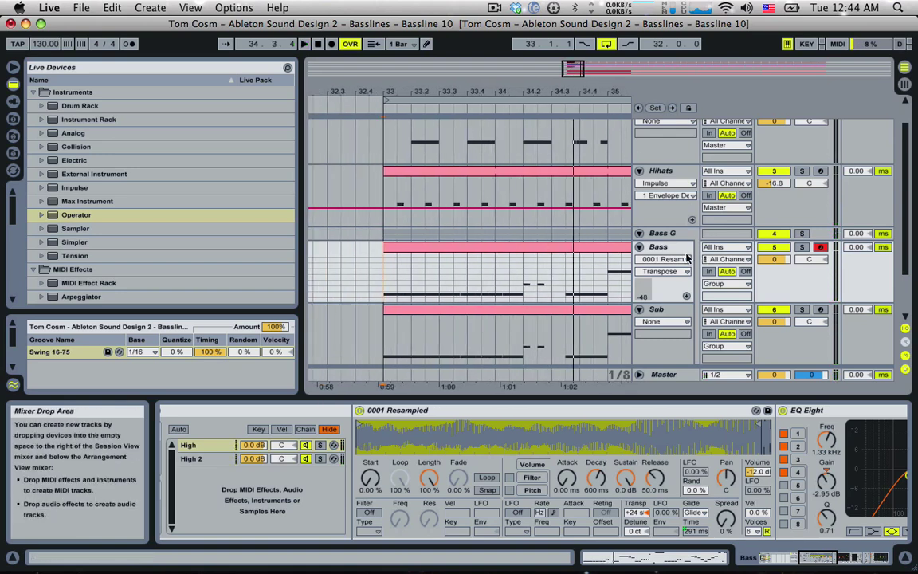
pyautogui.click(771, 556)
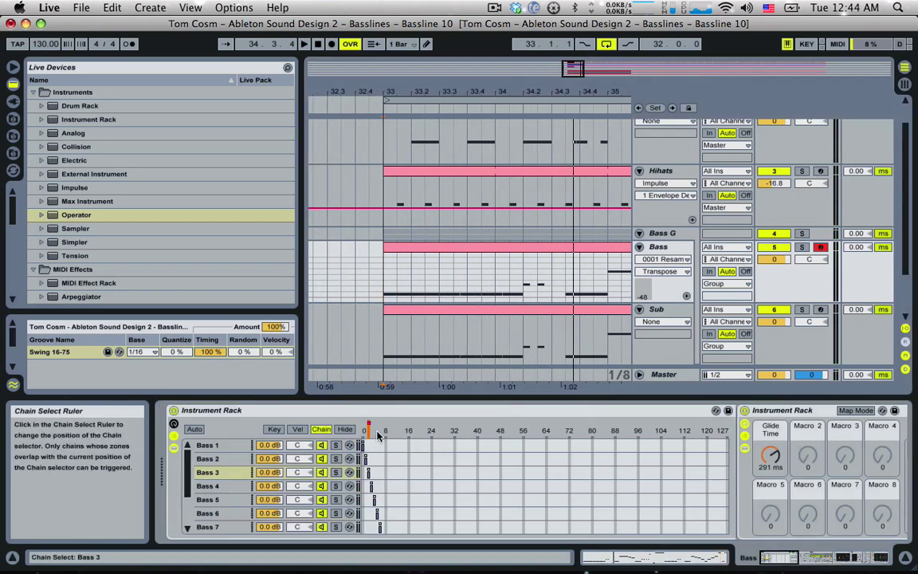
pyautogui.click(370, 434)
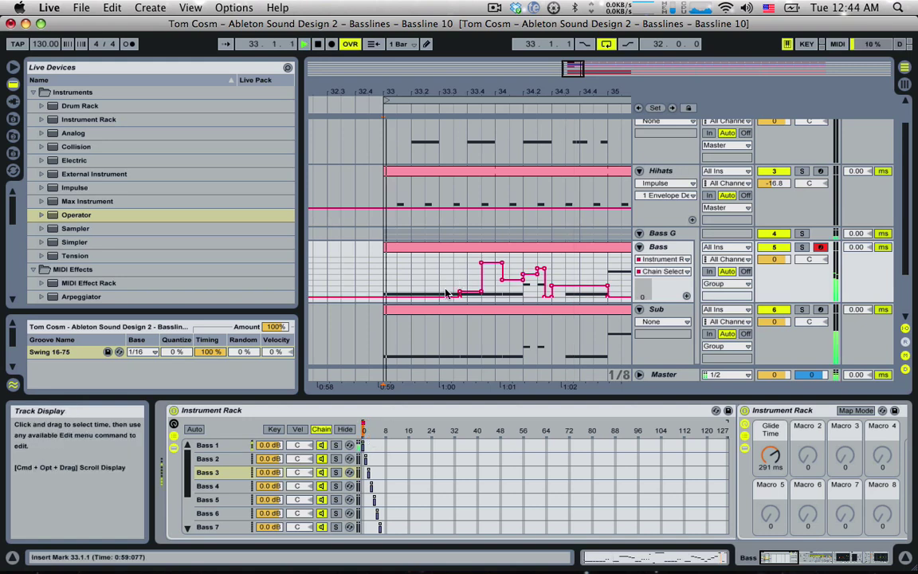
pyautogui.moveTo(440, 291); pyautogui.dragTo(451, 294)
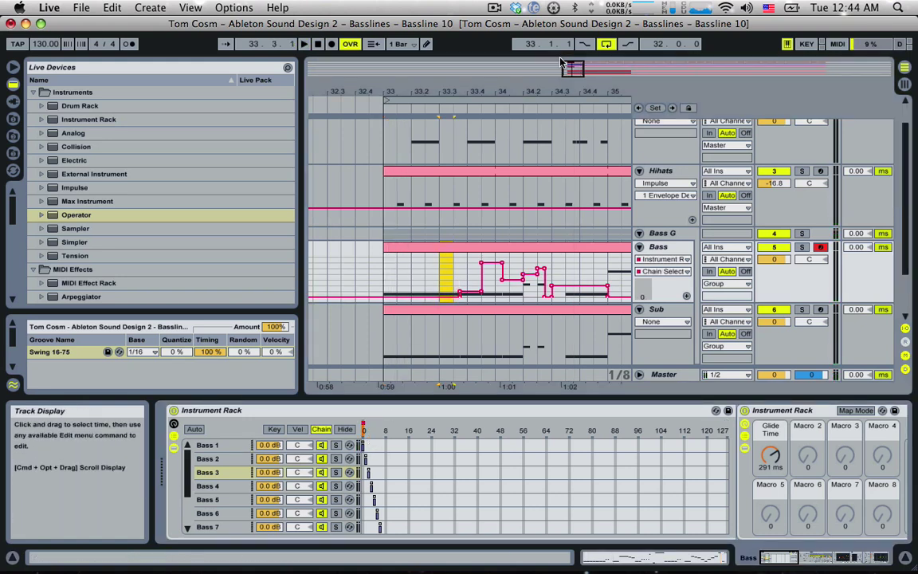
pyautogui.moveTo(583, 70); pyautogui.dragTo(574, 76)
pyautogui.keyDown('shift'); pyautogui.click(426, 281); pyautogui.keyUp('shift')
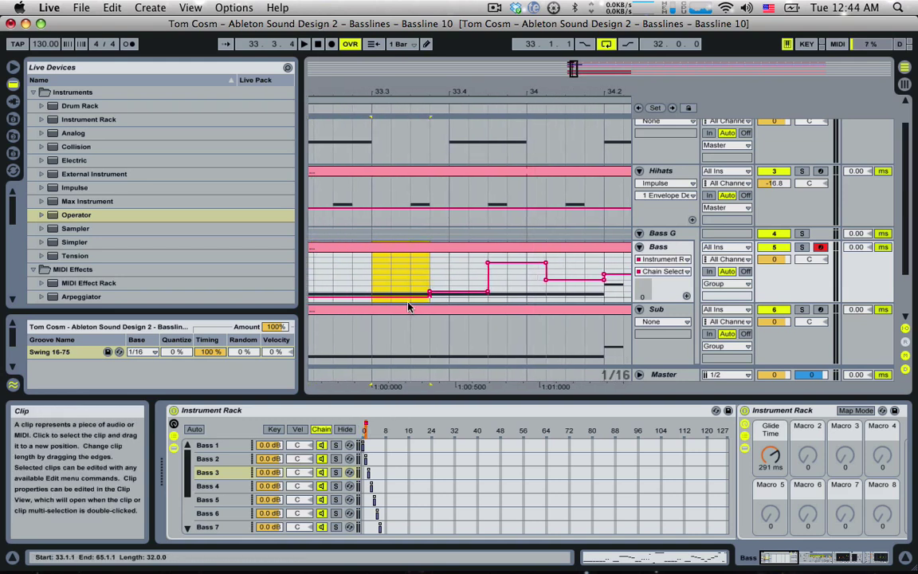
pyautogui.moveTo(407, 298); pyautogui.dragTo(407, 258)
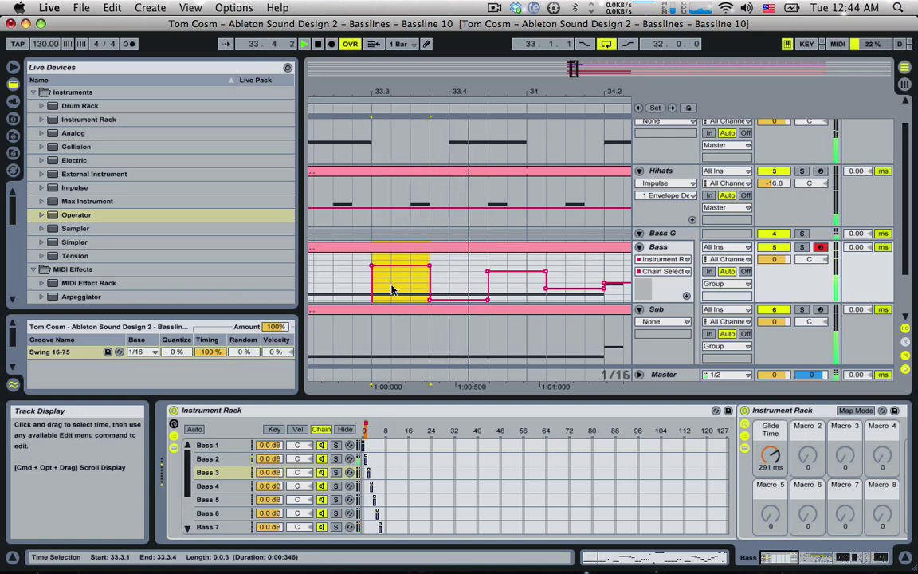
# Raise the Chain Selector automation segment starting at 33.3.1 to the Bass 9 chain
pyautogui.scroll(-4, 411, 510)
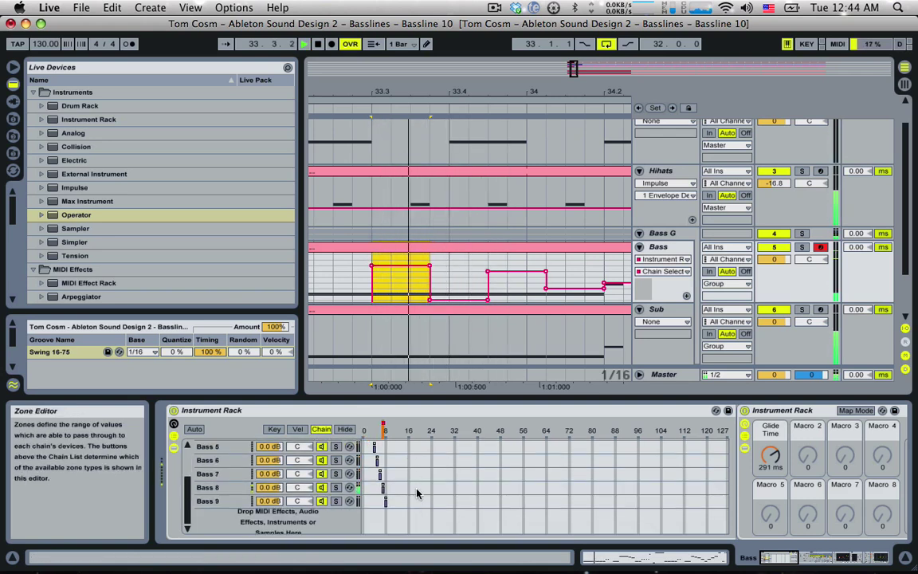
pyautogui.click(392, 269)
pyautogui.press('space')
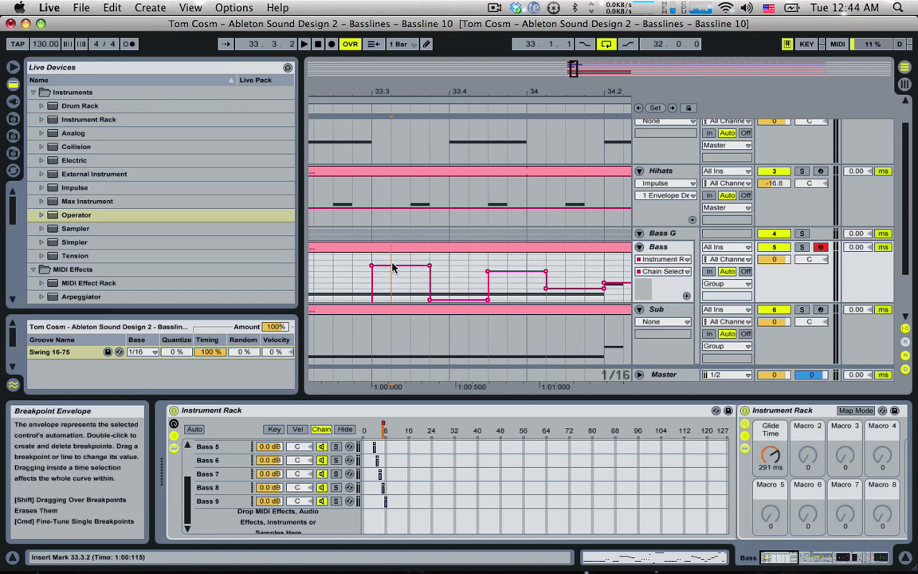
pyautogui.moveTo(392, 265); pyautogui.dragTo(392, 259)
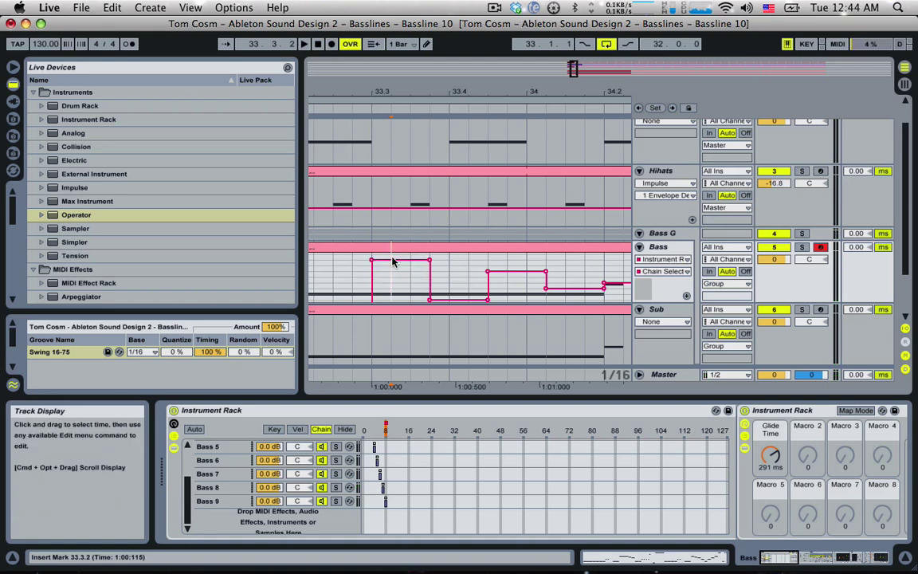
# Play the bassline from bar 33 to audition the chain switch to Bass 9
pyautogui.press('space')
pyautogui.press('space')
pyautogui.press('space')
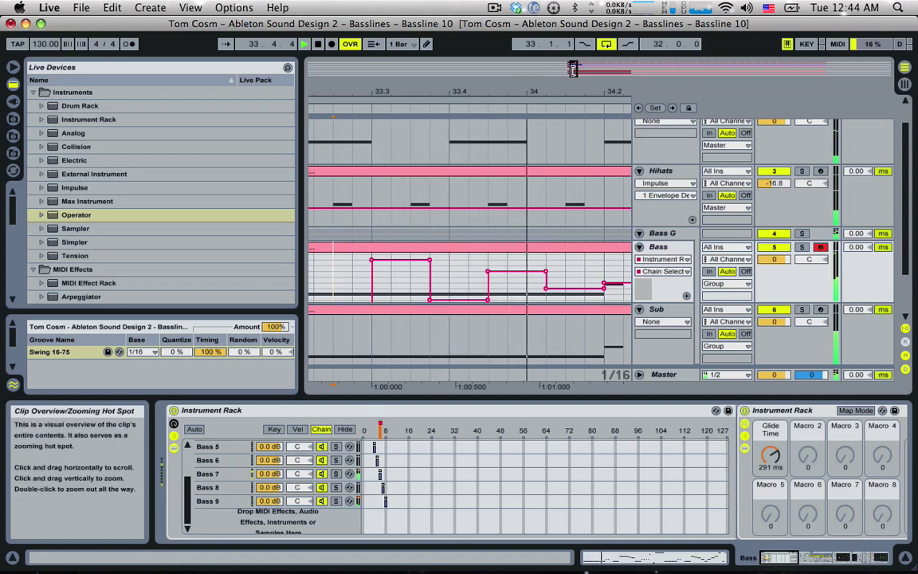
pyautogui.moveTo(573, 72); pyautogui.dragTo(579, 74)
pyautogui.press('space')
pyautogui.press('space')
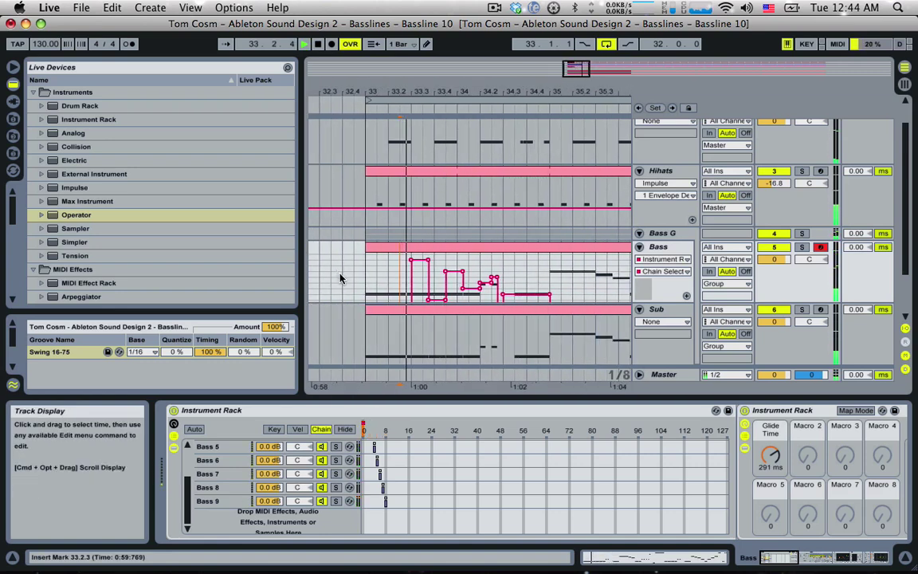
pyautogui.click(361, 274)
pyautogui.press('space')
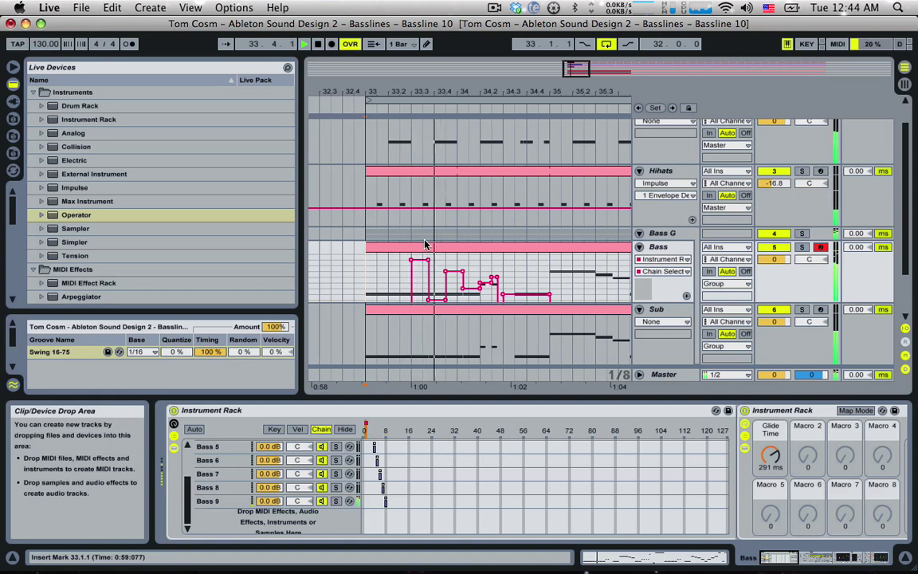
pyautogui.press('space')
# Open the Bass clip's notes and add a G1 note from 2.3.1 to 2.3.3 while the bassline plays
pyautogui.doubleClick(493, 249)
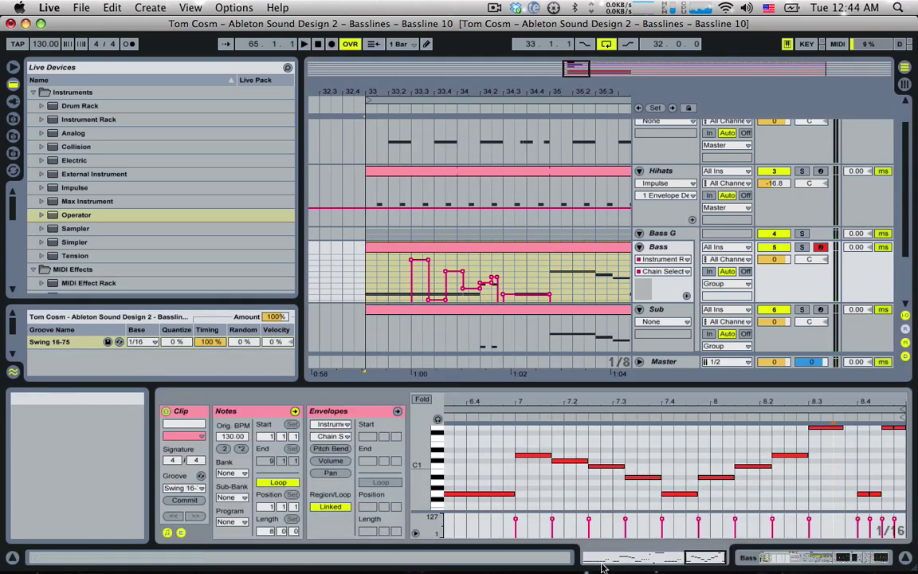
pyautogui.moveTo(605, 557); pyautogui.dragTo(613, 563)
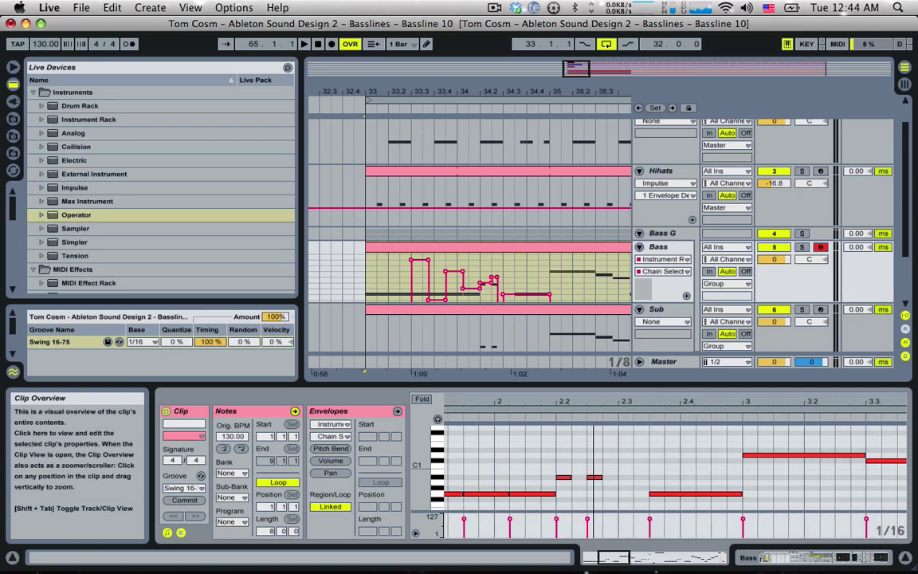
pyautogui.click(639, 496)
pyautogui.press('space')
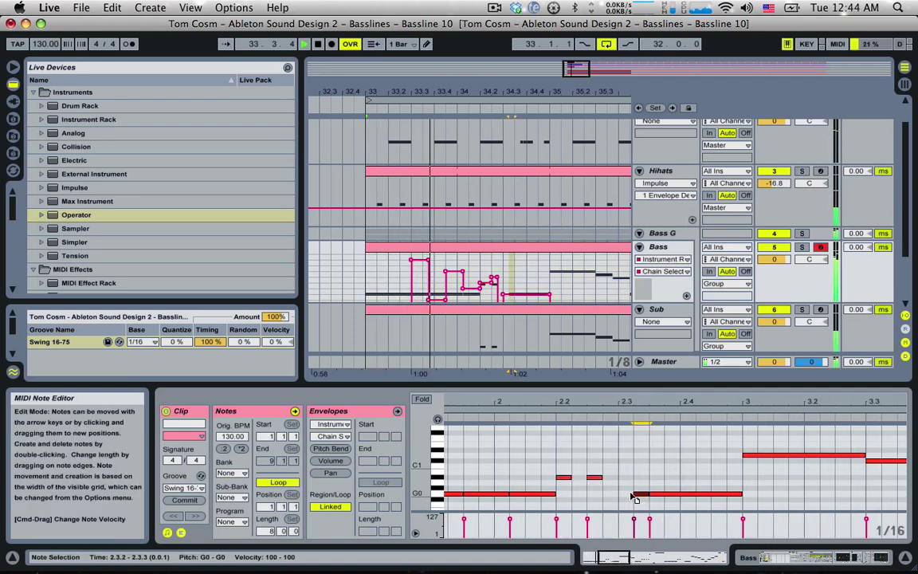
pyautogui.moveTo(631, 496); pyautogui.dragTo(636, 431)
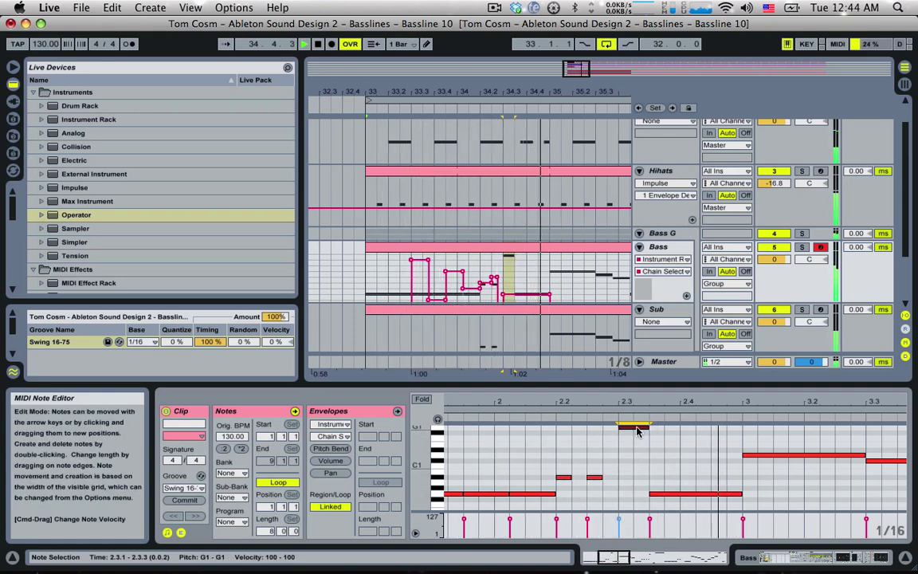
pyautogui.press('space')
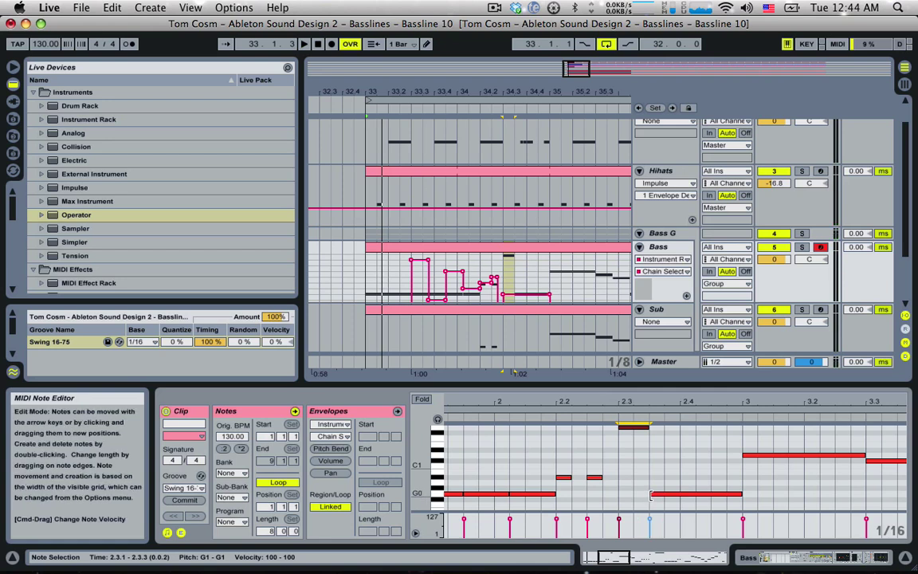
# Extend the start of the G0 note following the new G1 note slightly earlier, and play the result
pyautogui.click(650, 494)
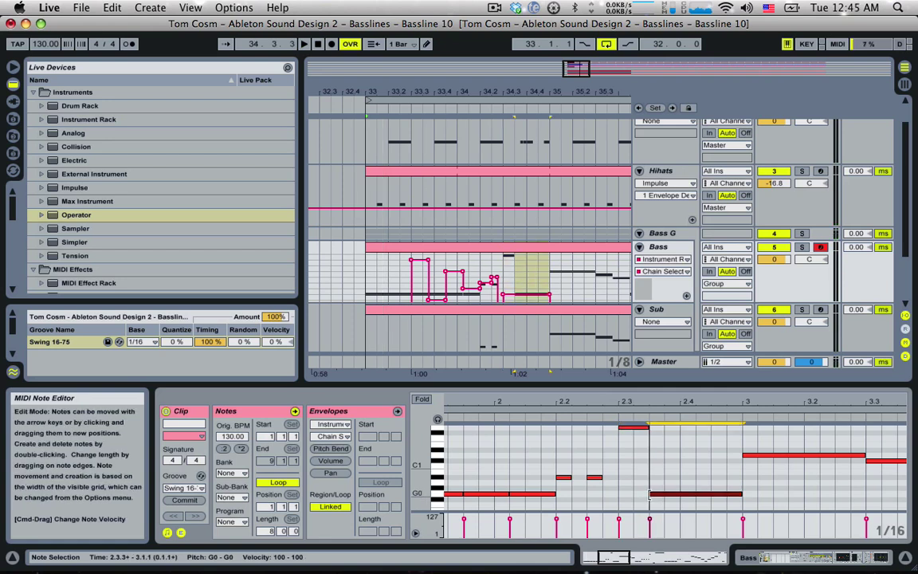
pyautogui.click(606, 473)
pyautogui.press('space')
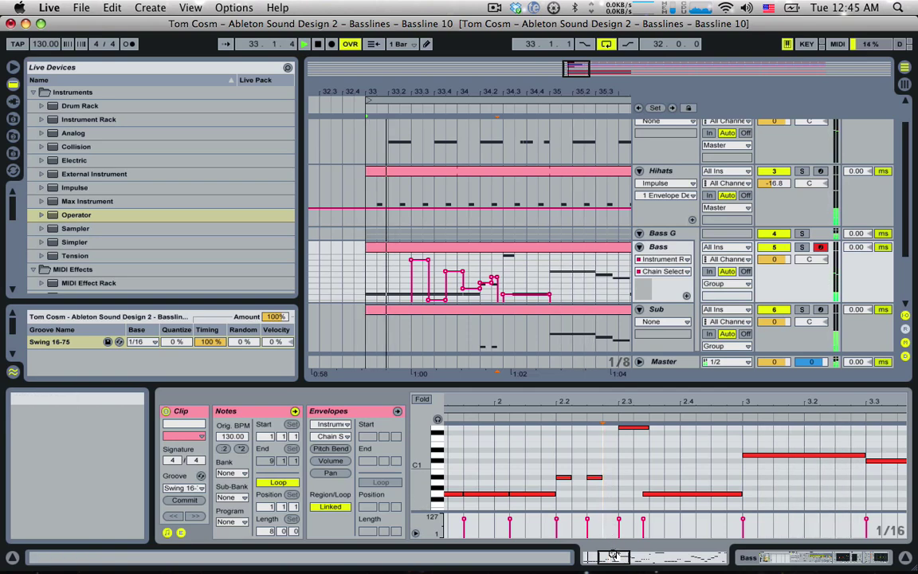
# Raise the Bass track's Chain Selector automation between 35.1.1 and 35.3.1
pyautogui.moveTo(614, 557); pyautogui.dragTo(620, 558)
pyautogui.moveTo(455, 91); pyautogui.dragTo(262, 124)
pyautogui.scroll(-2, 483, 252)
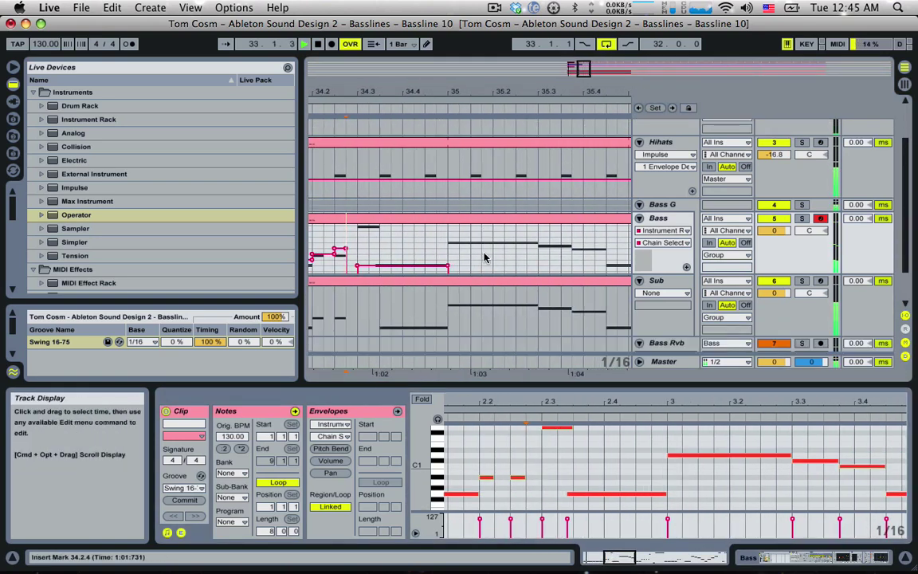
pyautogui.press('space')
pyautogui.moveTo(537, 255); pyautogui.dragTo(461, 267)
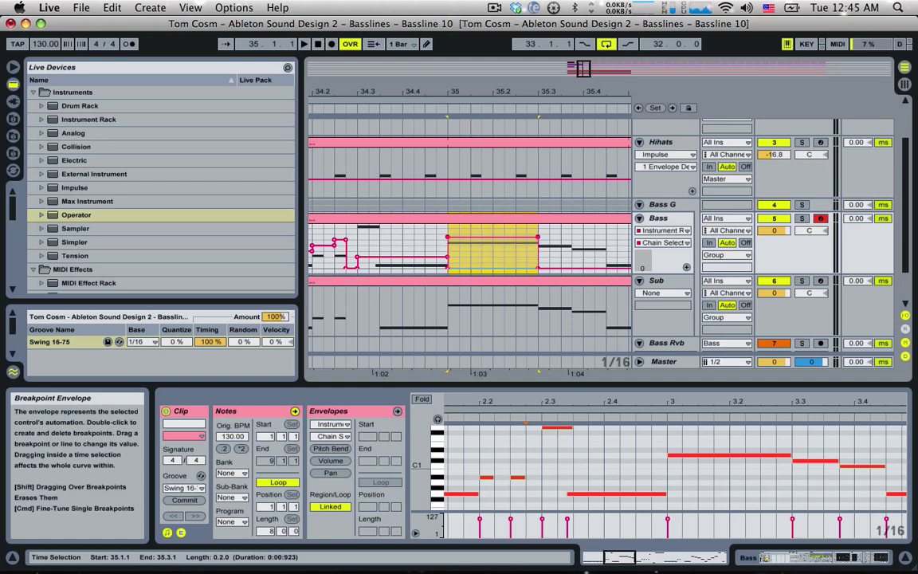
# Fine-tune the raised Chain Selector segment at bar 35 to the Bass 8 chain, replaying the passage
pyautogui.click(430, 255)
pyautogui.press('space')
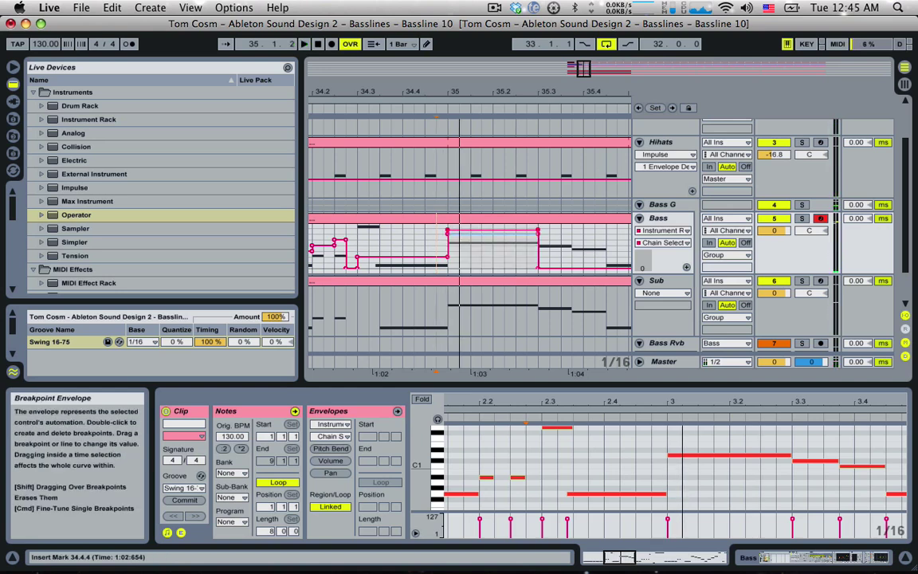
pyautogui.click(431, 247)
pyautogui.press('space')
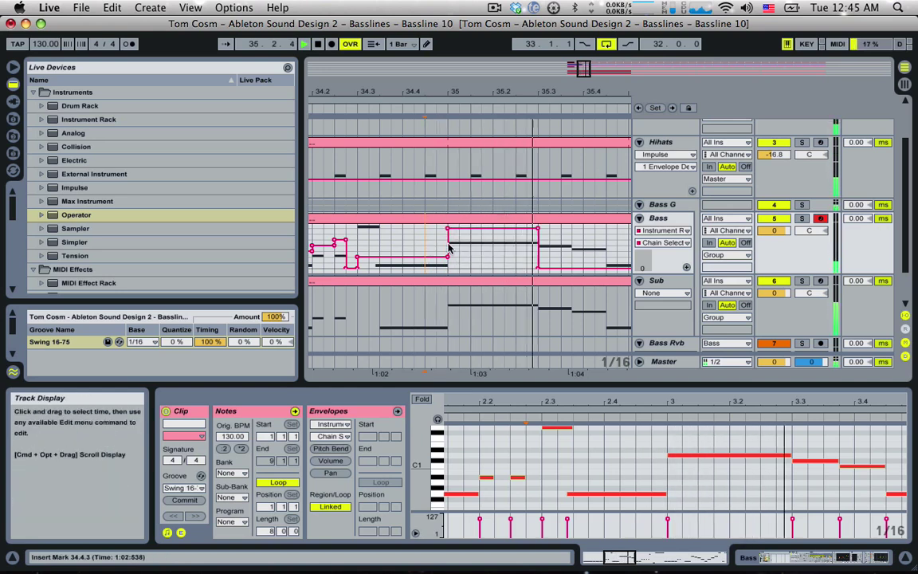
pyautogui.press('space')
pyautogui.press('space')
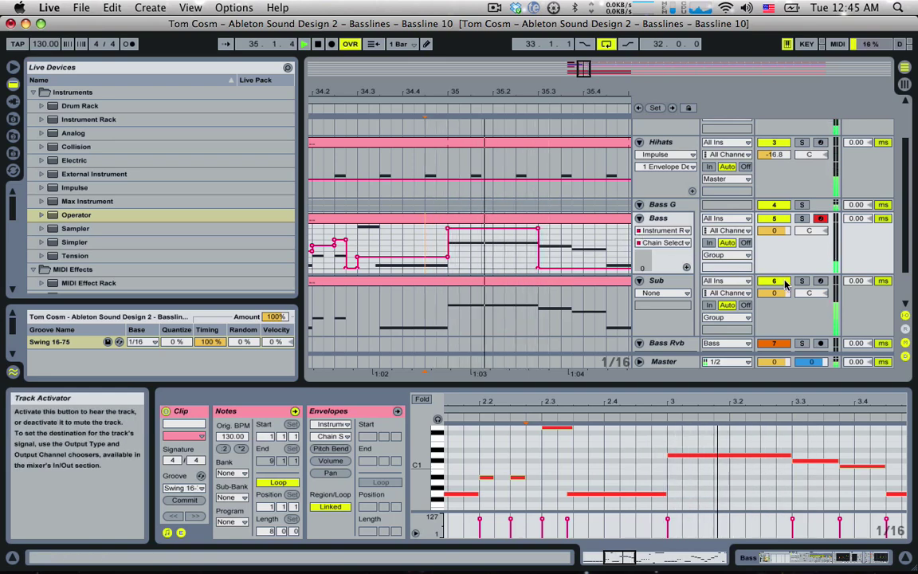
# Open the Bass 8 chain's devices, select its High chain and show the second Auto Filter's Frequency automation
pyautogui.click(794, 283)
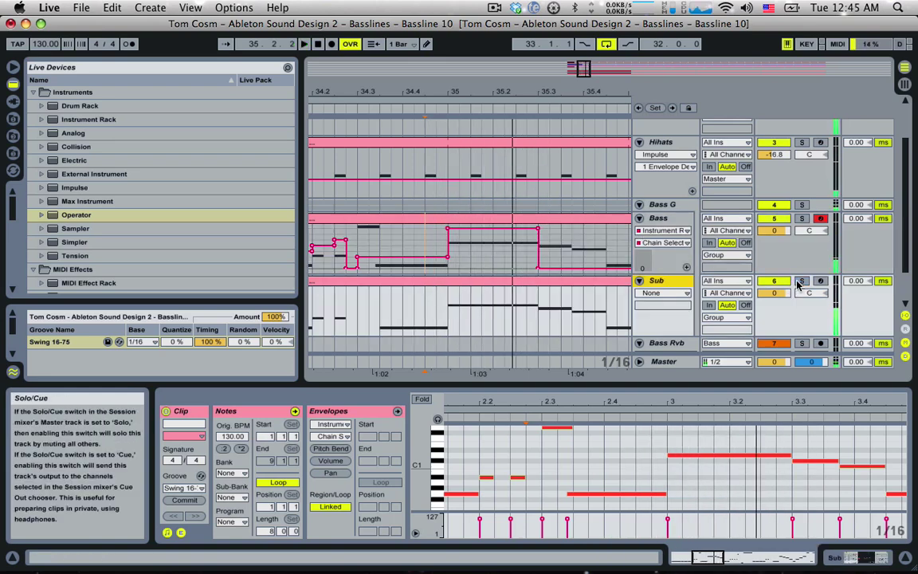
pyautogui.click(685, 220)
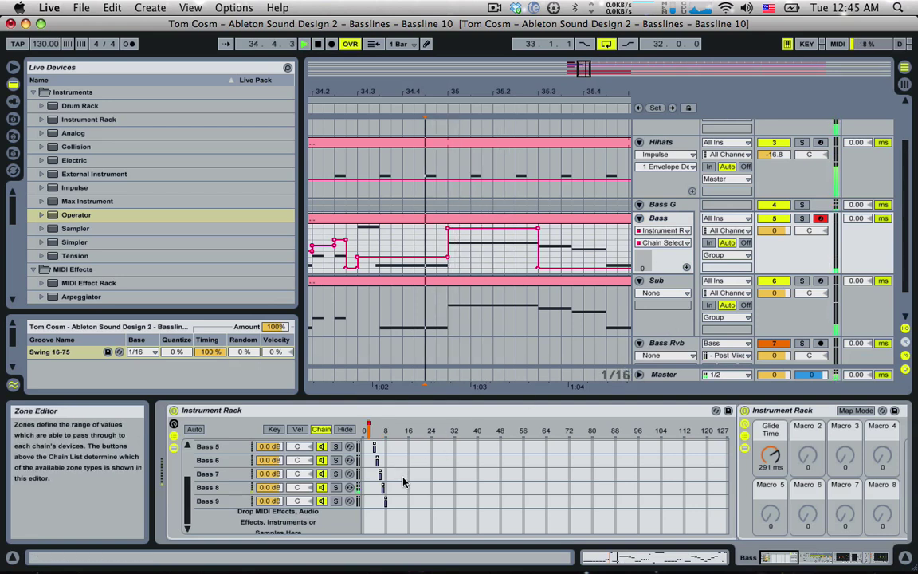
pyautogui.click(239, 497)
pyautogui.moveTo(777, 558); pyautogui.dragTo(812, 556)
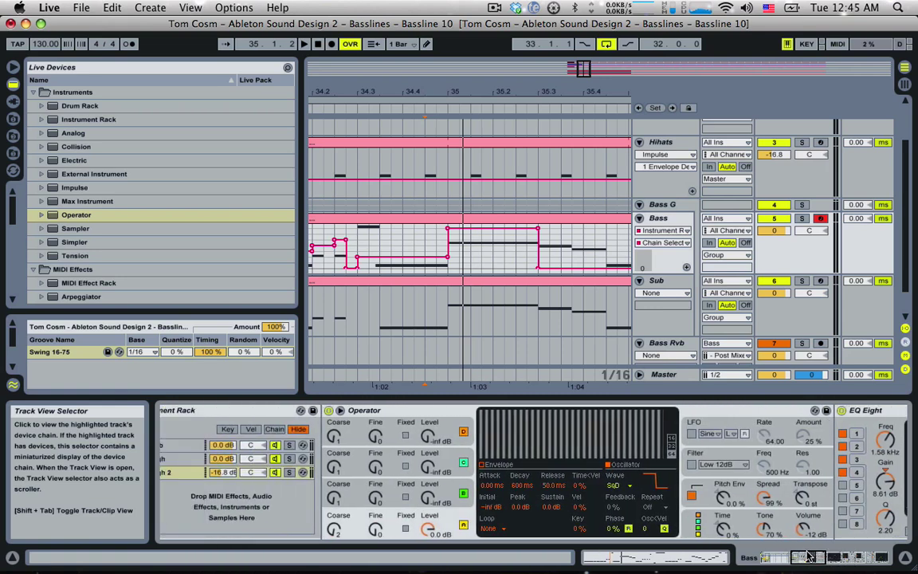
pyautogui.click(180, 460)
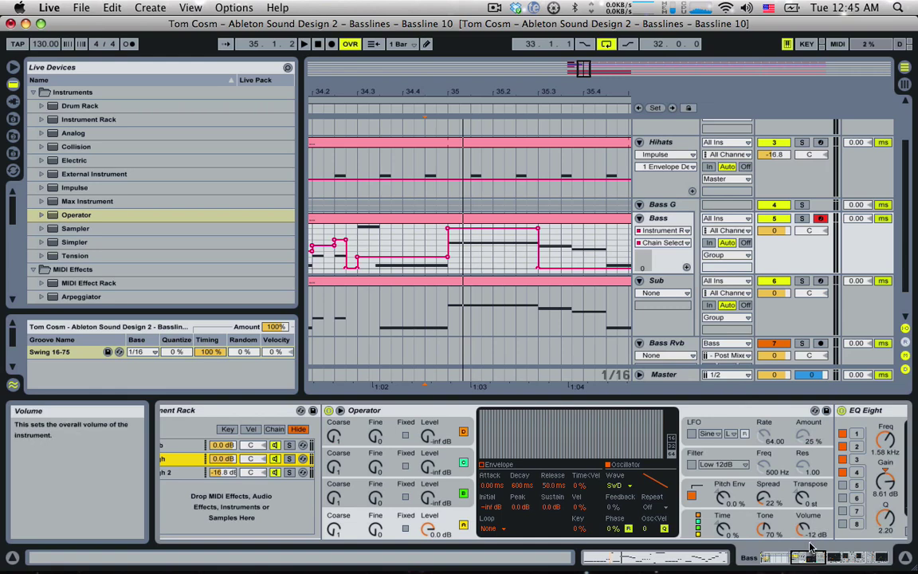
pyautogui.moveTo(860, 557); pyautogui.dragTo(862, 560)
pyautogui.click(753, 494)
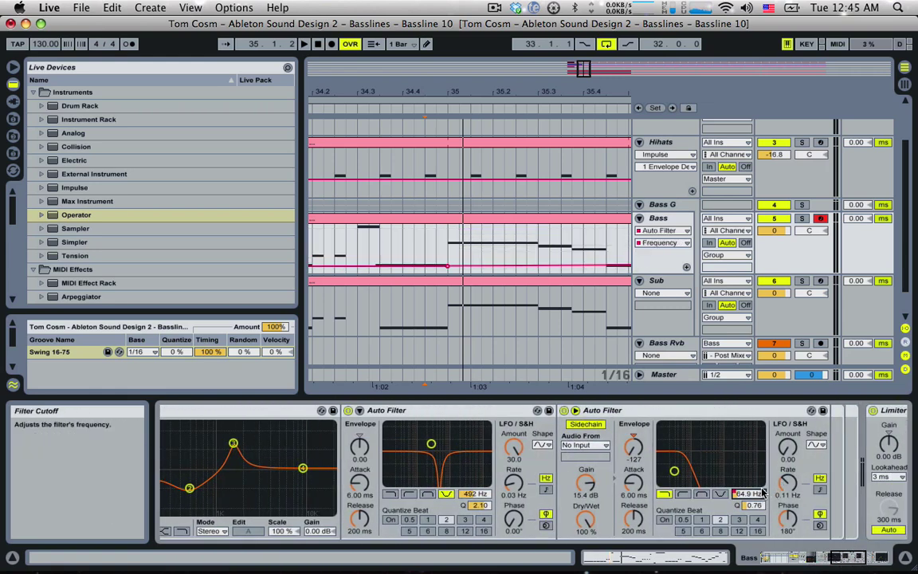
# Delete the Auto Filter's Frequency automation on the Bass track from bar 25 to bar 71, and play from bar 35
pyautogui.moveTo(582, 70); pyautogui.dragTo(582, 36)
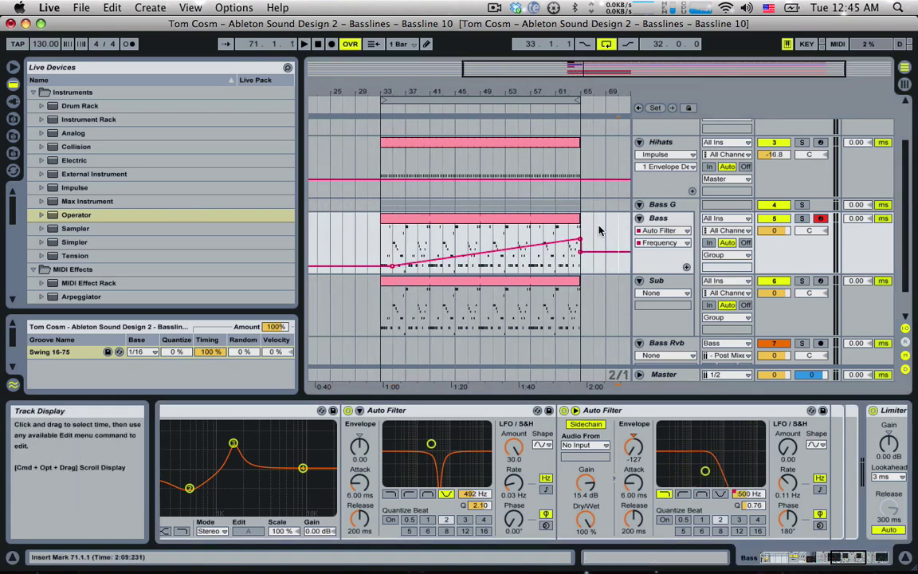
pyautogui.moveTo(612, 230); pyautogui.dragTo(328, 224)
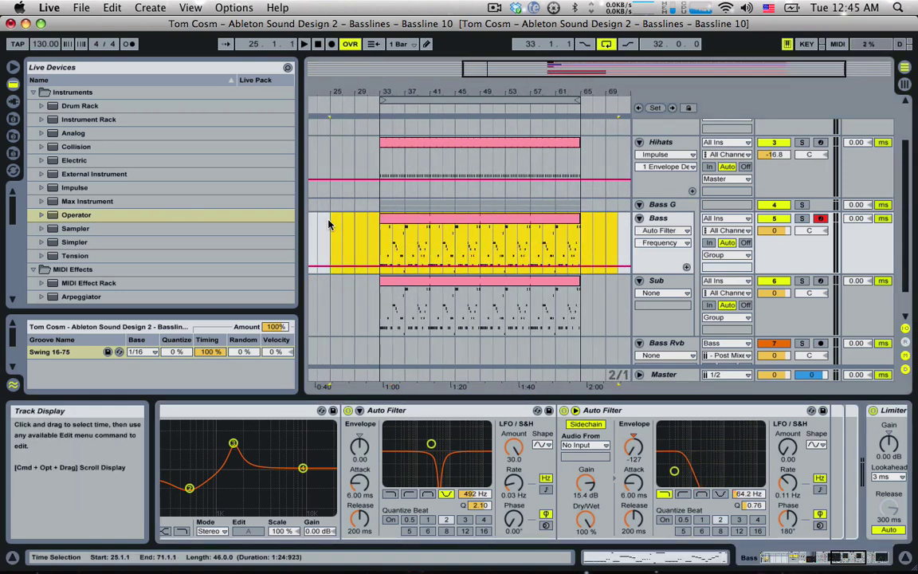
pyautogui.press('space')
pyautogui.press('space')
pyautogui.moveTo(480, 70); pyautogui.dragTo(542, 110)
pyautogui.click(429, 248)
pyautogui.press('space')
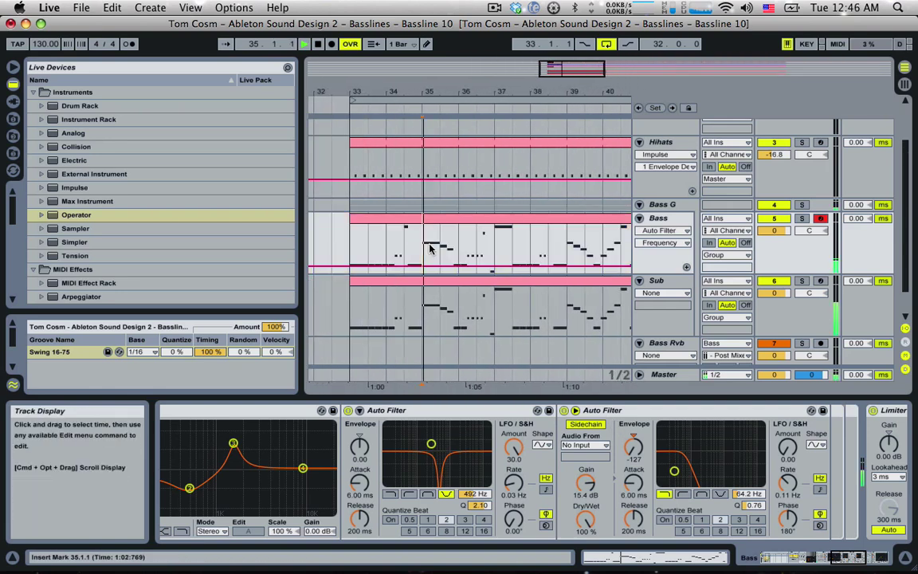
# Set the second Auto Filter's cutoff frequency to 1.83 kHz while replaying from bar 35
pyautogui.press('space')
pyautogui.press('space')
pyautogui.moveTo(746, 494); pyautogui.dragTo(746, 411)
pyautogui.moveTo(734, 471)
pyautogui.mouseDown()
pyautogui.moveTo(719, 470)
pyautogui.moveTo(743, 490)
pyautogui.moveTo(743, 481)
pyautogui.mouseUp()
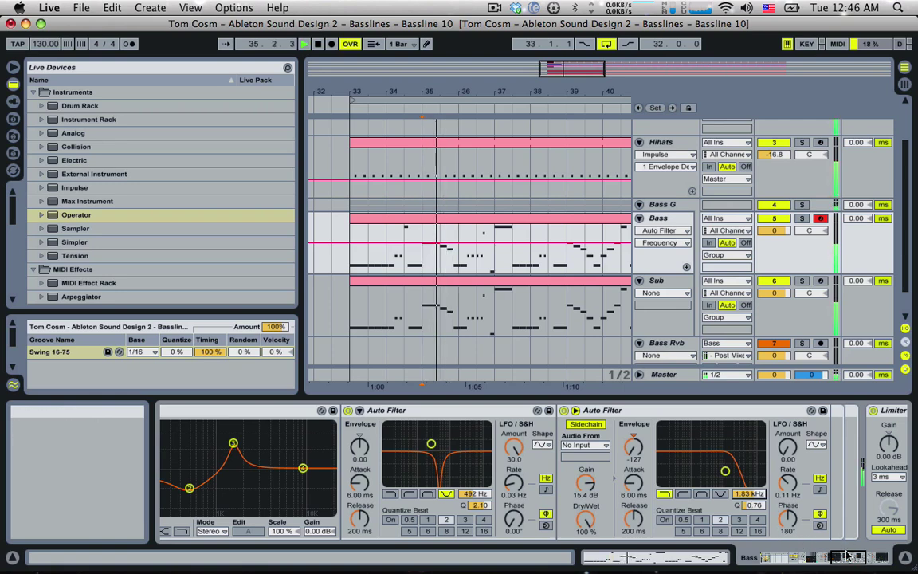
# Set the second Auto Filter's LFO to amount 22.9, synced rate 1/16 and phase 0°, and play from bar 33
pyautogui.moveTo(792, 453); pyautogui.dragTo(793, 429)
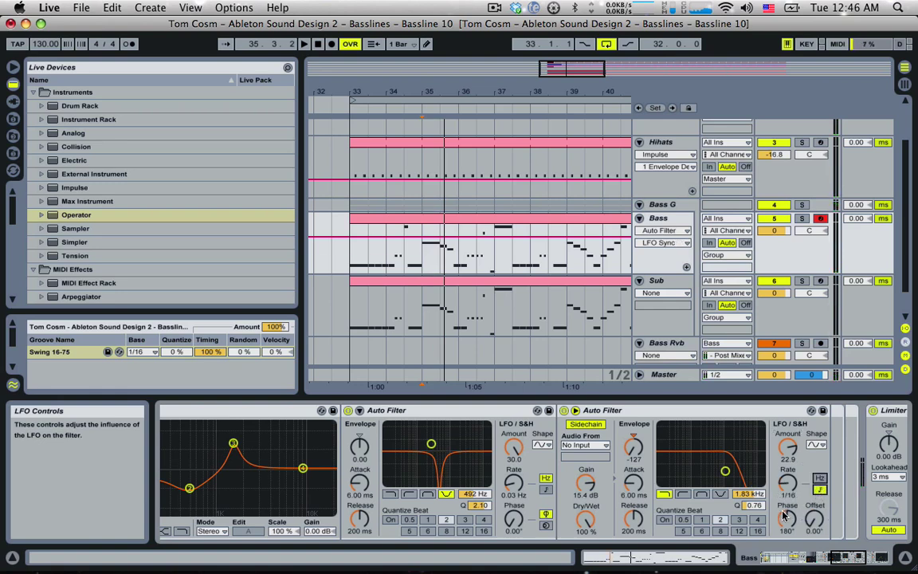
pyautogui.moveTo(784, 517); pyautogui.dragTo(784, 549)
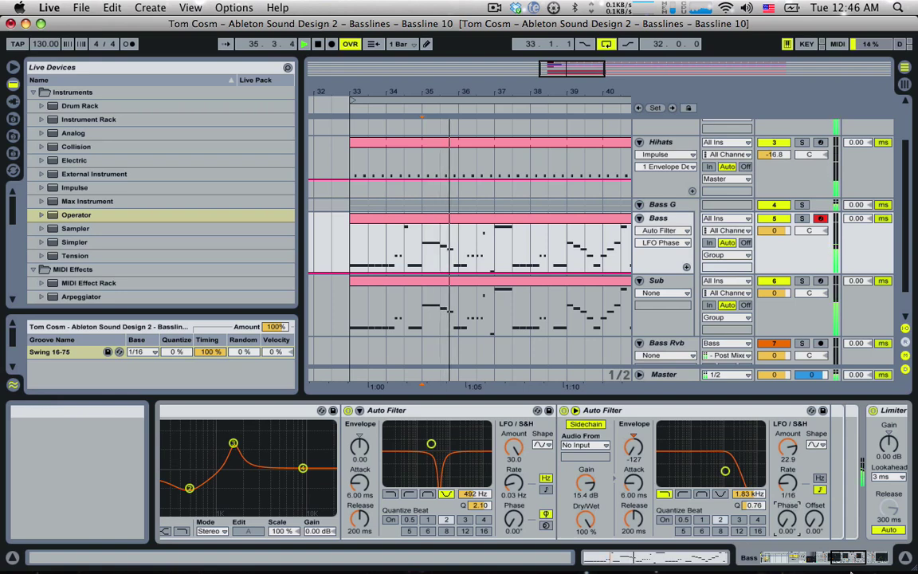
pyautogui.click(349, 251)
pyautogui.press('space')
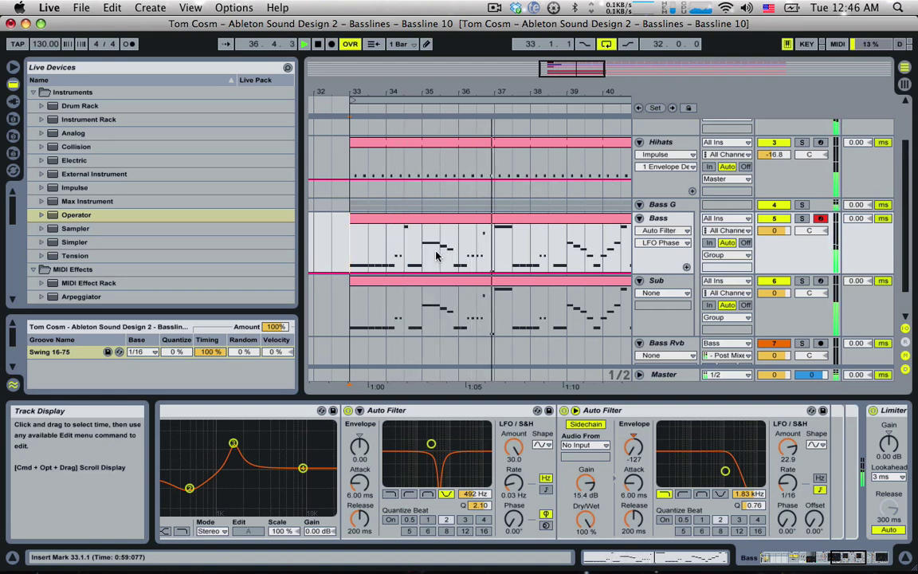
# Show the Instrument Rack's Chain Selector automation again and play the bassline from bar 35
pyautogui.moveTo(567, 66); pyautogui.dragTo(566, 70)
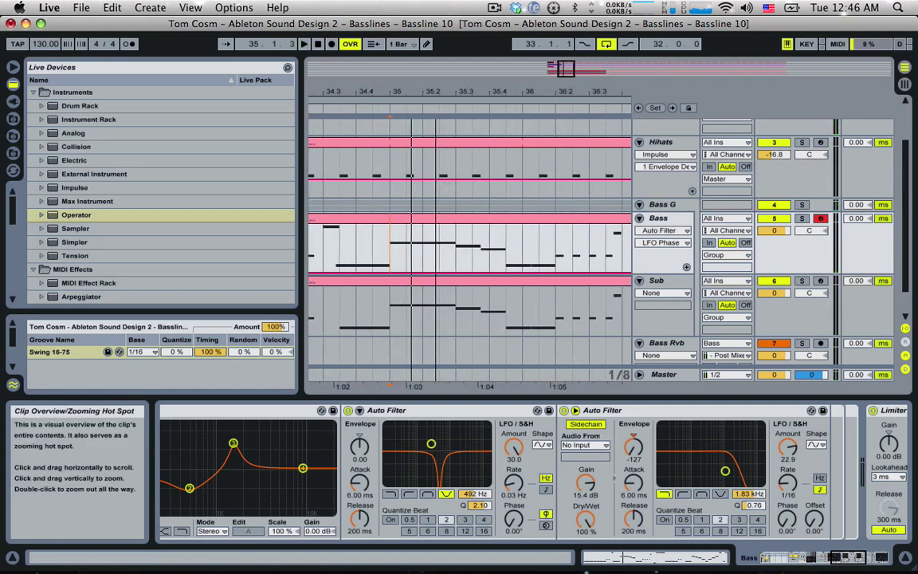
pyautogui.moveTo(847, 555); pyautogui.dragTo(773, 555)
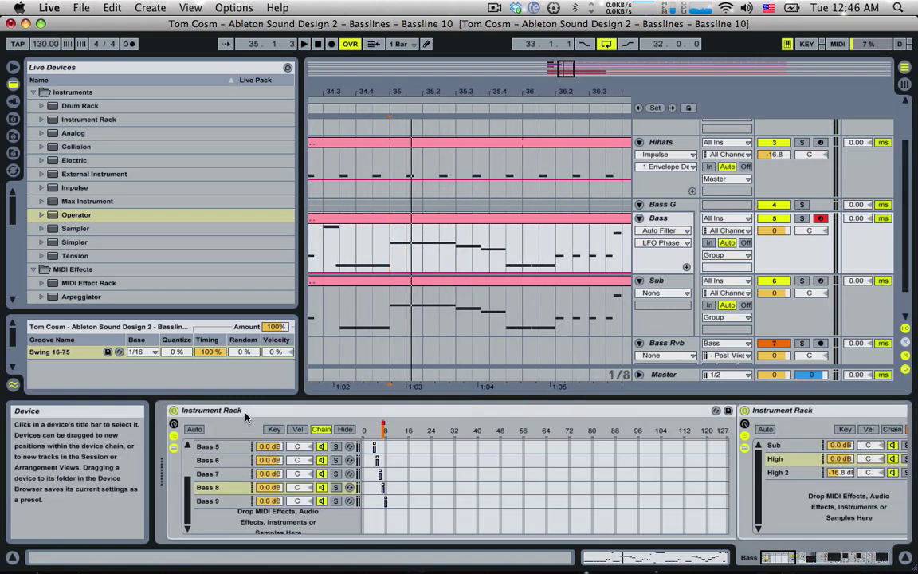
pyautogui.click(387, 434)
pyautogui.click(384, 432)
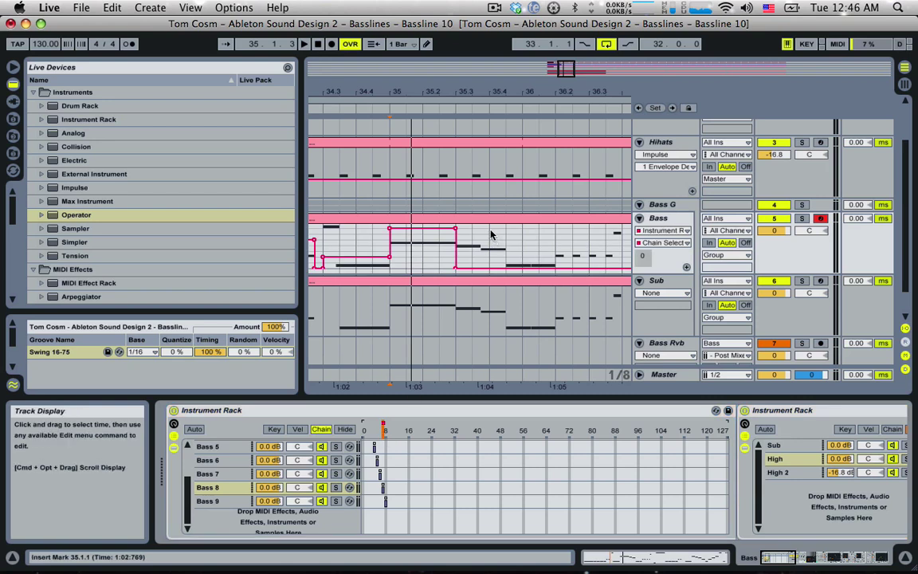
pyautogui.press('space')
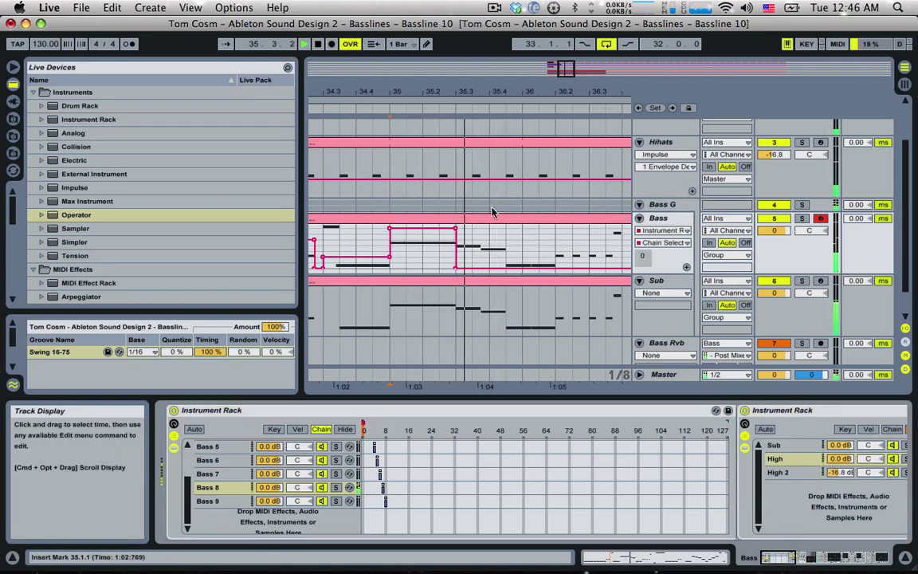
pyautogui.press('space')
pyautogui.press('space')
# Raise the Chain Selector automation slightly between 35.3.4 and 35.4.3, and play from just before beat 35.3
pyautogui.moveTo(560, 67); pyautogui.dragTo(565, 116)
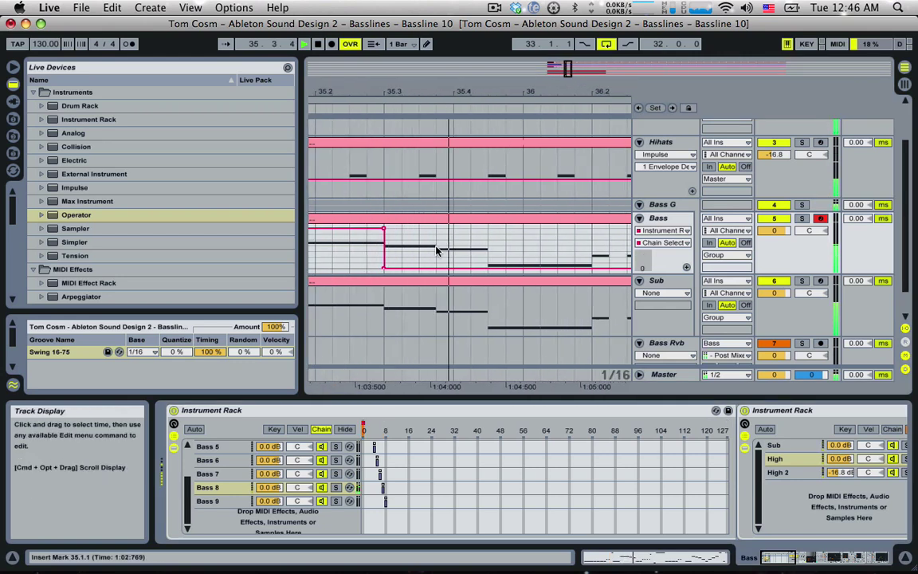
pyautogui.press('space')
pyautogui.moveTo(437, 251); pyautogui.dragTo(488, 264)
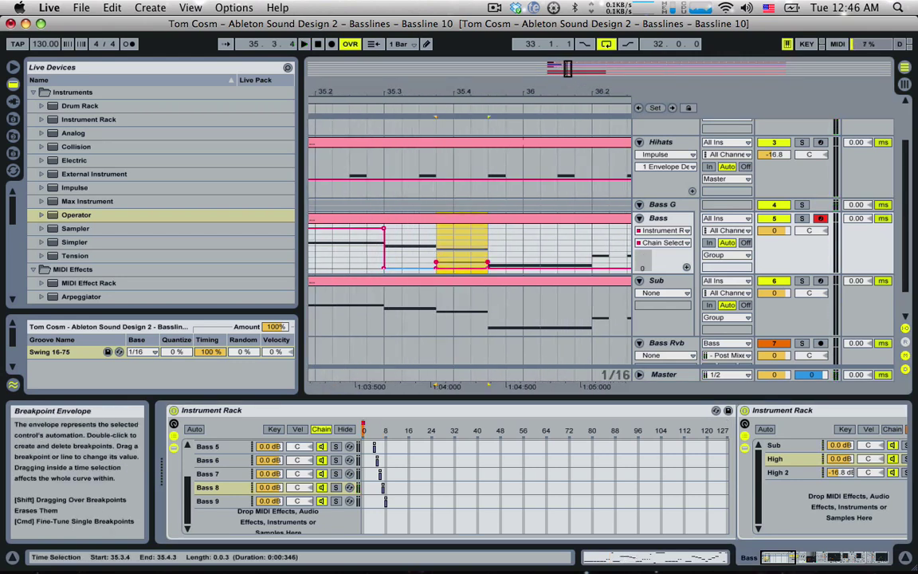
pyautogui.click(371, 251)
pyautogui.press('space')
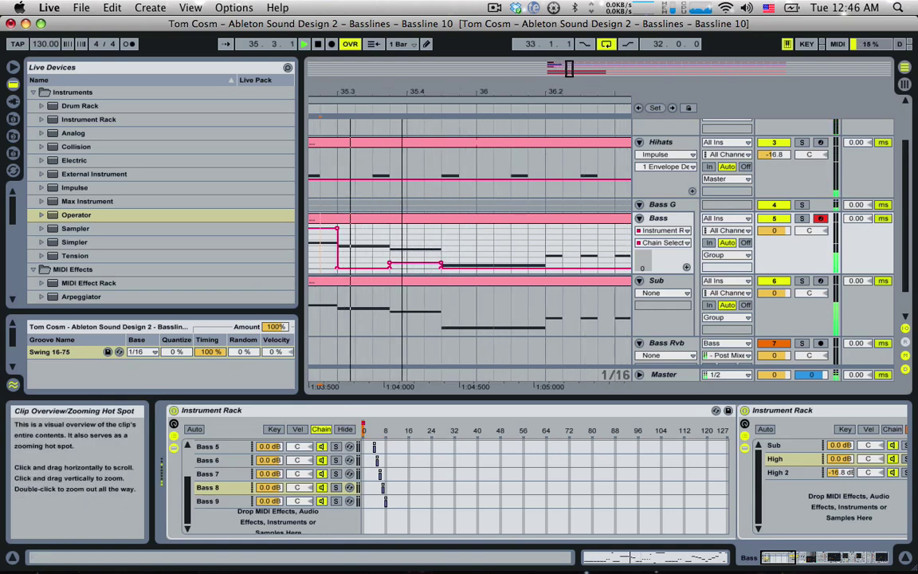
# Open the Bass clip's notes and play the arrangement from 35.4.3
pyautogui.click(502, 220)
pyautogui.doubleClick(502, 220)
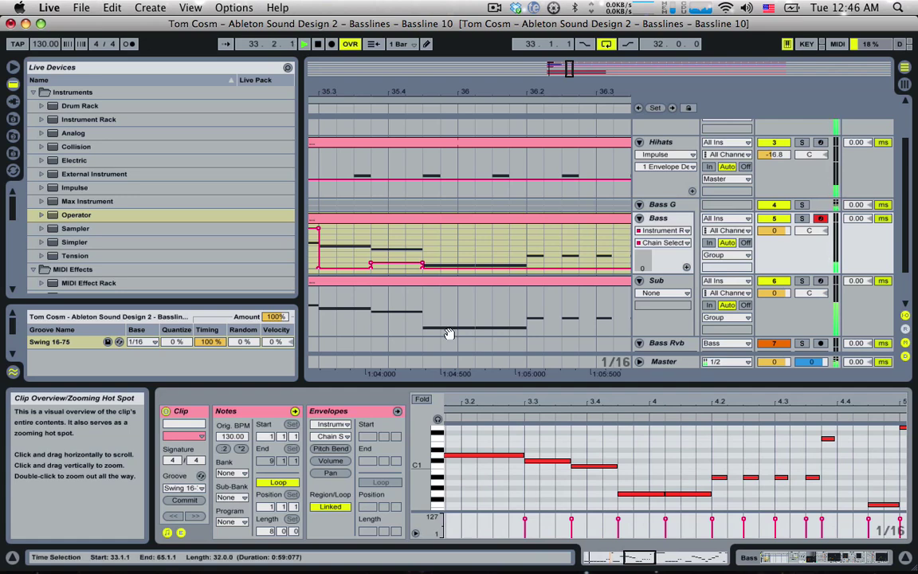
pyautogui.click(420, 235)
pyautogui.press('space')
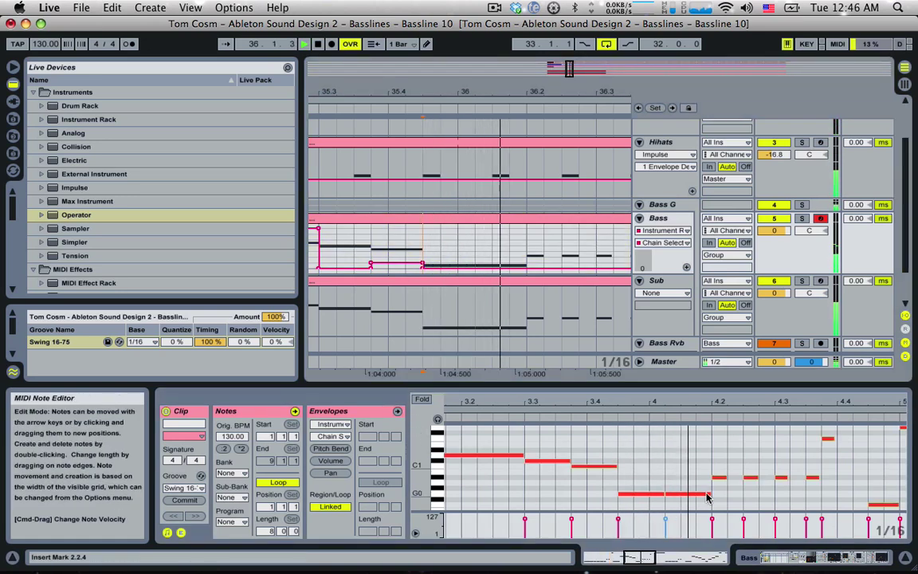
# Shorten the G0 note at 4.1.2 to a sixteenth, duplicate it twice up to 4.2.1, and replay the passage
pyautogui.press('space')
pyautogui.press('space')
pyautogui.press('space')
pyautogui.moveTo(710, 494); pyautogui.dragTo(677, 494)
pyautogui.press('super+d')
pyautogui.press('super+d')
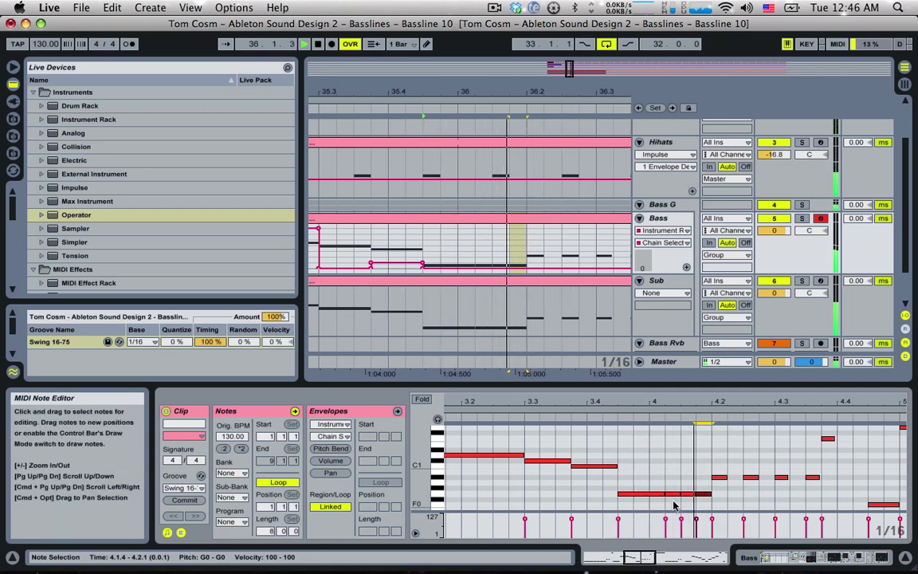
pyautogui.press('space')
pyautogui.press('space')
pyautogui.press('space')
pyautogui.press('space')
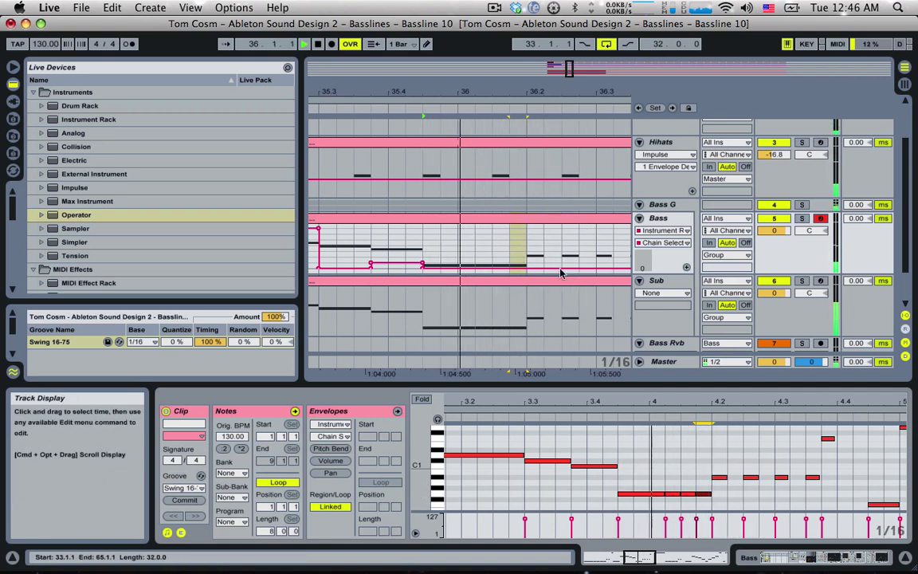
# Raise the Chain Selector automation slightly from 36.2.1 to 36.2.2 and much higher from 36.2.3 to 36.2.4, and play it
pyautogui.press('space')
pyautogui.click(538, 270)
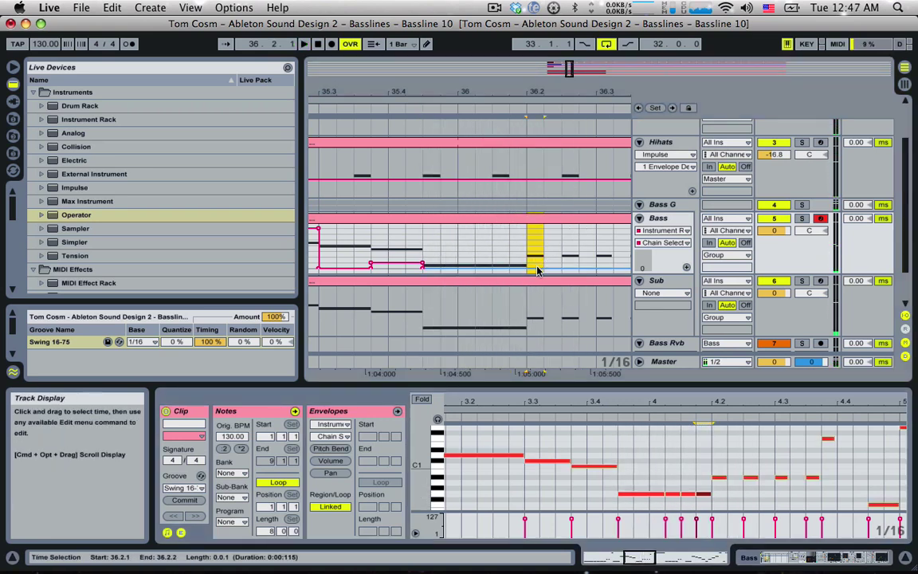
pyautogui.click(536, 268)
pyautogui.click(573, 263)
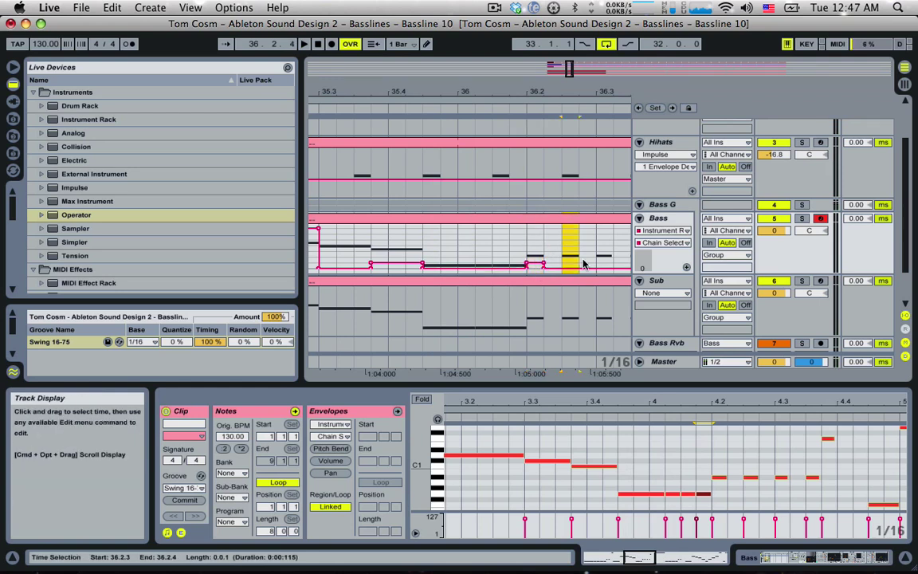
pyautogui.moveTo(574, 270); pyautogui.dragTo(574, 233)
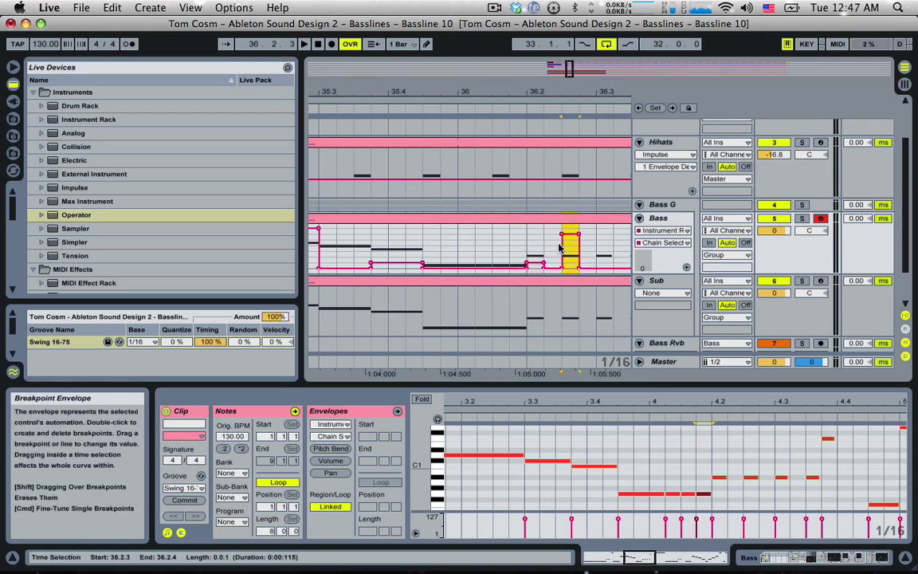
pyautogui.press('space')
# Raise the Chain Selector automation to a middle level between 36.3.1 and 36.3.2, and play from 36.2.1
pyautogui.click(607, 257)
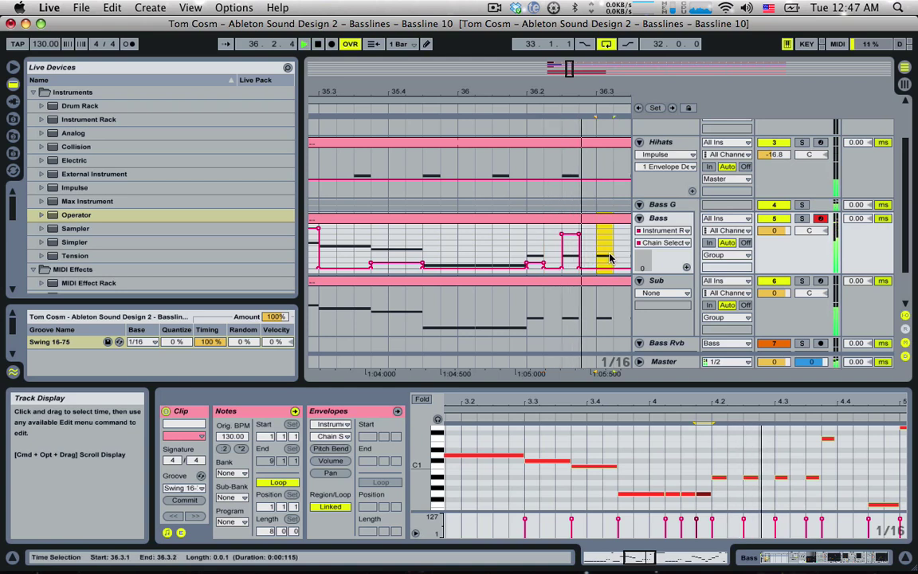
pyautogui.press('space')
pyautogui.moveTo(605, 250); pyautogui.dragTo(605, 251)
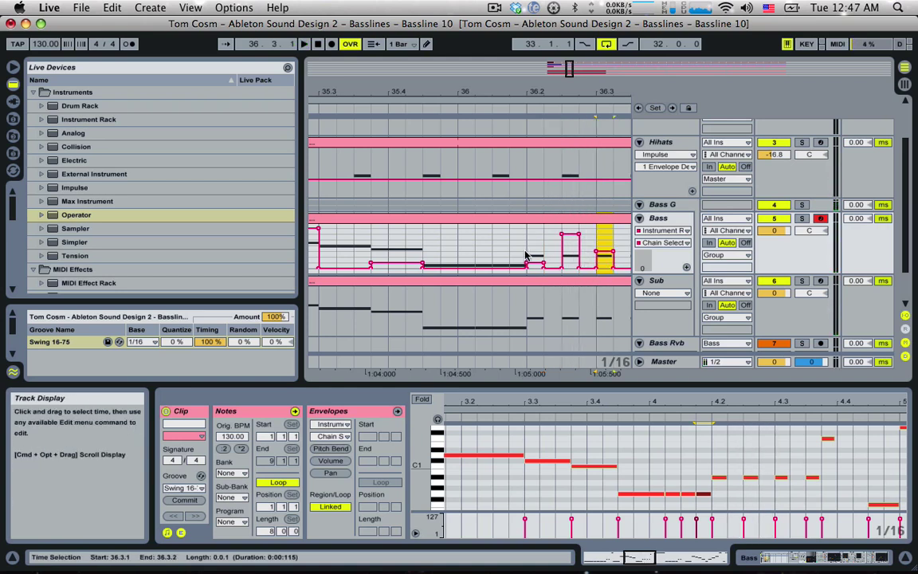
pyautogui.click(528, 255)
pyautogui.press('space')
pyautogui.press('space')
pyautogui.press('space')
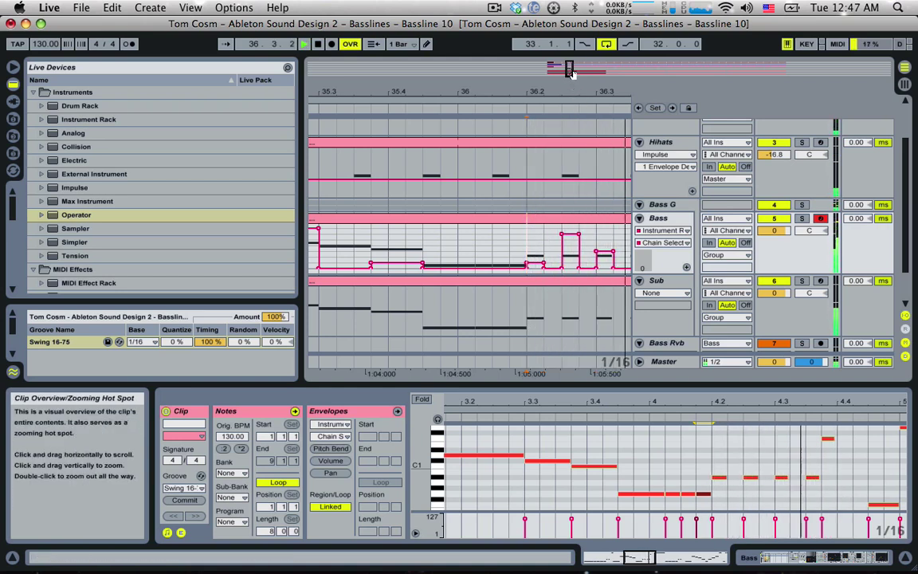
pyautogui.moveTo(571, 70)
pyautogui.mouseDown()
pyautogui.moveTo(575, 64)
pyautogui.moveTo(575, 73)
pyautogui.mouseUp()
pyautogui.press('space')
pyautogui.press('space')
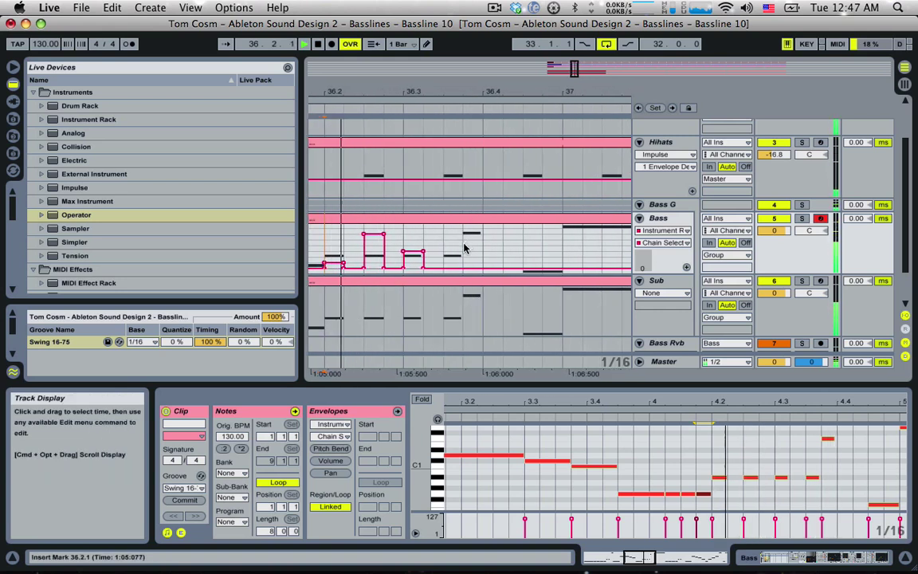
# Raise the Chain Selector automation to a high level between 36.4.3 and 37.1.1, playing the passage to compare levels
pyautogui.moveTo(465, 249); pyautogui.dragTo(480, 255)
pyautogui.press('space')
pyautogui.click(526, 260)
pyautogui.press('space')
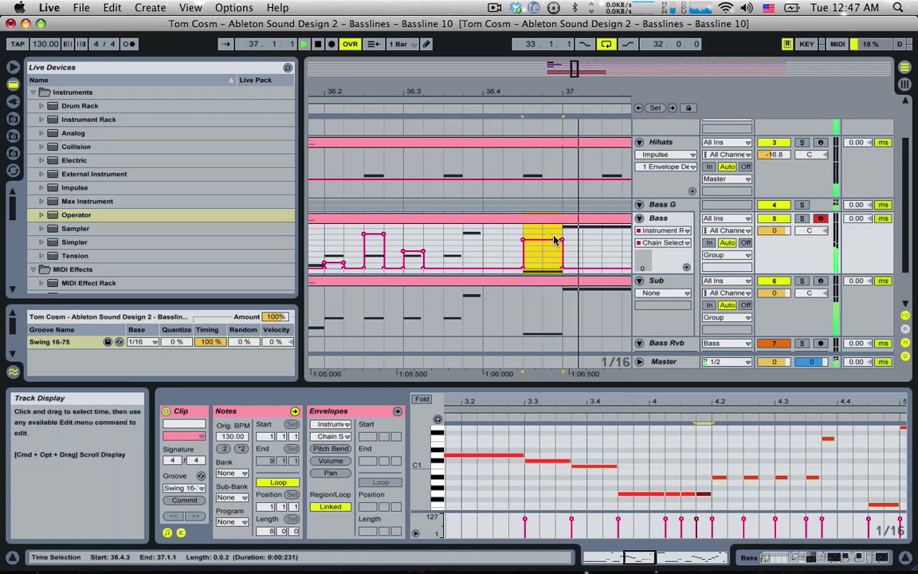
pyautogui.click(552, 230)
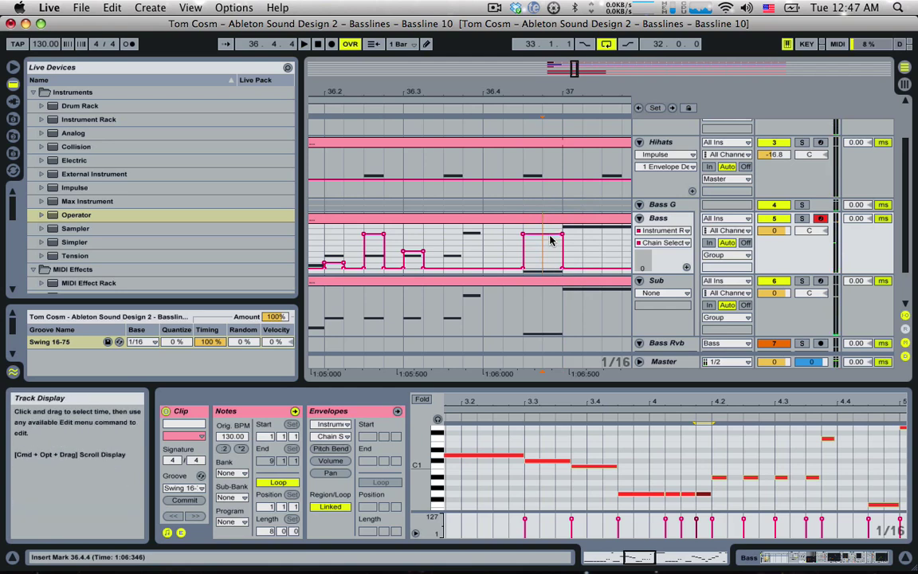
pyautogui.press('space')
pyautogui.moveTo(552, 230); pyautogui.dragTo(552, 223)
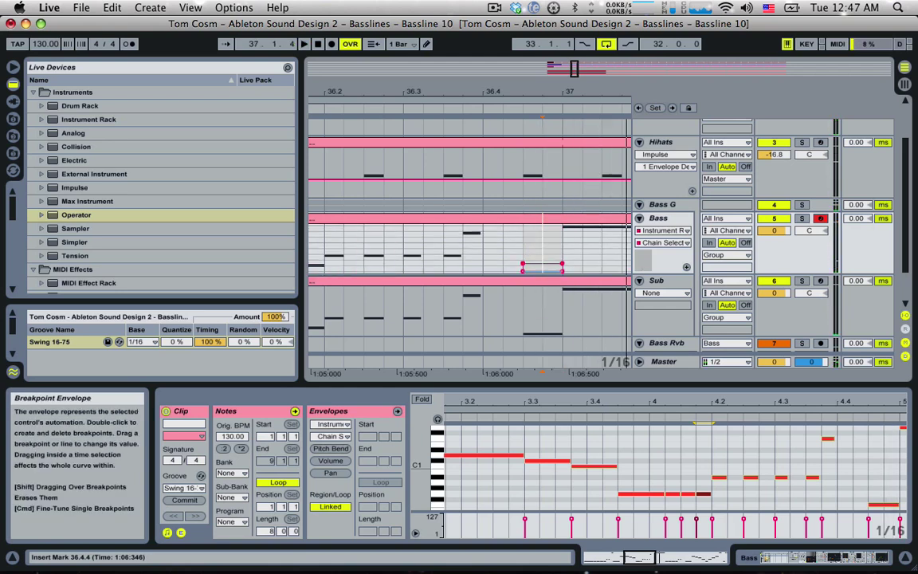
pyautogui.click(517, 259)
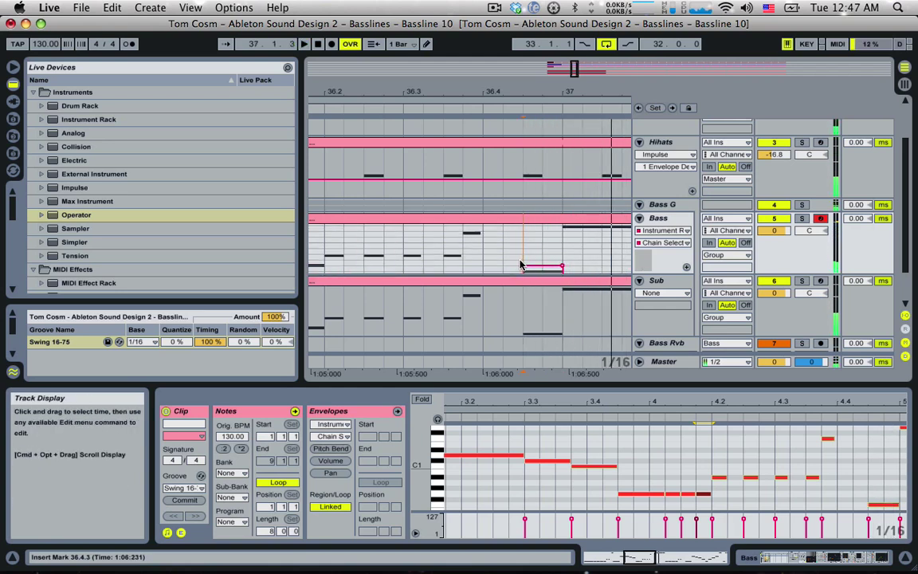
pyautogui.press('space')
# Enlarge the Bass track and show its Chain Selector automation in a separate, taller lane beneath the notes
pyautogui.moveTo(574, 69); pyautogui.dragTo(569, 38)
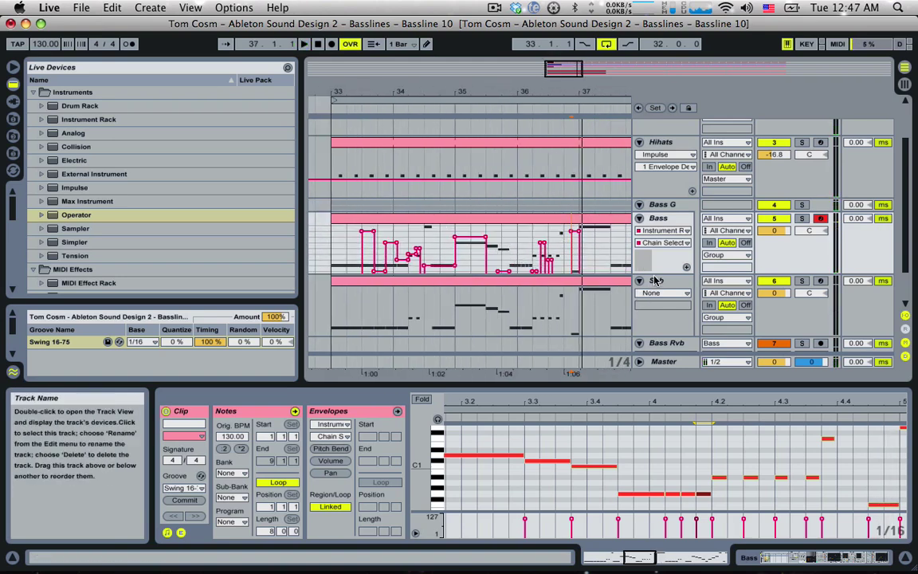
pyautogui.moveTo(656, 274); pyautogui.dragTo(658, 298)
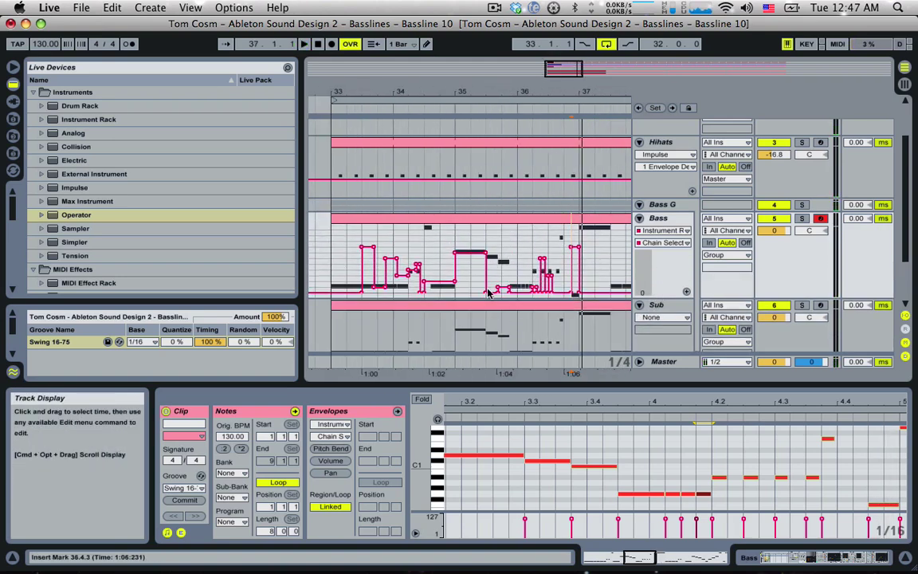
pyautogui.click(686, 293)
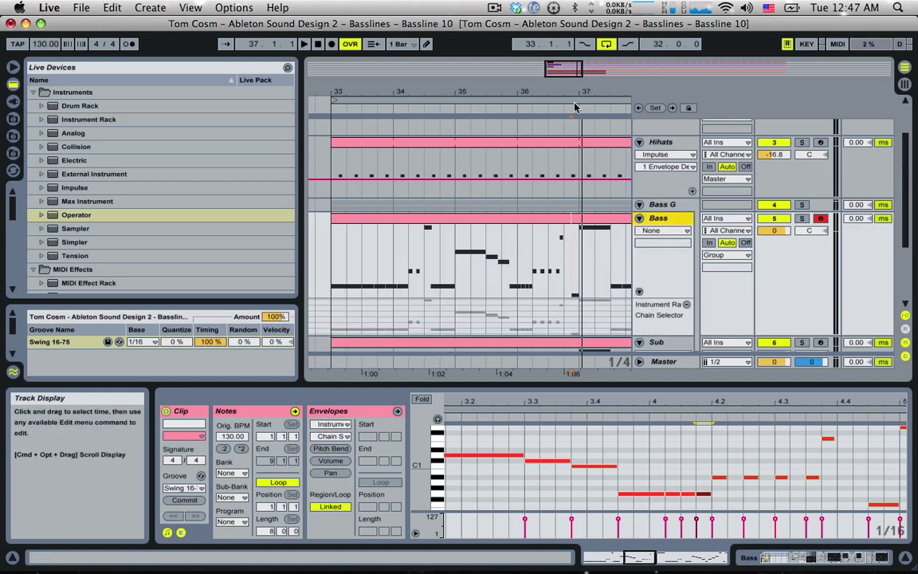
pyautogui.click(535, 321)
pyautogui.moveTo(662, 336); pyautogui.dragTo(661, 373)
pyautogui.scroll(-2, 604, 309)
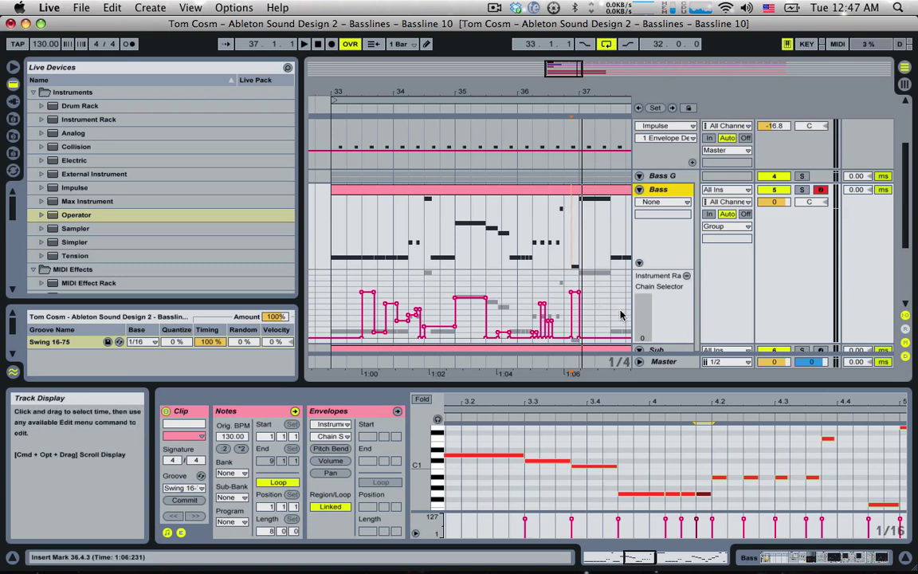
# Duplicate the Chain Selector automation from 33.1.1 to 37.1.1 repeatedly until bar 65, undoing the copy beyond the clip's end
pyautogui.moveTo(326, 307); pyautogui.dragTo(554, 313)
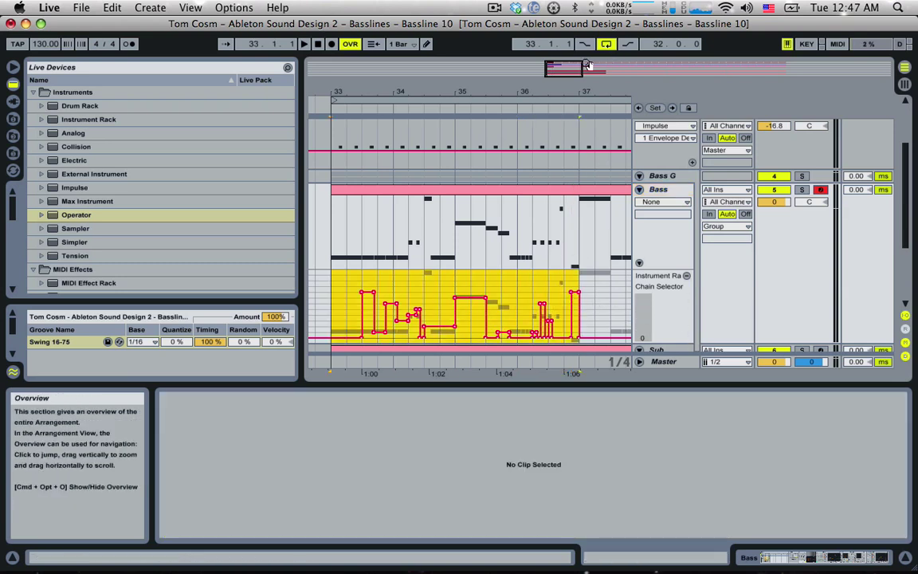
pyautogui.moveTo(567, 68); pyautogui.dragTo(594, 74)
pyautogui.press('super+d')
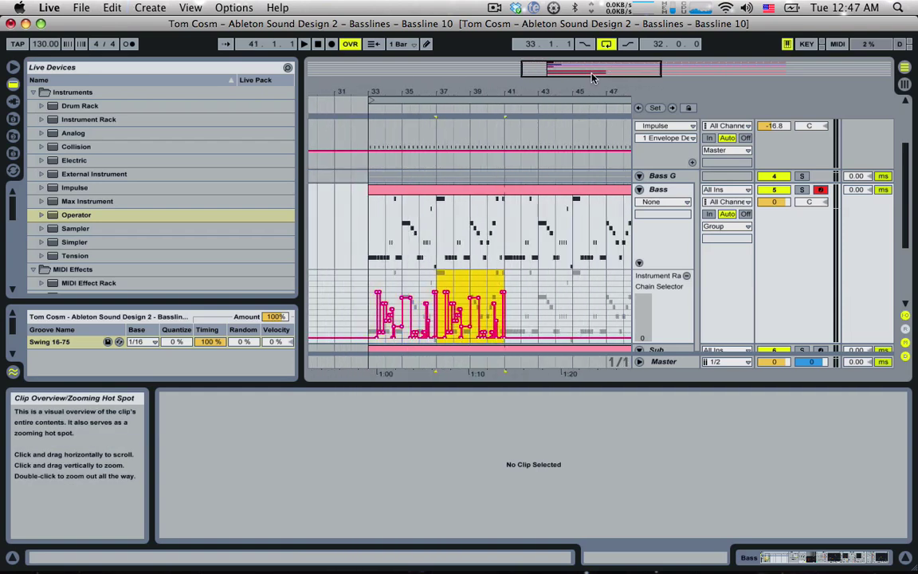
pyautogui.press('super+d')
pyautogui.press('super+d')
pyautogui.press('super+d')
pyautogui.press('super+d')
pyautogui.press('super+d')
pyautogui.press('super+d')
pyautogui.press('super+d')
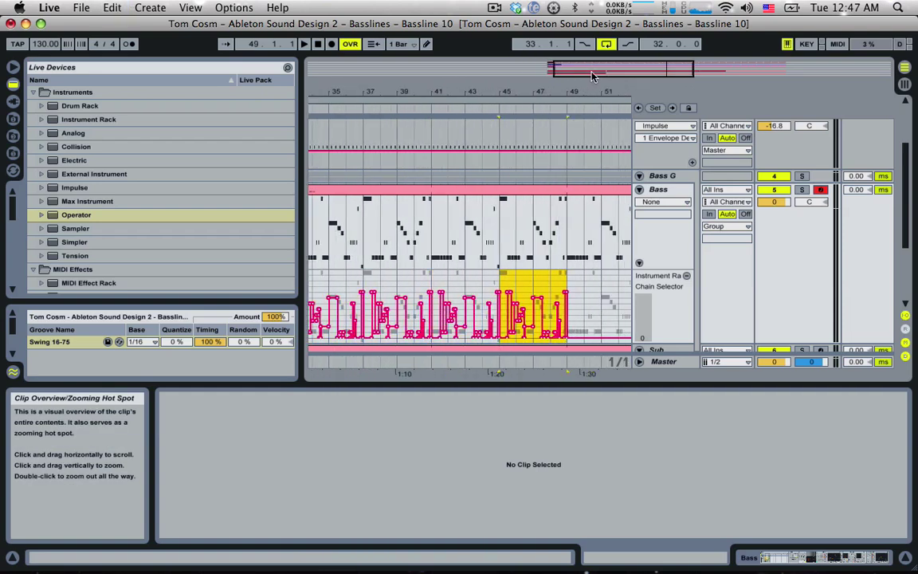
pyautogui.press('super+d')
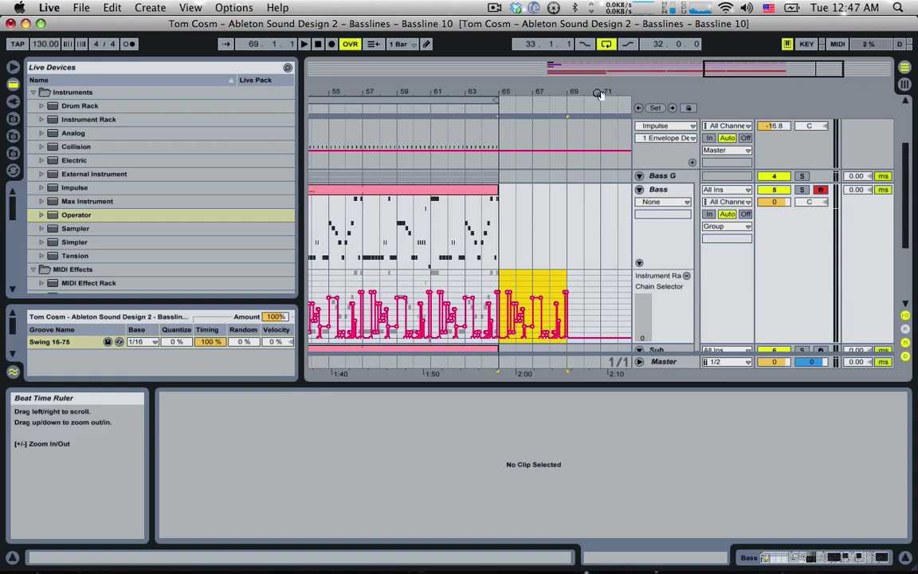
pyautogui.press('super+z')
# Play the arrangement from 33.1.1 to hear the repeated chain automation
pyautogui.moveTo(728, 69); pyautogui.dragTo(303, 285)
pyautogui.click(459, 258)
pyautogui.press('space')
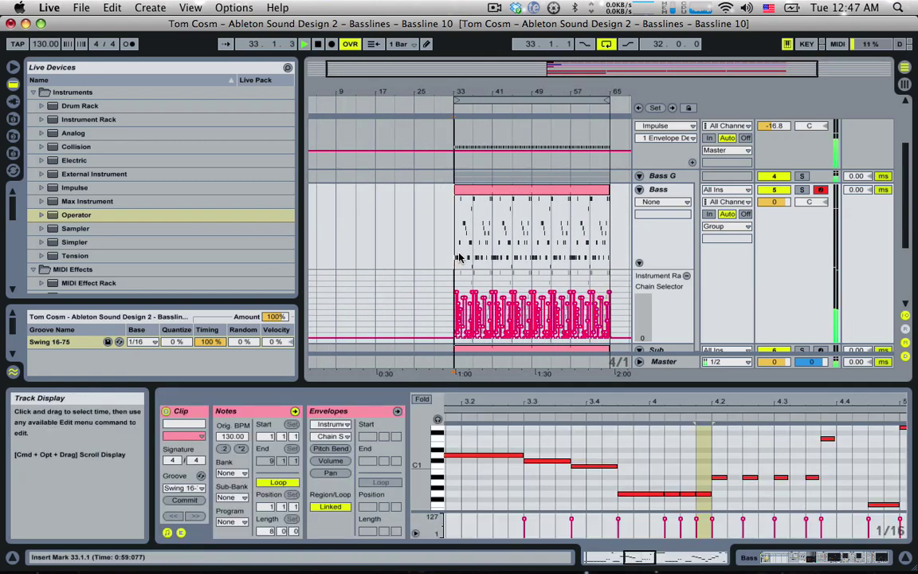
pyautogui.press('XF86AudioLowerVolume')
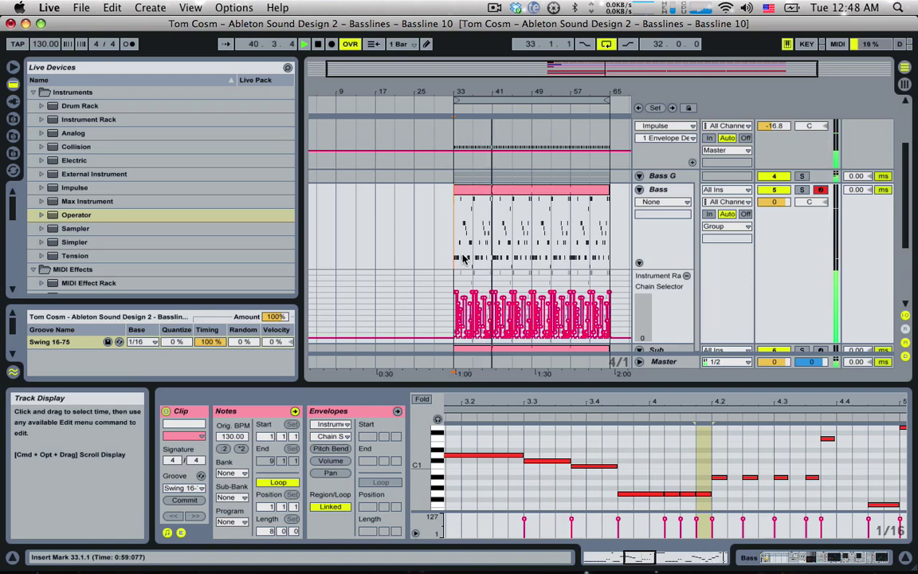
pyautogui.press('space')
# Play from 40.4.1 and clear the Chain Selector automation peak just before 41.1.1
pyautogui.moveTo(555, 69); pyautogui.dragTo(560, 197)
pyautogui.click(473, 251)
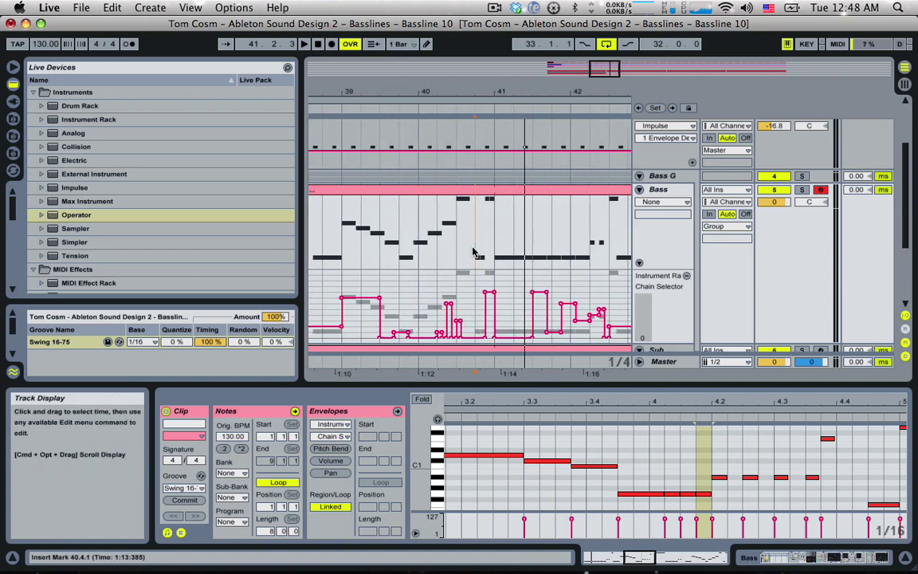
pyautogui.press('space')
pyautogui.press('space')
pyautogui.press('space')
pyautogui.press('space')
pyautogui.press('space')
pyautogui.press('space')
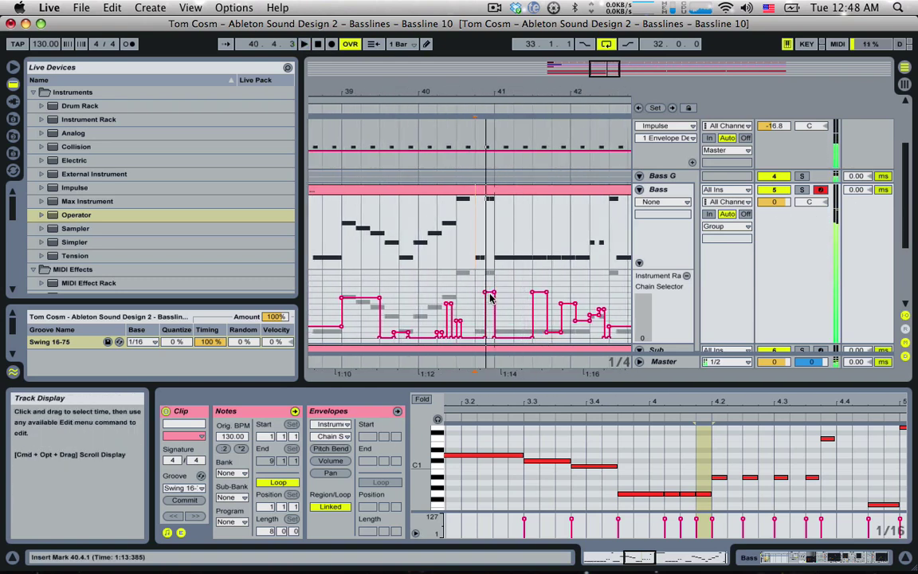
pyautogui.doubleClick(486, 292)
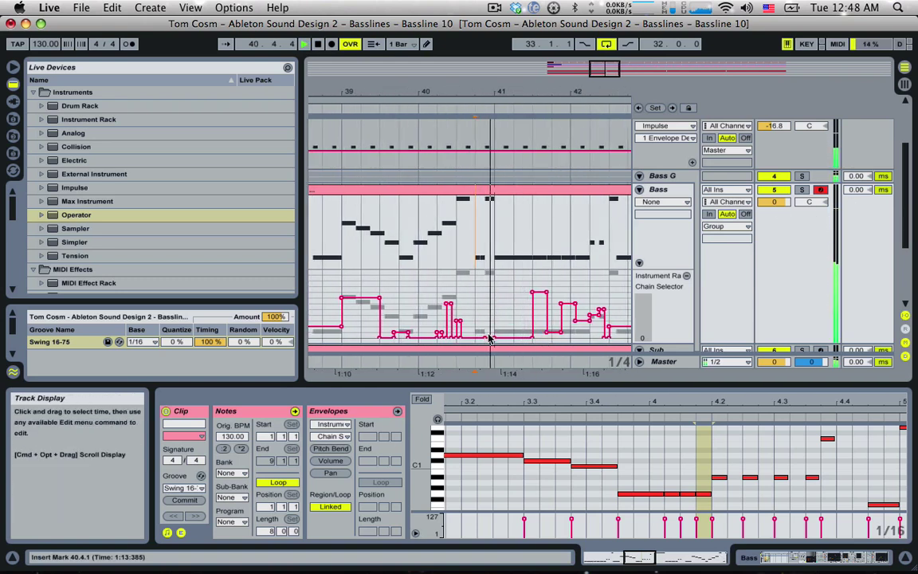
pyautogui.moveTo(478, 334); pyautogui.dragTo(491, 338)
pyautogui.press('Delete')
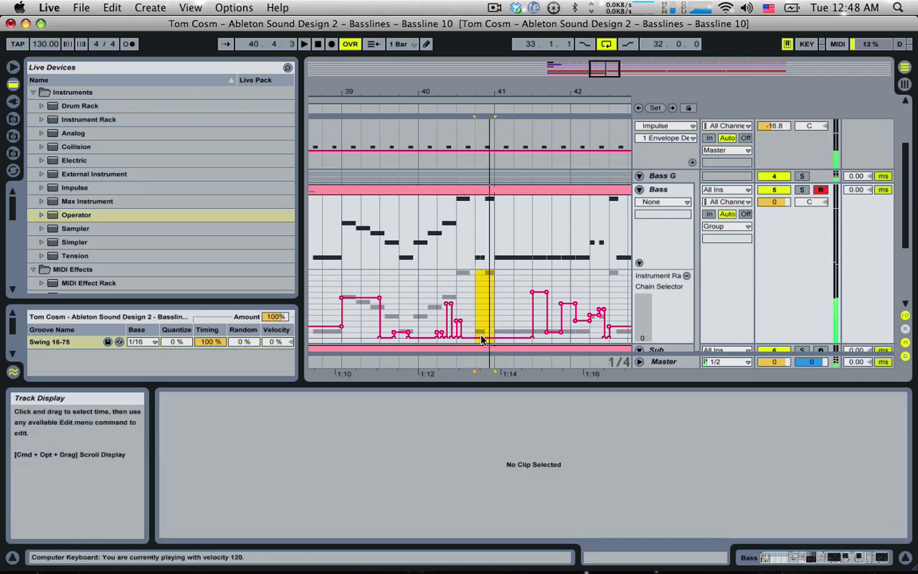
# Raise the Chain Selector automation to a middle level between 40.4.1 and 41.1.1, and replay that beat
pyautogui.press('space')
pyautogui.moveTo(480, 318); pyautogui.dragTo(482, 306)
pyautogui.press('space')
pyautogui.press('space')
pyautogui.press('space')
pyautogui.press('space')
pyautogui.press('space')
pyautogui.press('space')
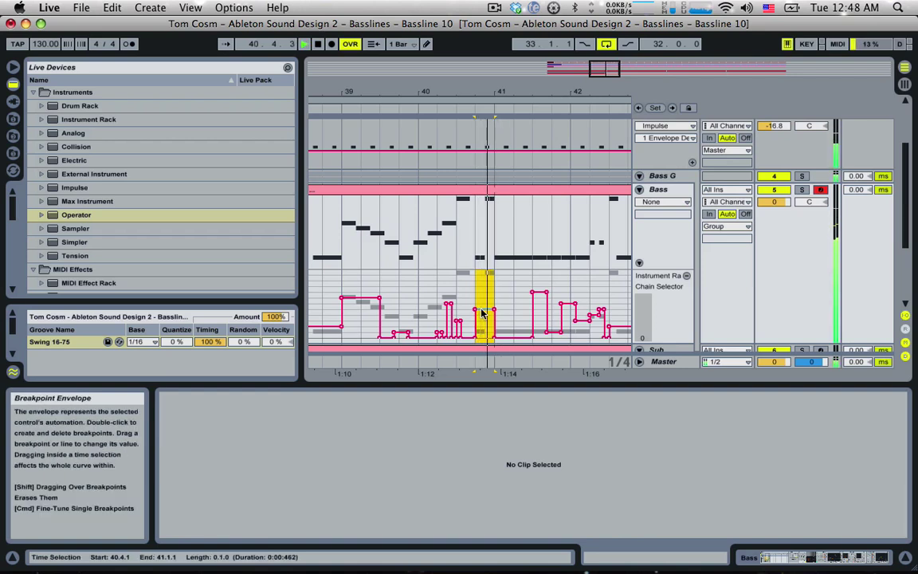
pyautogui.press('space')
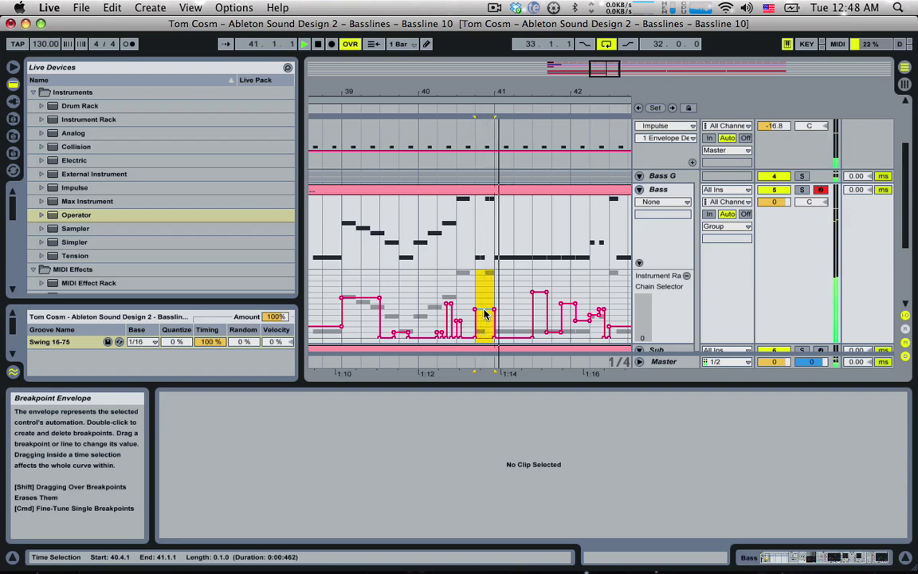
pyautogui.press('space')
pyautogui.press('space')
pyautogui.press('space')
# Shorten the four G0 and G1 notes from 8.4.1 to 8.4.4 in the Bass clip, and play from 40.3.1
pyautogui.doubleClick(503, 191)
pyautogui.press('space')
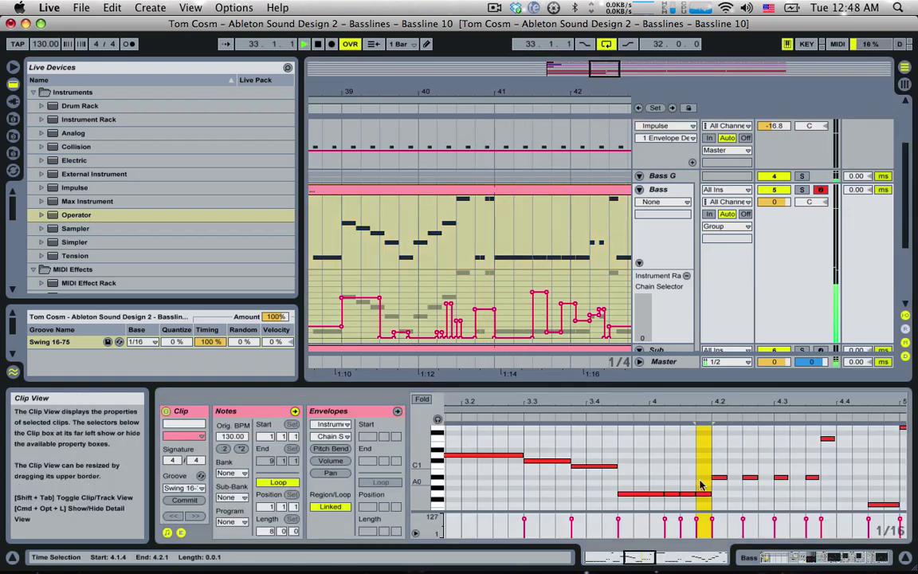
pyautogui.moveTo(639, 559); pyautogui.dragTo(649, 559)
pyautogui.scroll(4, 568, 484)
pyautogui.doubleClick(505, 191)
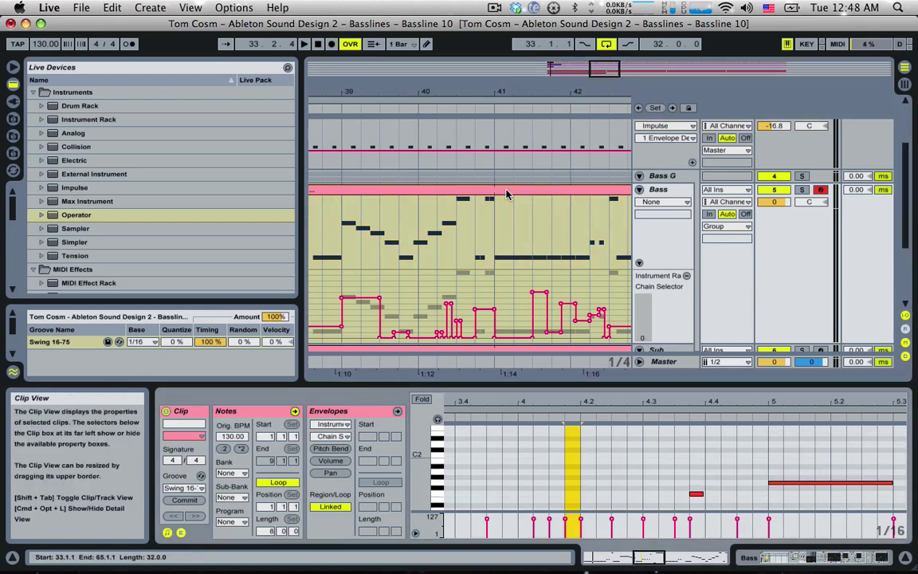
pyautogui.click(719, 557)
pyautogui.scroll(-10, 888, 488)
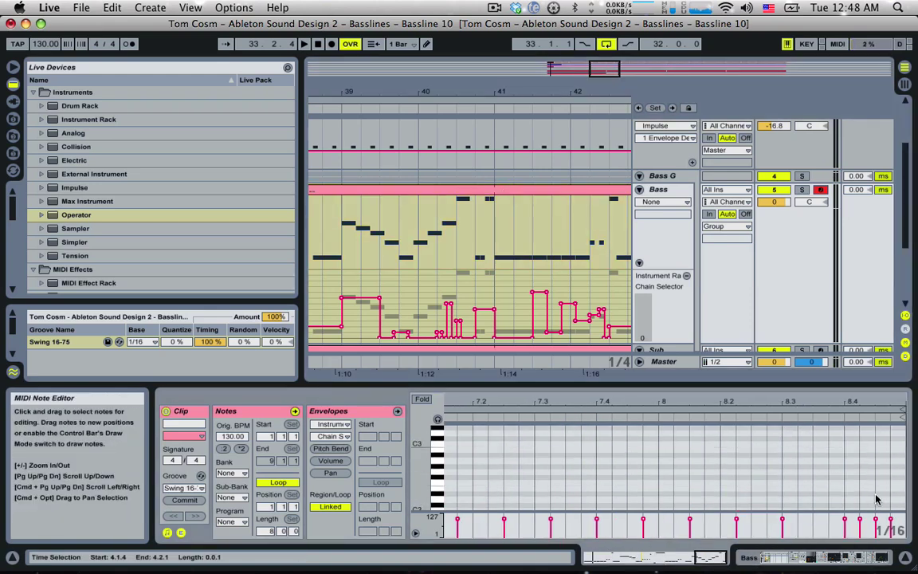
pyautogui.scroll(10, 876, 489)
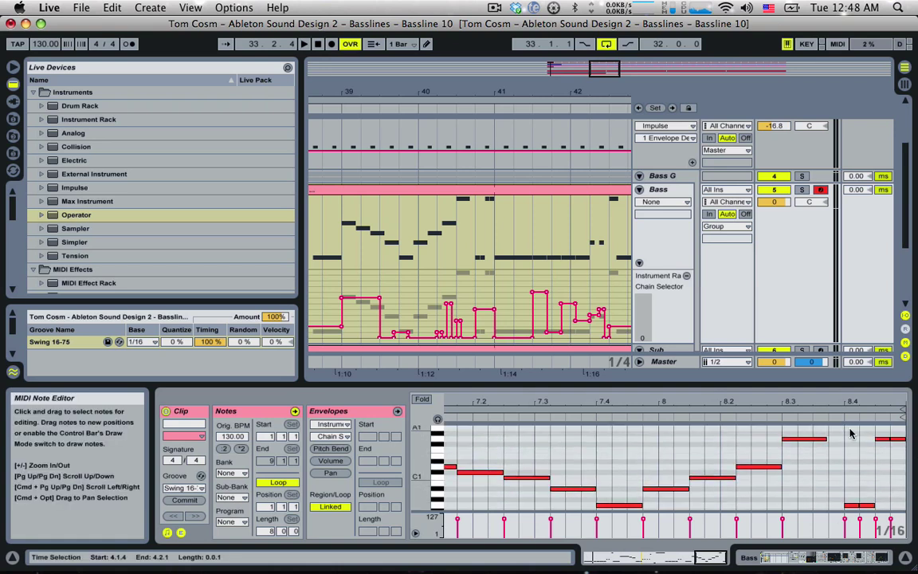
pyautogui.moveTo(846, 430); pyautogui.dragTo(899, 526)
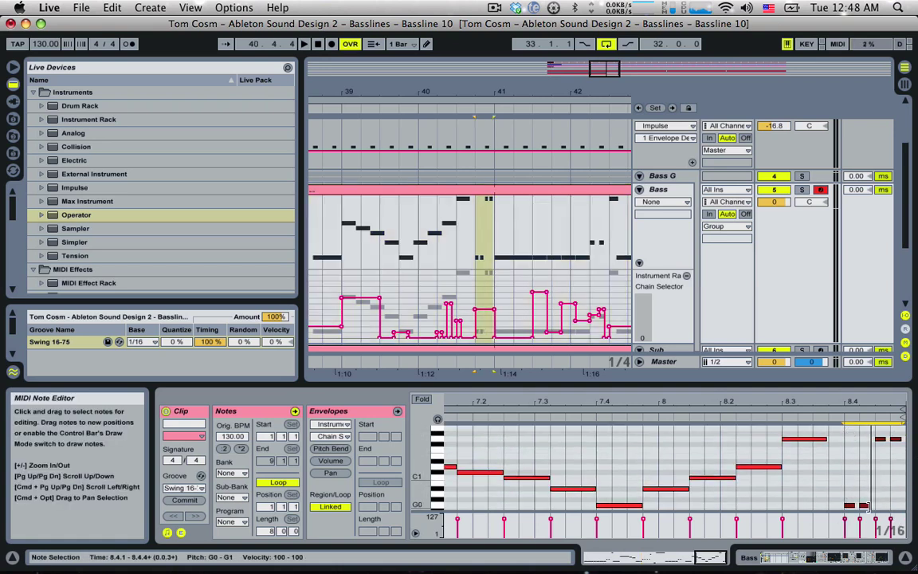
pyautogui.click(459, 251)
pyautogui.press('space')
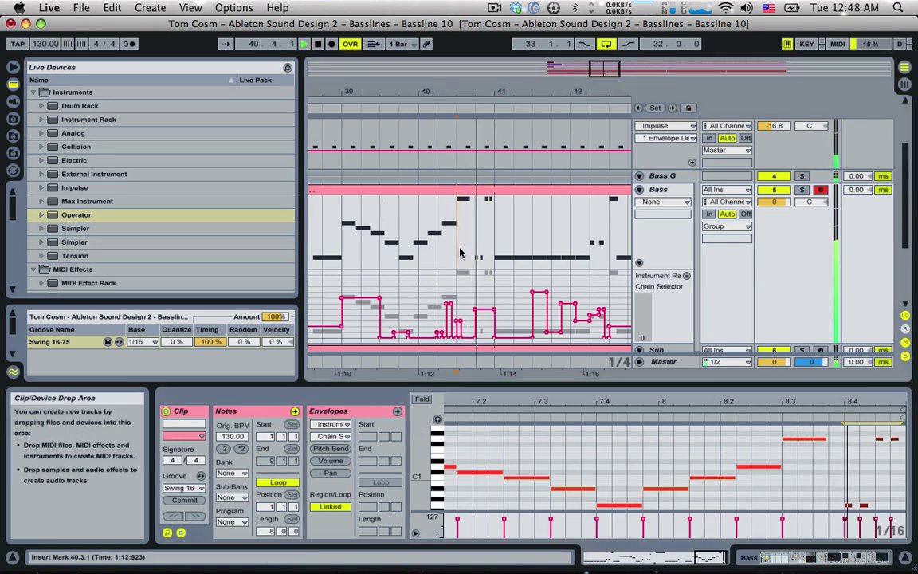
pyautogui.press('space')
# Transpose the G1 note at 8.4.4 down an octave to G0 and play the passage
pyautogui.click(896, 450)
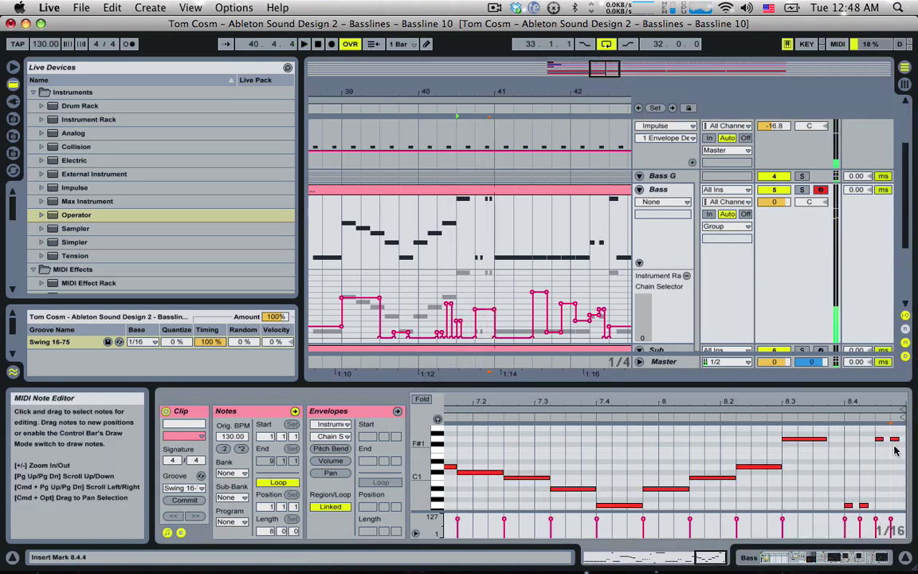
pyautogui.click(894, 440)
pyautogui.hotkey('shift', 'Down')
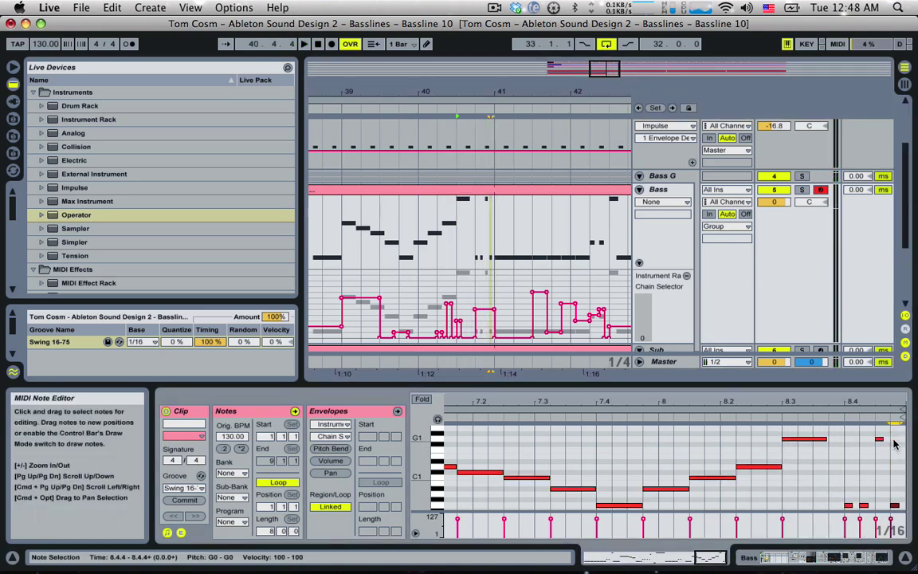
pyautogui.press('space')
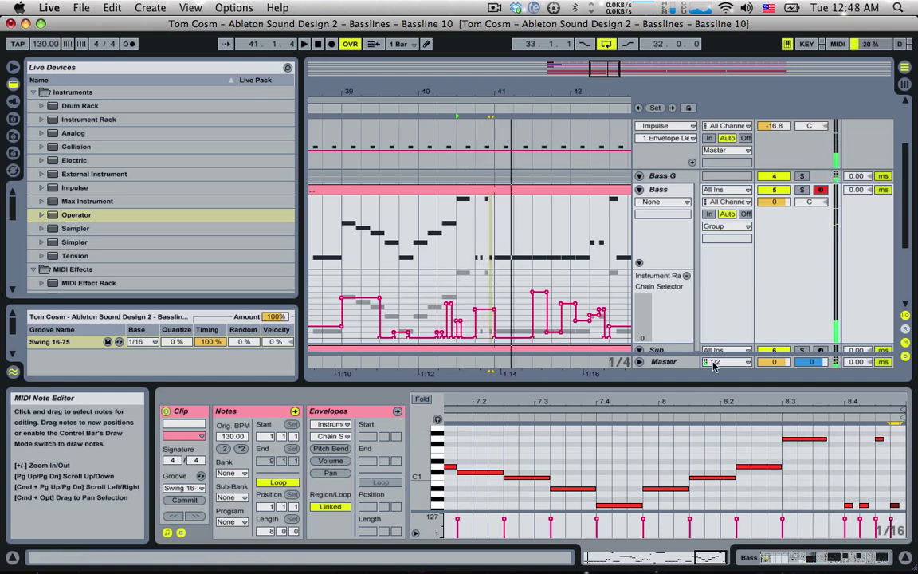
# Delete the note at 8.4.4 and lengthen the G1 note at 8.4.3 into its place
pyautogui.click(814, 475)
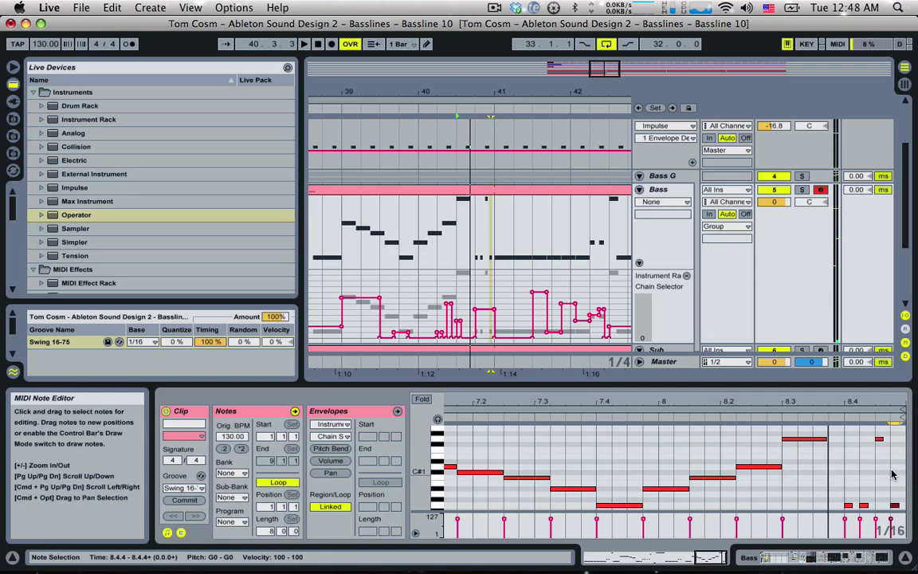
pyautogui.press('Delete')
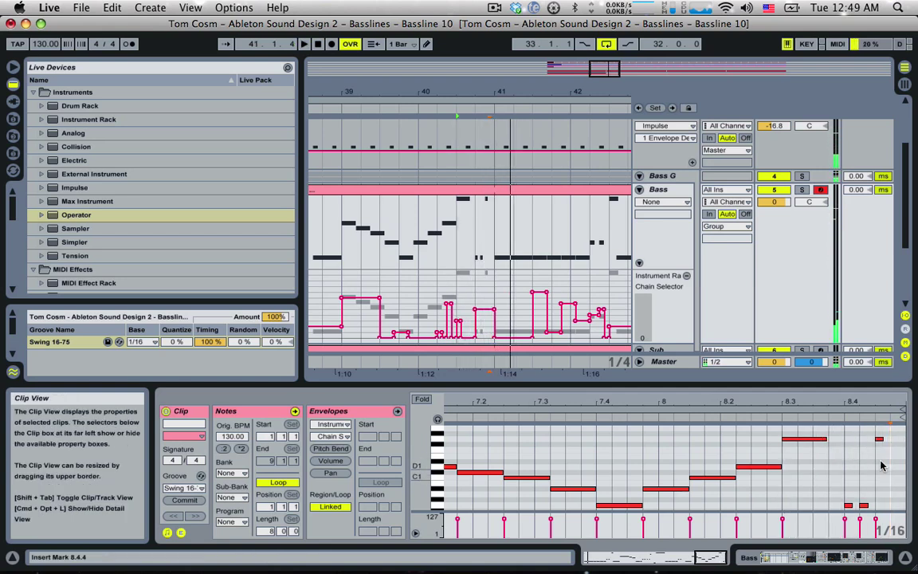
pyautogui.moveTo(882, 439); pyautogui.dragTo(896, 440)
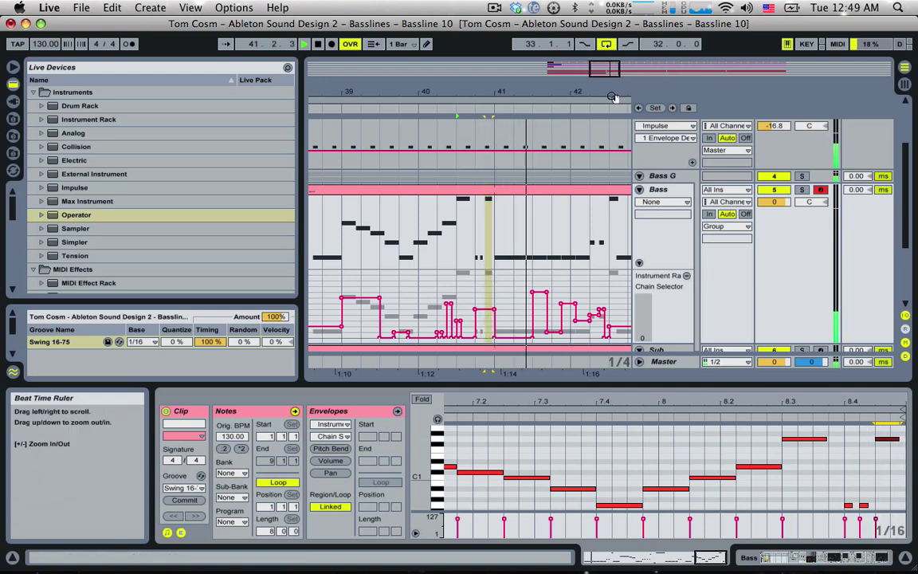
# Listen to the arrangement up to bar 48, and open the chain list of the Bass track's Instrument Rack
pyautogui.moveTo(605, 70); pyautogui.dragTo(580, 69)
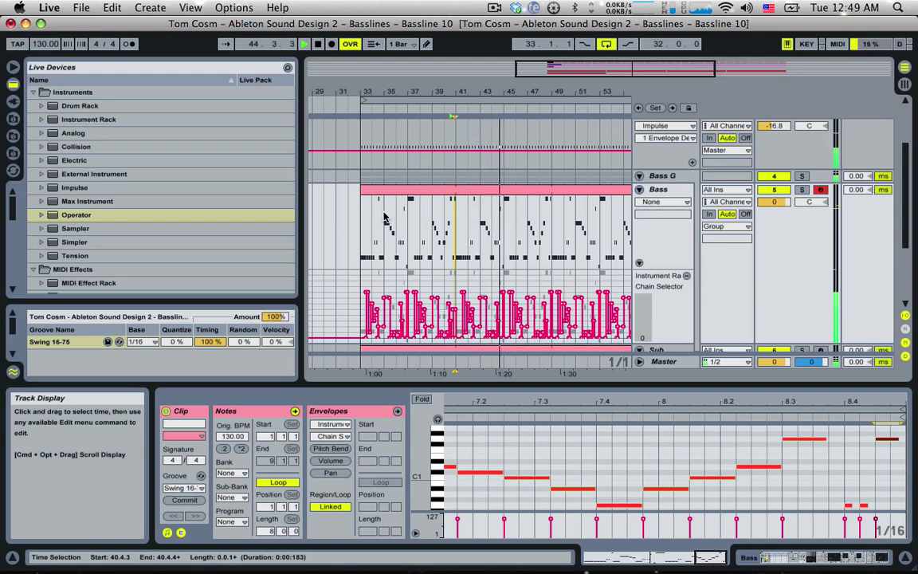
pyautogui.moveTo(578, 71); pyautogui.dragTo(626, 73)
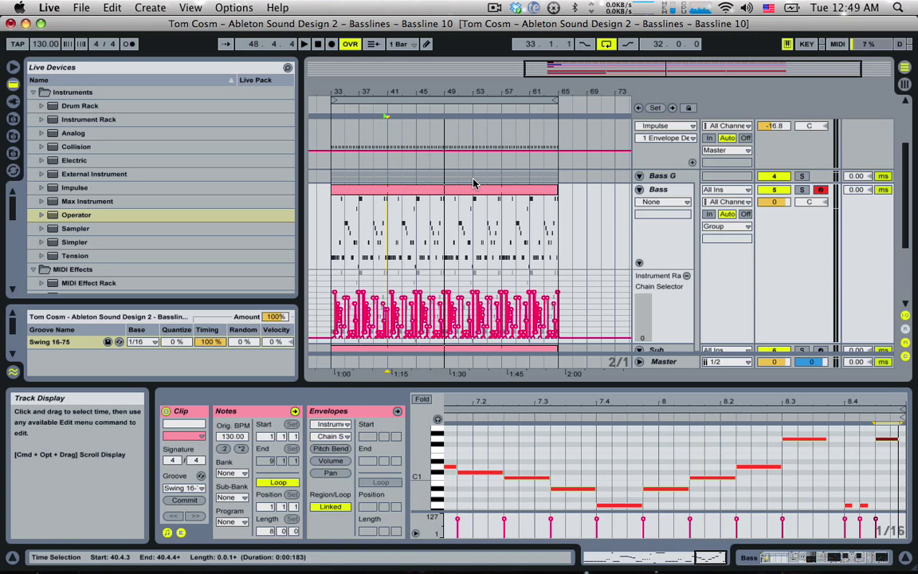
pyautogui.doubleClick(672, 191)
pyautogui.scroll(3, 295, 476)
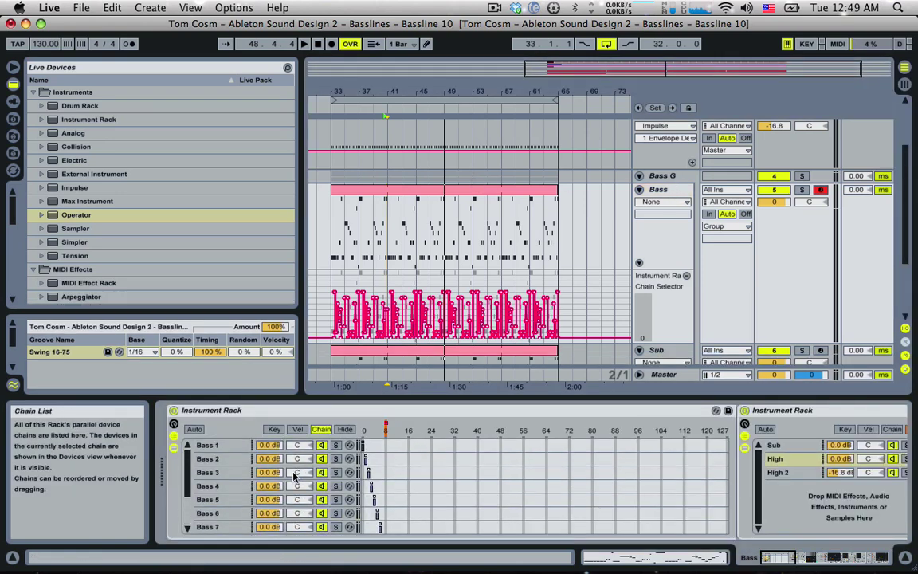
# Play the arrangement around bars 40 to 48 while examining which chain plays in the Bass track's Instrument Rack
pyautogui.press('space')
pyautogui.scroll(-1, 325, 489)
pyautogui.press('space')
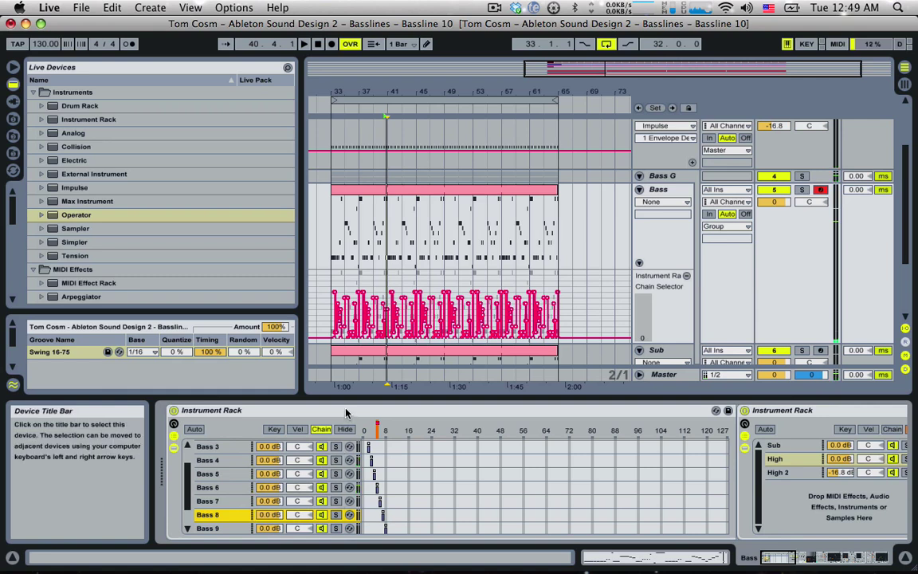
pyautogui.scroll(-1, 353, 460)
pyautogui.press('space')
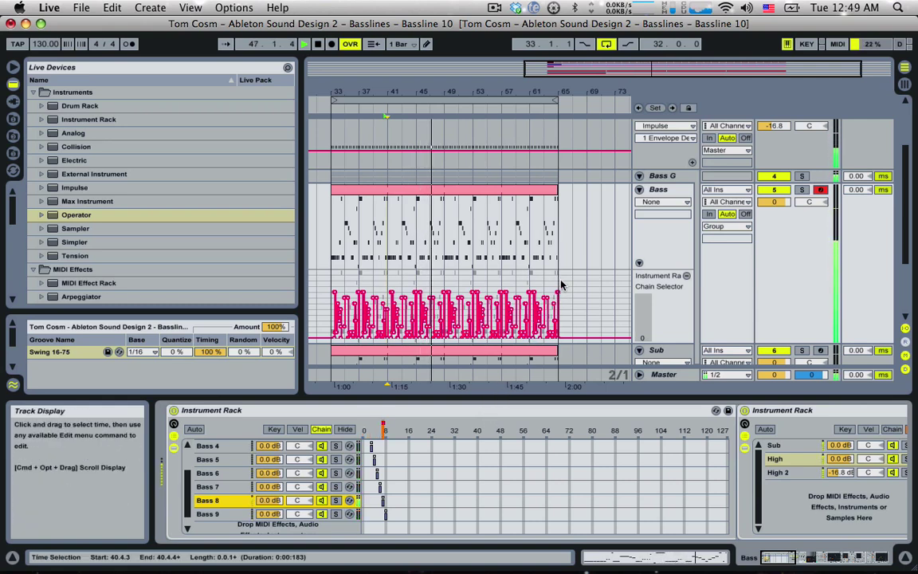
pyautogui.press('space')
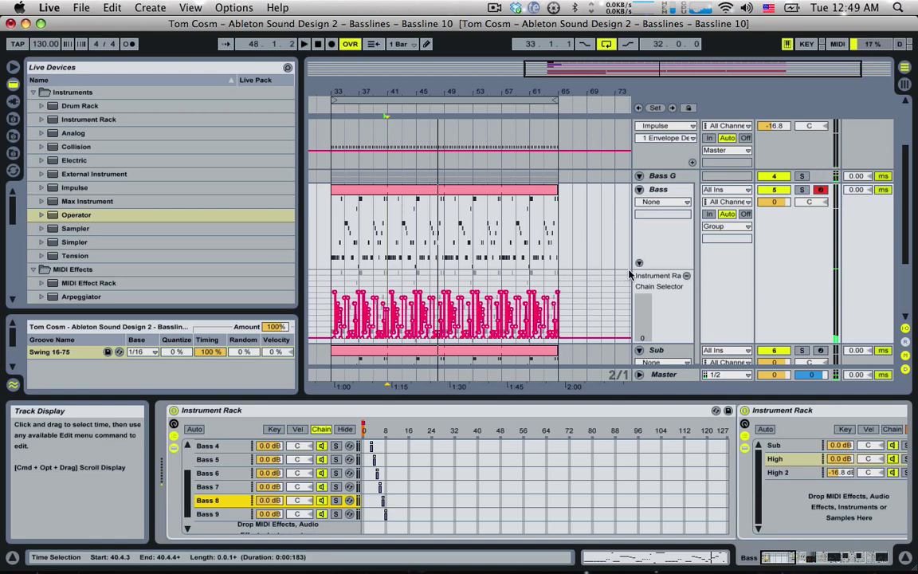
# Fold the Bass track and duplicate it
pyautogui.click(640, 189)
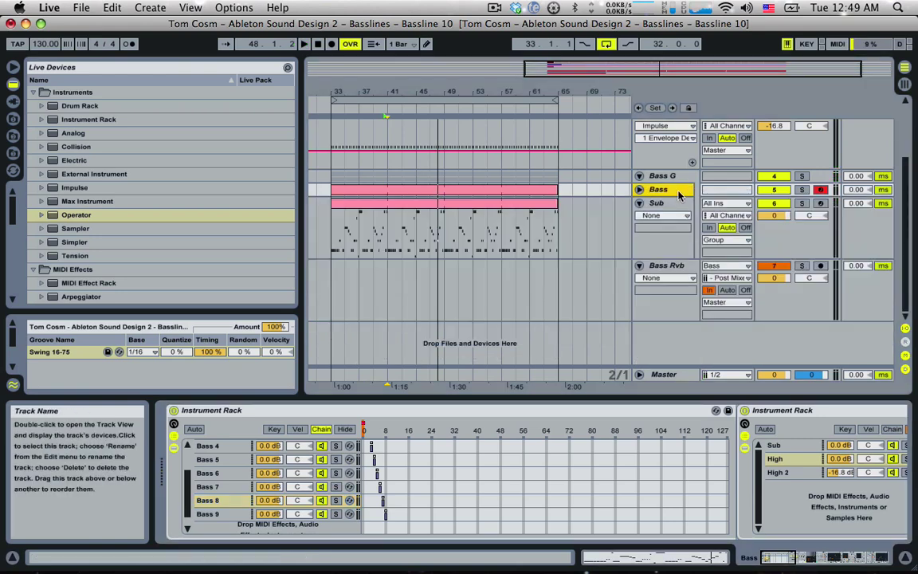
pyautogui.click(639, 190)
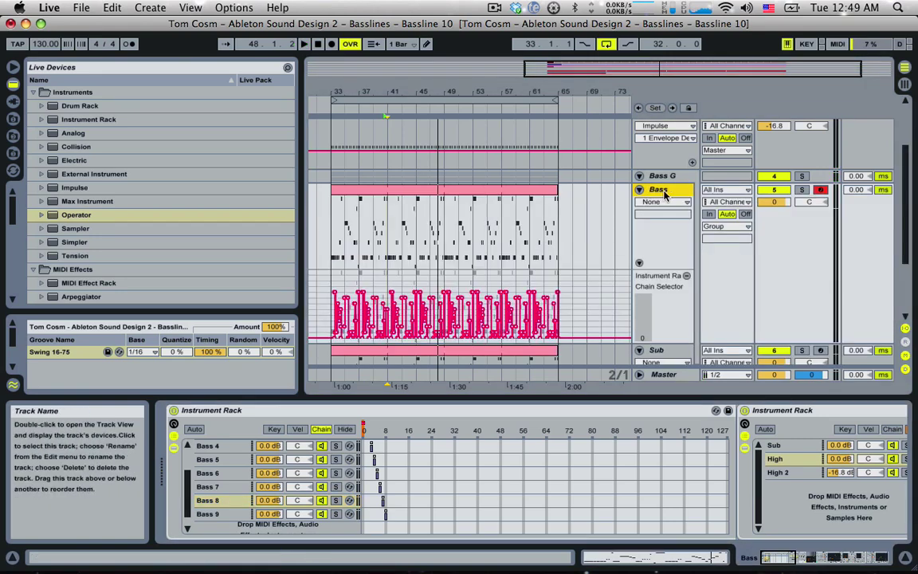
pyautogui.click(640, 190)
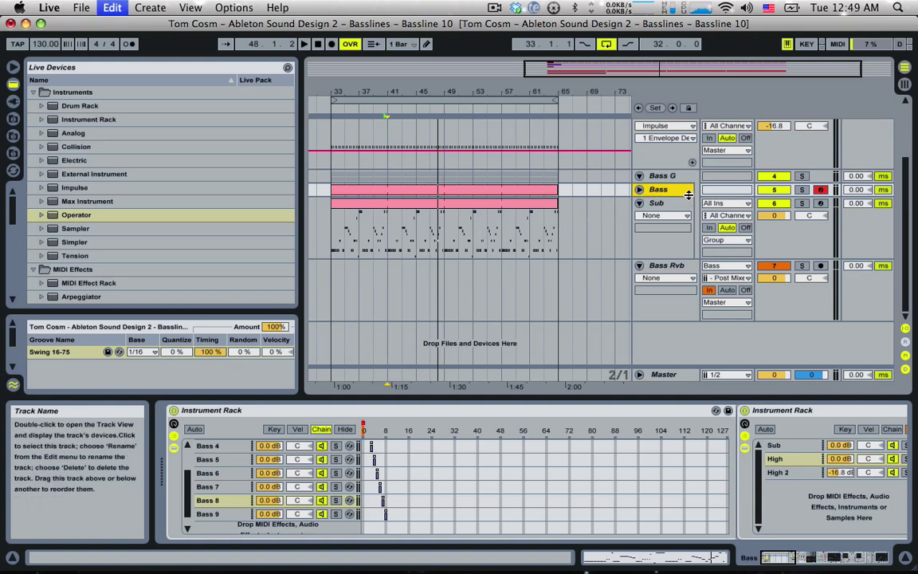
pyautogui.press('super+d')
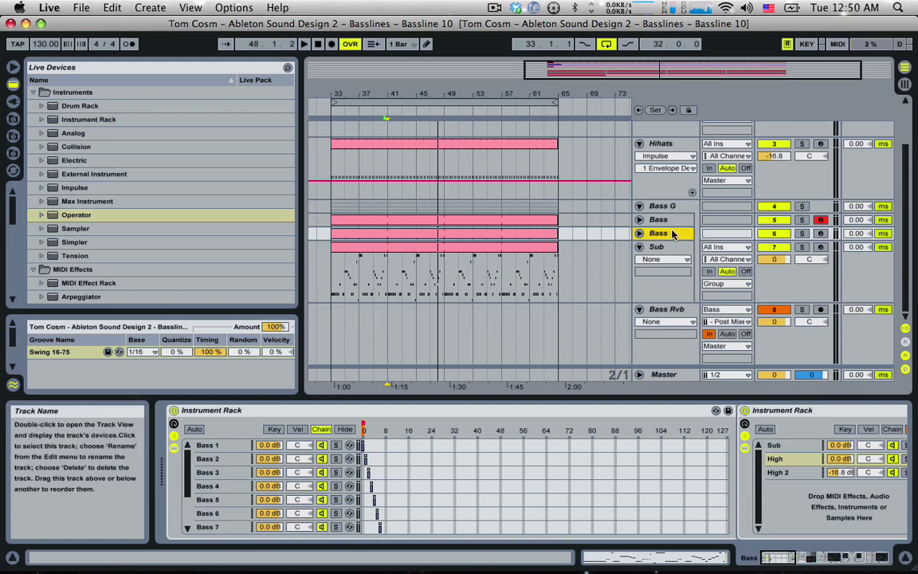
# Move the duplicated Bass track out of the group to below Bass Rvb and rename it Synth
pyautogui.moveTo(672, 236); pyautogui.dragTo(682, 370)
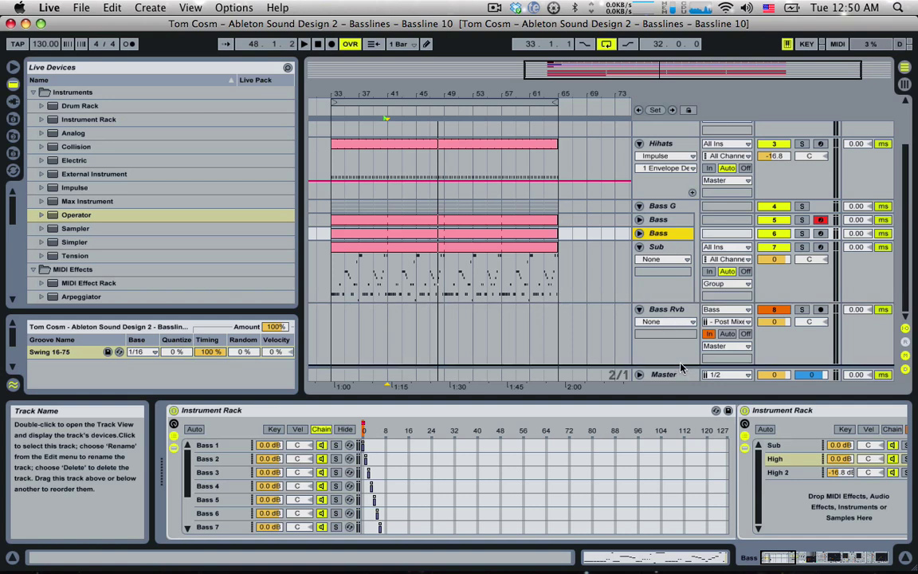
pyautogui.moveTo(683, 363); pyautogui.dragTo(683, 363)
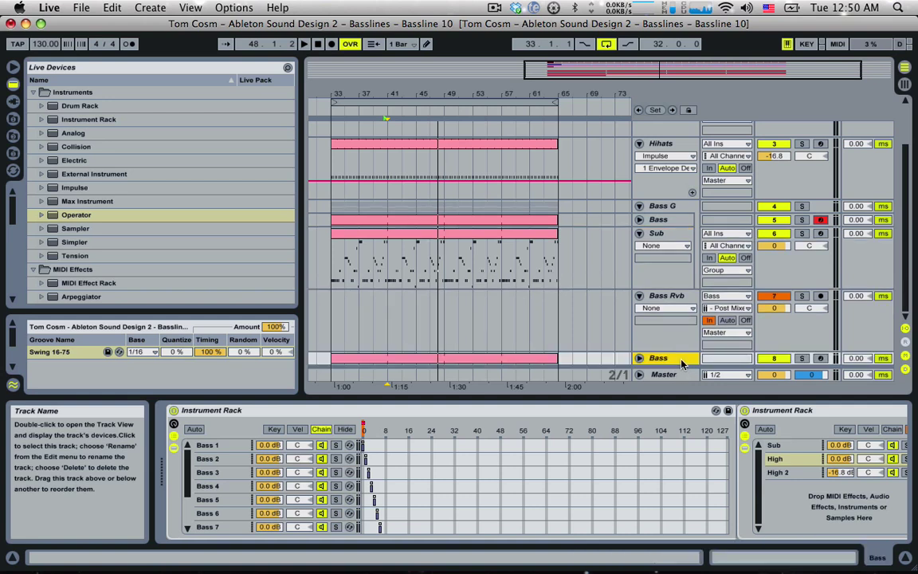
pyautogui.press('super+r')
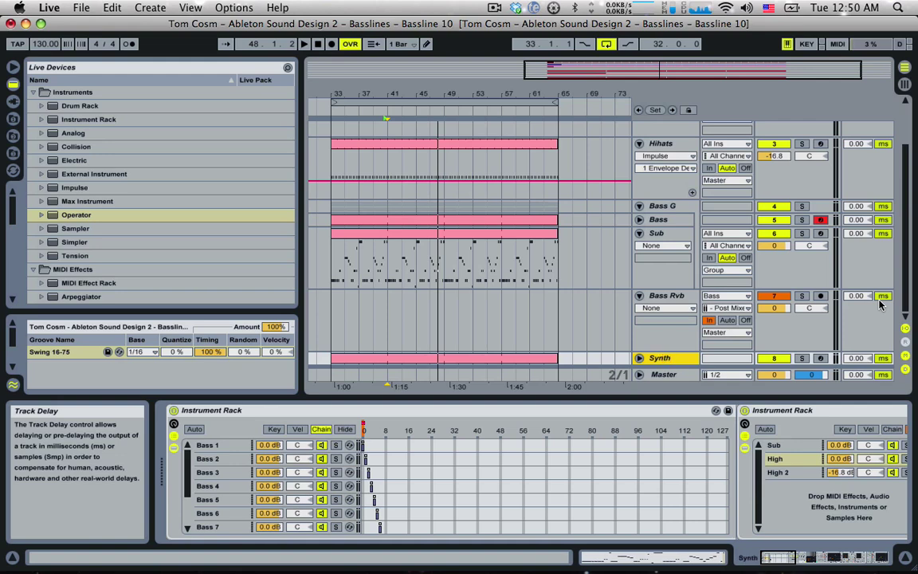
# Unfold the Synth track and transpose all notes in its clip up two octaves
pyautogui.click(640, 359)
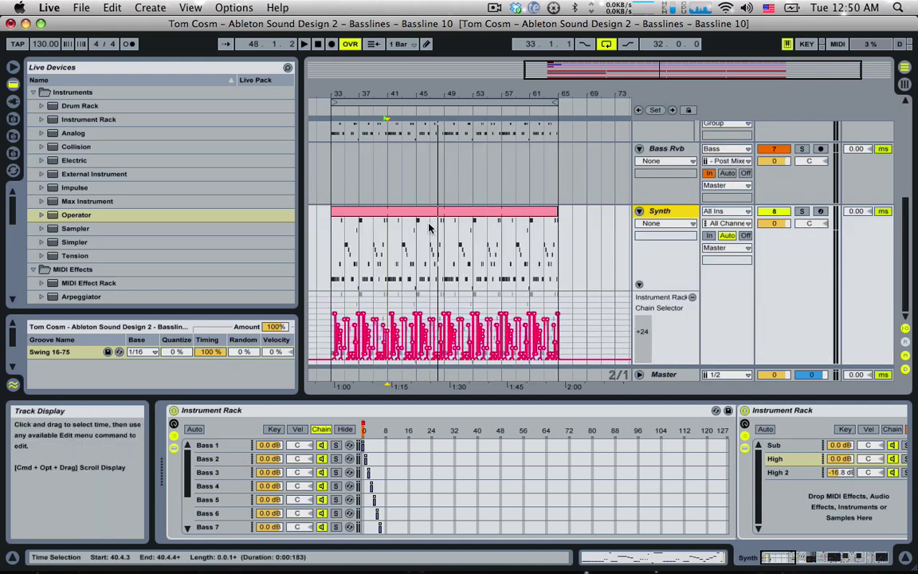
pyautogui.doubleClick(469, 241)
pyautogui.click(501, 430)
pyautogui.press('super+a')
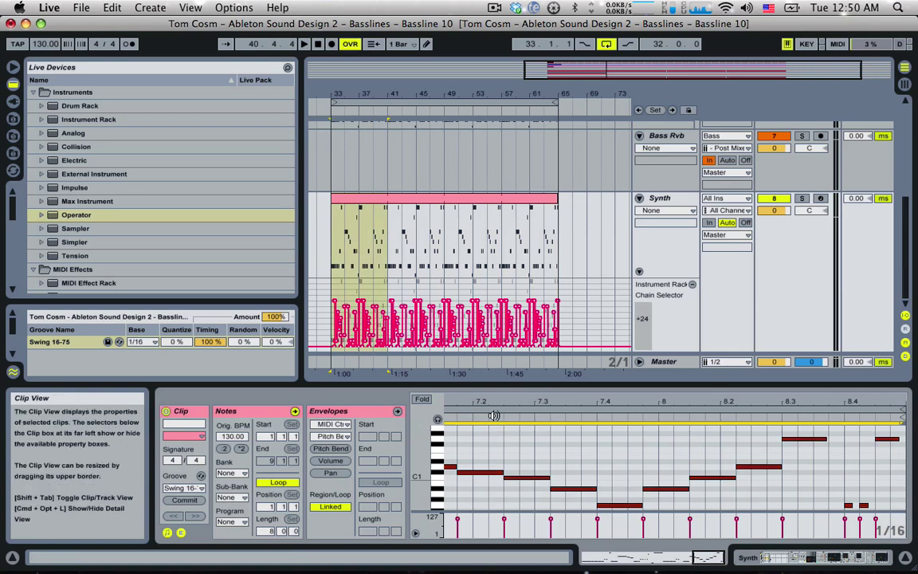
pyautogui.hotkey('shift', 'Up')
pyautogui.hotkey('shift', 'Up')
# Play the arrangement, lower the Synth track's volume to -20.6 dB and solo the track
pyautogui.press('space')
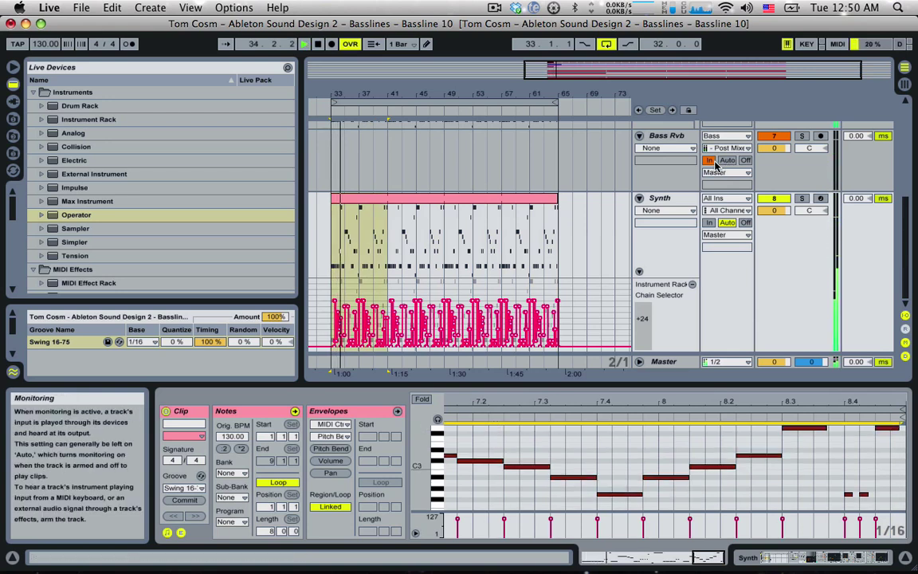
pyautogui.moveTo(773, 210); pyautogui.dragTo(773, 264)
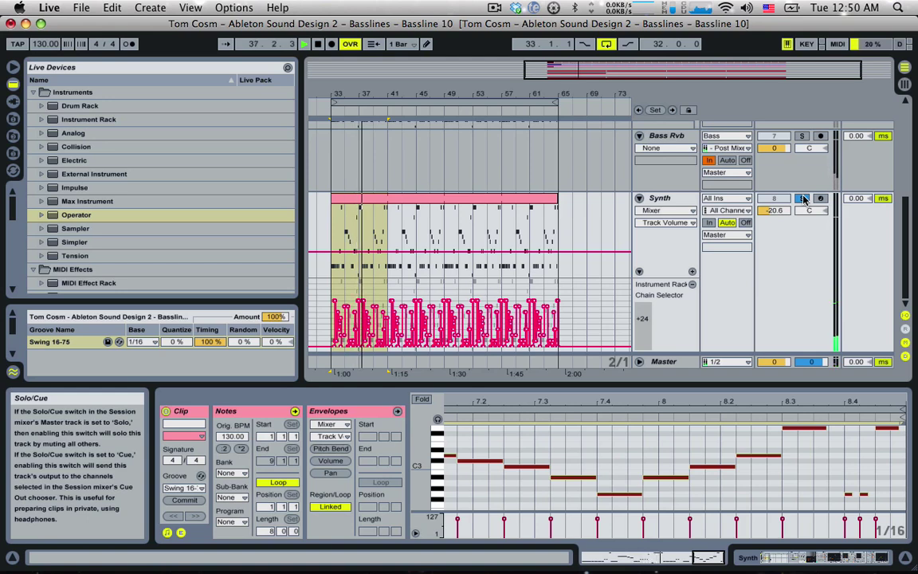
# Add a Simple Delay after EQ Eight at the end of the Synth track's device chain
pyautogui.scroll(-10, 114, 231)
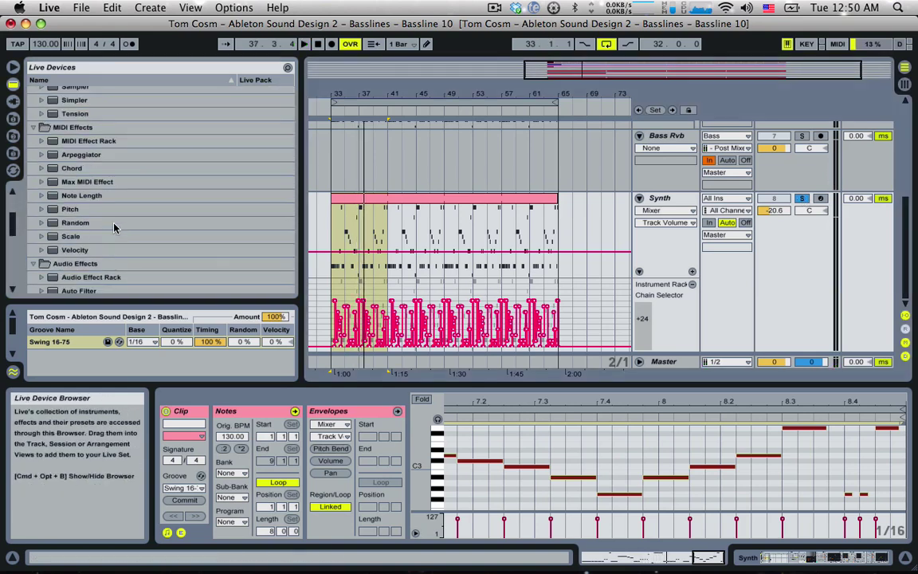
pyautogui.scroll(-2, 115, 231)
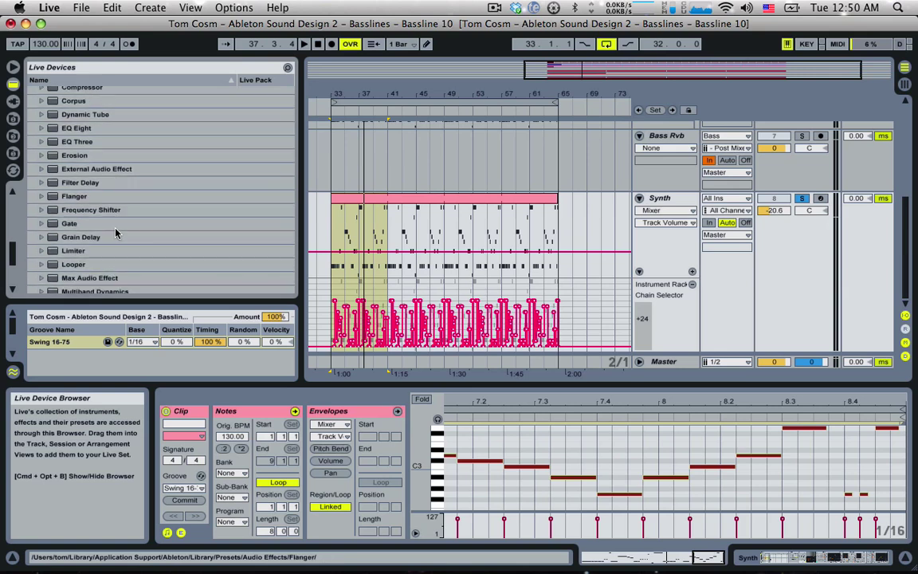
pyautogui.scroll(2, 115, 230)
pyautogui.scroll(-4, 117, 230)
pyautogui.scroll(-4, 116, 233)
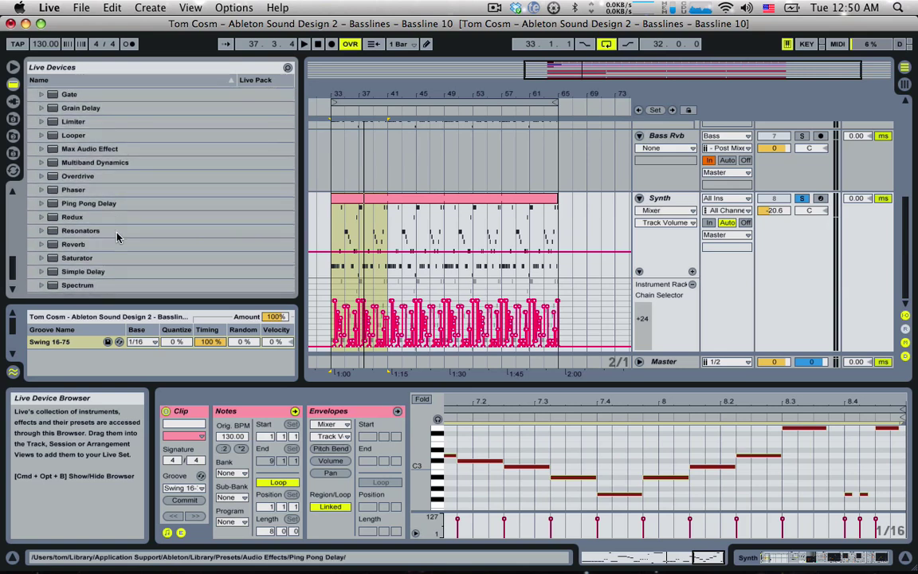
pyautogui.click(102, 249)
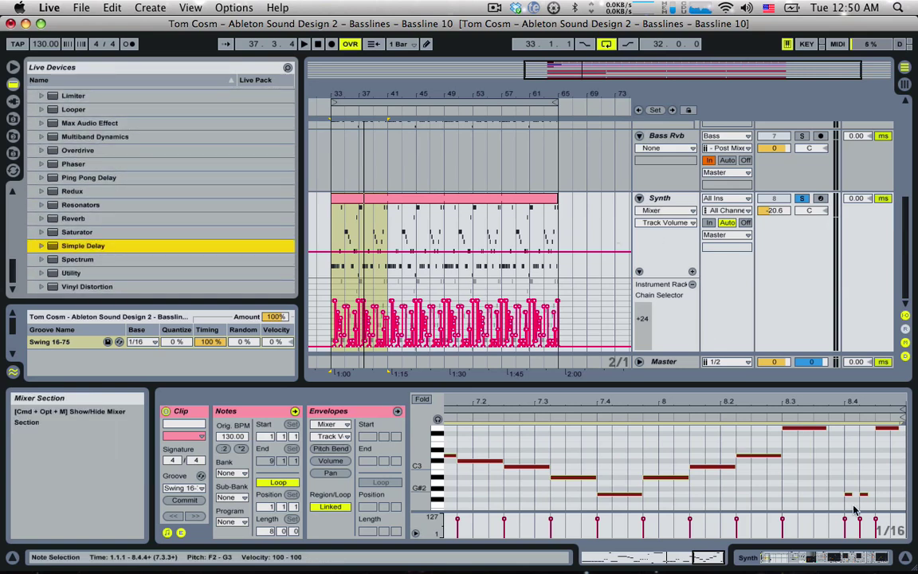
pyautogui.doubleClick(675, 199)
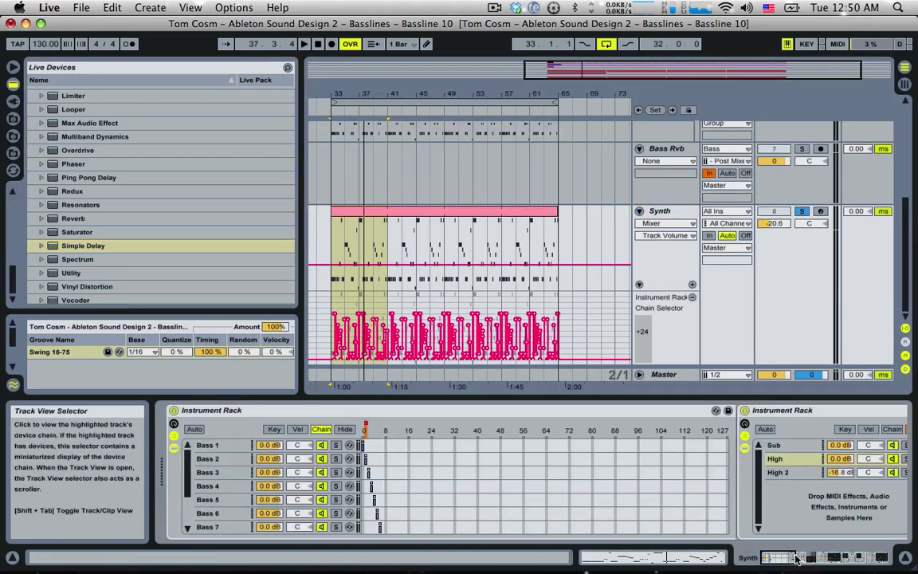
pyautogui.moveTo(731, 531); pyautogui.dragTo(830, 499)
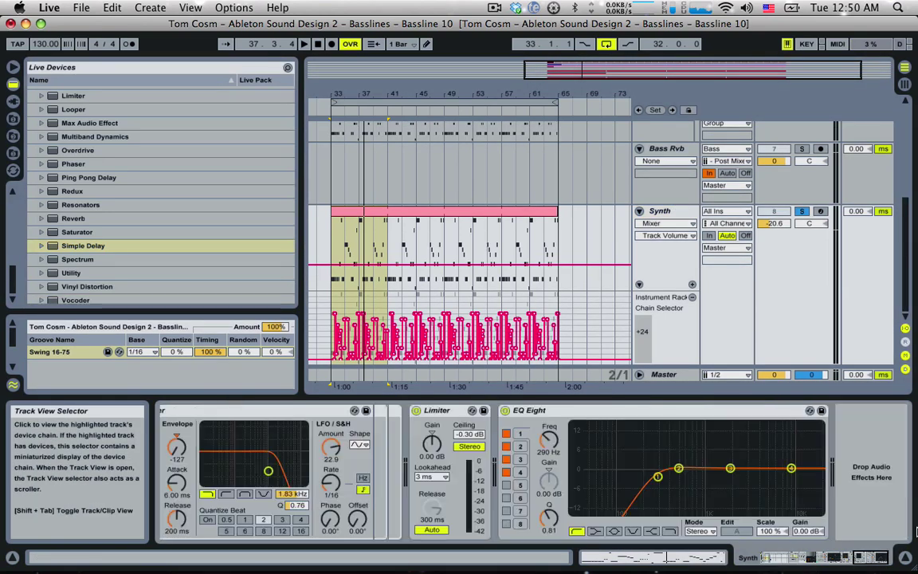
pyautogui.moveTo(85, 252); pyautogui.dragTo(884, 476)
pyautogui.moveTo(849, 445); pyautogui.dragTo(856, 450)
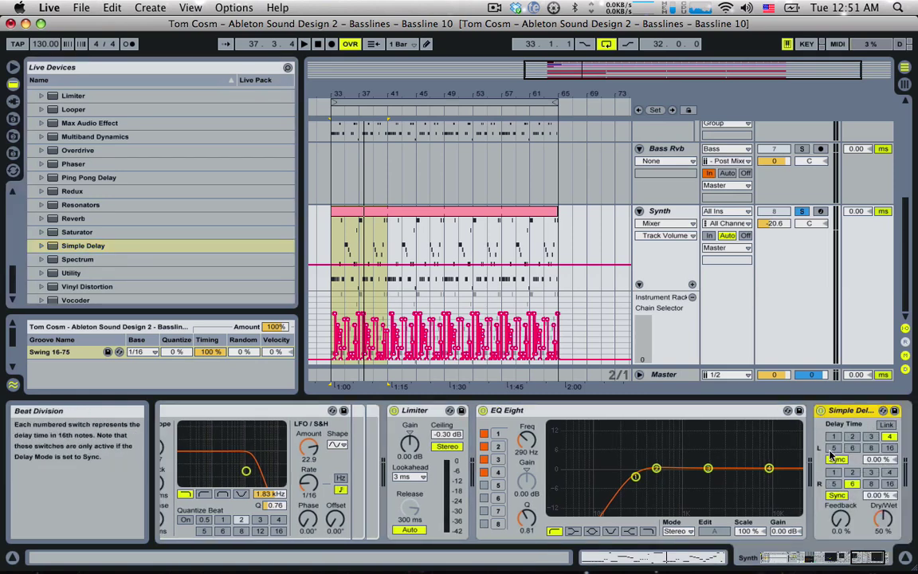
# Link the Simple Delay's left and right channels and set Dry/Wet to 100%
pyautogui.click(886, 424)
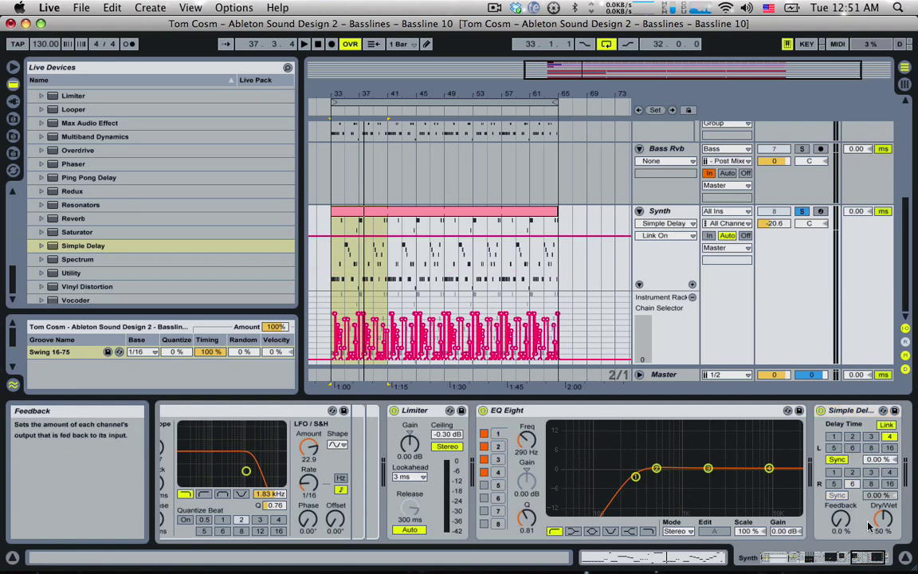
pyautogui.moveTo(882, 522); pyautogui.dragTo(882, 490)
pyautogui.click(841, 521)
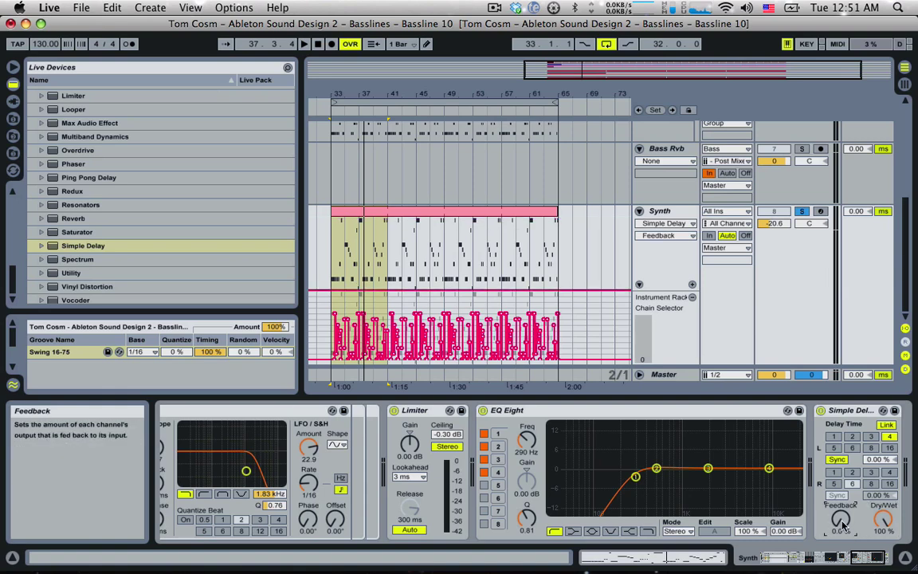
# Try linked delay times of 3, 1, 8 and 16 sixteenths on the Simple Delay, ending on 2
pyautogui.click(871, 438)
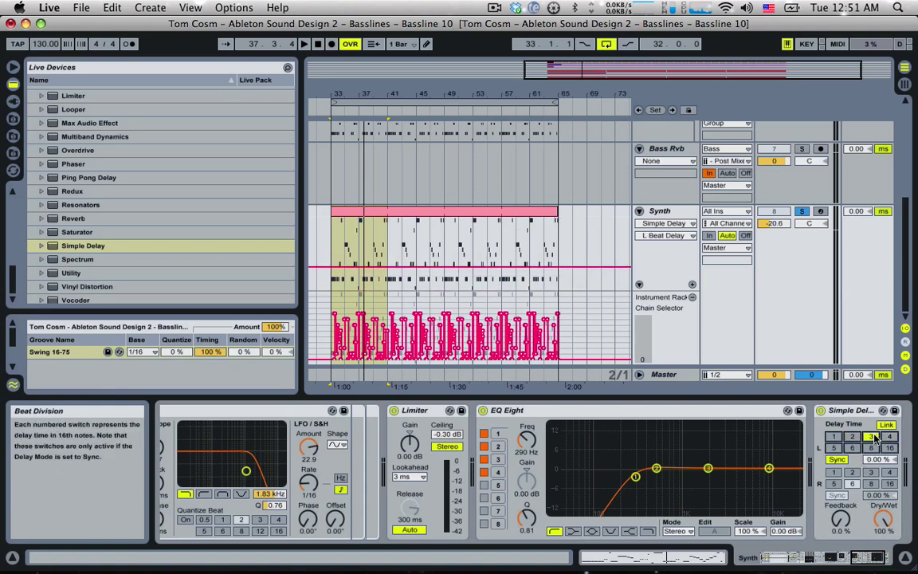
pyautogui.click(852, 438)
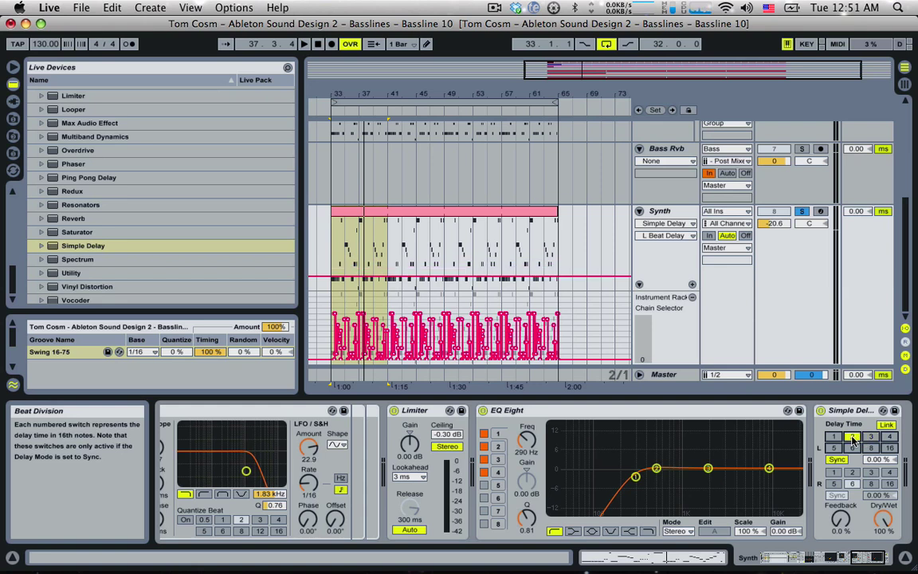
pyautogui.click(834, 437)
pyautogui.click(851, 439)
pyautogui.click(872, 438)
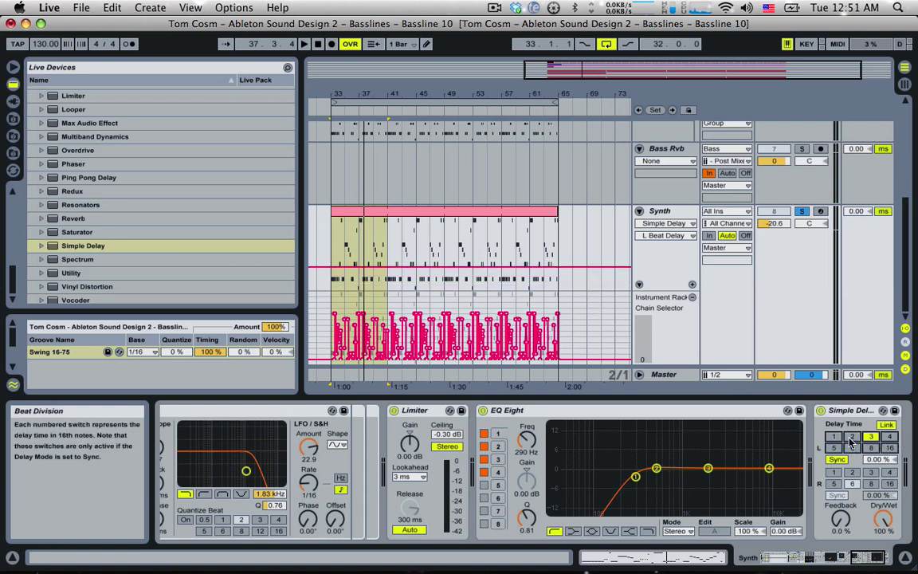
pyautogui.click(852, 439)
pyautogui.click(874, 449)
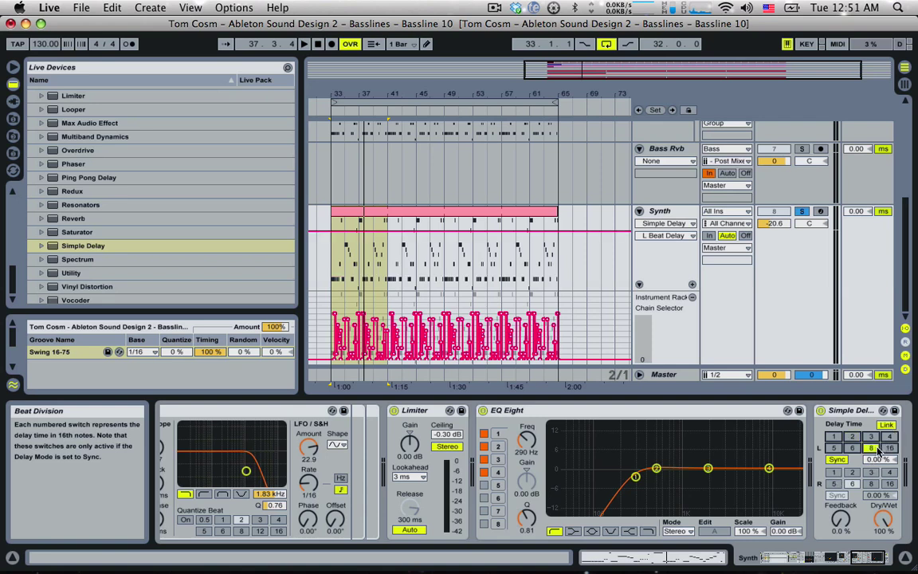
pyautogui.click(889, 449)
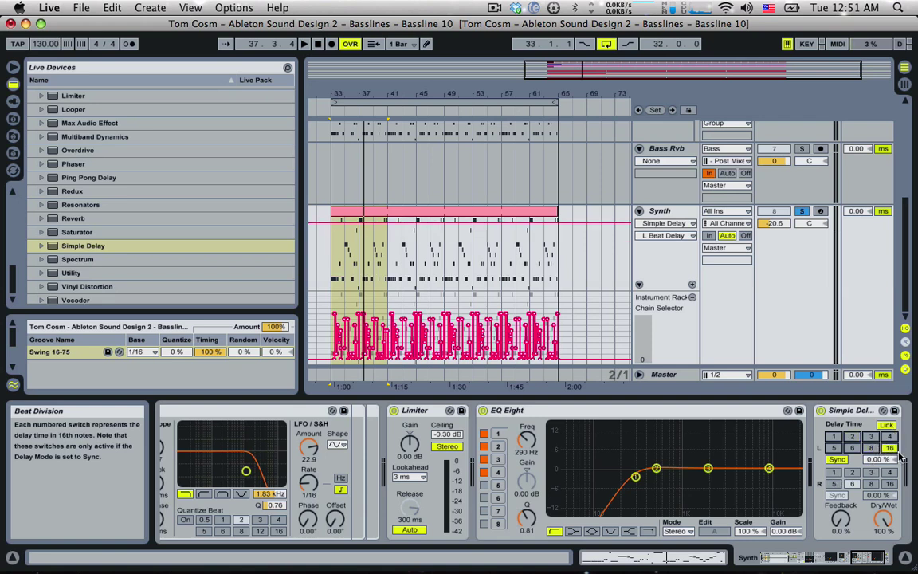
pyautogui.click(851, 439)
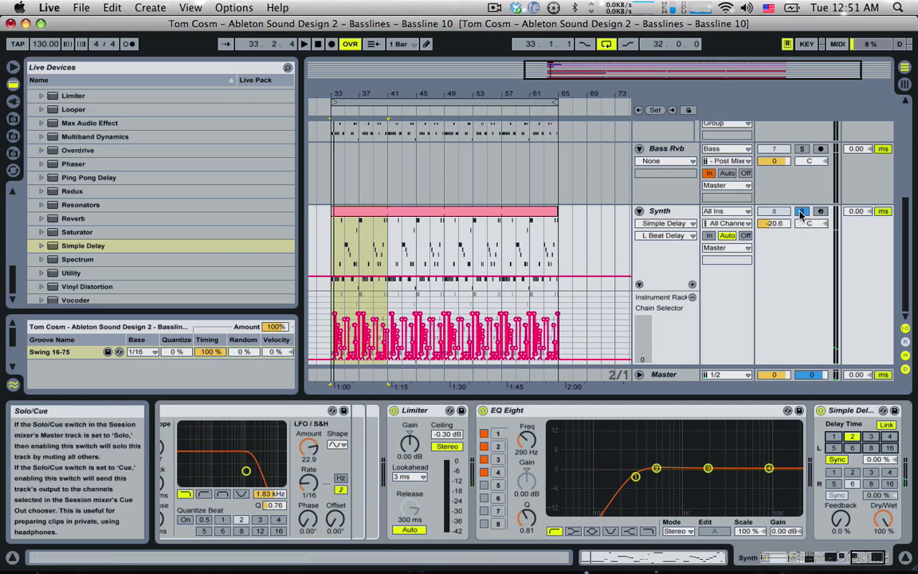
# Unsolo the Synth track and adjust its volume to -19.9 dB while the arrangement plays
pyautogui.click(802, 211)
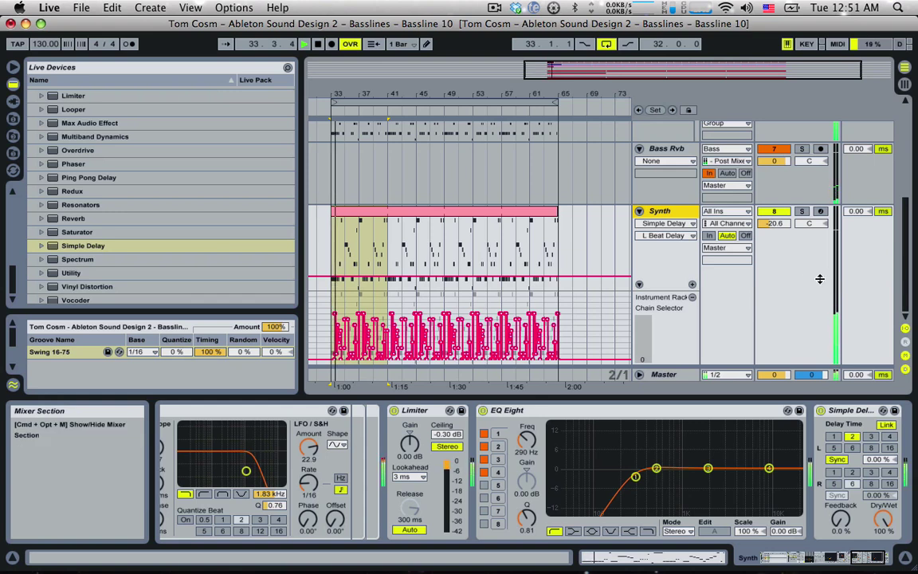
pyautogui.moveTo(774, 225); pyautogui.dragTo(778, 227)
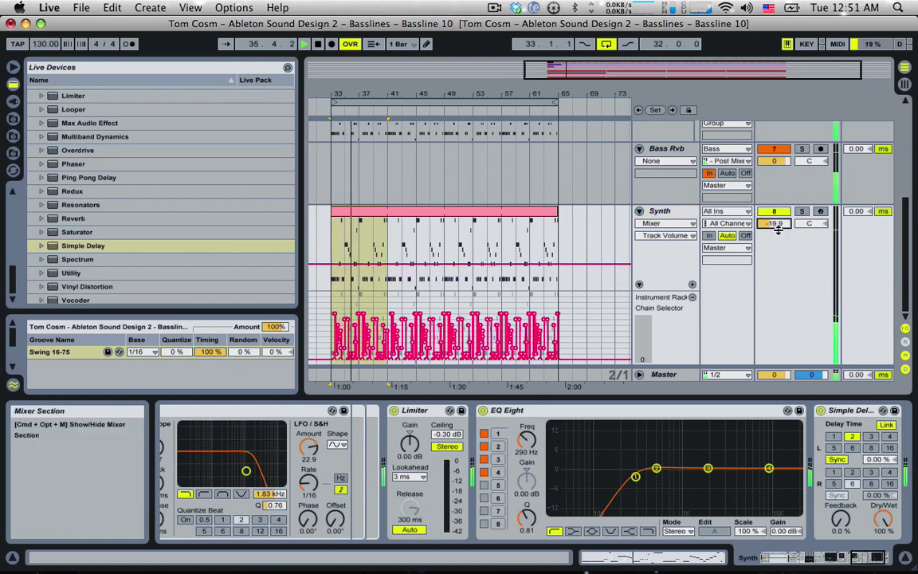
pyautogui.press('space')
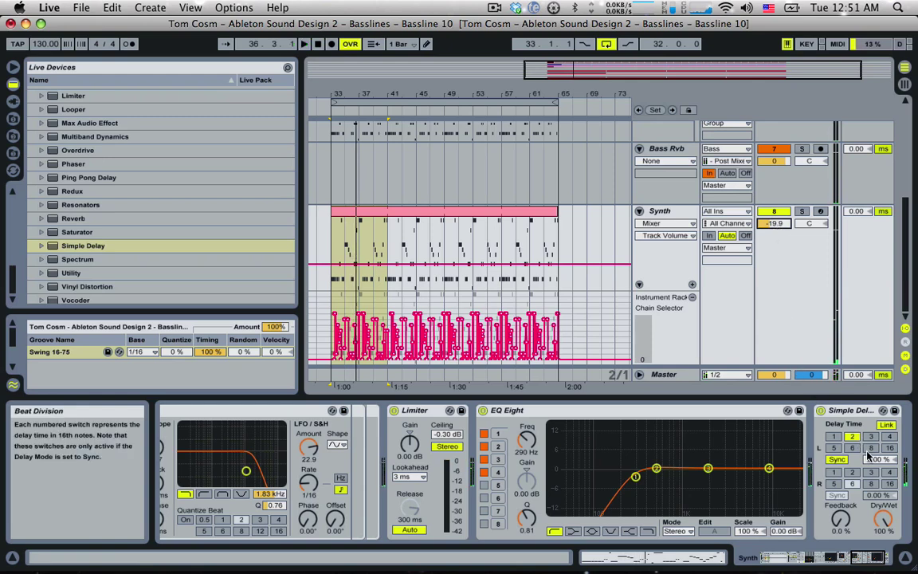
# Set the Simple Delay's delay time to 16 sixteenths and play the arrangement
pyautogui.click(870, 448)
pyautogui.press('space')
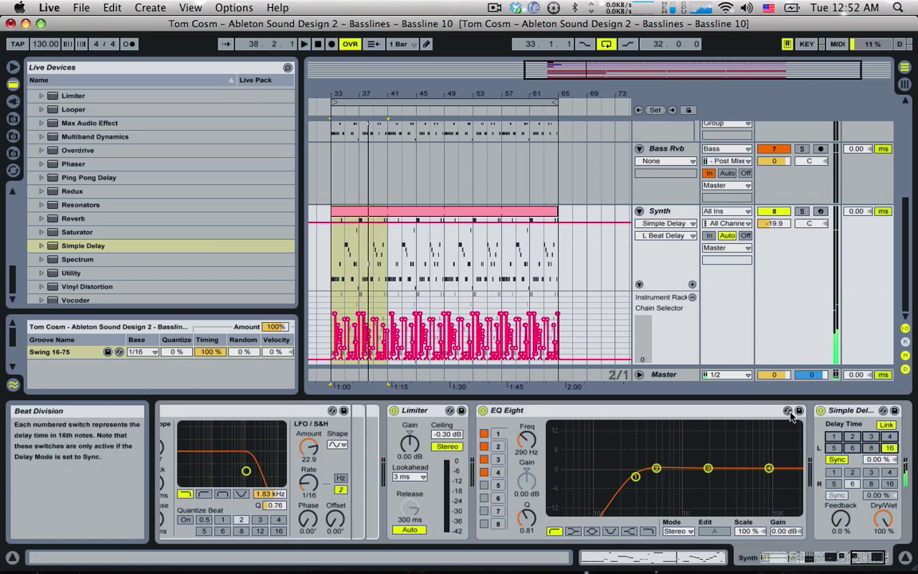
pyautogui.press('space')
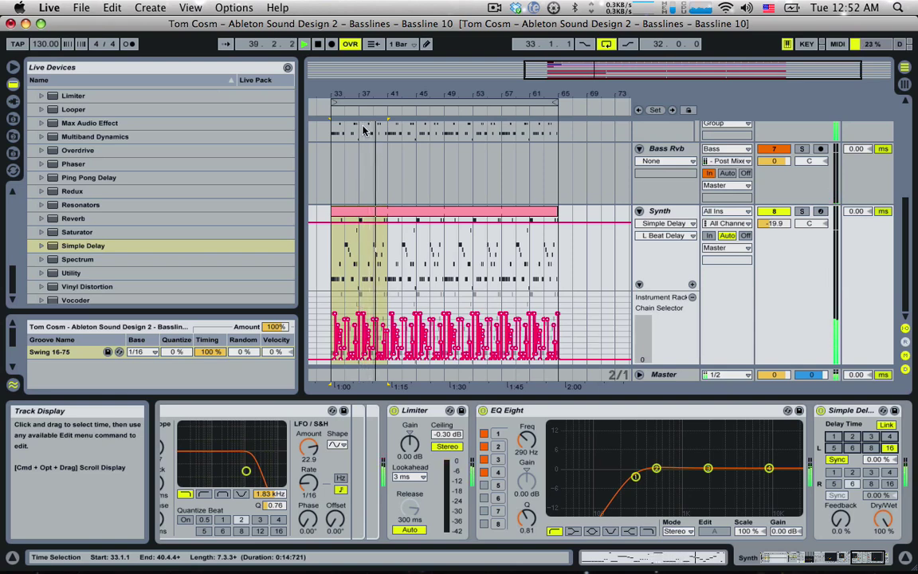
# Open the Hihats clip to show its notes and stop playback
pyautogui.scroll(5, 427, 222)
pyautogui.click(426, 207)
pyautogui.press('space')
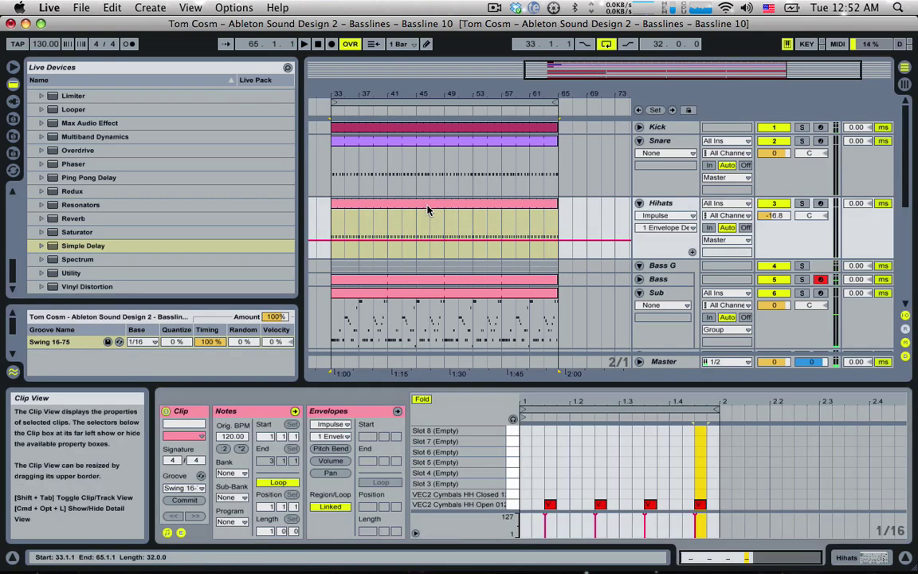
# Split the Hihats clip at bar 49, fill its second part with sixteenth-note open hi-hats at varied velocities, and play it
pyautogui.click(444, 223)
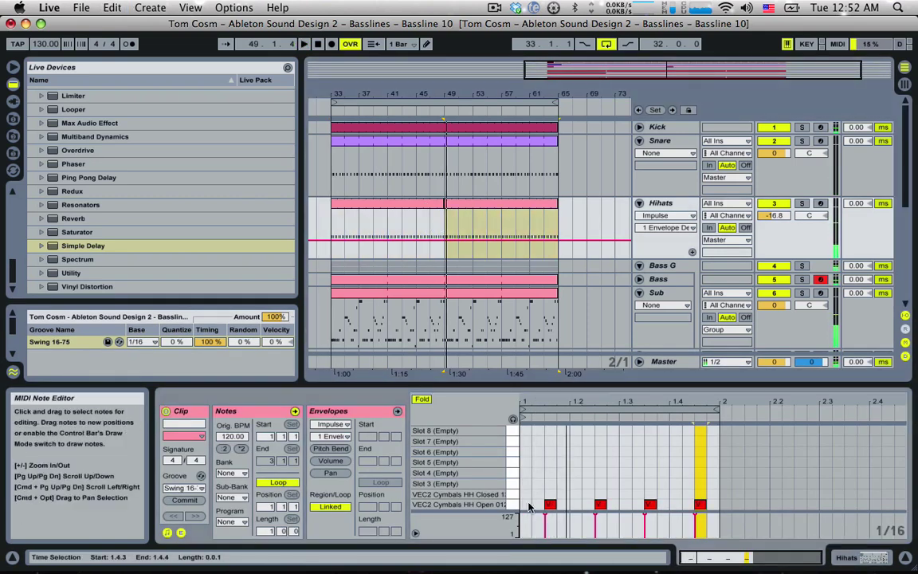
pyautogui.doubleClick(525, 505)
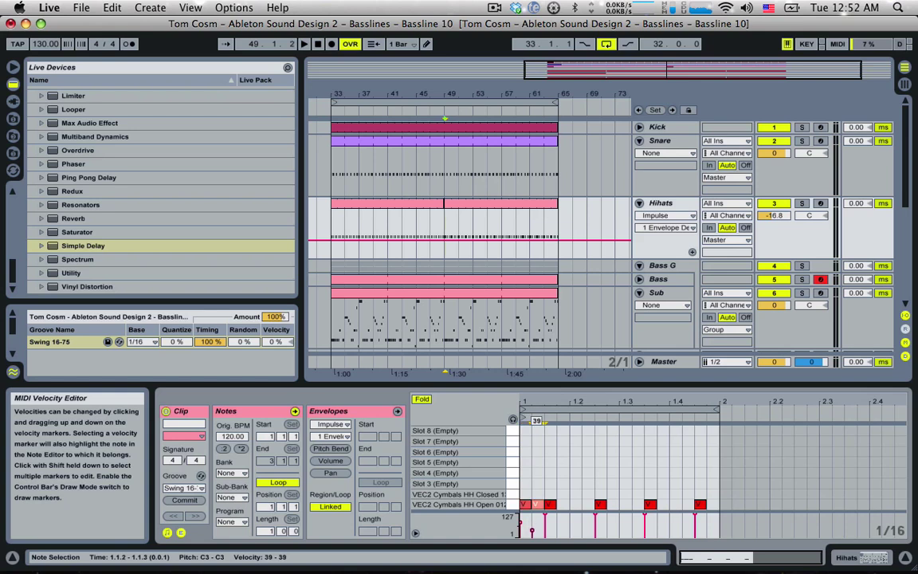
pyautogui.doubleClick(566, 507)
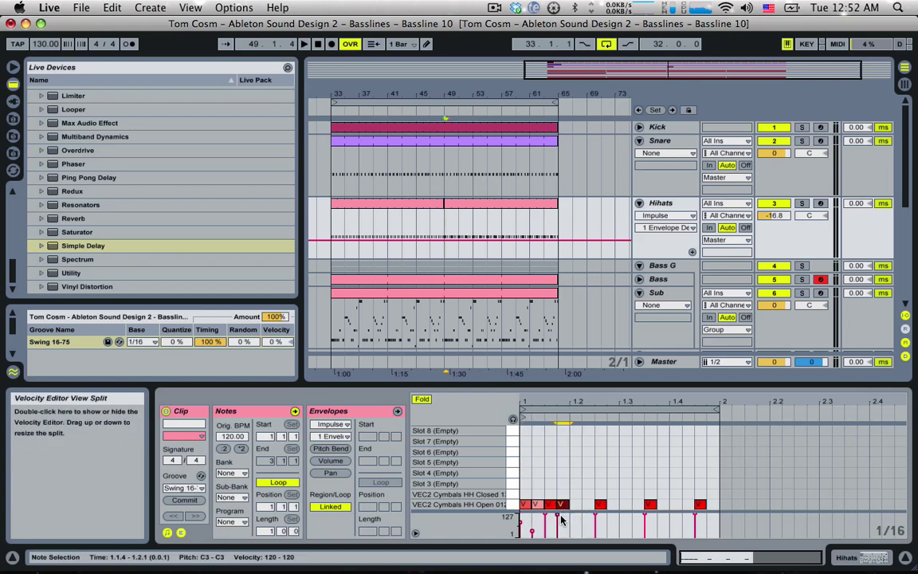
pyautogui.moveTo(561, 520)
pyautogui.mouseDown()
pyautogui.moveTo(521, 505)
pyautogui.moveTo(591, 506)
pyautogui.mouseUp()
pyautogui.press('super+d')
pyautogui.press('super+d')
pyautogui.press('space')
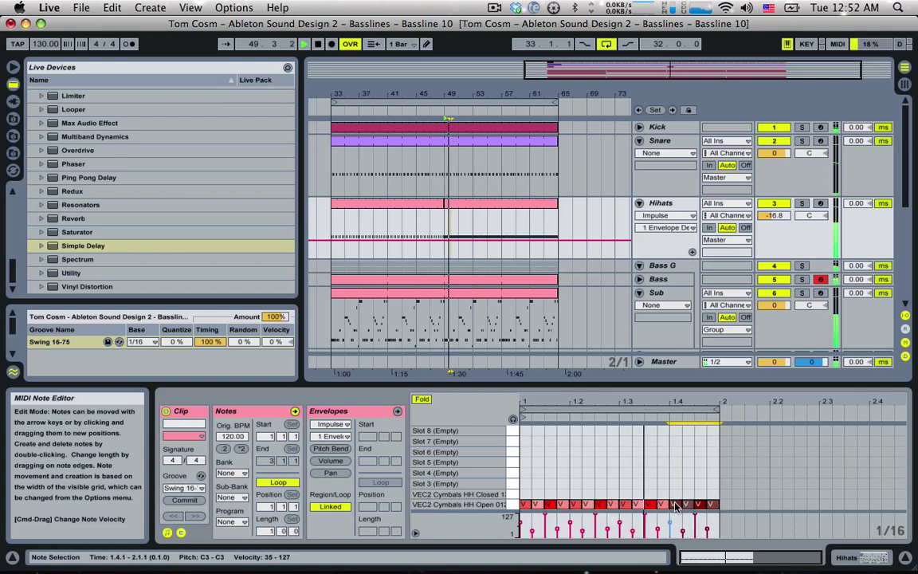
# Set the Swing 16-75 groove's timing to 68 %
pyautogui.click(509, 204)
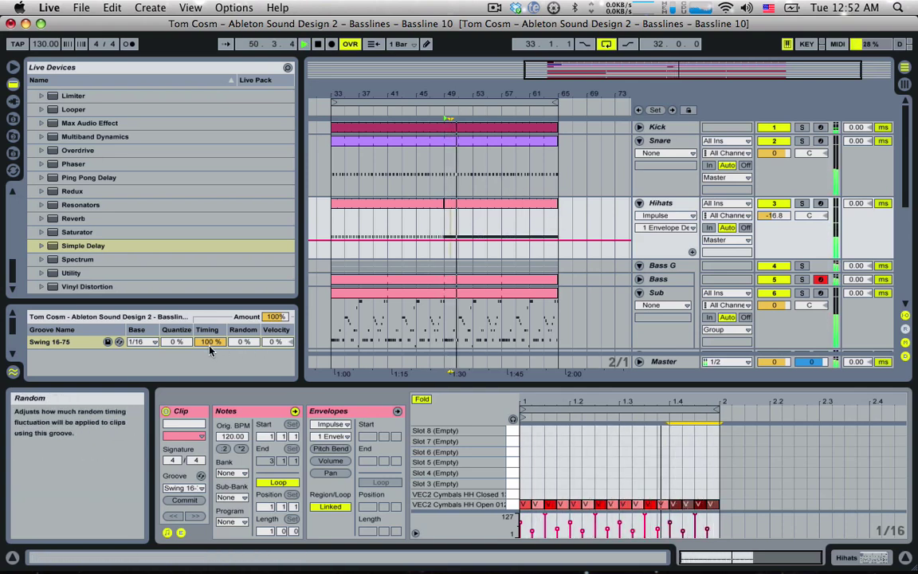
pyautogui.click(209, 341)
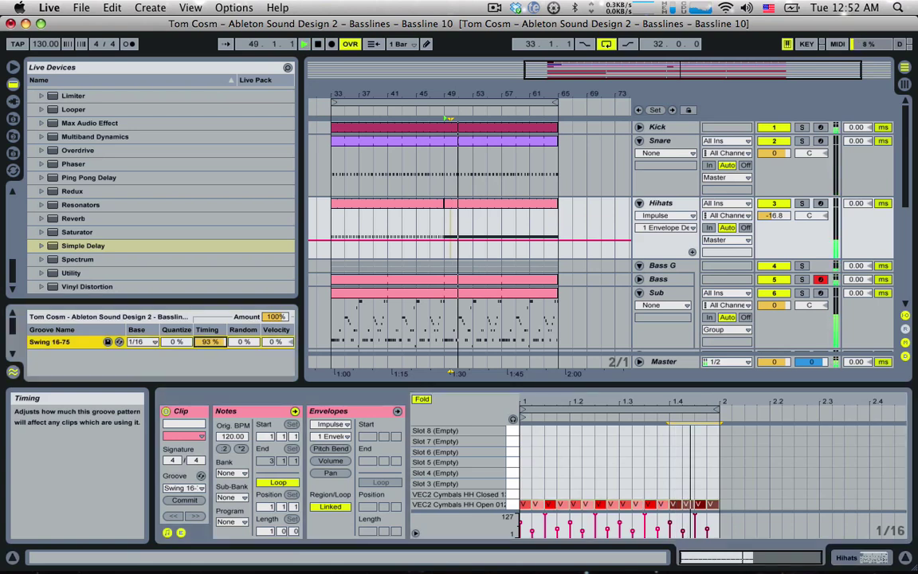
pyautogui.moveTo(210, 341); pyautogui.dragTo(210, 360)
# Switch the left channel of the Synth track's Simple Delay from synced beats to Time mode
pyautogui.scroll(-3, 457, 263)
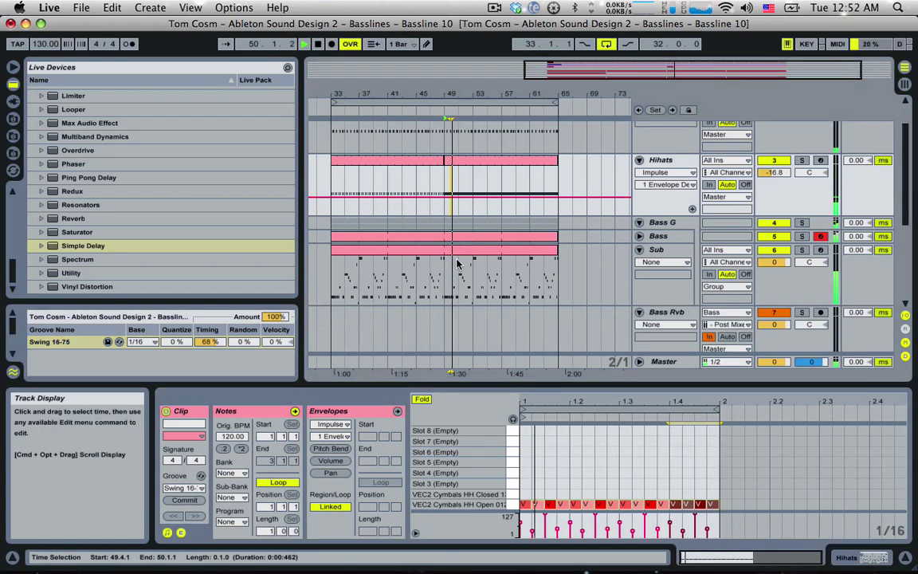
pyautogui.scroll(-4, 470, 265)
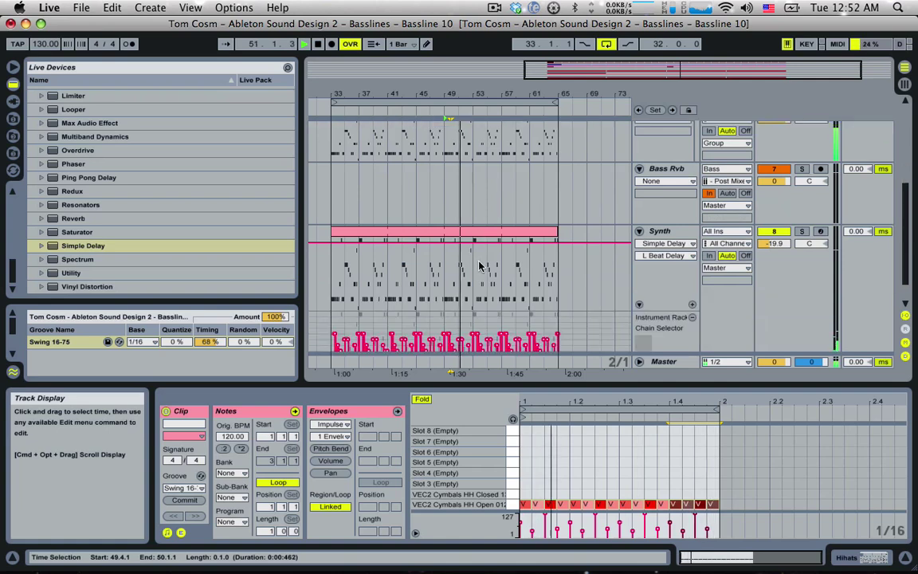
pyautogui.scroll(-1, 480, 265)
pyautogui.click(656, 205)
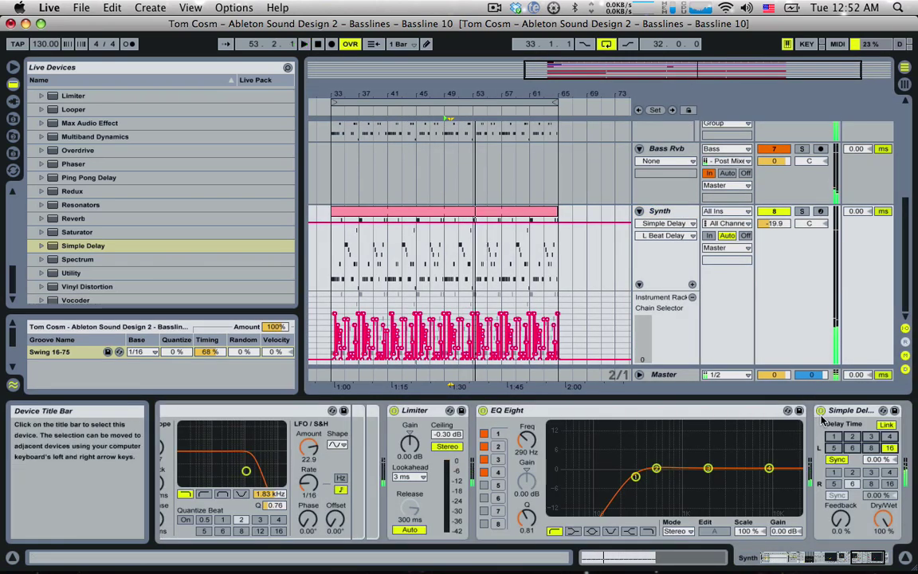
pyautogui.click(836, 461)
pyautogui.click(837, 461)
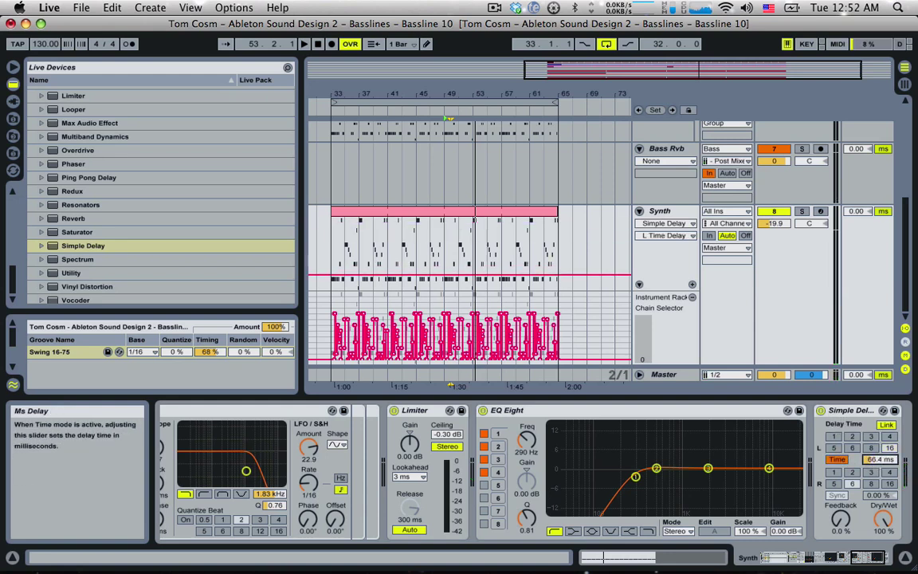
# Set the Simple Delay's time to 57.1 ms and its feedback to 80 % while auditioning the arrangement
pyautogui.press('space')
pyautogui.moveTo(879, 460); pyautogui.dragTo(880, 427)
pyautogui.press('space')
pyautogui.moveTo(843, 518); pyautogui.dragTo(882, 446)
pyautogui.press('space')
pyautogui.click(842, 519)
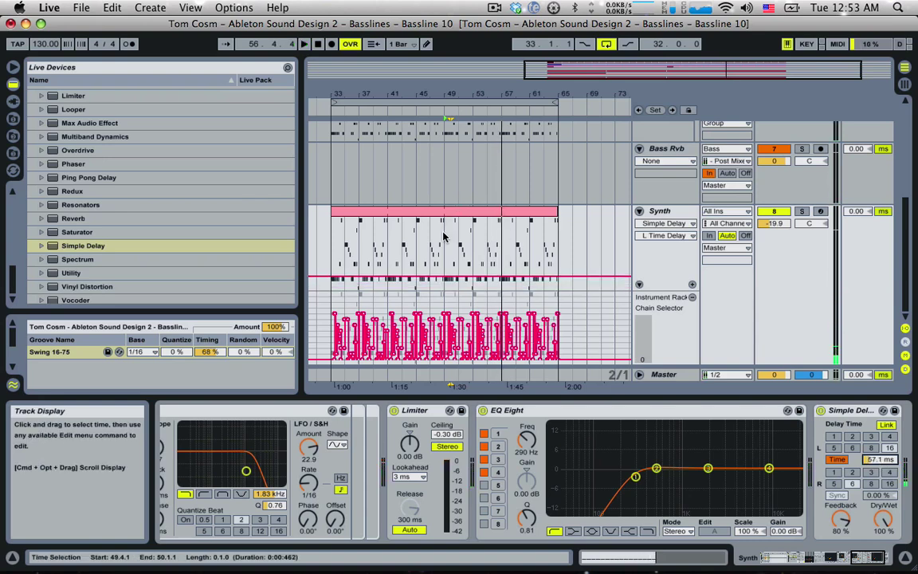
# Disarm the Bass track and record Simple Delay time changes as automation on the Synth track, starting playback at bar 47
pyautogui.scroll(5, 806, 285)
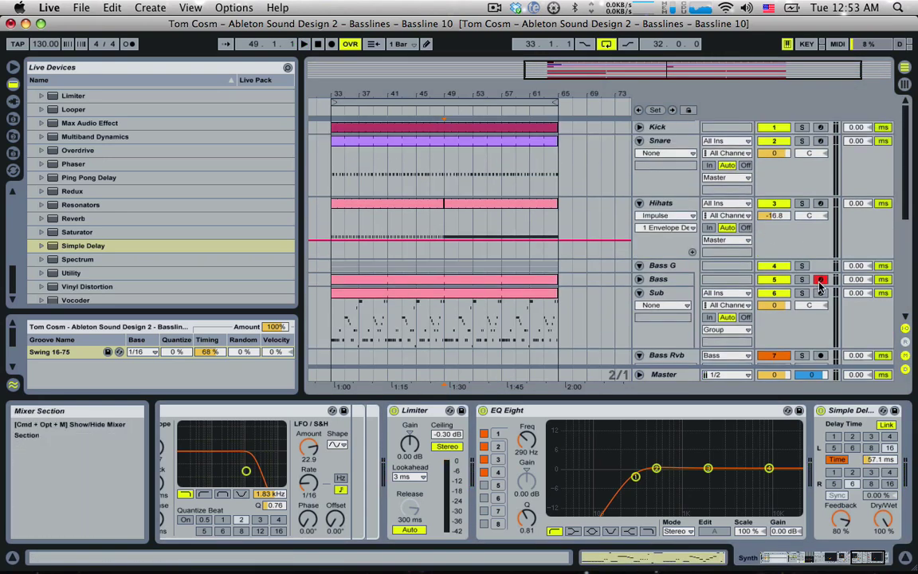
pyautogui.click(819, 286)
pyautogui.scroll(-5, 822, 254)
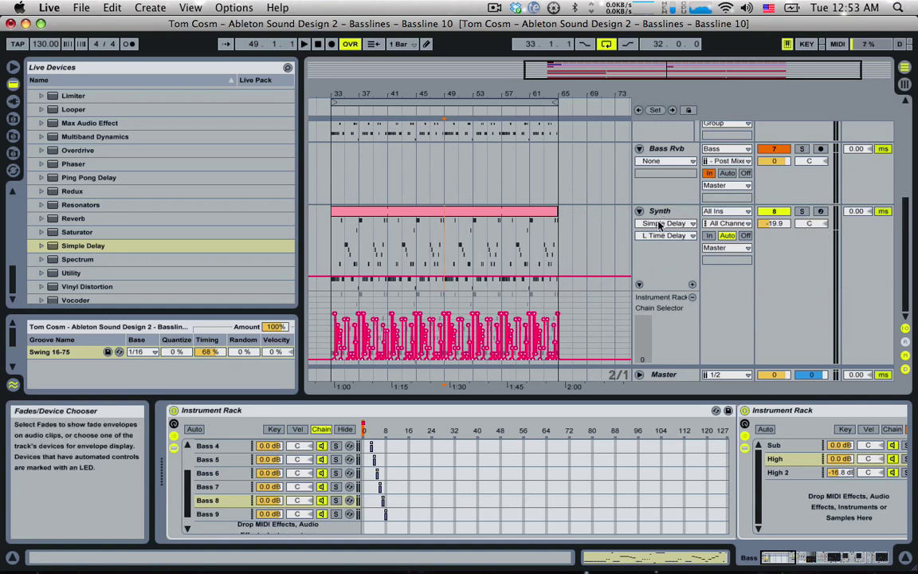
pyautogui.click(331, 44)
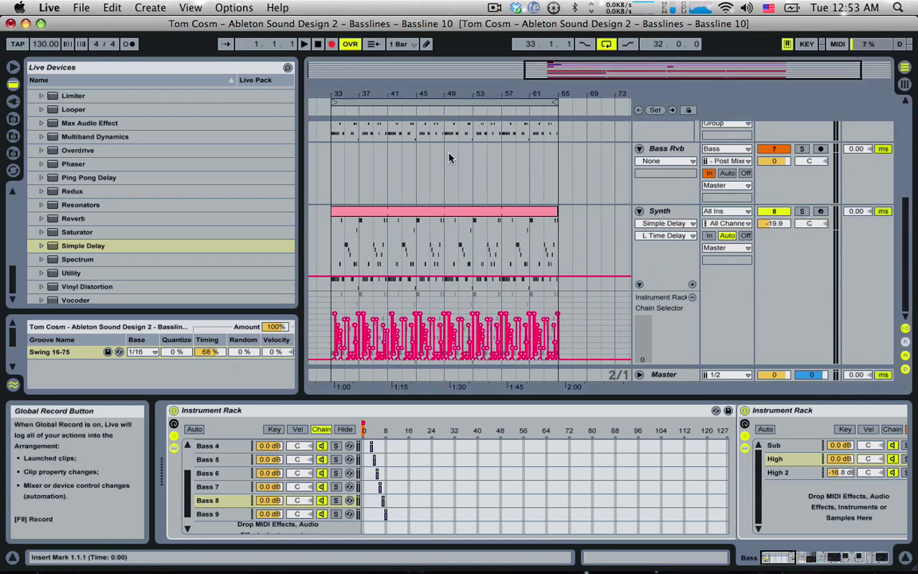
pyautogui.click(422, 250)
pyautogui.click(430, 251)
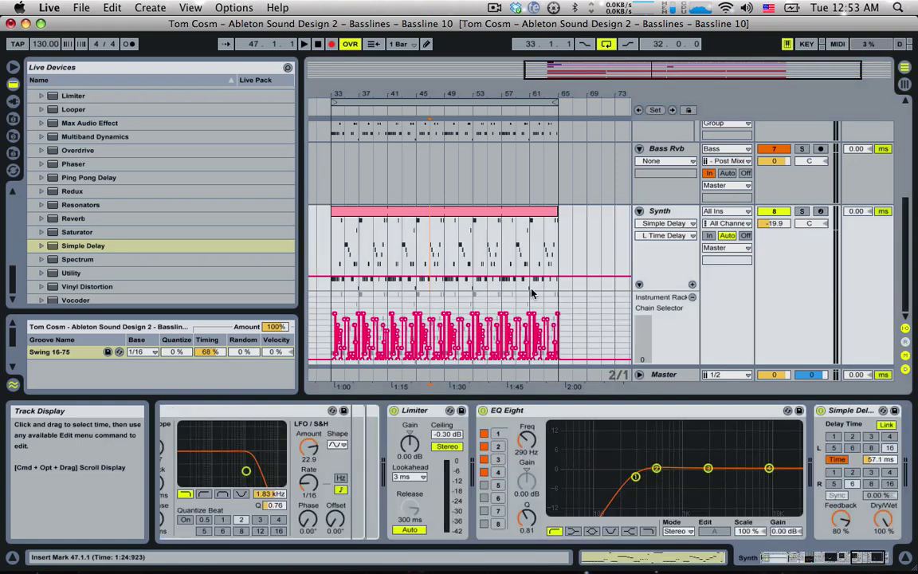
pyautogui.press('space')
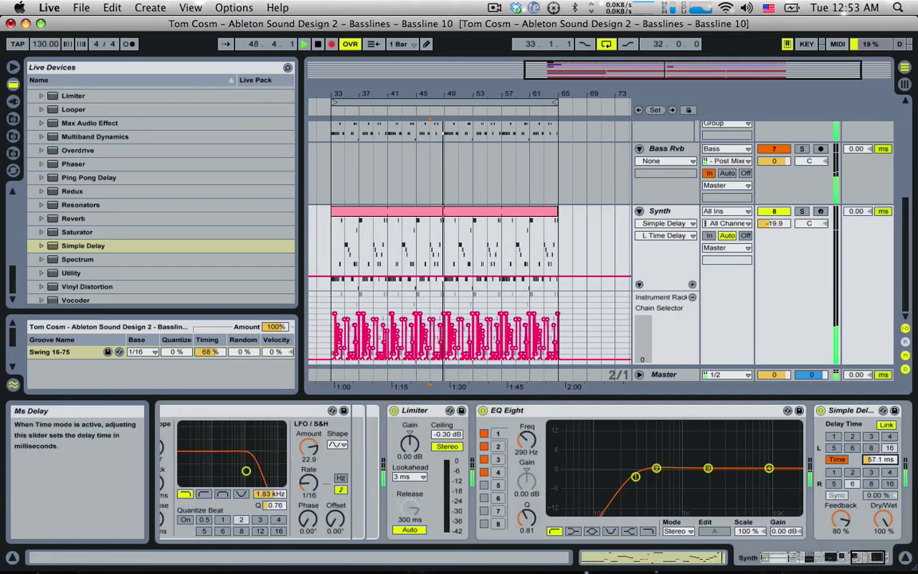
pyautogui.moveTo(879, 459)
pyautogui.mouseDown()
pyautogui.moveTo(880, 494)
pyautogui.moveTo(880, 456)
pyautogui.mouseUp()
pyautogui.press('v')
pyautogui.press('space')
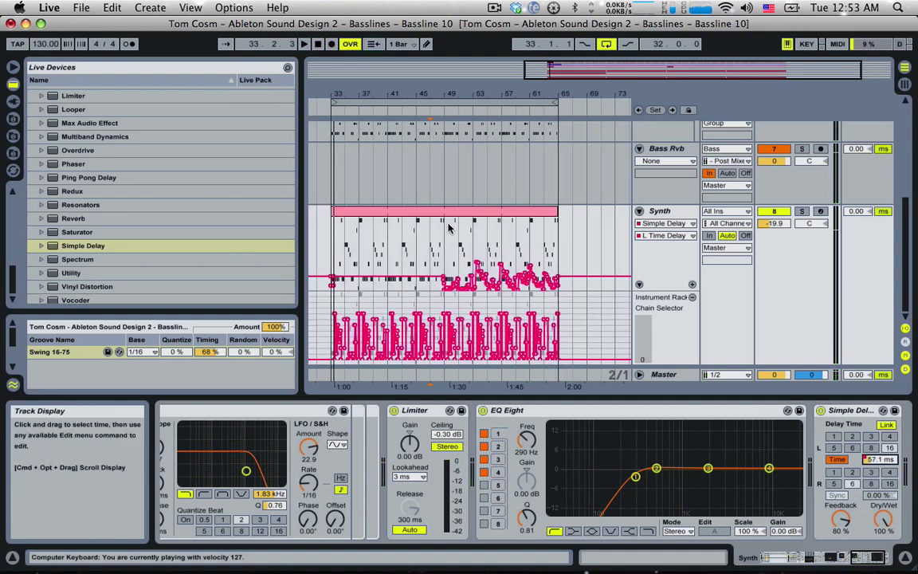
# Move the loop start to bar 49 and add an unfolded MIDI track named Pads below the Synth track
pyautogui.moveTo(335, 103); pyautogui.dragTo(452, 121)
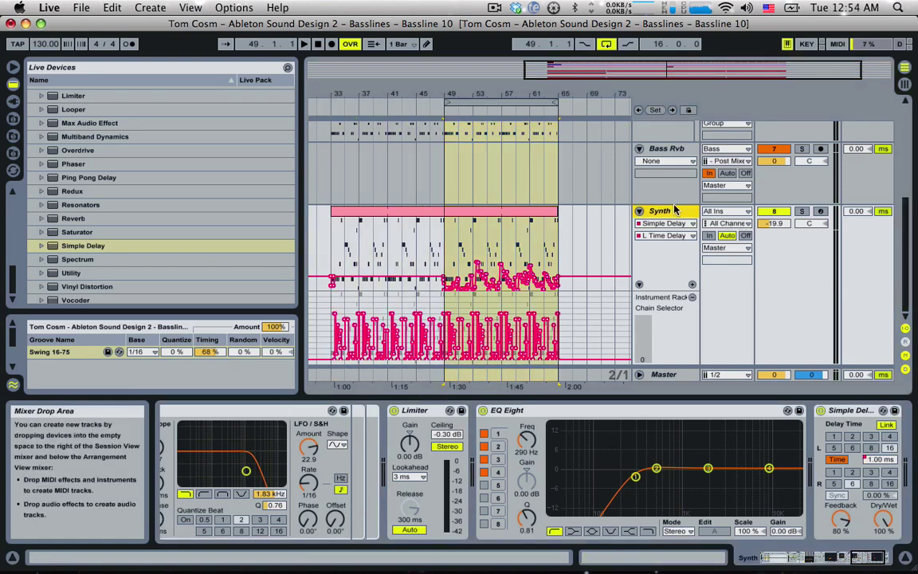
pyautogui.press('super+shift+t')
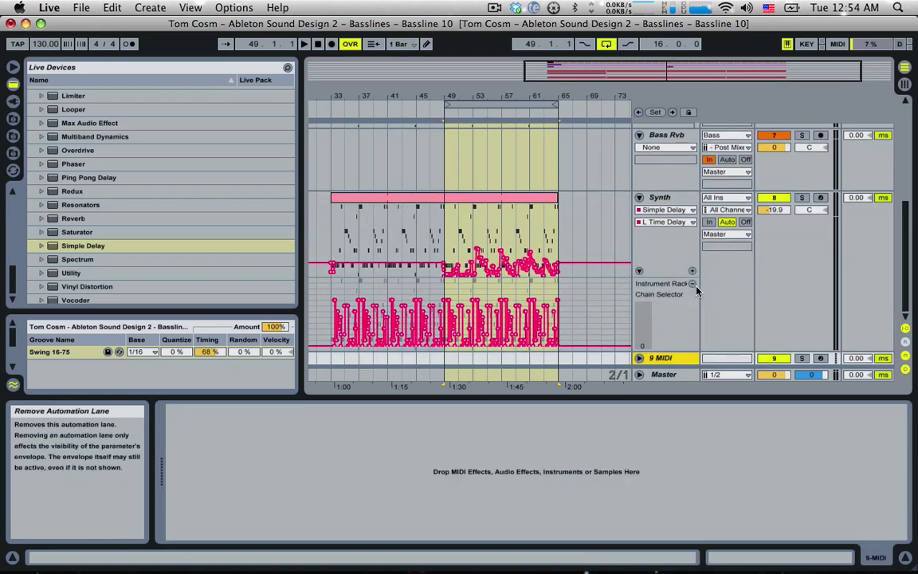
pyautogui.click(658, 359)
pyautogui.press('super+r')
pyautogui.write('Synth')
pyautogui.press('Return')
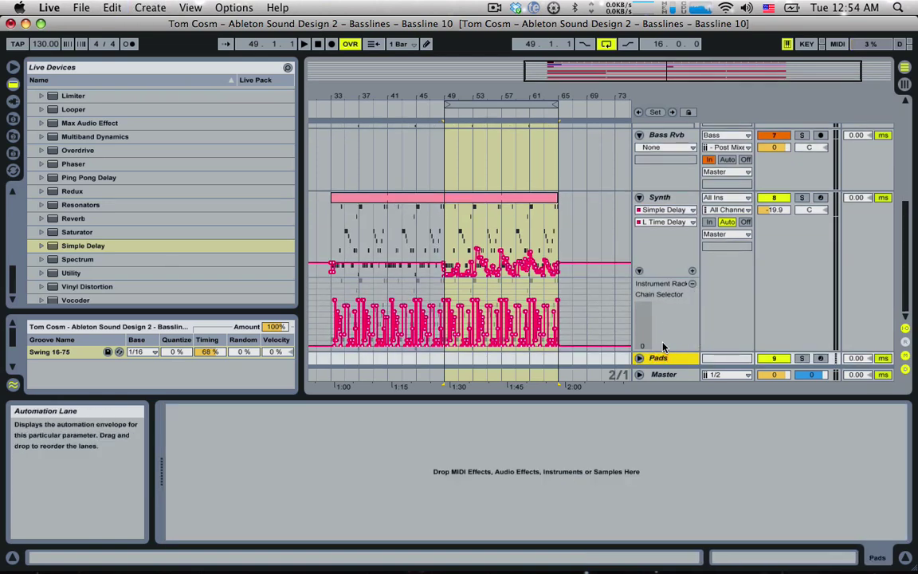
pyautogui.click(639, 358)
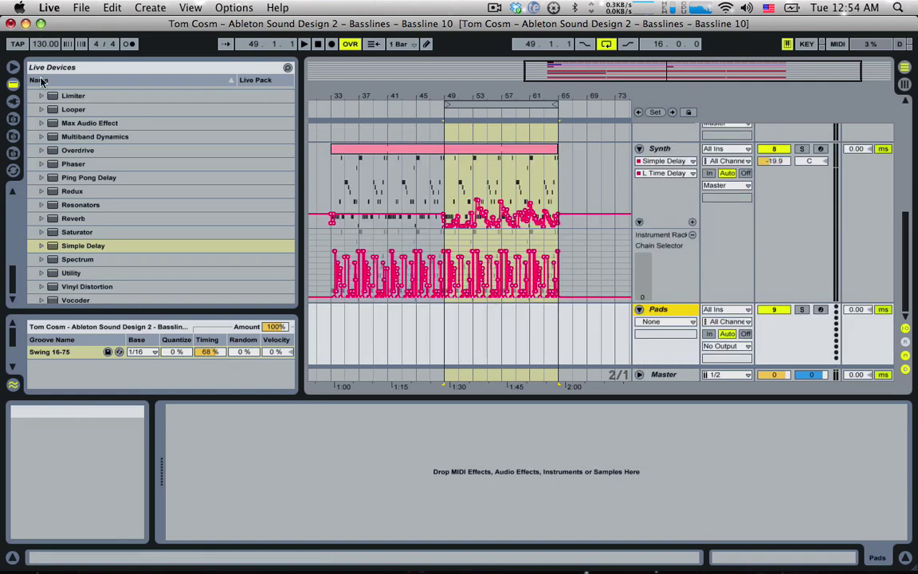
# Load the Operator instrument onto the Pads track
pyautogui.scroll(10, 89, 155)
pyautogui.scroll(4, 85, 213)
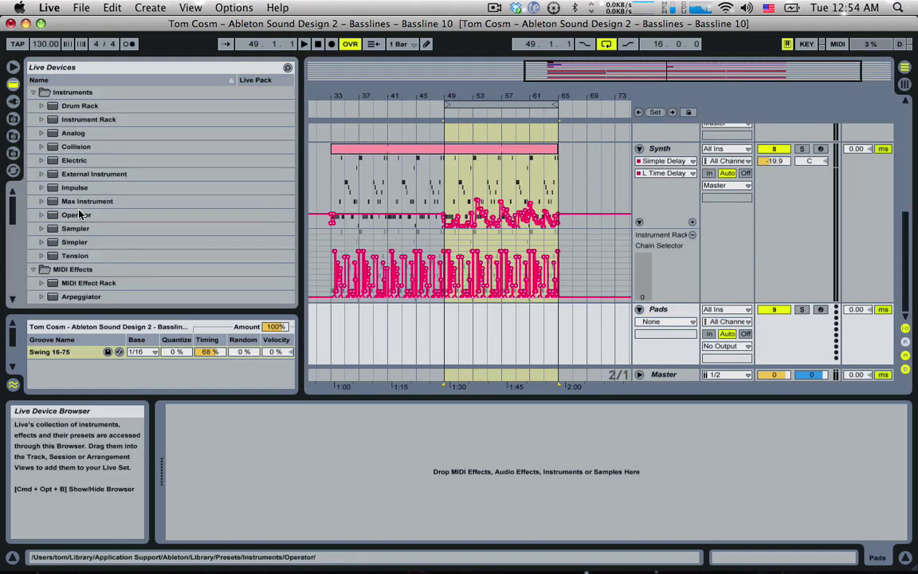
pyautogui.click(77, 214)
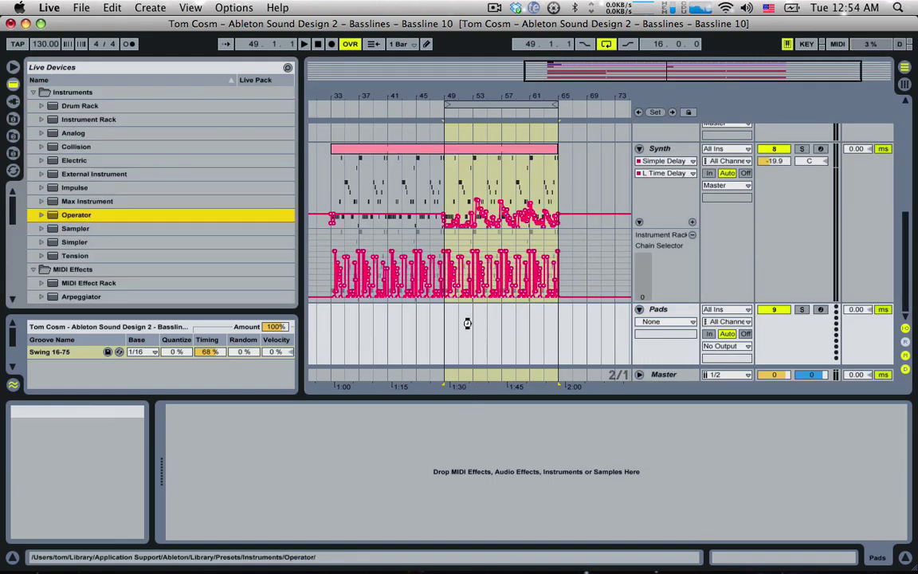
# Create a four-bar MIDI clip on the Pads track from bar 49 and add a G1 note spanning its full length
pyautogui.moveTo(467, 323); pyautogui.dragTo(475, 319)
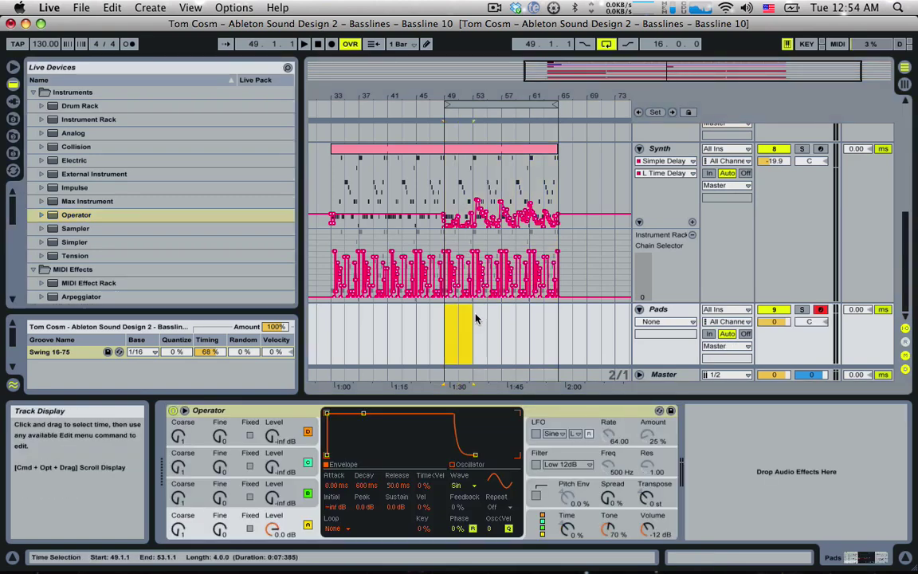
pyautogui.press('super+shift+m')
pyautogui.doubleClick(460, 318)
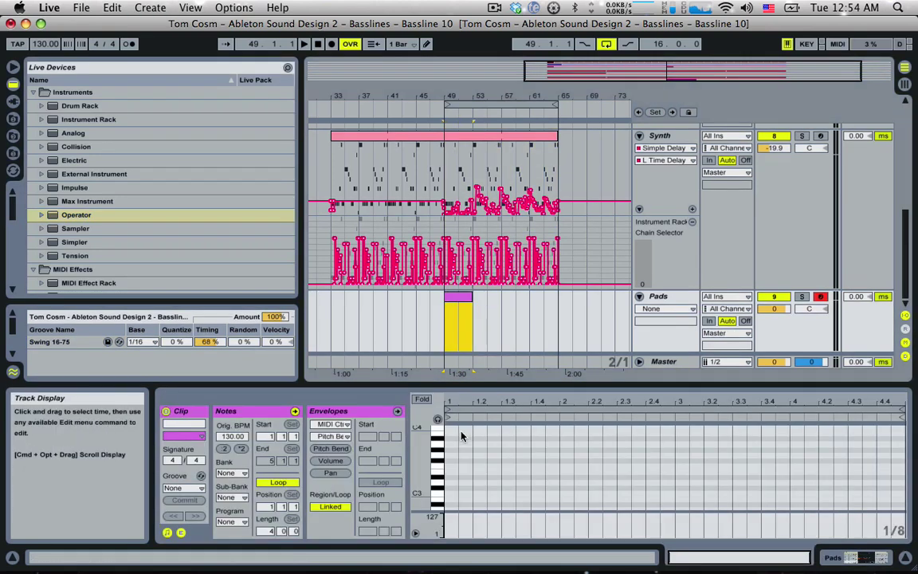
pyautogui.click(462, 443)
pyautogui.scroll(-5, 465, 490)
pyautogui.doubleClick(453, 472)
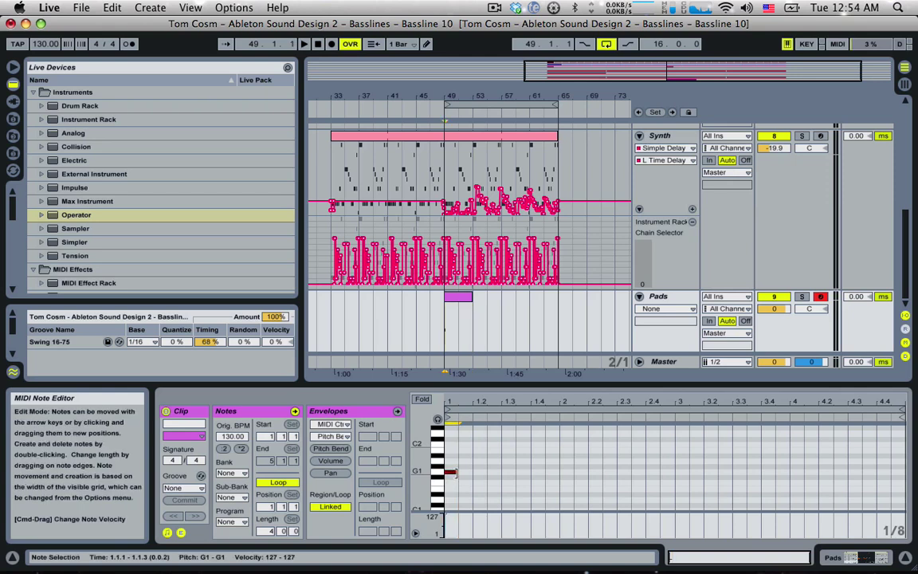
pyautogui.moveTo(458, 472); pyautogui.dragTo(909, 472)
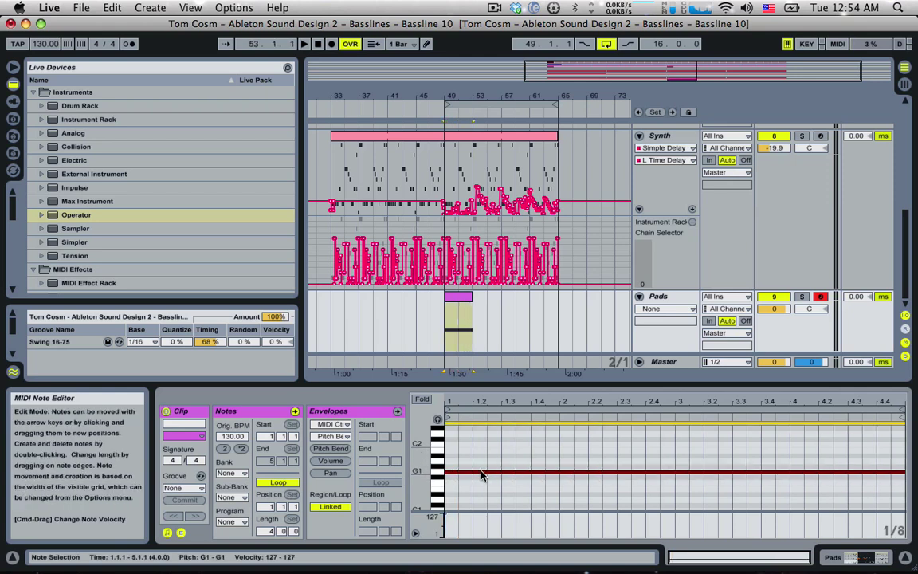
# Stack full-length copies of the G1 note above it, including D2 and F2, to form a four-note chord
pyautogui.moveTo(485, 471); pyautogui.dragTo(492, 438)
pyautogui.scroll(3, 478, 462)
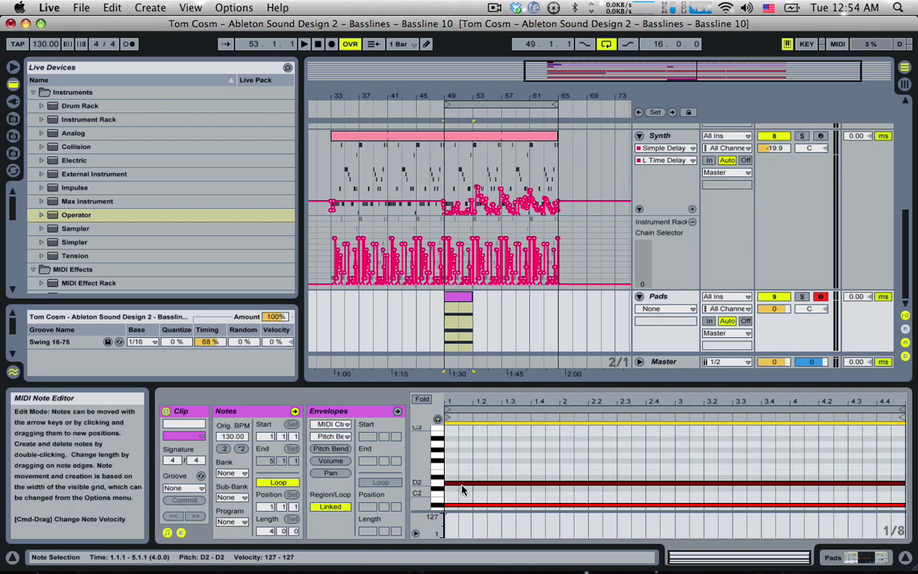
pyautogui.moveTo(466, 488); pyautogui.dragTo(466, 470)
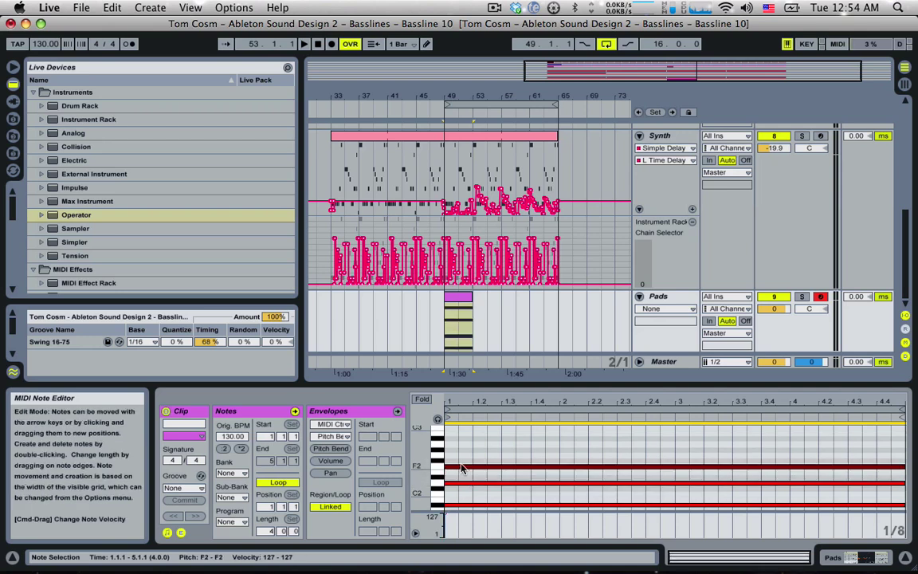
# Solo the Pads track, play it from bar 49 and lower its volume to -1.2 dB
pyautogui.click(458, 323)
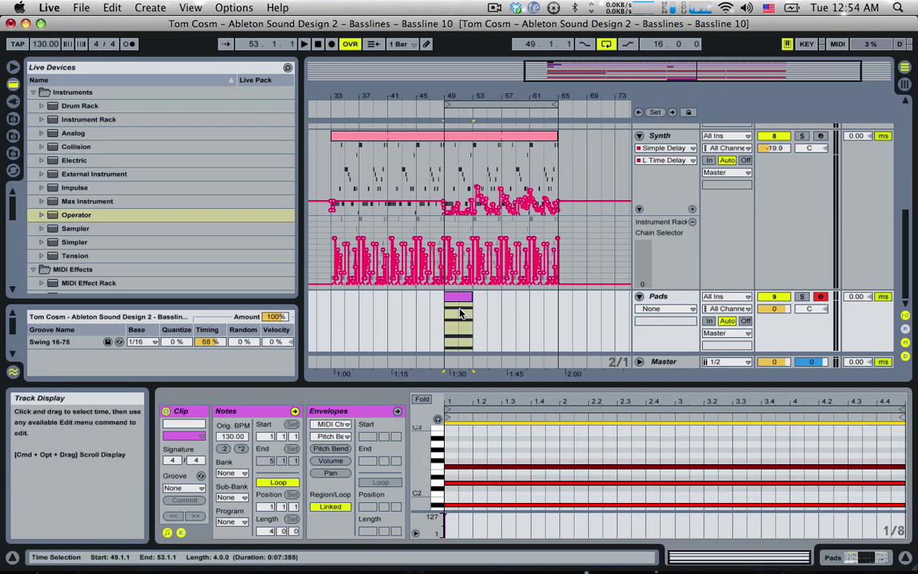
pyautogui.click(450, 318)
pyautogui.click(801, 297)
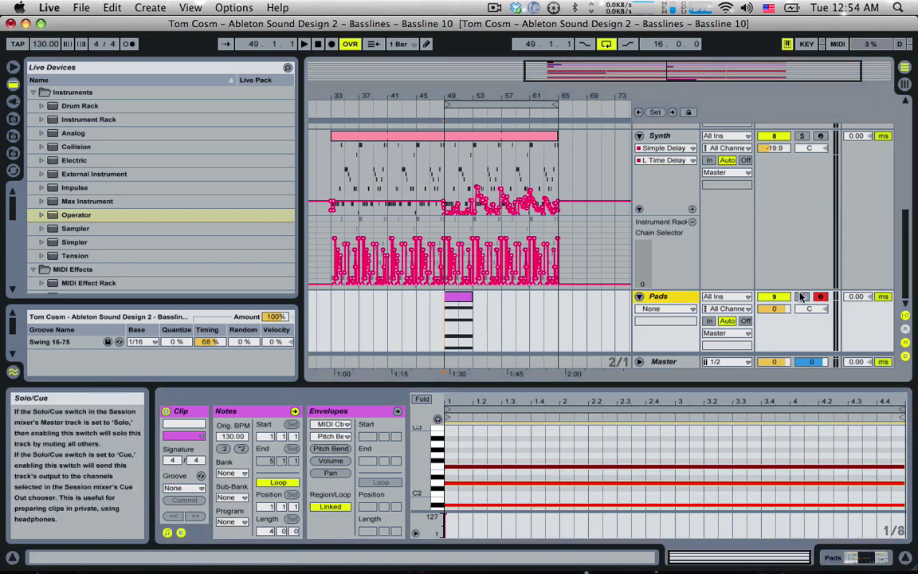
pyautogui.press('space')
pyautogui.moveTo(769, 309); pyautogui.dragTo(768, 321)
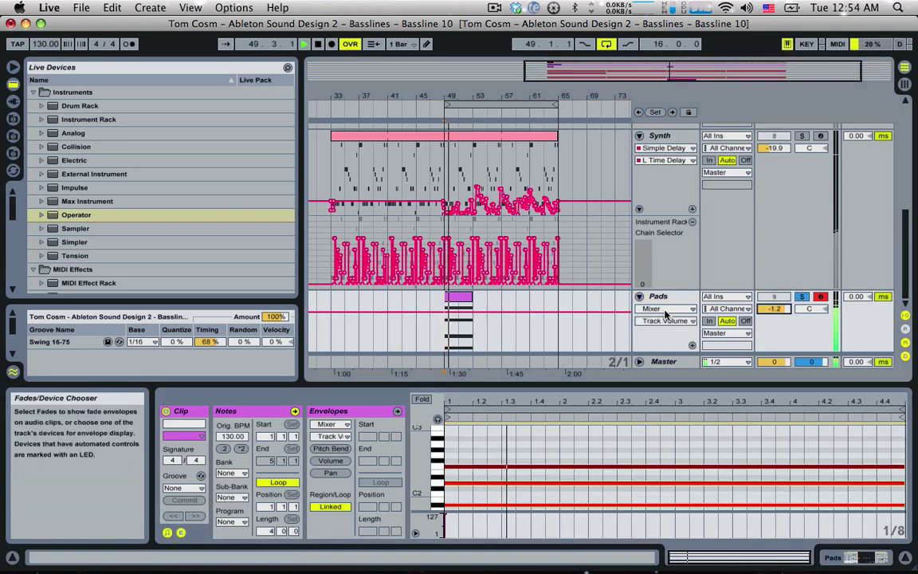
# Set the waveform of the Pads Operator's oscillator A to Saw D
pyautogui.doubleClick(660, 299)
pyautogui.click(469, 485)
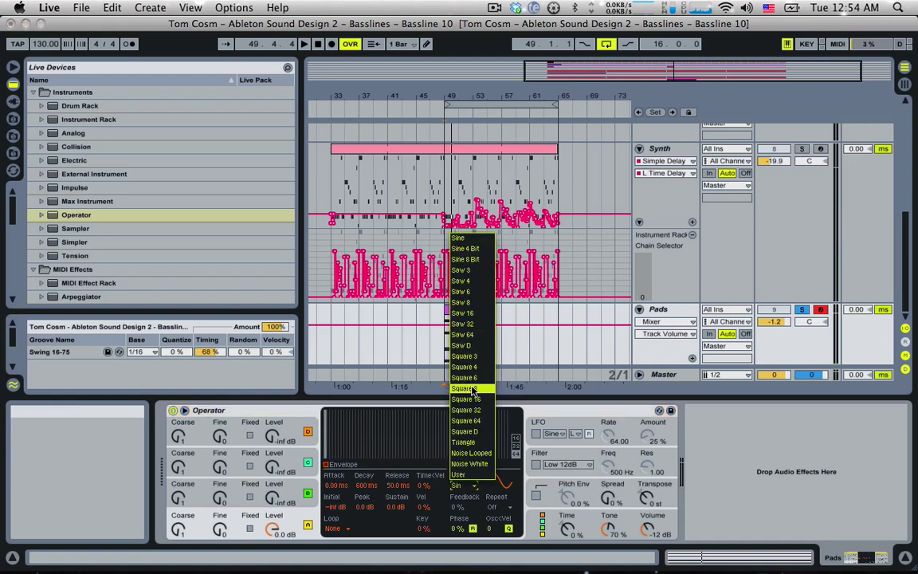
pyautogui.click(464, 345)
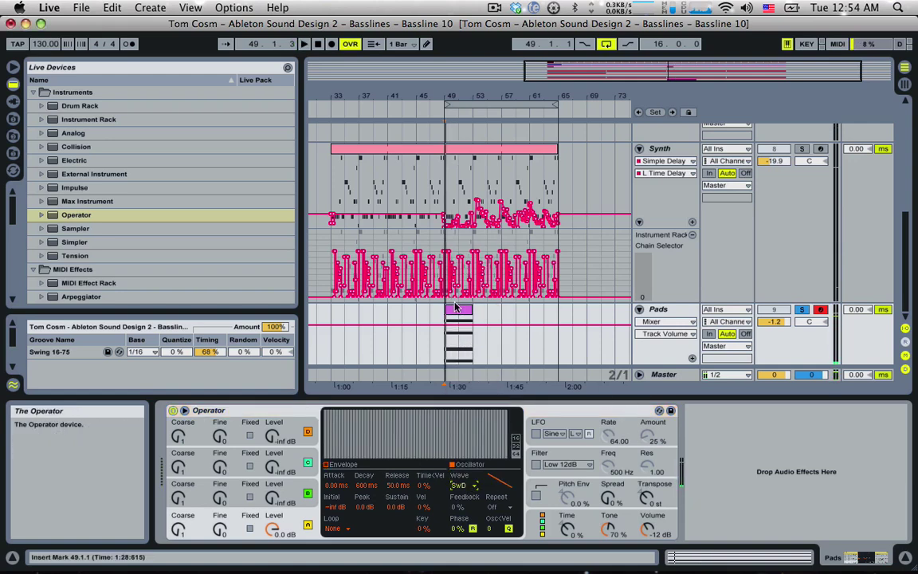
# Transpose all notes of the Pads chord up an octave and lower the Pads volume to -11.7 dB during playback
pyautogui.hotkey('shift', 'Tab')
pyautogui.press('super+a')
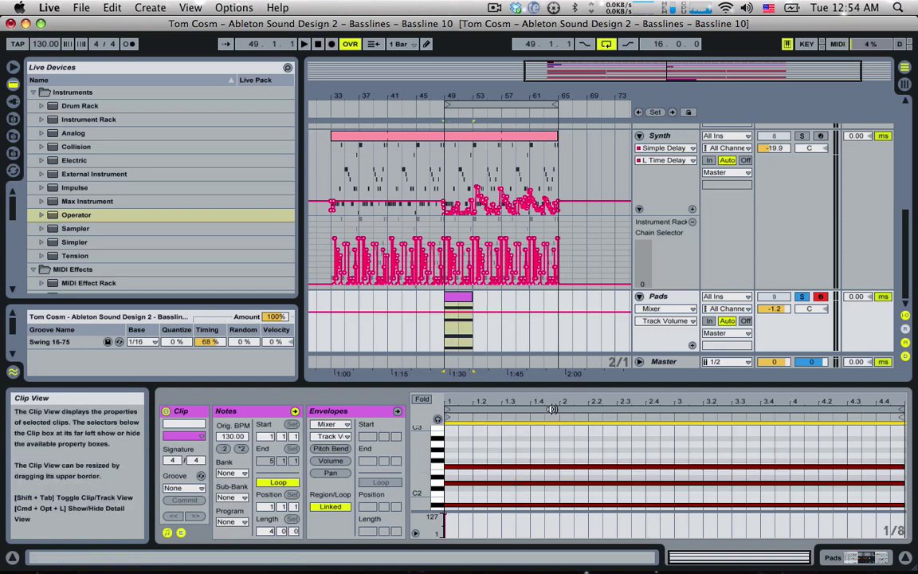
pyautogui.hotkey('shift', 'Up')
pyautogui.press('space')
pyautogui.moveTo(774, 309); pyautogui.dragTo(774, 329)
pyautogui.press('space')
pyautogui.press('space')
pyautogui.press('space')
# Add a Compressor after the Operator on the Pads track and enable its sidechain with Kick as the source
pyautogui.scroll(-5, 98, 159)
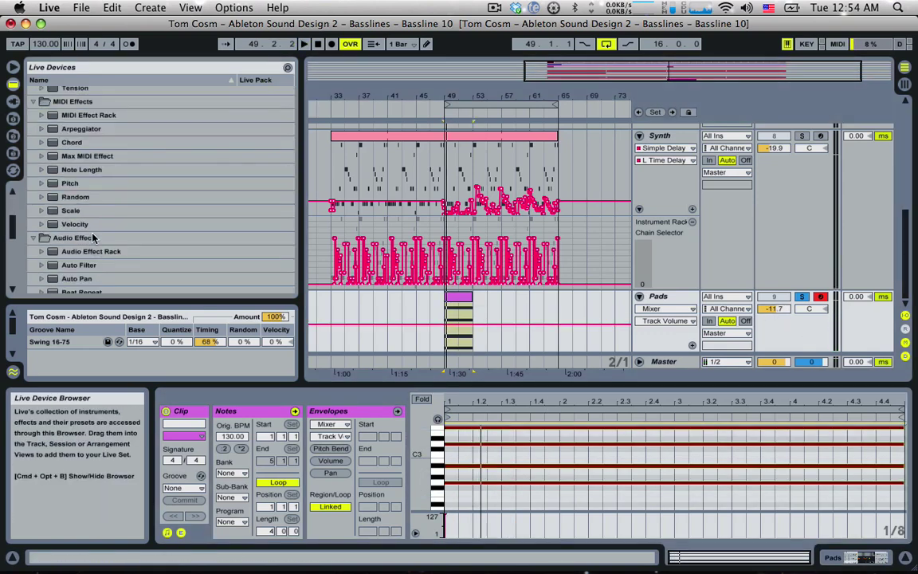
pyautogui.scroll(-6, 92, 237)
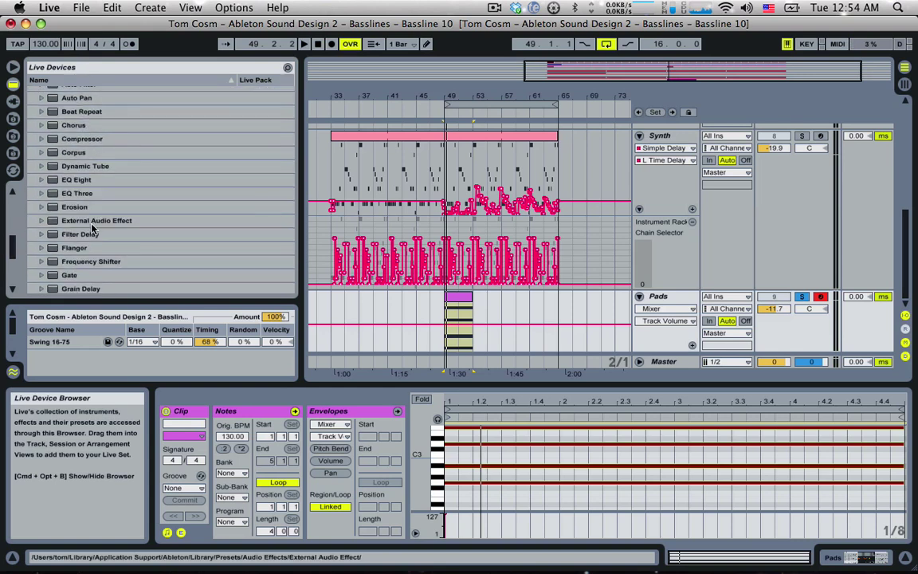
pyautogui.scroll(-1, 91, 236)
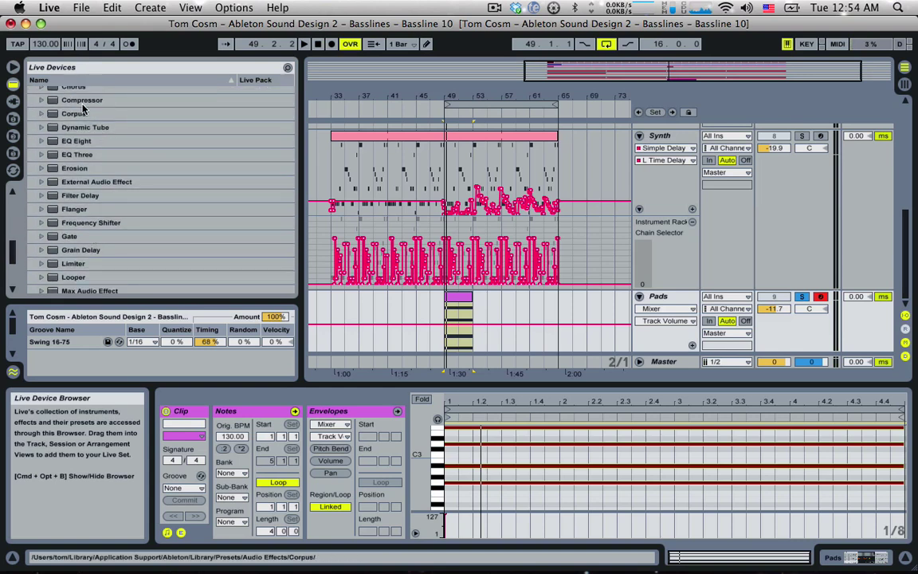
pyautogui.click(80, 101)
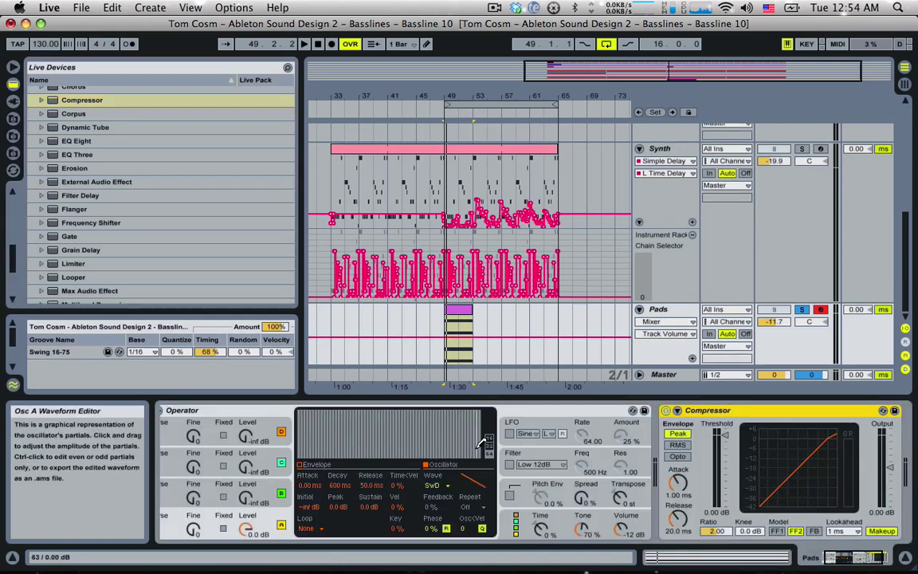
pyautogui.click(677, 412)
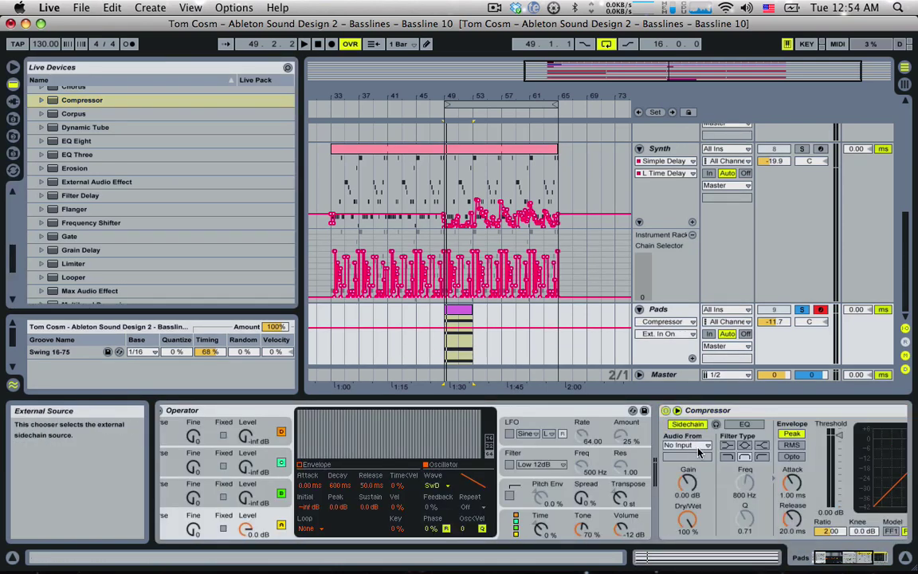
pyautogui.click(686, 445)
pyautogui.click(787, 391)
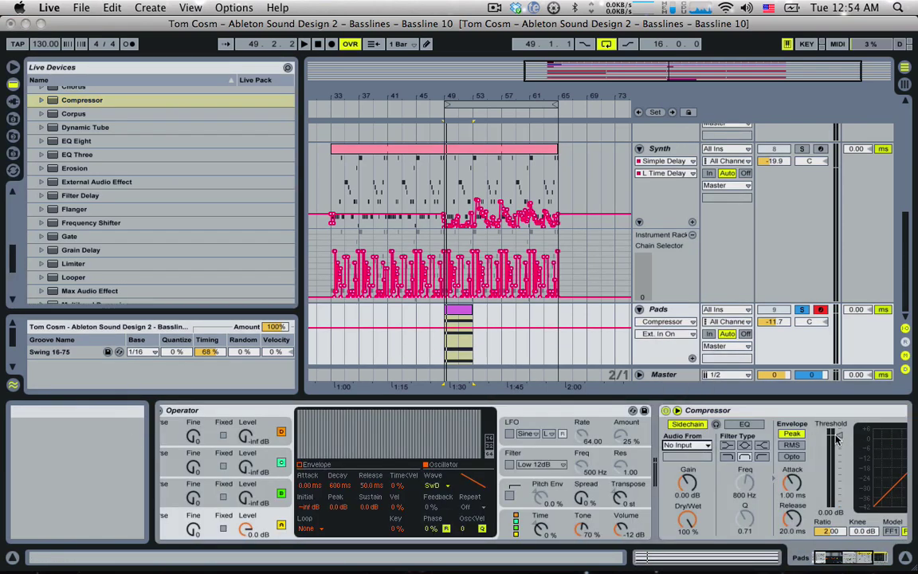
# Lower the Pads Compressor's threshold to -65.0 dB, start playback and unsolo the Pads track
pyautogui.moveTo(837, 437); pyautogui.dragTo(838, 507)
pyautogui.press('space')
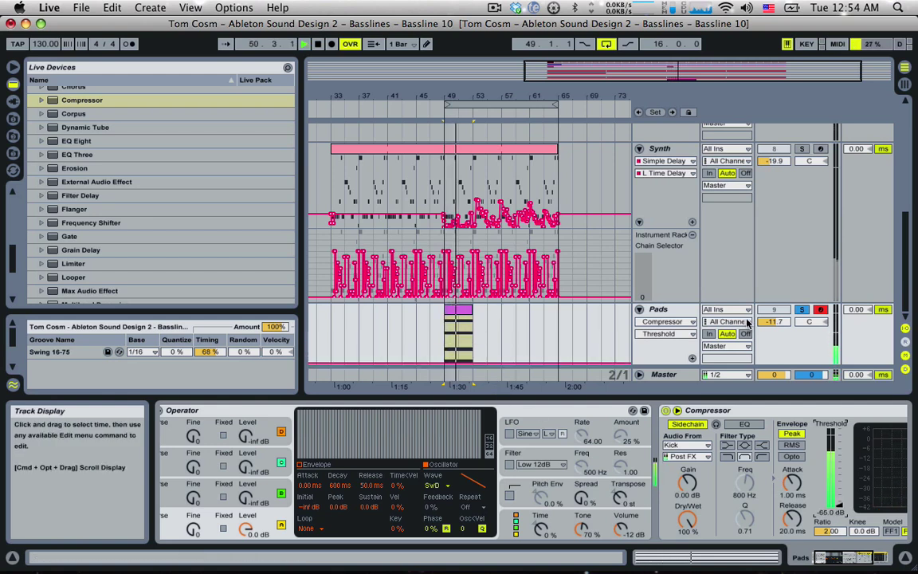
pyautogui.click(800, 310)
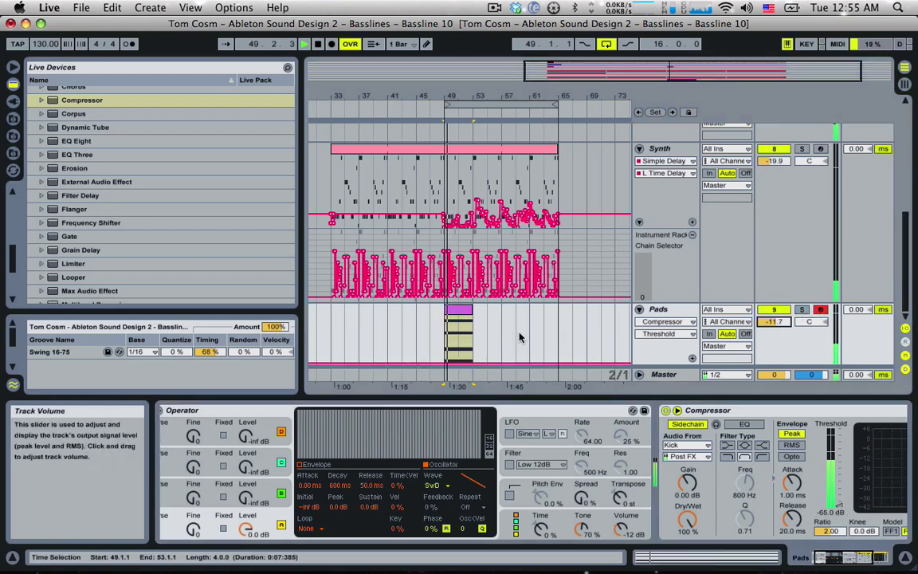
# Stop playback and raise the Pads chord note directly above G2 to B2
pyautogui.doubleClick(459, 308)
pyautogui.press('space')
pyautogui.click(484, 482)
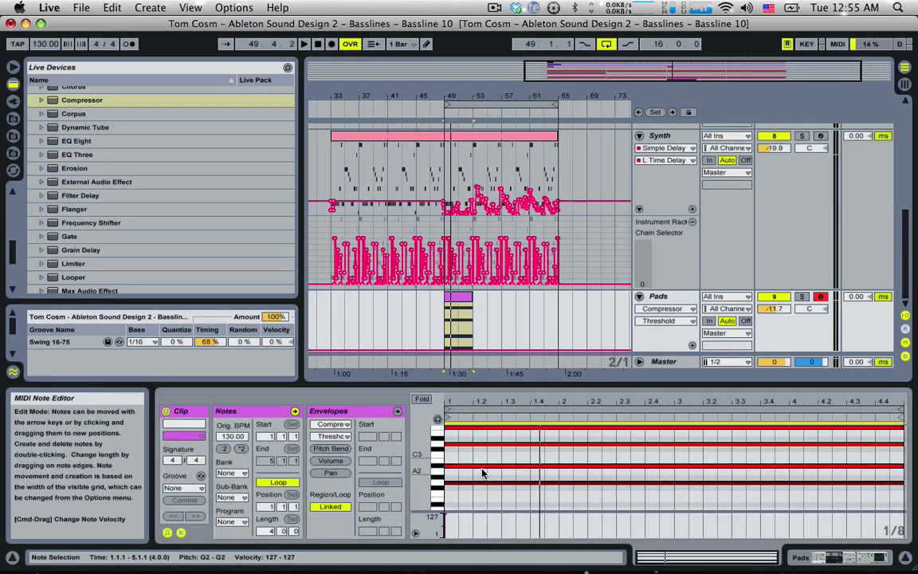
pyautogui.click(482, 465)
pyautogui.hotkey('shift', 'Up')
pyautogui.scroll(-3, 484, 469)
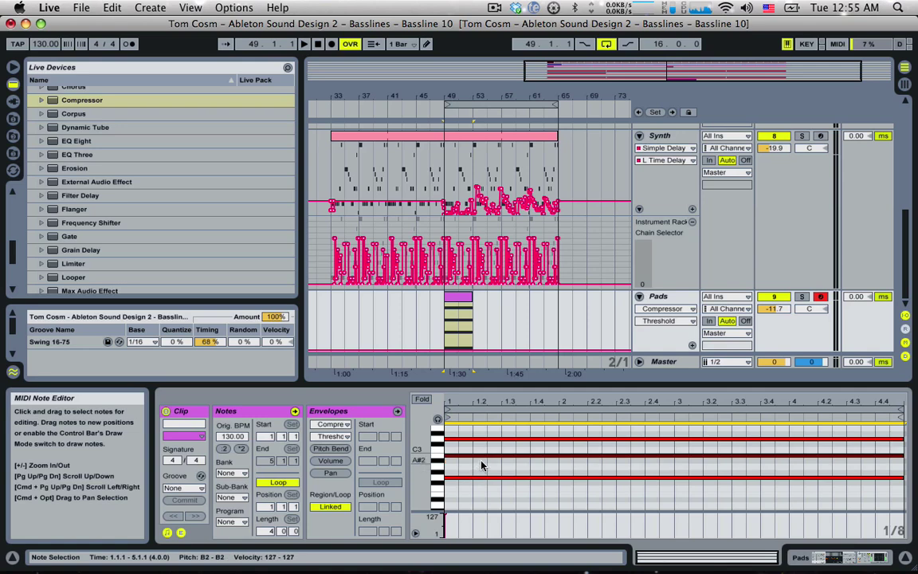
# Play the arrangement, show the Pads devices and lower the Pads volume to -21.6 dB
pyautogui.press('space')
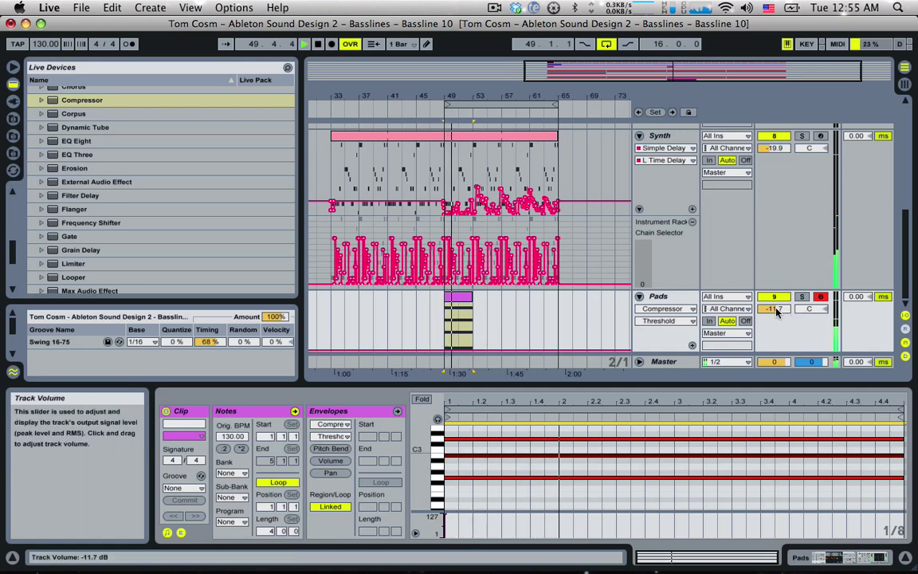
pyautogui.click(673, 296)
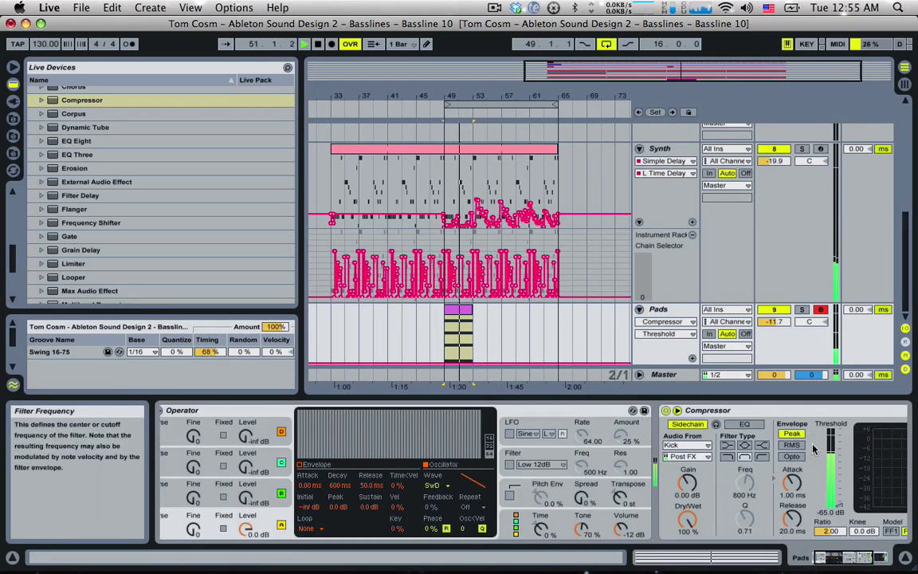
pyautogui.moveTo(777, 321); pyautogui.dragTo(777, 363)
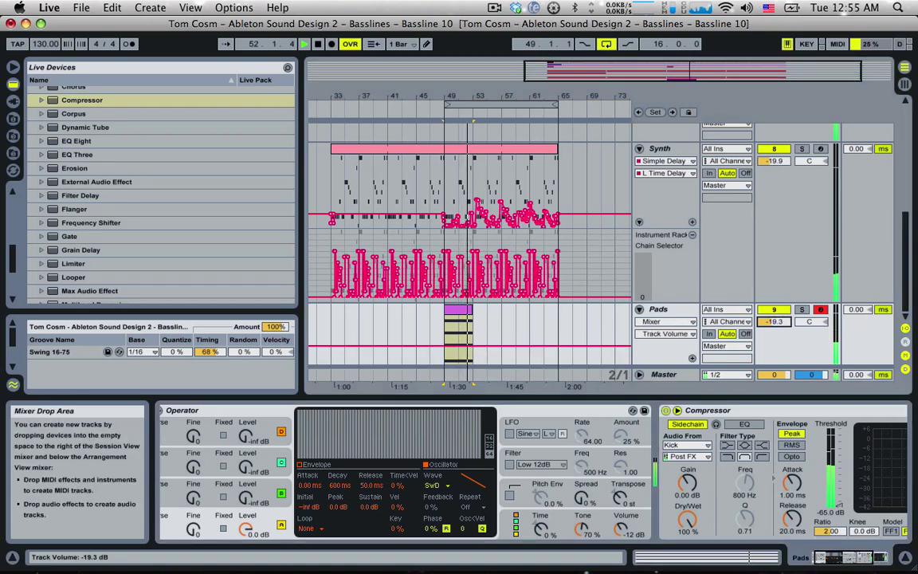
pyautogui.press('space')
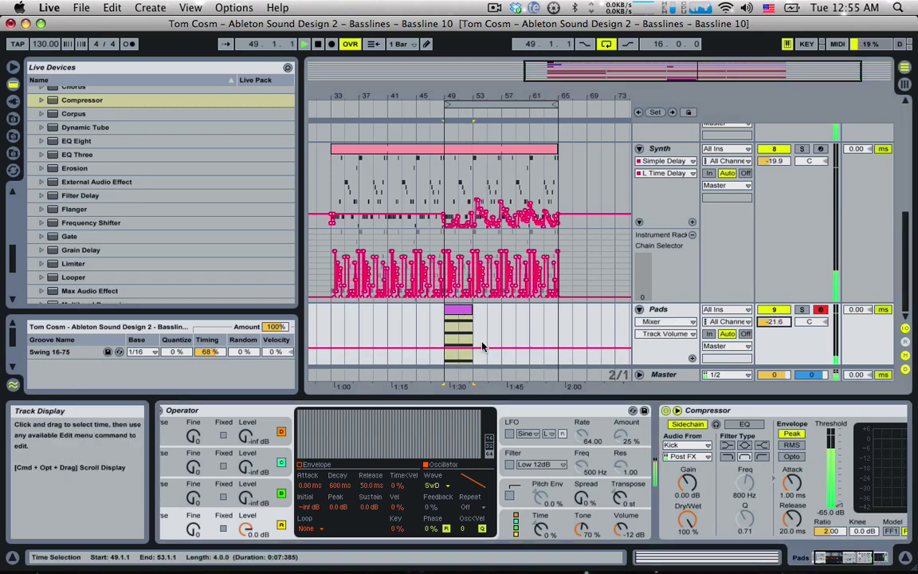
# Enable the Operator's pitch envelope at 100% with attack 0.11 ms, decay 1.49 s and peak -8 st, and play it
pyautogui.click(509, 494)
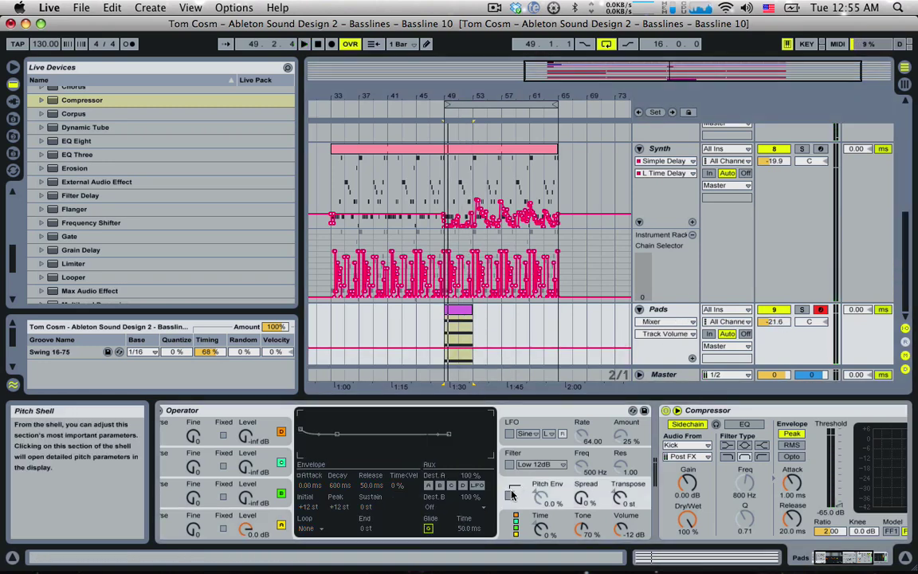
pyautogui.moveTo(540, 495); pyautogui.dragTo(540, 470)
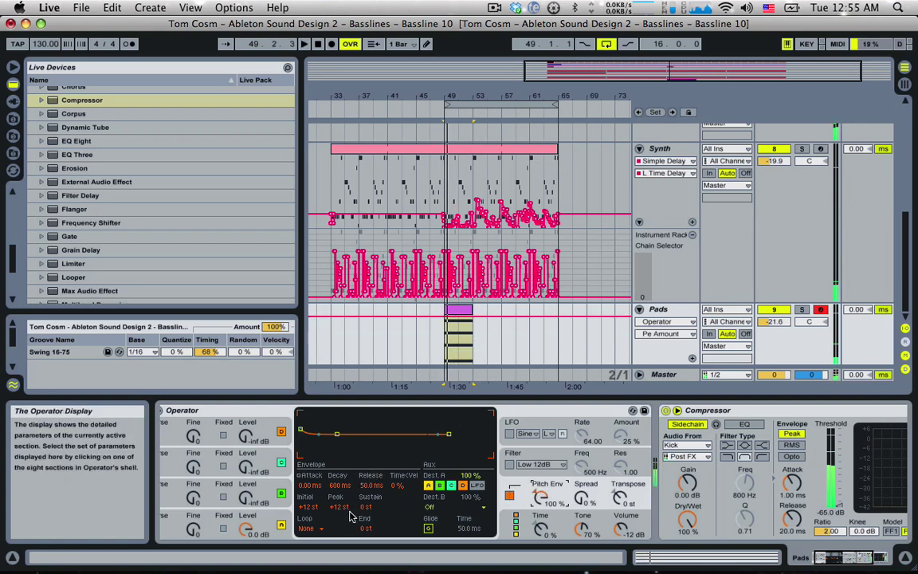
pyautogui.moveTo(338, 485); pyautogui.dragTo(338, 510)
pyautogui.press('space')
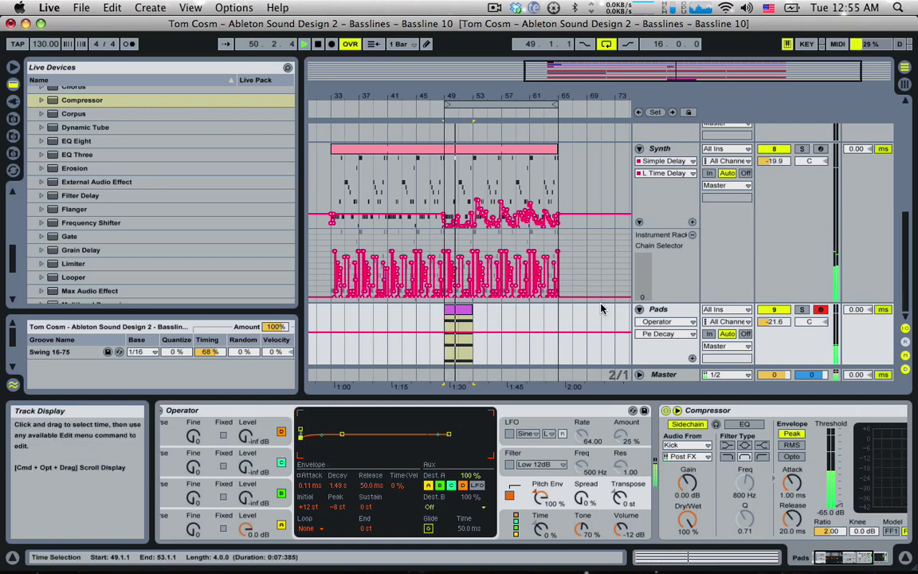
# Set the Pads Compressor's release to 7.17 ms and open the Pads clip's notes
pyautogui.moveTo(791, 517); pyautogui.dragTo(792, 537)
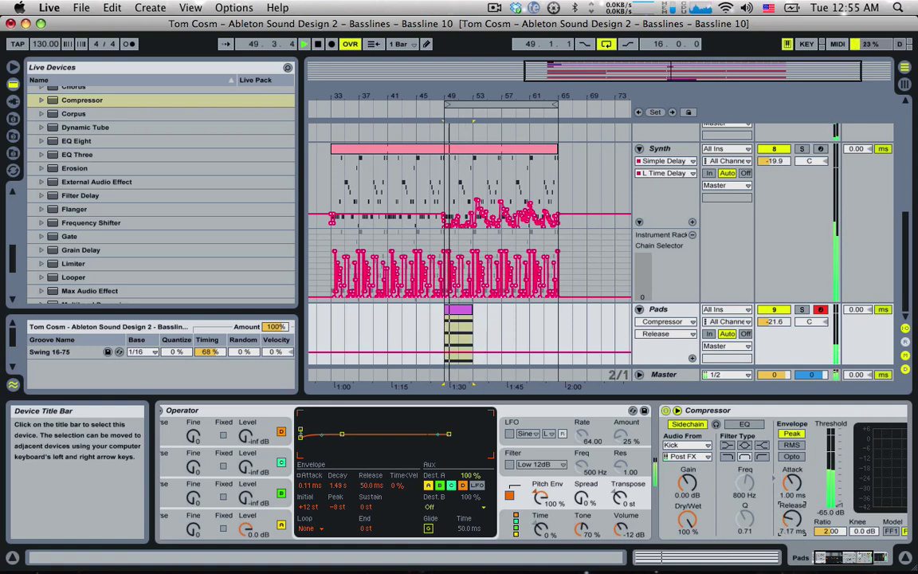
pyautogui.click(859, 557)
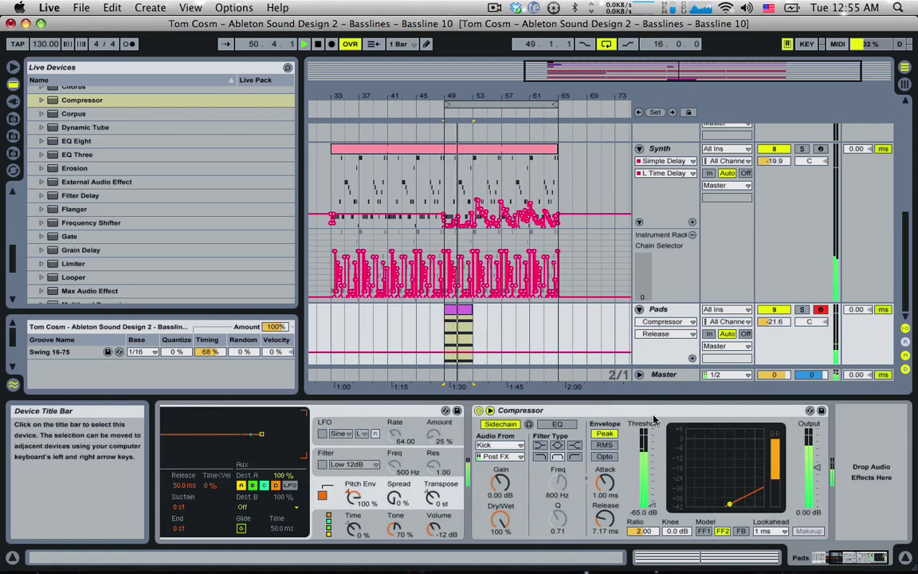
pyautogui.scroll(-3, 130, 214)
pyautogui.click(446, 307)
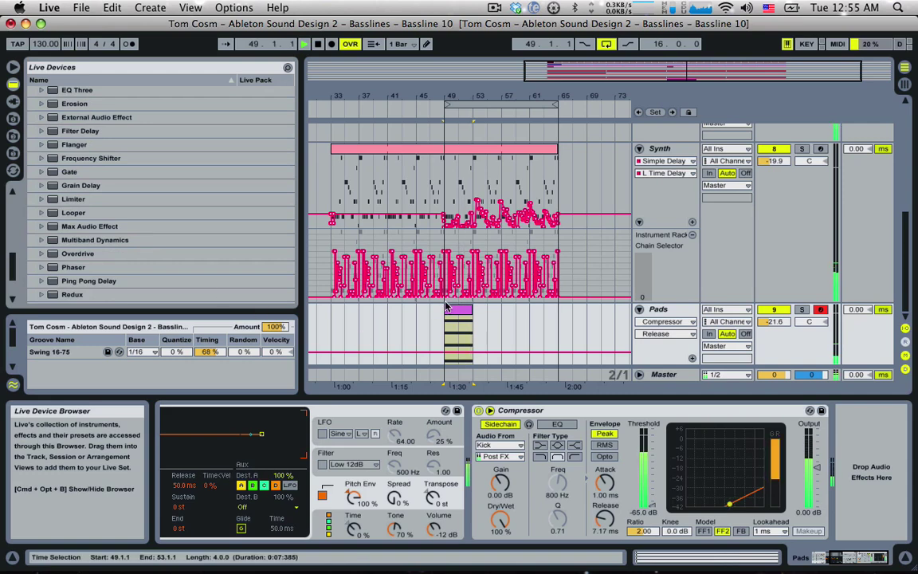
pyautogui.doubleClick(449, 309)
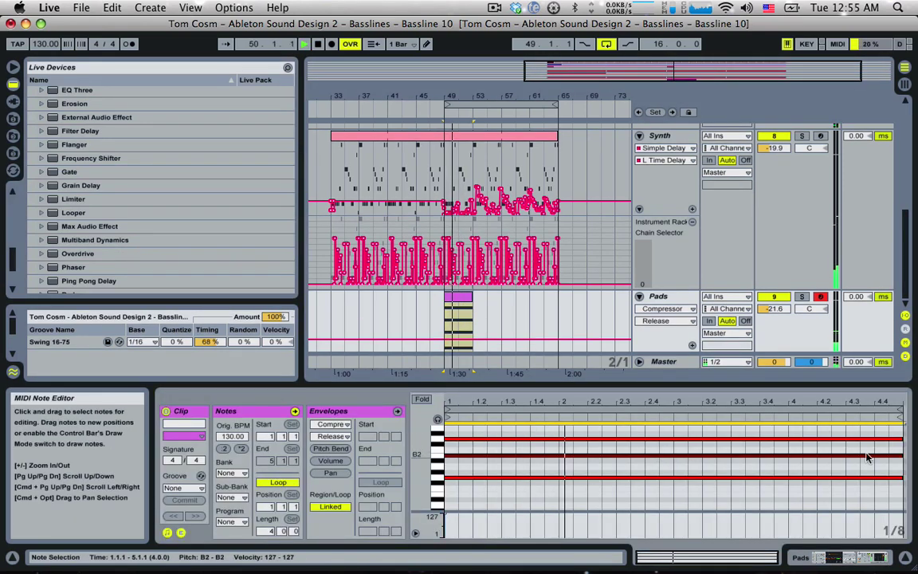
pyautogui.moveTo(902, 439); pyautogui.dragTo(601, 444)
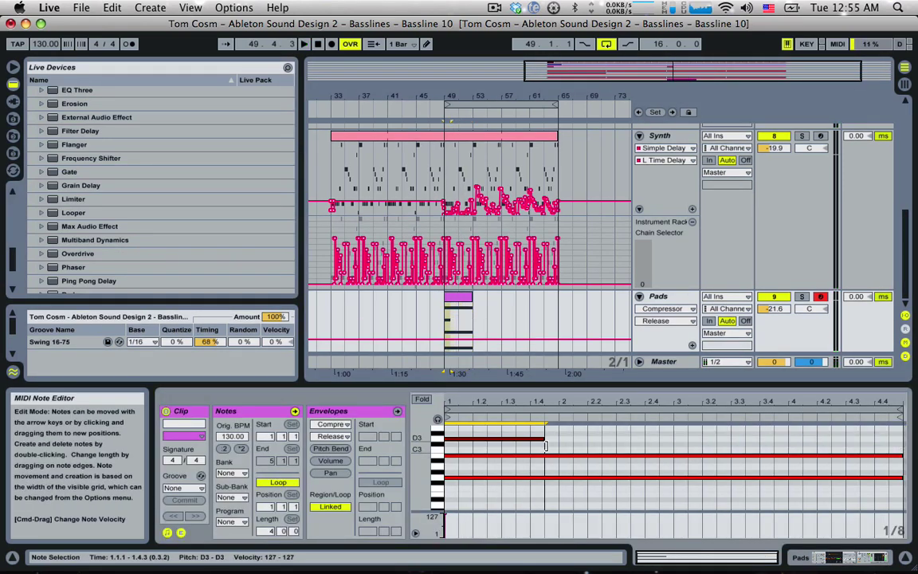
pyautogui.scroll(3, 572, 448)
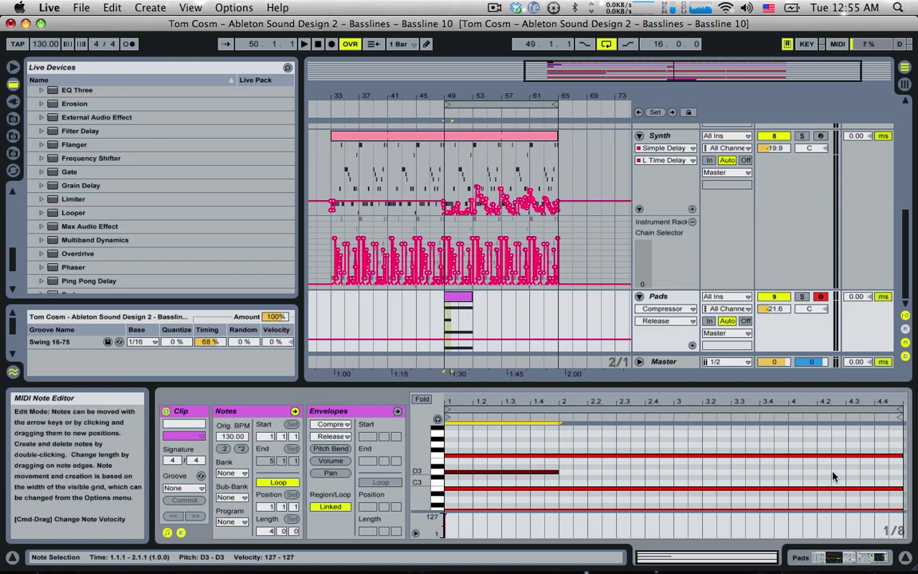
pyautogui.press('super+a')
pyautogui.press('super+z')
# Shorten the F3 note to one bar and copy it into a rising line: G3, A3, and half-bar A#3 and B3
pyautogui.moveTo(902, 455); pyautogui.dragTo(753, 435)
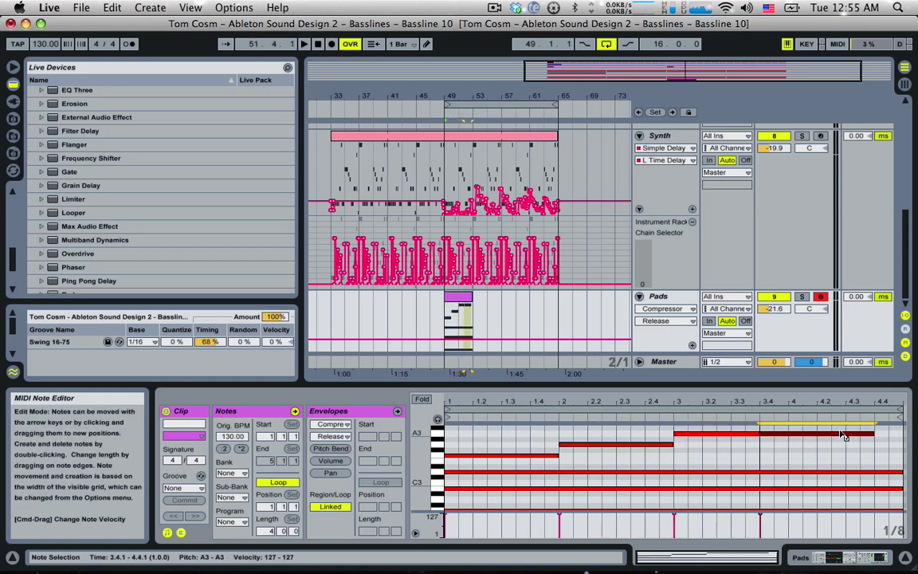
pyautogui.moveTo(844, 435); pyautogui.dragTo(865, 431)
pyautogui.scroll(2, 892, 456)
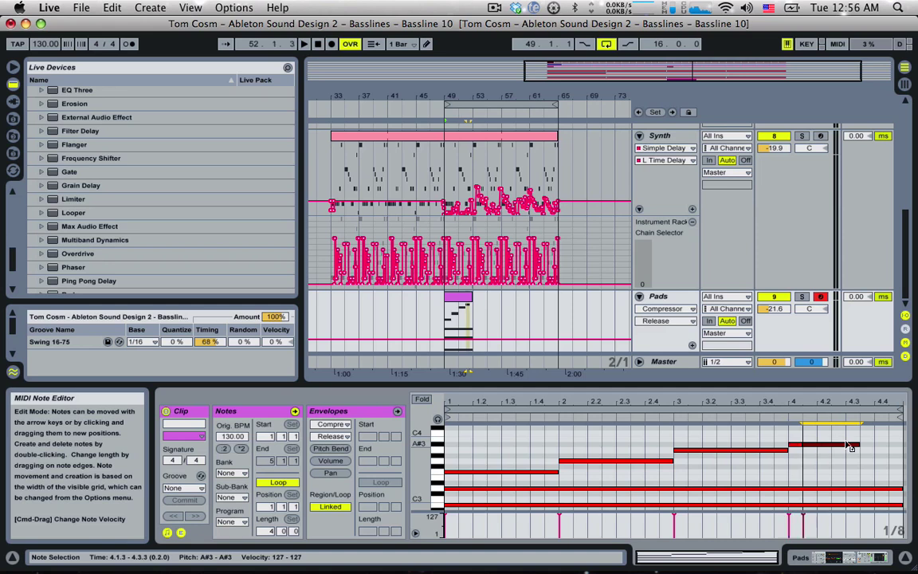
pyautogui.moveTo(848, 444); pyautogui.dragTo(869, 443)
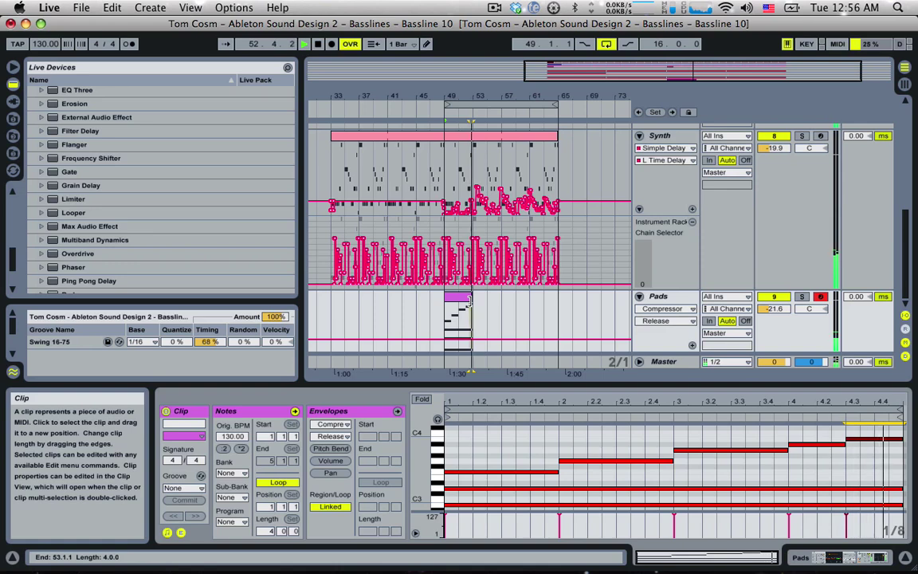
# Extend the looped Pads clip to bar 65 and play the arrangement from bar 49
pyautogui.moveTo(470, 299); pyautogui.dragTo(559, 300)
pyautogui.press('space')
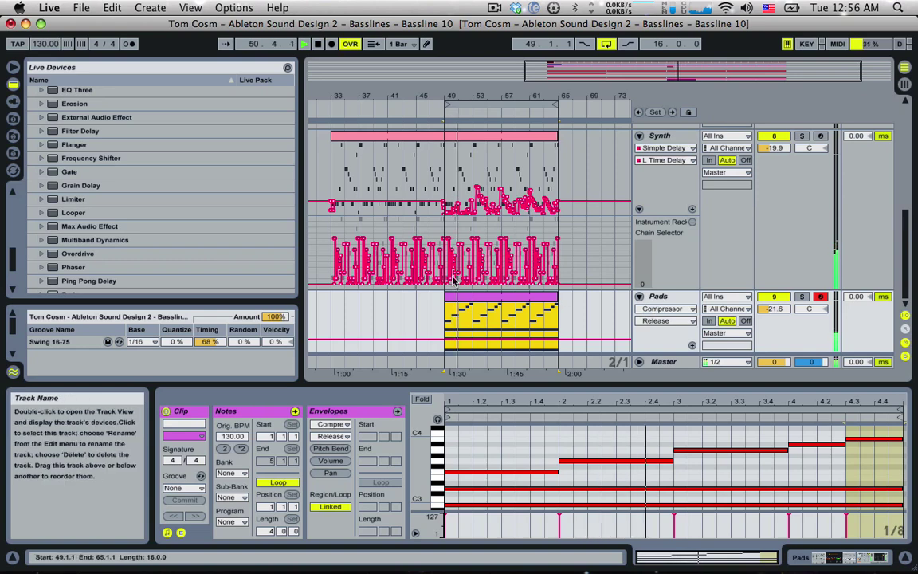
# Add a Utility device after the Compressor on the Pads track
pyautogui.scroll(-4, 103, 229)
pyautogui.click(90, 285)
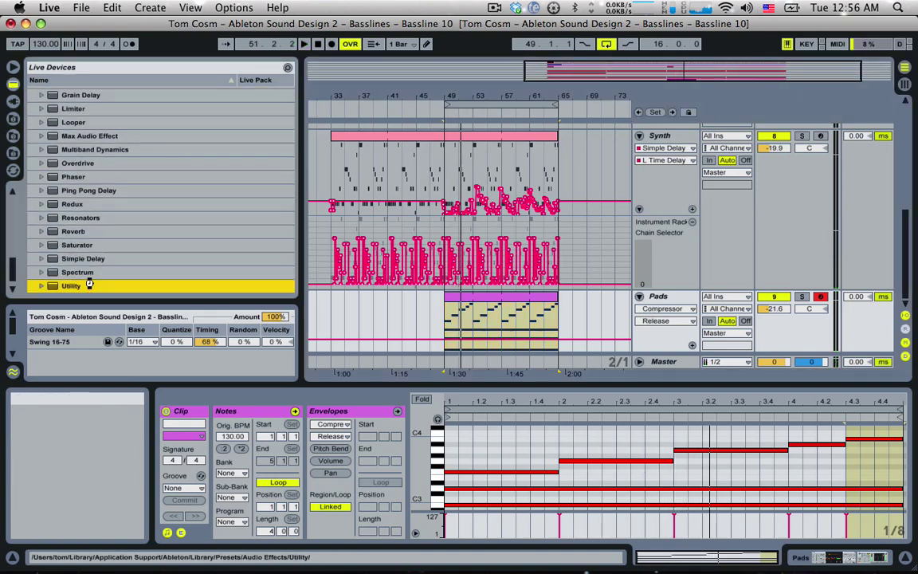
pyautogui.press('Return')
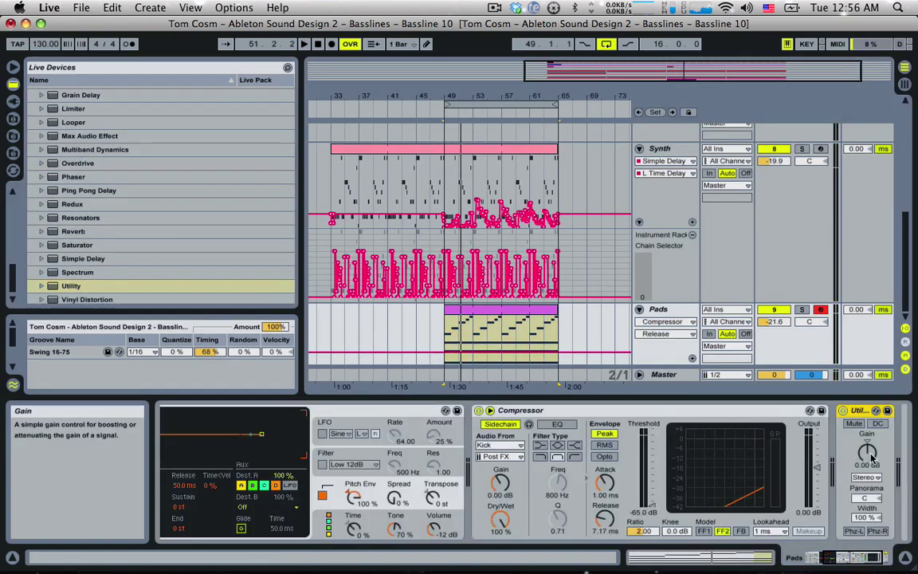
# Dip the Pads Utility gain automation to -33.9 dB for the sixteenth note from 49.1.2 to 49.1.3
pyautogui.moveTo(498, 96); pyautogui.dragTo(525, 173)
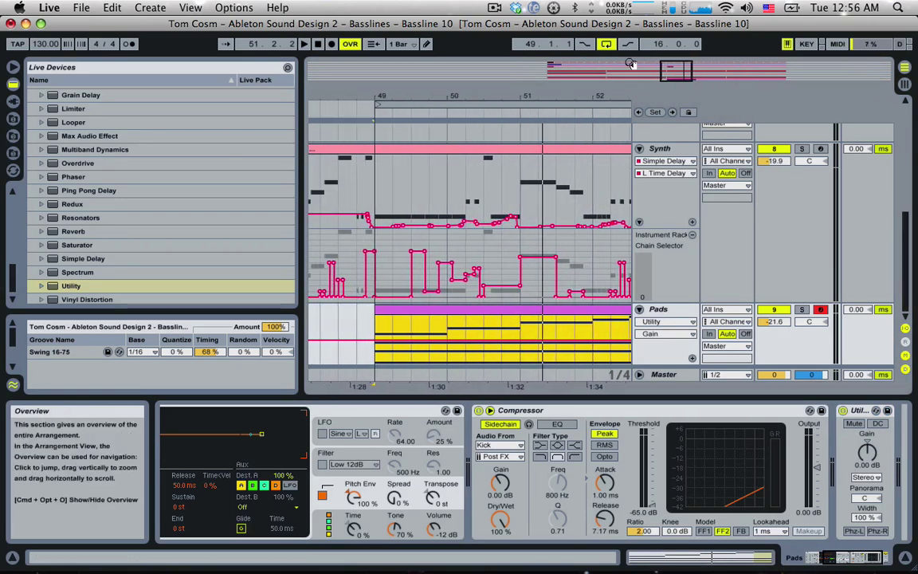
pyautogui.moveTo(471, 96); pyautogui.dragTo(463, 122)
pyautogui.click(322, 360)
pyautogui.press('space')
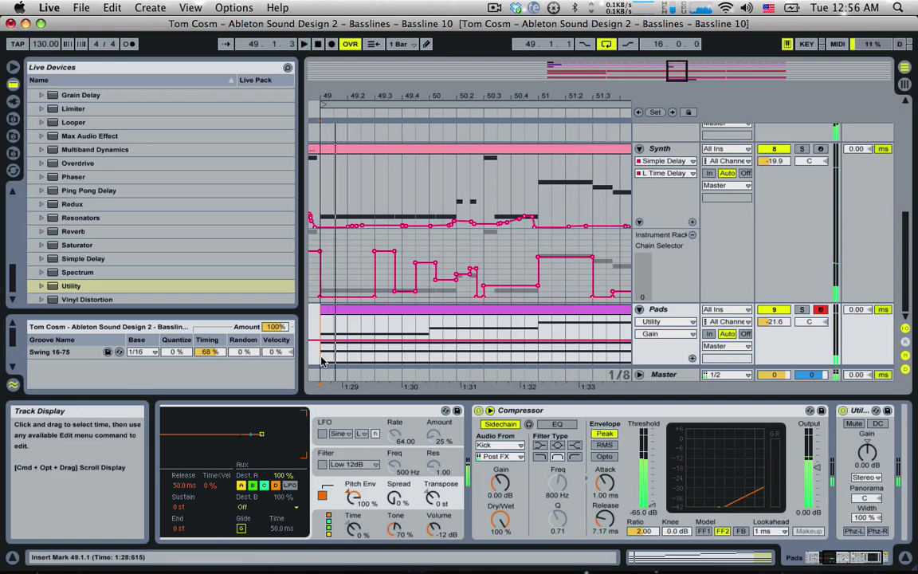
pyautogui.moveTo(677, 71); pyautogui.dragTo(670, 98)
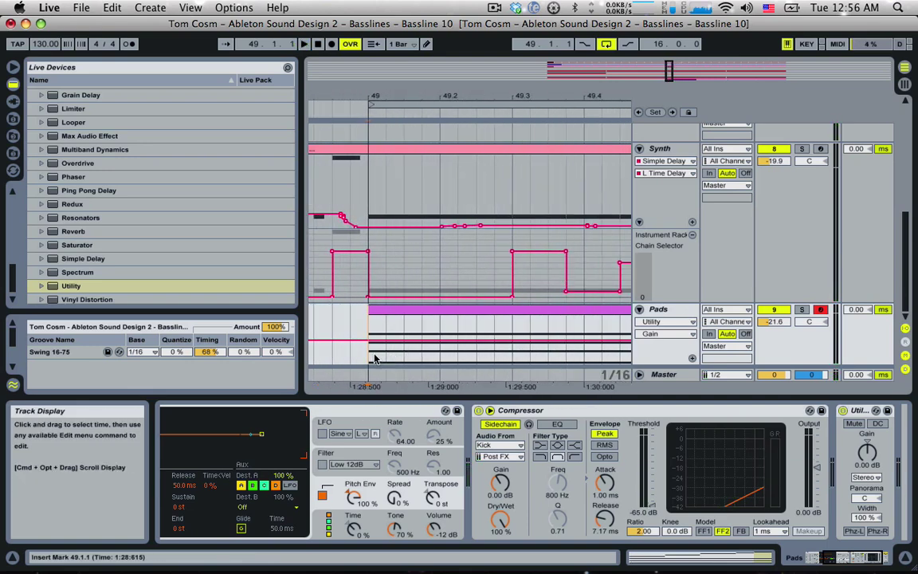
pyautogui.moveTo(388, 357); pyautogui.dragTo(397, 357)
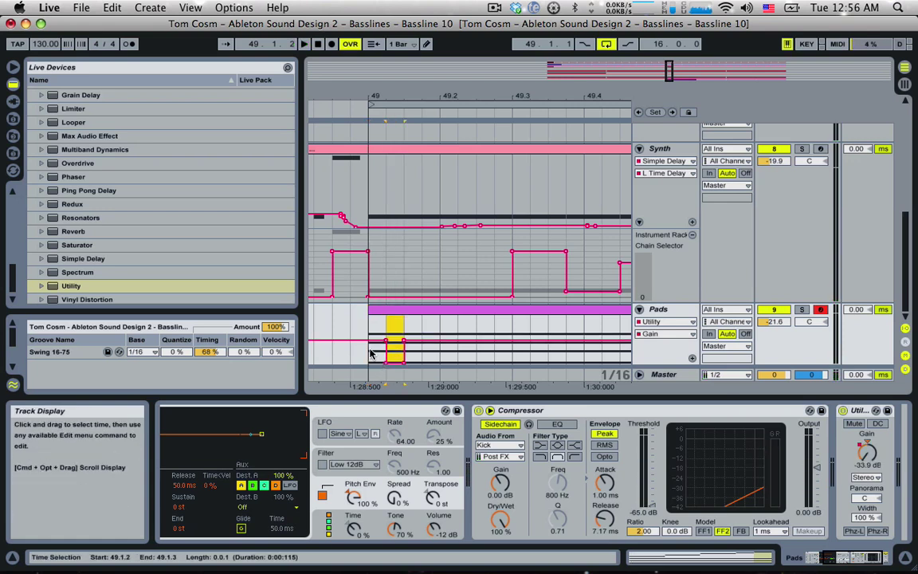
# Show the Pads Utility gain automation in its own lane below the clip
pyautogui.moveTo(372, 335); pyautogui.dragTo(391, 334)
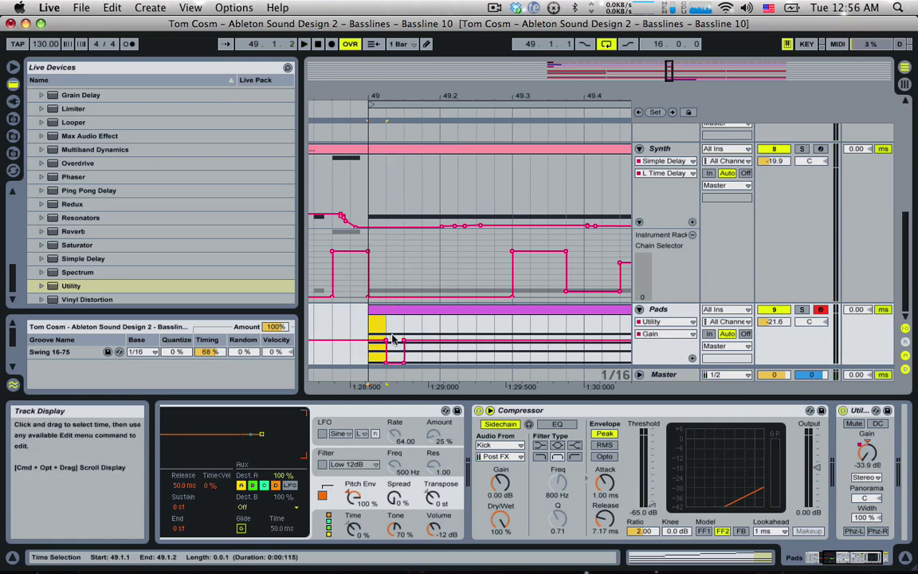
pyautogui.click(692, 358)
pyautogui.scroll(-3, 478, 323)
pyautogui.click(346, 326)
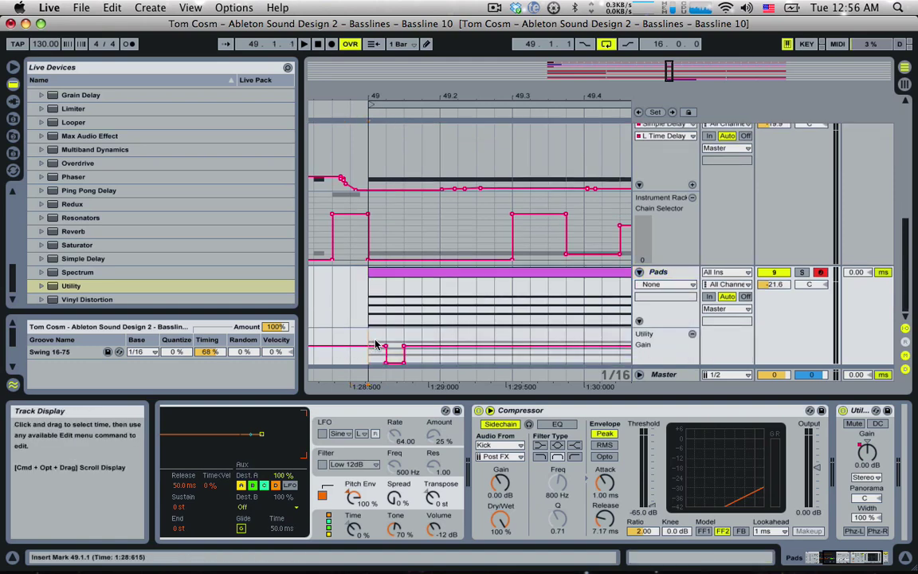
# Duplicate the two-sixteenth on/off gain pattern from 49.1.1 repeatedly until it reaches bar 50
pyautogui.moveTo(368, 339); pyautogui.dragTo(406, 340)
pyautogui.press('super+d')
pyautogui.press('super+d')
pyautogui.press('super+d')
pyautogui.press('super+d')
pyautogui.press('super+d')
pyautogui.press('super+d')
pyautogui.press('super+d')
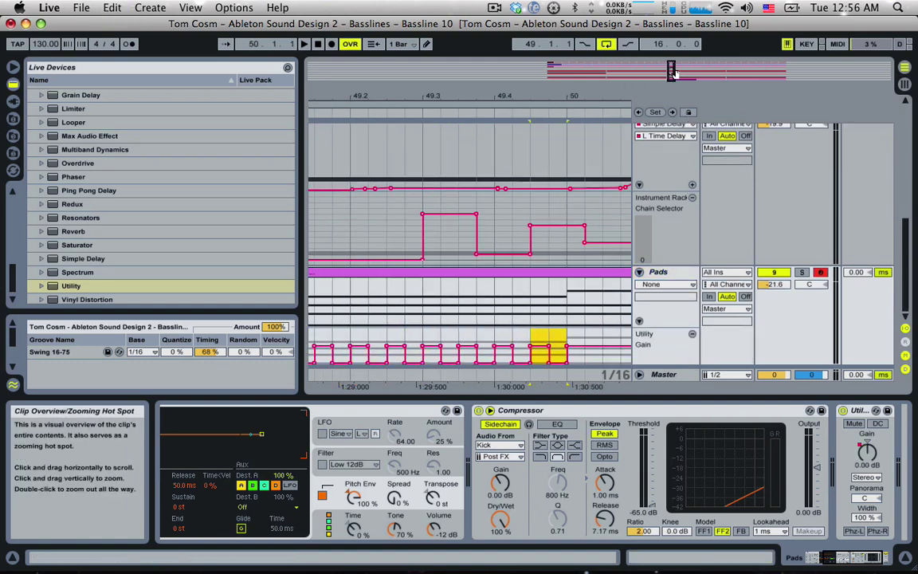
# Extend the sixteenth-note gain gate to 50.3.1 and play it back
pyautogui.moveTo(670, 75); pyautogui.dragTo(670, 63)
pyautogui.press('super+d')
pyautogui.press('super+d')
pyautogui.press('super+d')
pyautogui.press('super+d')
pyautogui.press('space')
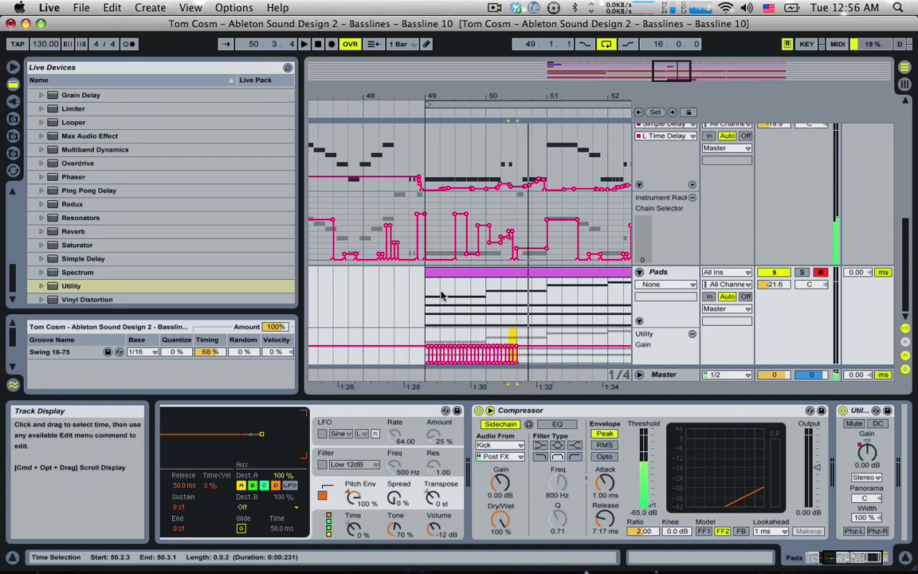
# Clear the Pads Utility gain automation between 50.1.1 and 50.4.3
pyautogui.moveTo(428, 336); pyautogui.dragTo(478, 339)
pyautogui.moveTo(672, 73); pyautogui.dragTo(675, 87)
pyautogui.press('space')
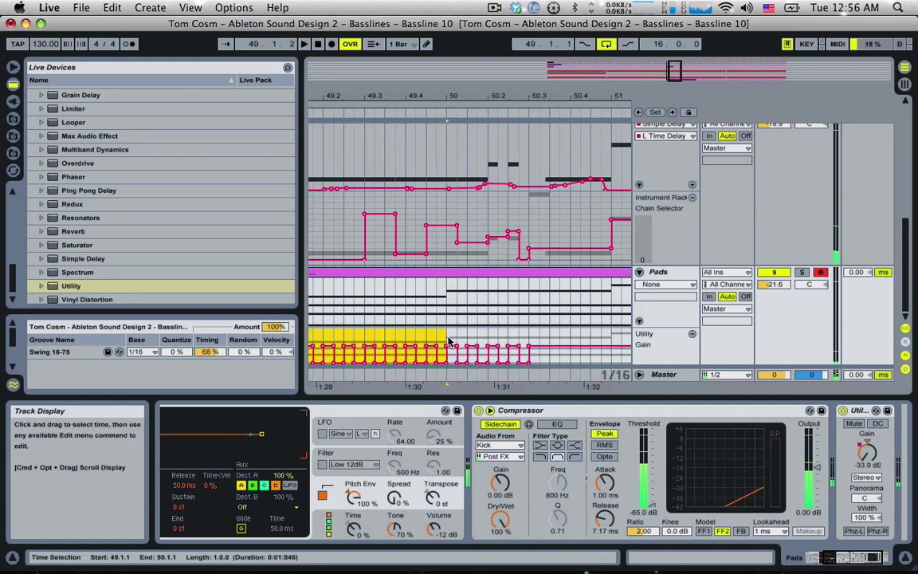
pyautogui.moveTo(449, 341); pyautogui.dragTo(601, 343)
pyautogui.press('Delete')
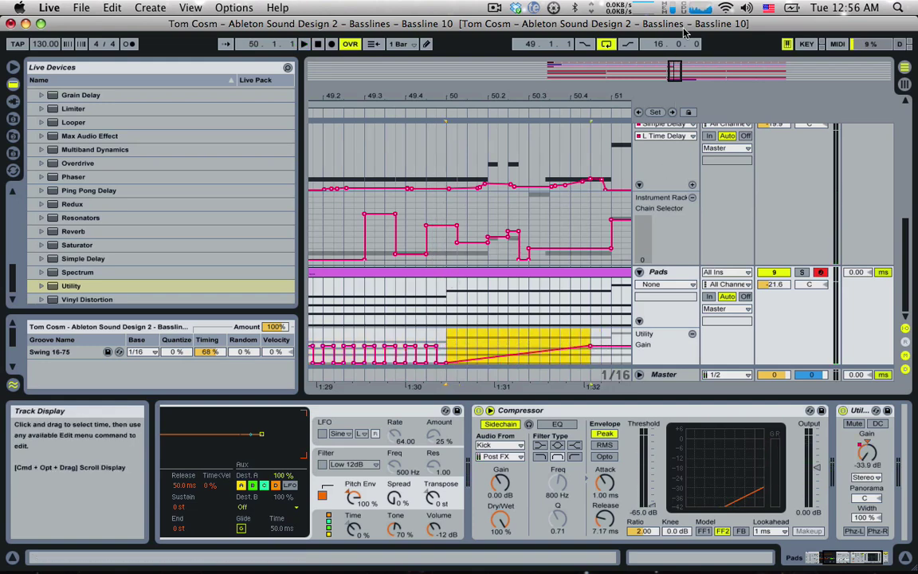
# Build a faster 1/64 on/off gain gate at bar 50, peaking at 3.57 dB, and repeat it up to 50.1.3
pyautogui.moveTo(672, 79); pyautogui.dragTo(672, 148)
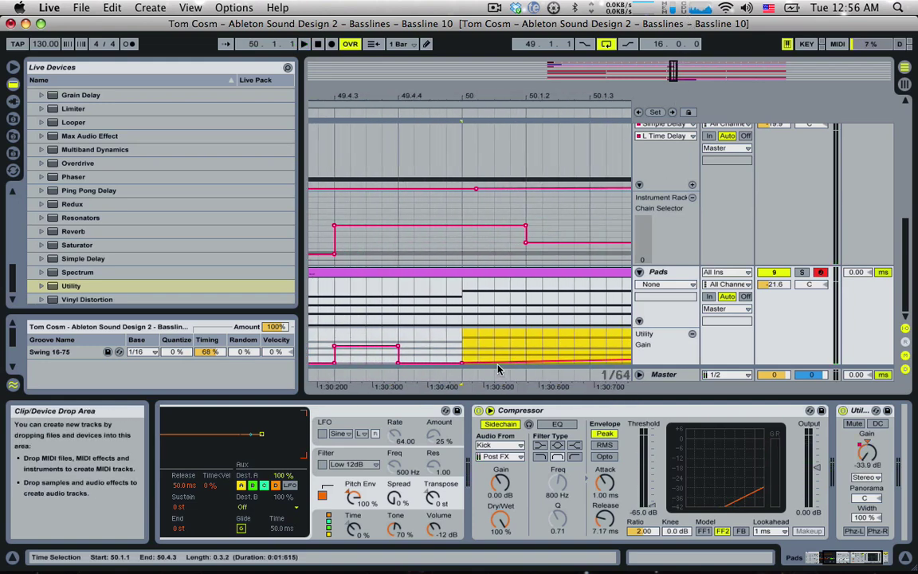
pyautogui.click(493, 365)
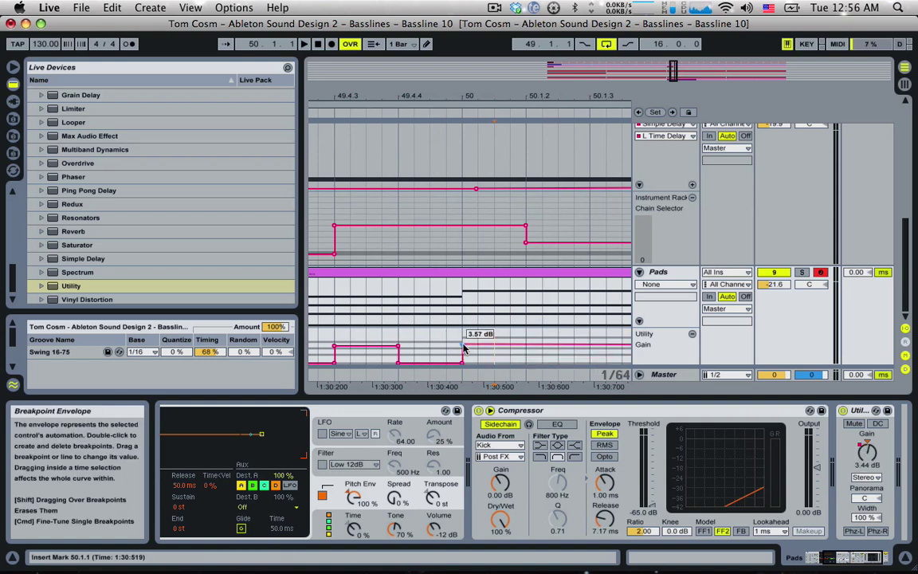
pyautogui.click(482, 357)
pyautogui.moveTo(485, 346)
pyautogui.mouseDown()
pyautogui.moveTo(485, 365)
pyautogui.moveTo(484, 341)
pyautogui.mouseUp()
pyautogui.press('super+d')
pyautogui.press('super+d')
pyautogui.press('super+d')
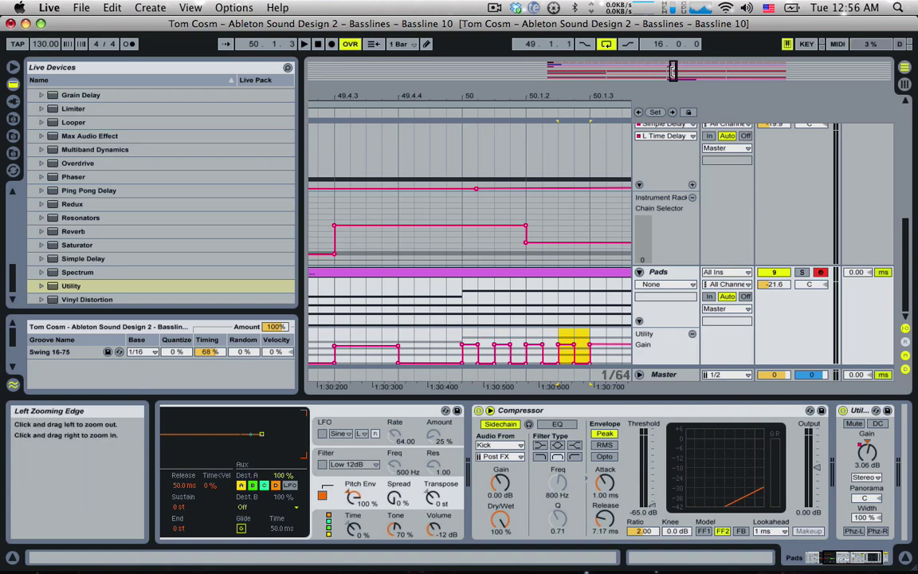
# Duplicate the 1/64 gain gate in growing blocks through bar 50 and on past bar 51
pyautogui.moveTo(673, 70)
pyautogui.mouseDown()
pyautogui.moveTo(673, 20)
pyautogui.moveTo(678, 74)
pyautogui.mouseUp()
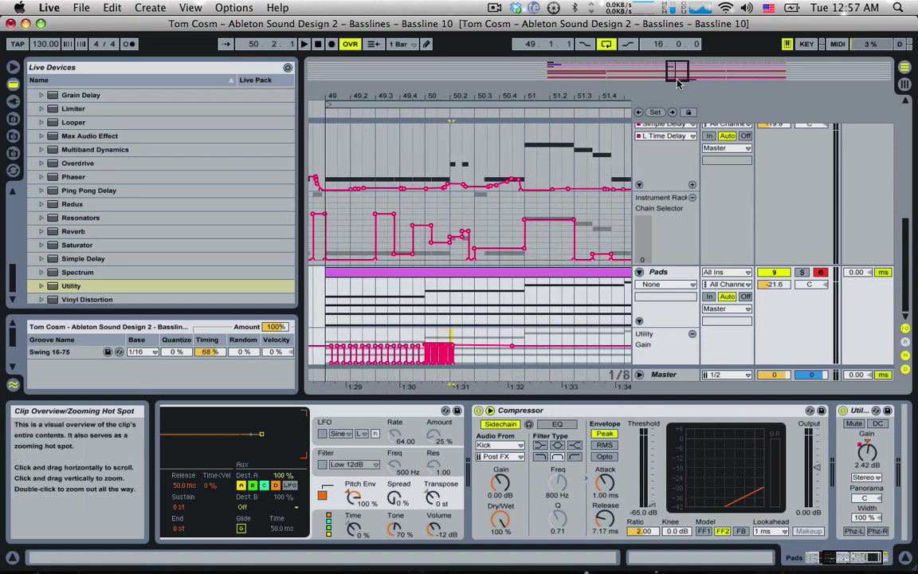
pyautogui.press('super+d')
pyautogui.press('super+d')
pyautogui.press('super+d')
pyautogui.press('super+d')
pyautogui.press('super+d')
pyautogui.press('super+d')
pyautogui.press('super+d')
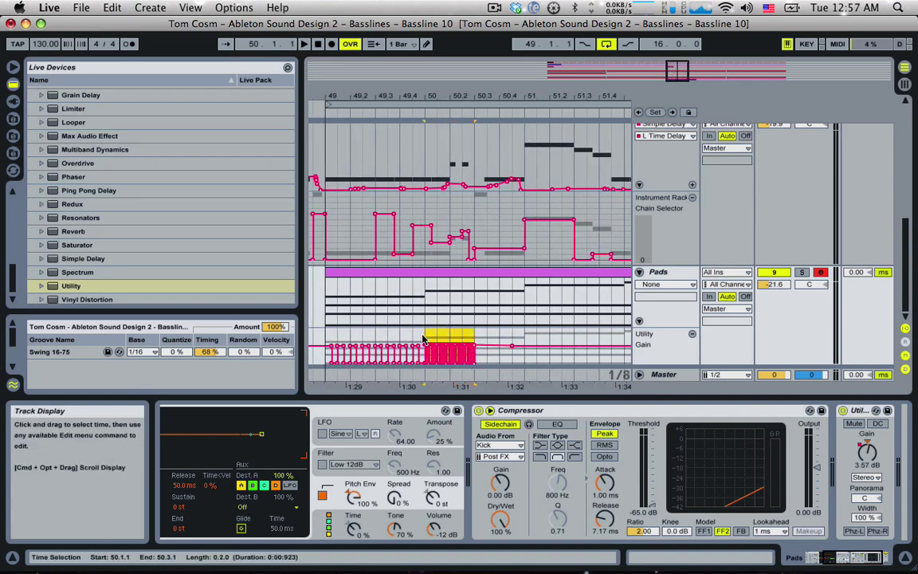
pyautogui.press('super+d')
pyautogui.press('super+d')
pyautogui.press('super+d')
# Play from bar 49 and reshape the gain breakpoints in beat 50.2 into an irregular gate rhythm
pyautogui.moveTo(682, 70)
pyautogui.mouseDown()
pyautogui.moveTo(690, 34)
pyautogui.moveTo(675, 111)
pyautogui.moveTo(668, 68)
pyautogui.mouseUp()
pyautogui.press('space')
pyautogui.press('space')
pyautogui.press('space')
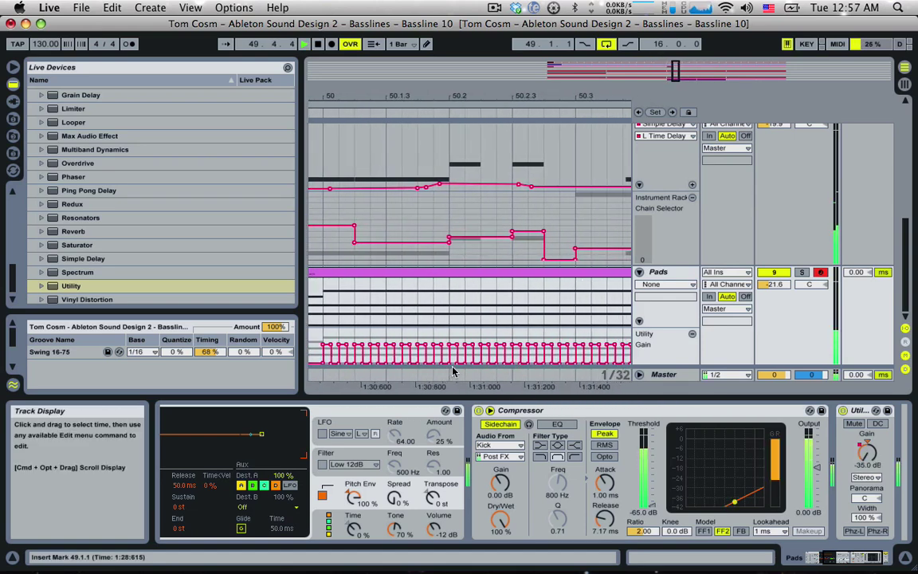
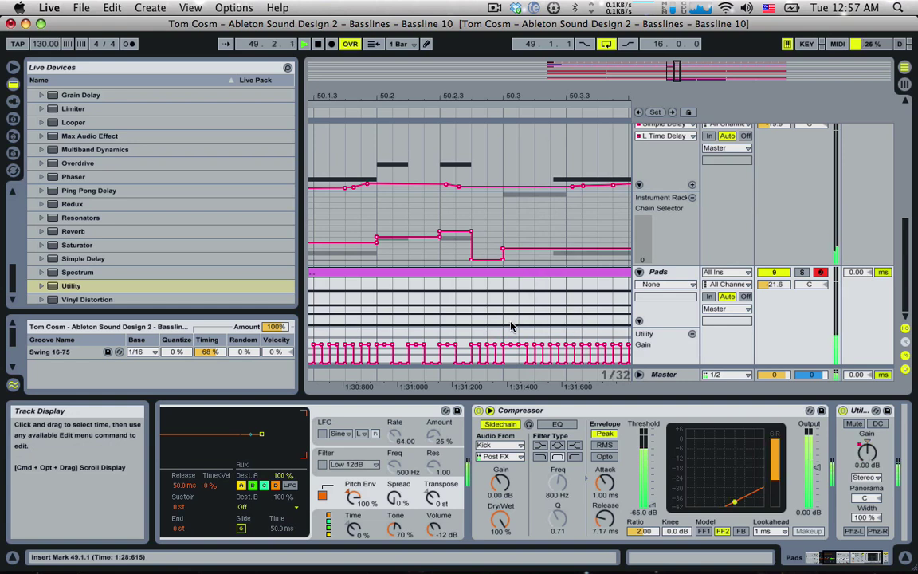
pyautogui.click(488, 364)
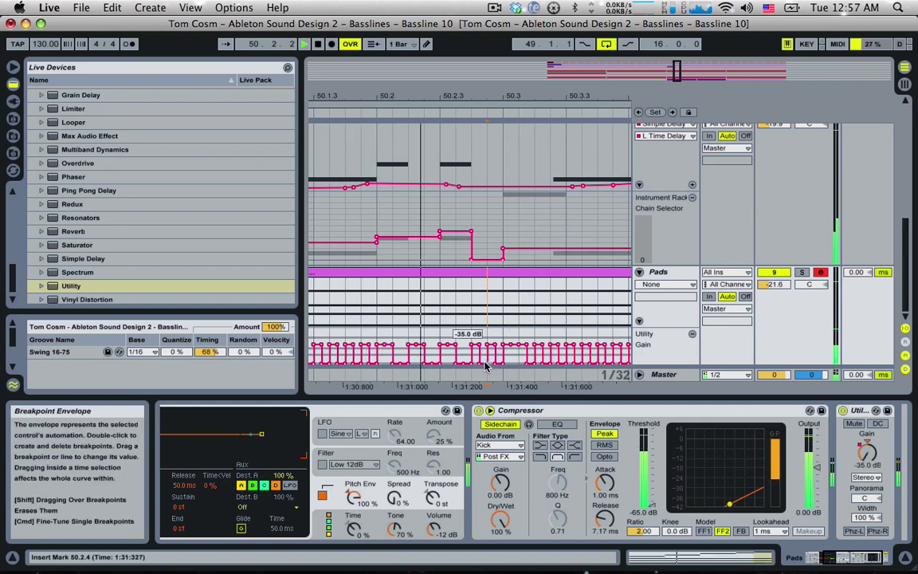
pyautogui.moveTo(490, 366); pyautogui.dragTo(494, 348)
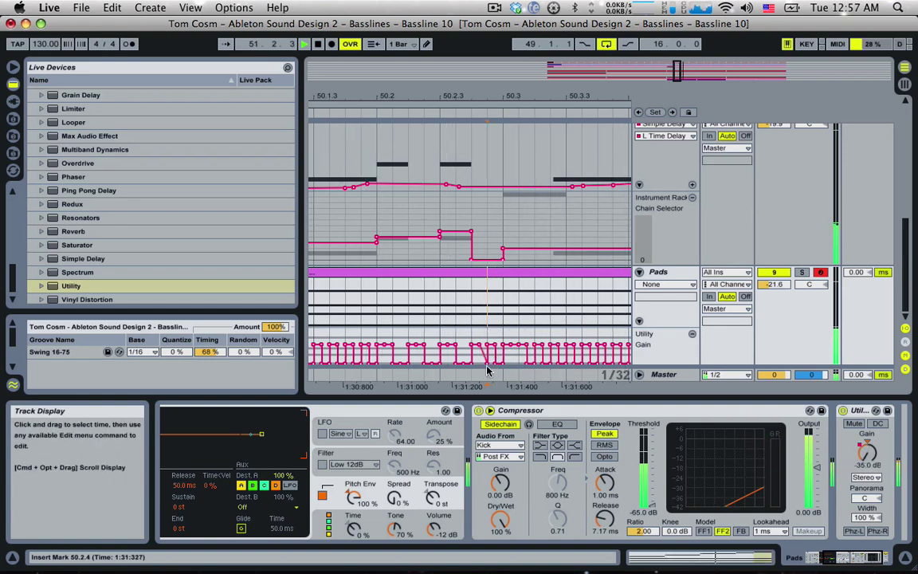
pyautogui.press('space')
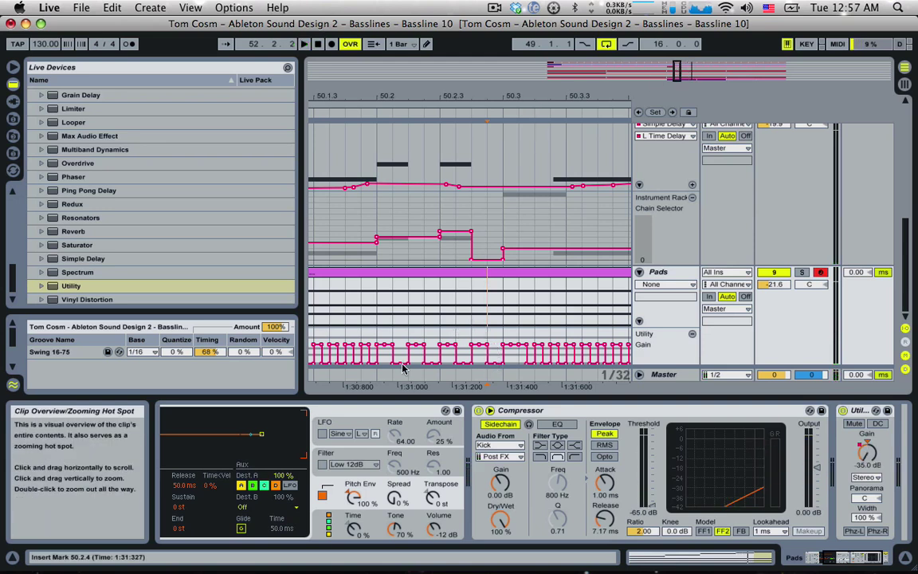
# Duplicate the one-beat irregular gain pattern from 50.2 repeatedly until it reaches bar 53
pyautogui.moveTo(379, 334); pyautogui.dragTo(503, 330)
pyautogui.press('super+d')
pyautogui.press('super+d')
pyautogui.press('super+d')
pyautogui.press('super+d')
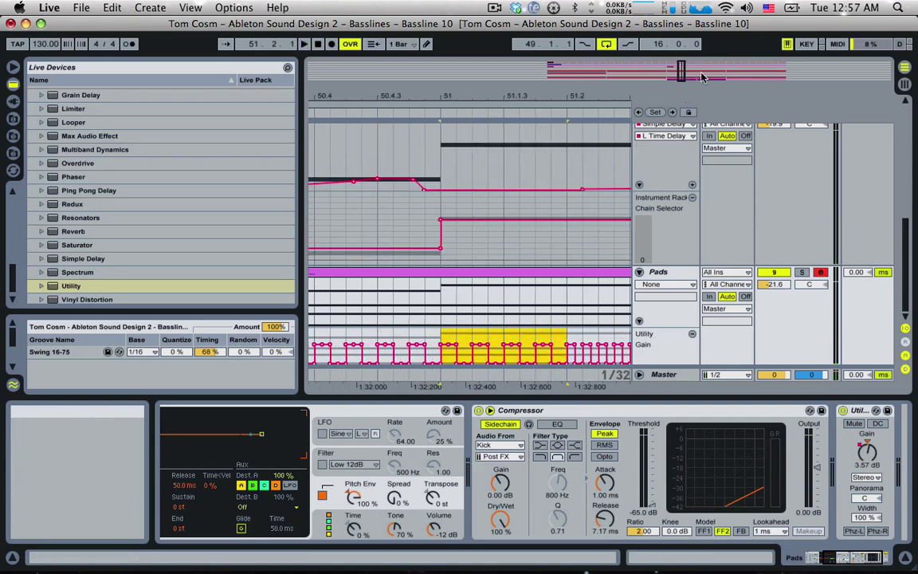
pyautogui.moveTo(682, 70); pyautogui.dragTo(692, 32)
pyautogui.press('super+d')
pyautogui.press('super+d')
pyautogui.press('super+d')
pyautogui.press('super+d')
pyautogui.press('super+d')
pyautogui.press('super+d')
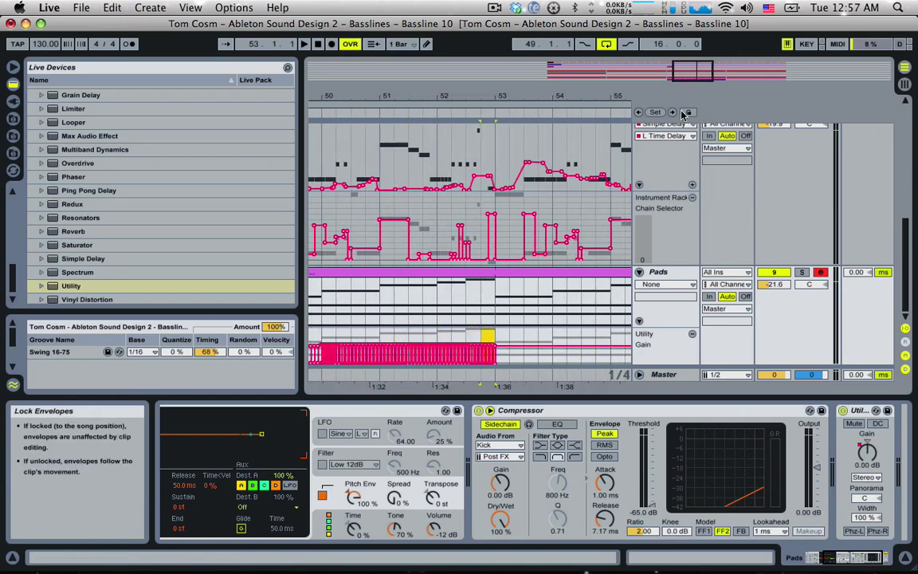
# Play the gated pad from bar 49 and set the Pads track volume to -15.2 dB
pyautogui.moveTo(687, 70); pyautogui.dragTo(674, 49)
pyautogui.click(413, 286)
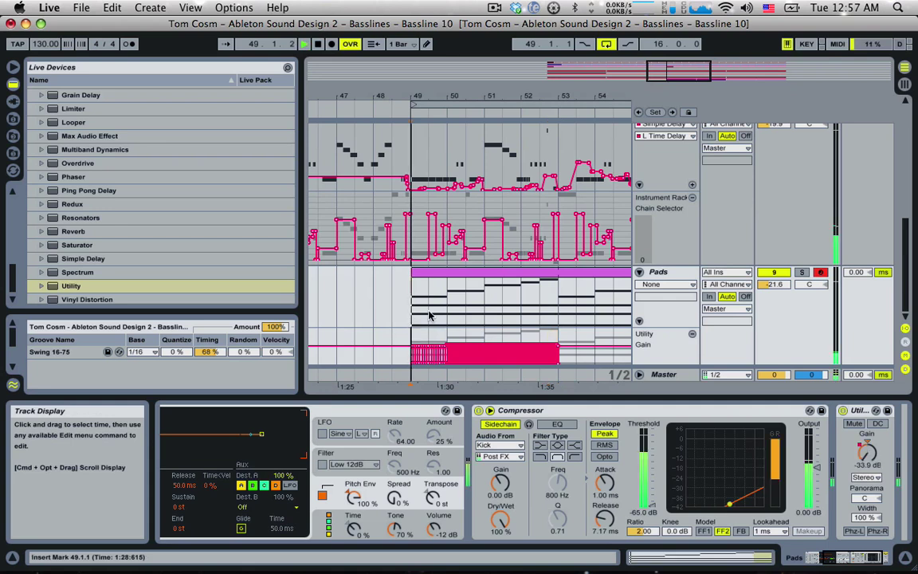
pyautogui.press('space')
pyautogui.moveTo(776, 289); pyautogui.dragTo(775, 273)
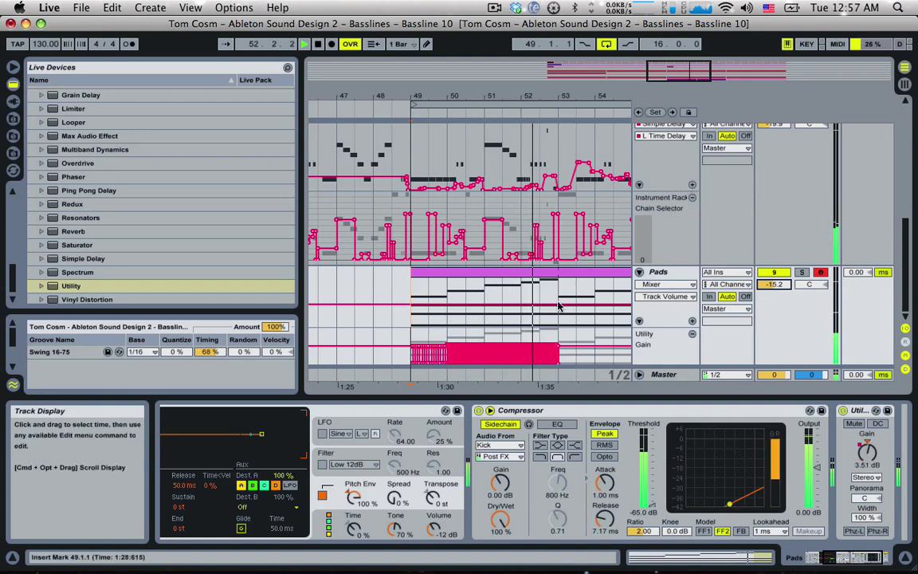
# Stop playback and duplicate the gain automation of bars 49 to 53 onto bars 53 to 57
pyautogui.press('space')
pyautogui.moveTo(555, 335); pyautogui.dragTo(419, 348)
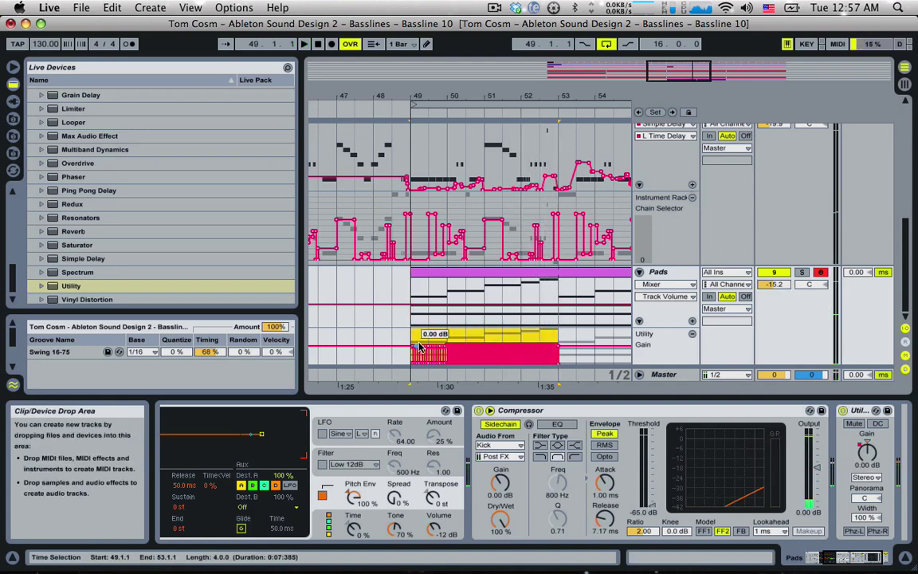
pyautogui.press('super+d')
# Add an Auto Filter after the Utility on Pads and set it to band-pass at 595 Hz with Q 0.58
pyautogui.scroll(10, 82, 207)
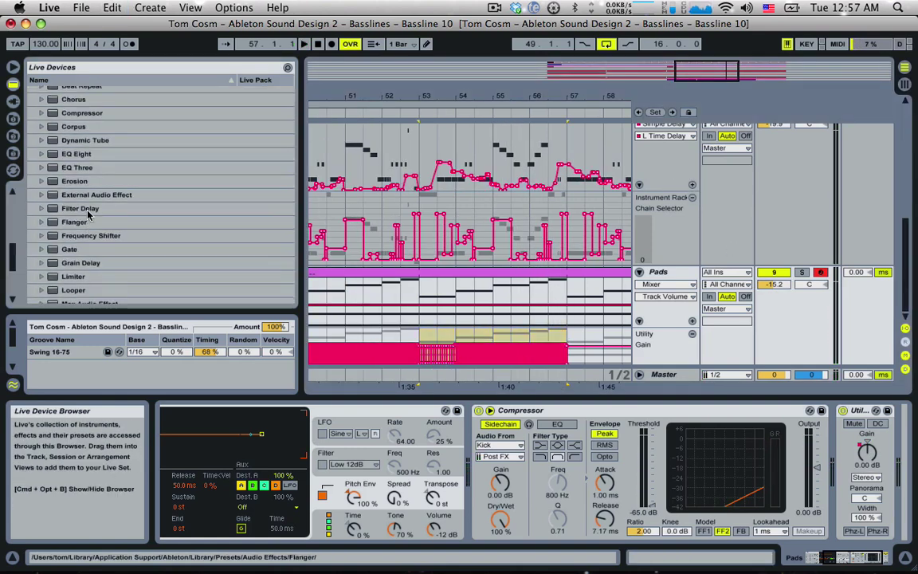
pyautogui.click(89, 176)
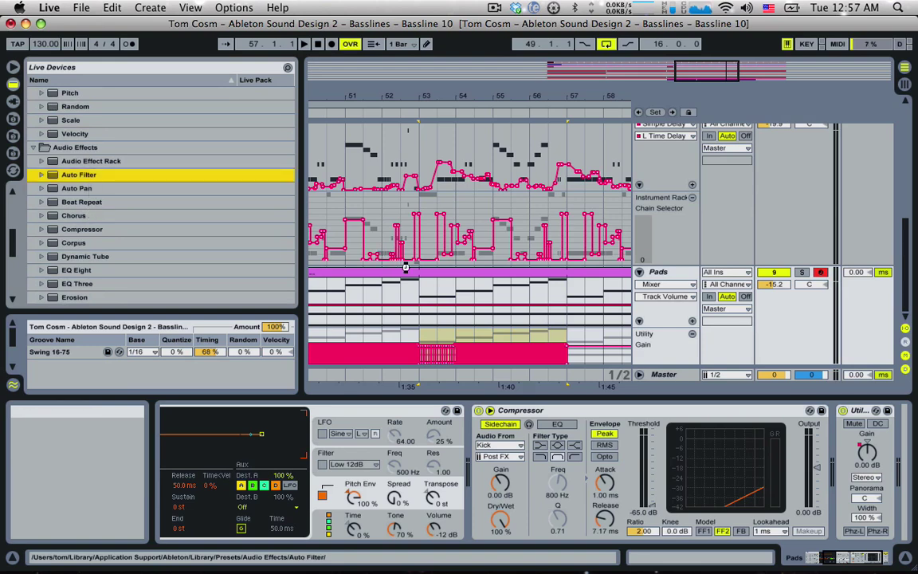
pyautogui.moveTo(640, 396); pyautogui.dragTo(642, 408)
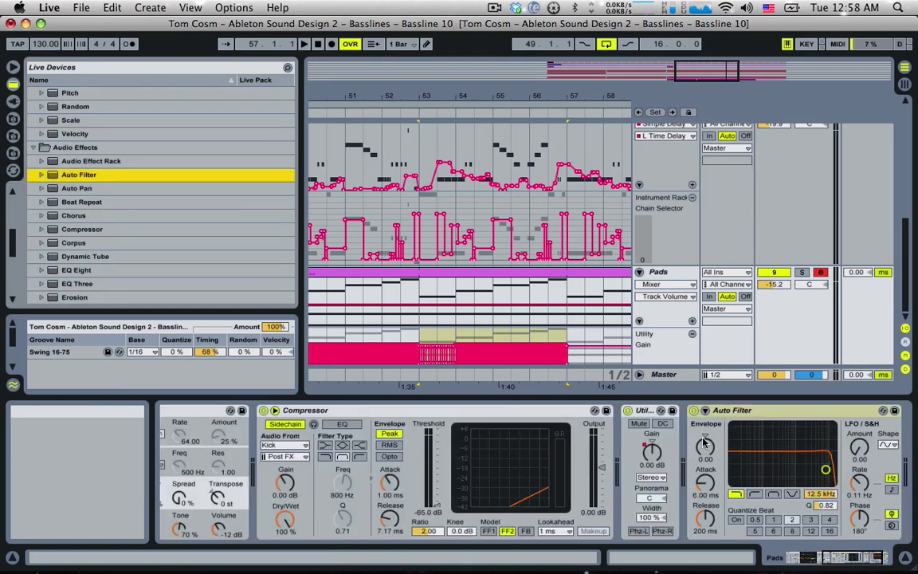
pyautogui.click(773, 494)
pyautogui.moveTo(780, 455); pyautogui.dragTo(779, 475)
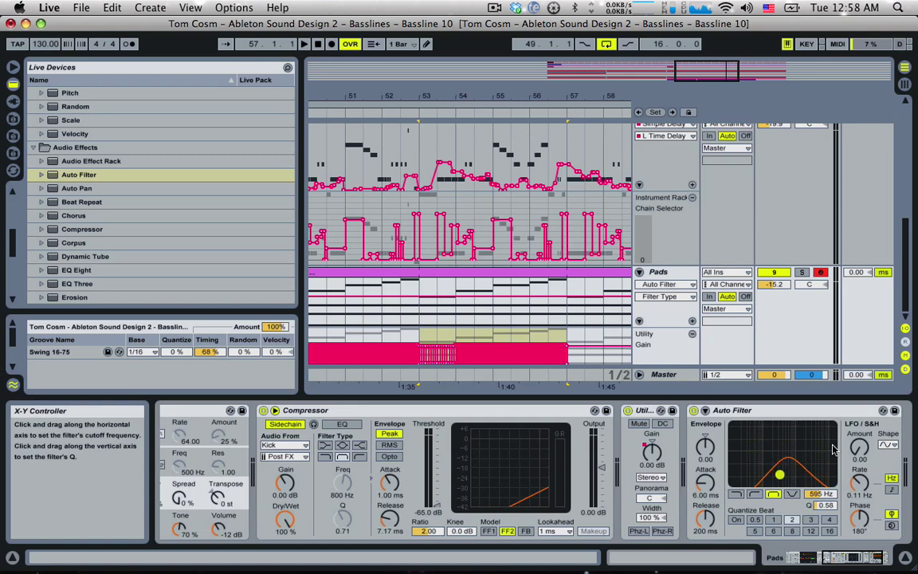
# Set the Auto Filter's LFO amount to 30.0 and sync its rate to the beat at 1 bar
pyautogui.moveTo(859, 448); pyautogui.dragTo(859, 443)
pyautogui.click(890, 490)
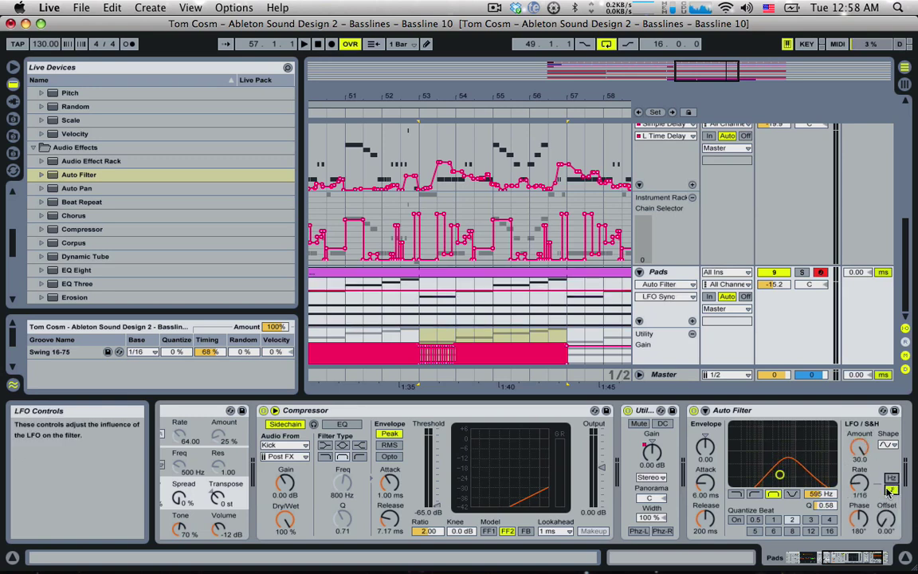
pyautogui.click(859, 484)
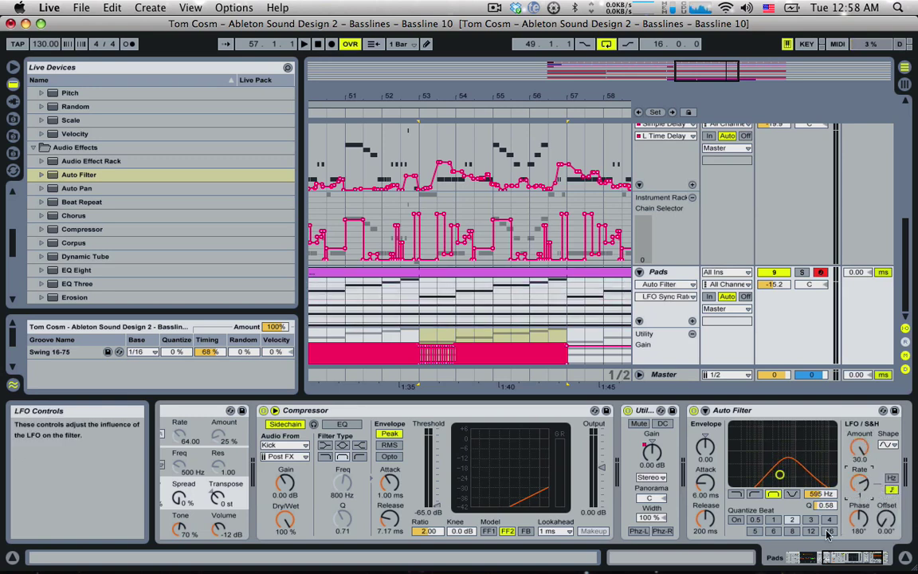
# During playback, set the Auto Filter's LFO phase to 37.1°, LFO amount to 15.0, cutoff to 1.21 kHz and Q to 0.87
pyautogui.press('space')
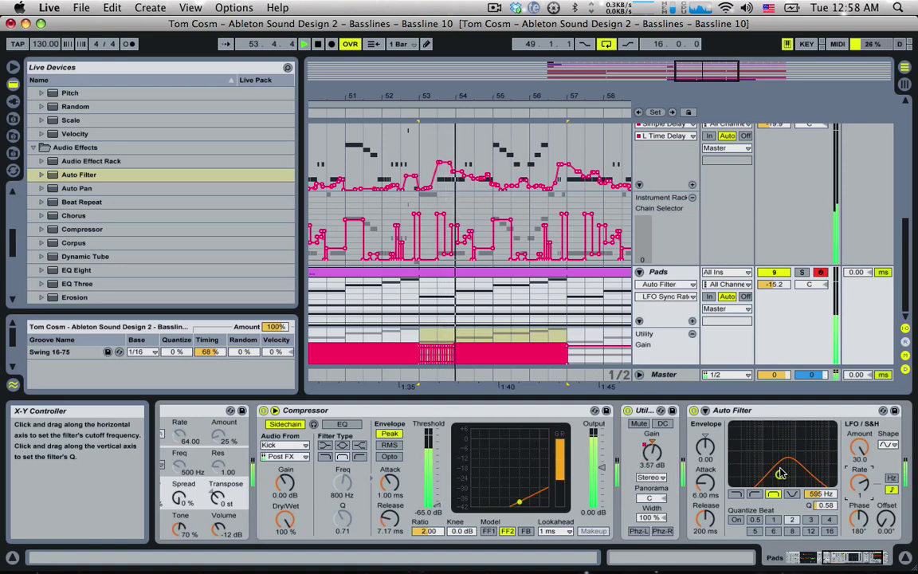
pyautogui.moveTo(859, 519); pyautogui.dragTo(859, 547)
pyautogui.moveTo(780, 474); pyautogui.dragTo(799, 471)
pyautogui.moveTo(859, 447); pyautogui.dragTo(859, 482)
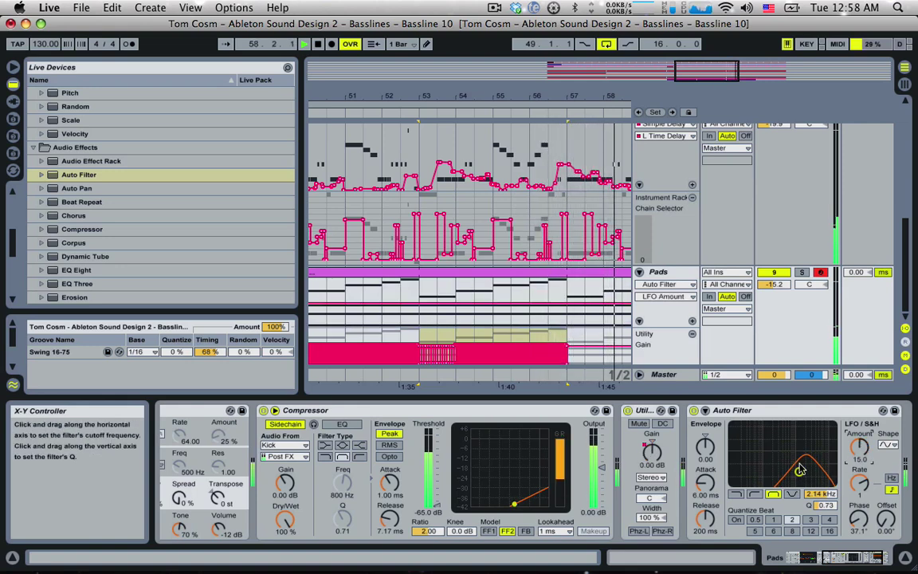
pyautogui.moveTo(799, 471); pyautogui.dragTo(790, 469)
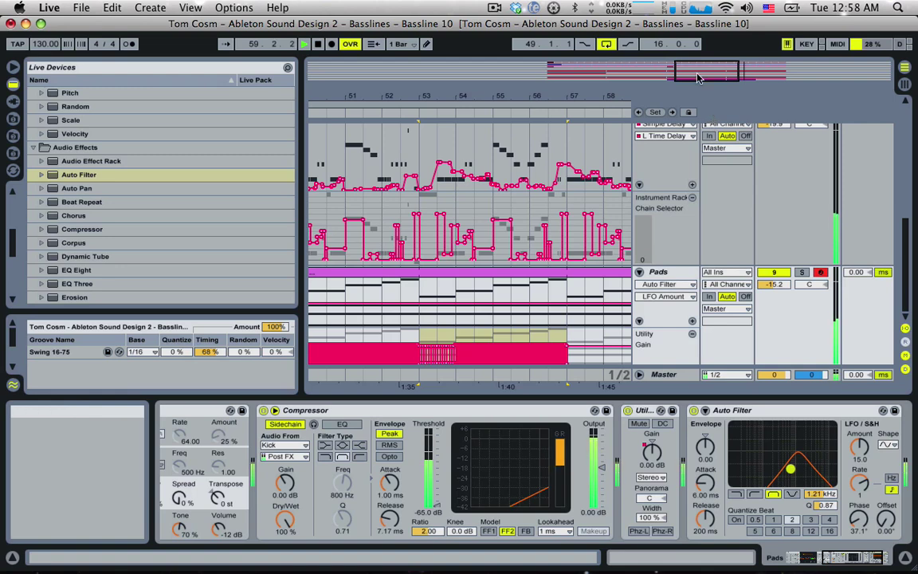
pyautogui.moveTo(697, 77); pyautogui.dragTo(694, 26)
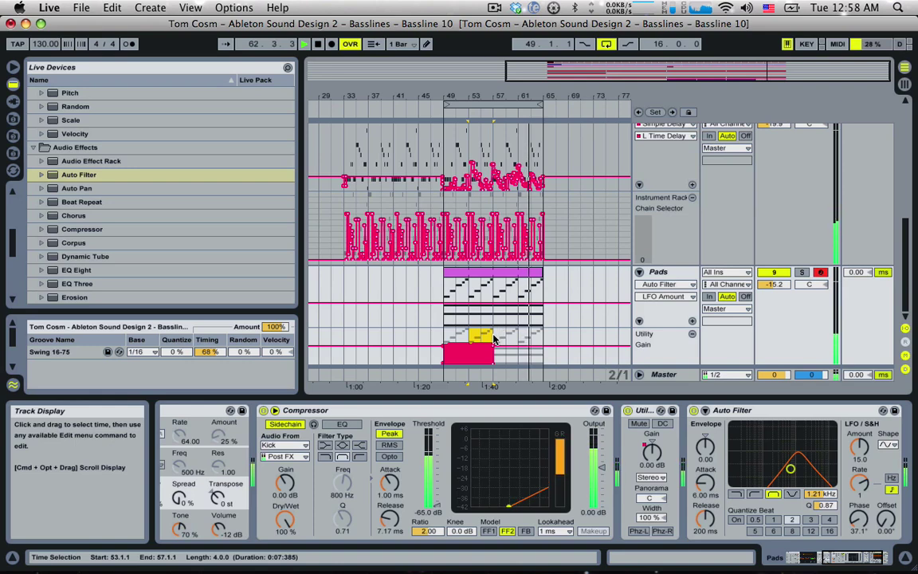
# Duplicate the Utility gain automation of bars 49 to 57 on Pads onto bars 57 to 65
pyautogui.moveTo(494, 338); pyautogui.dragTo(444, 338)
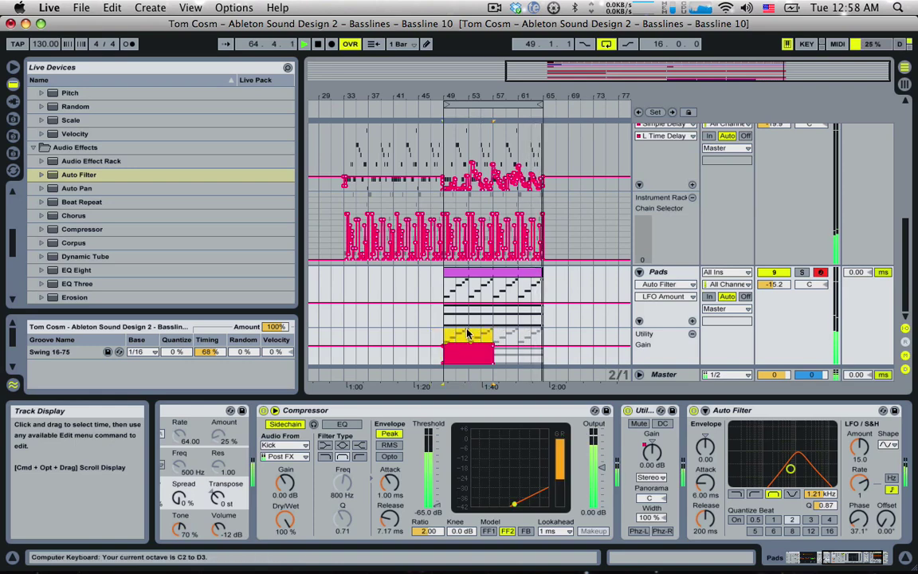
pyautogui.press('super+d')
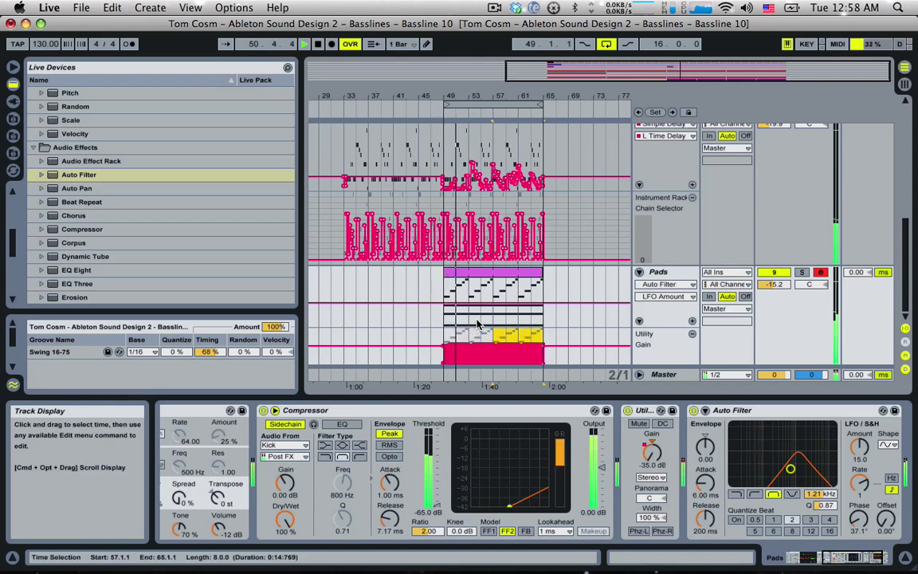
pyautogui.scroll(-5, 111, 264)
pyautogui.scroll(1, 112, 264)
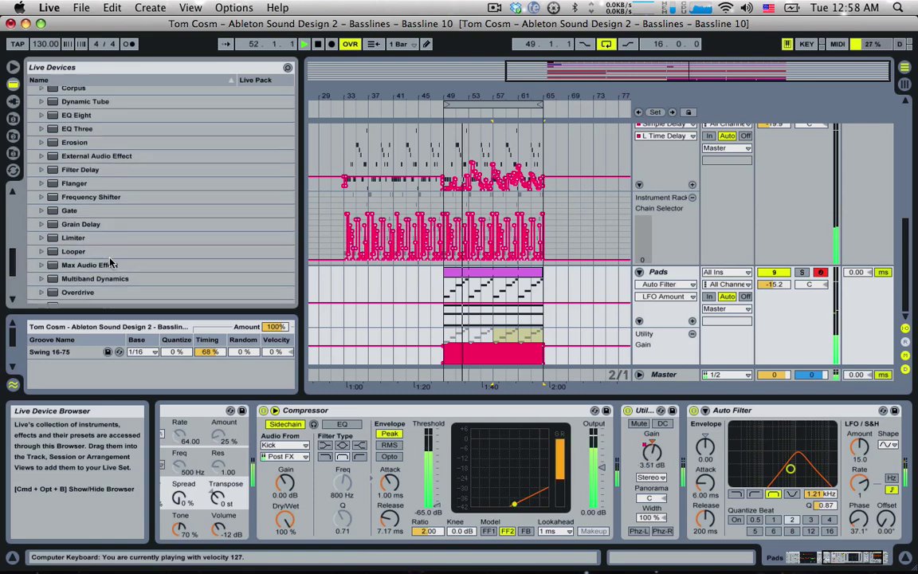
pyautogui.scroll(3, 111, 264)
pyautogui.scroll(-5, 97, 232)
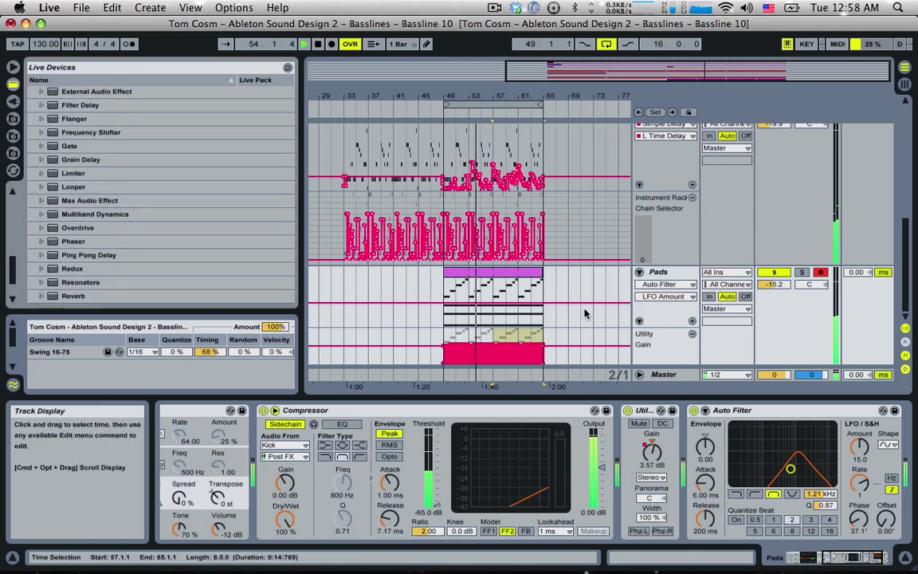
# Play the looped section of bars 49 to 65 with the filtered pad, and stop playback
pyautogui.scroll(10, 584, 313)
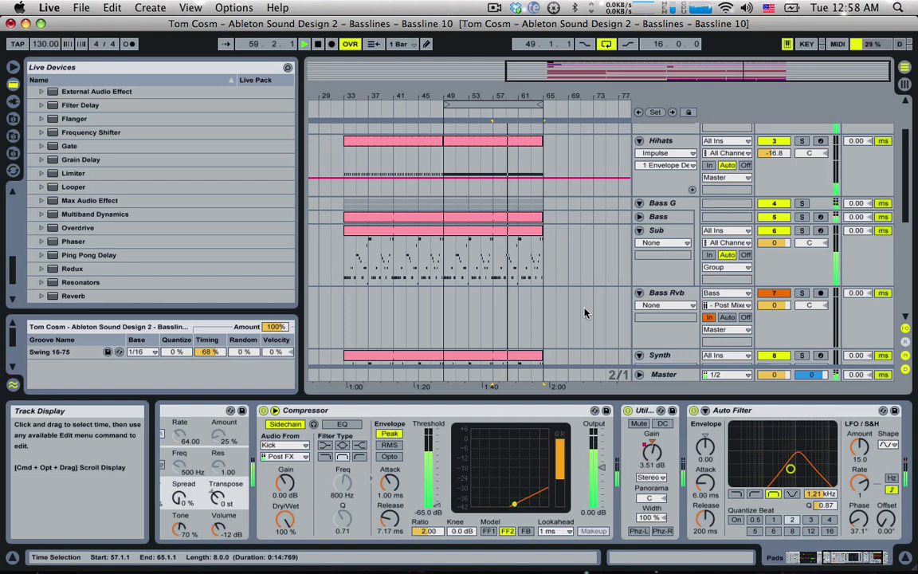
pyautogui.press('space')
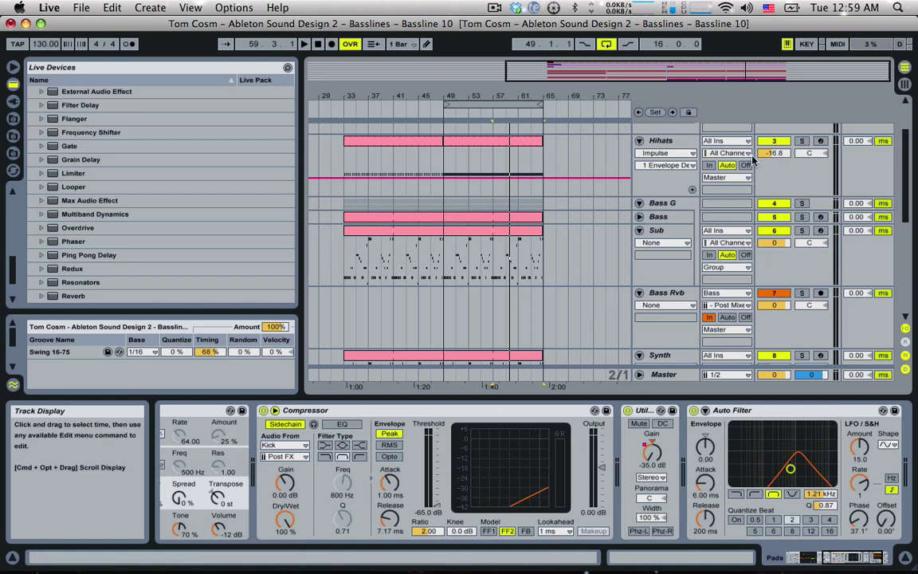
pyautogui.moveTo(660, 69); pyautogui.dragTo(532, 73)
pyautogui.click(494, 7)
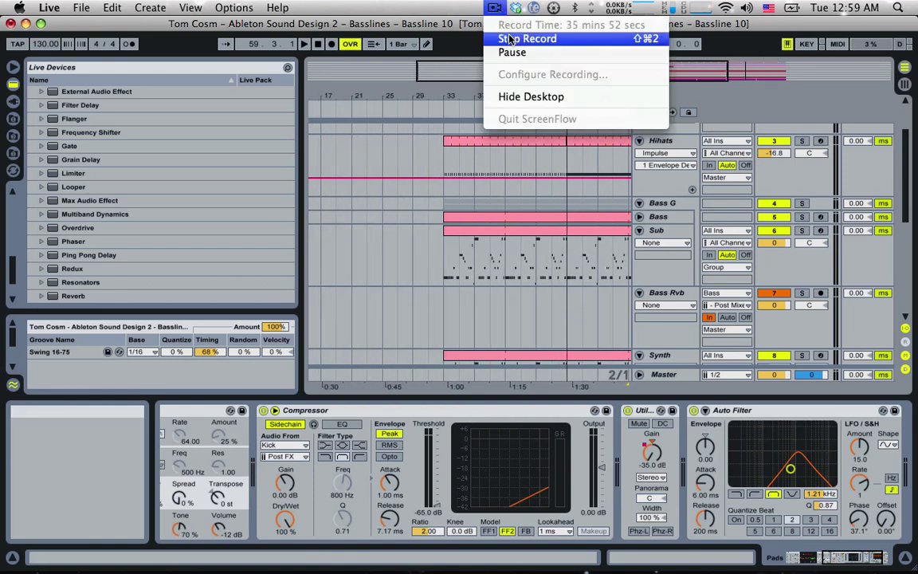